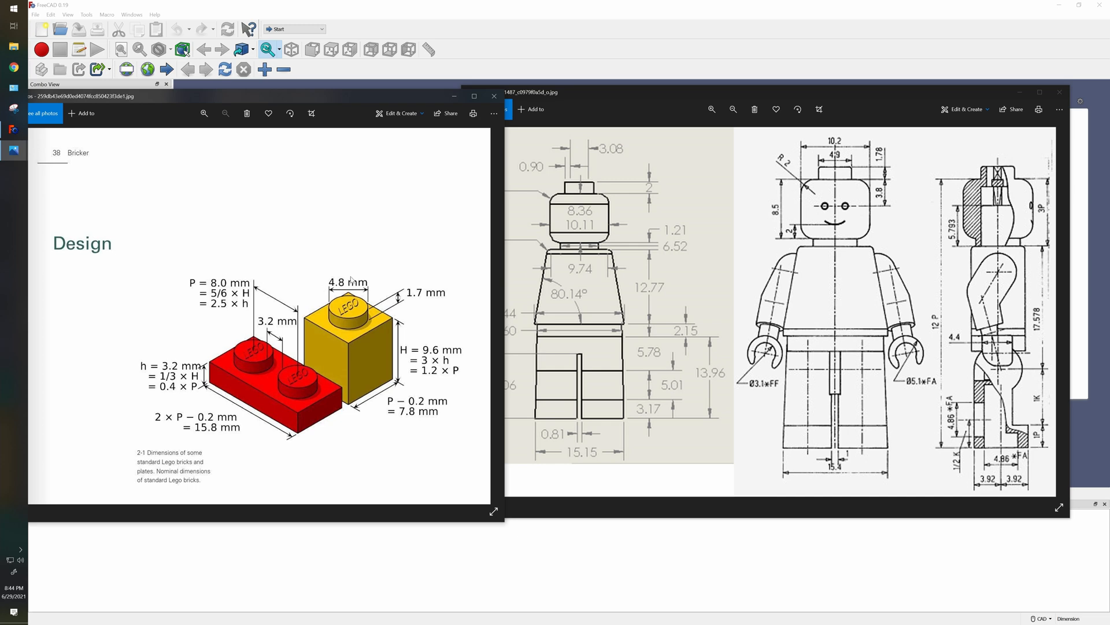
Move both dimension reference images out of the main screen and create a new document.
drag(308, 98, 442, 0)
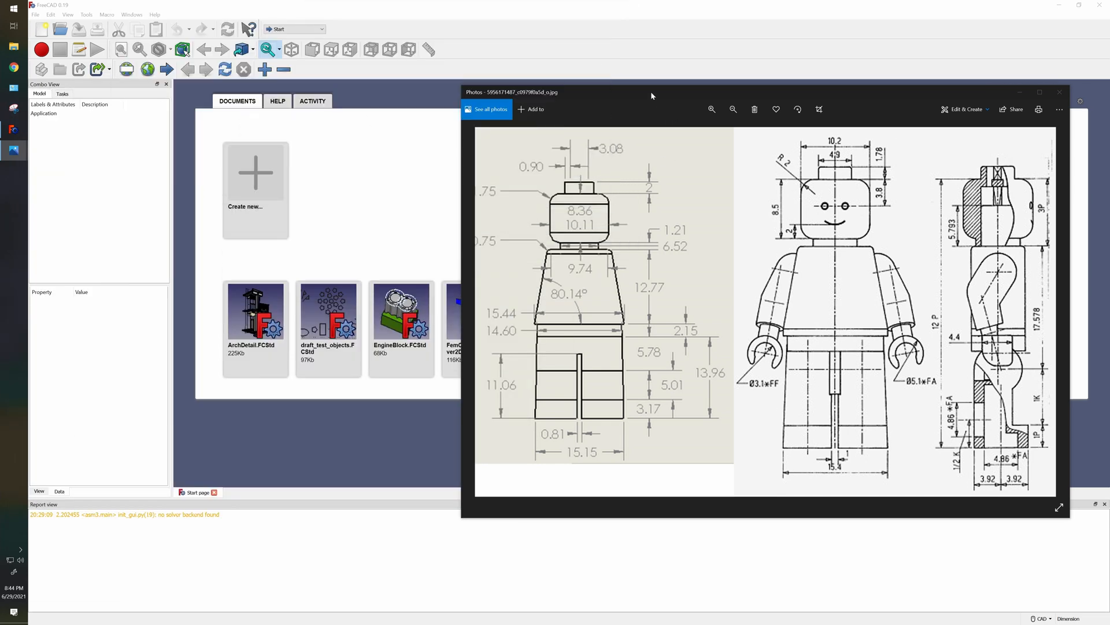
drag(651, 92, 691, 0)
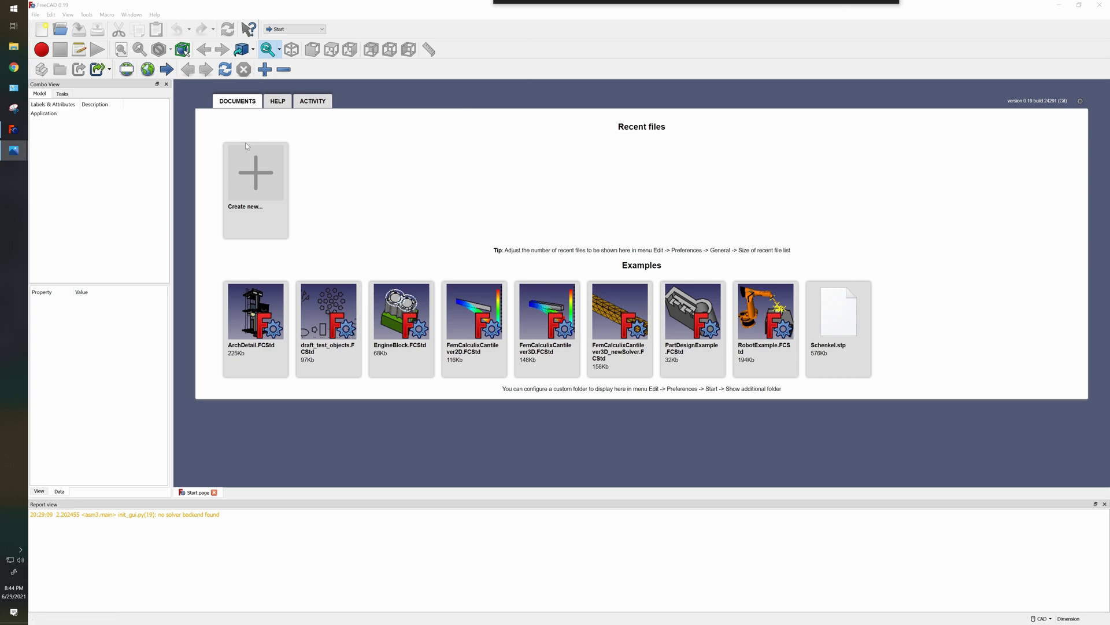
click(354, 164)
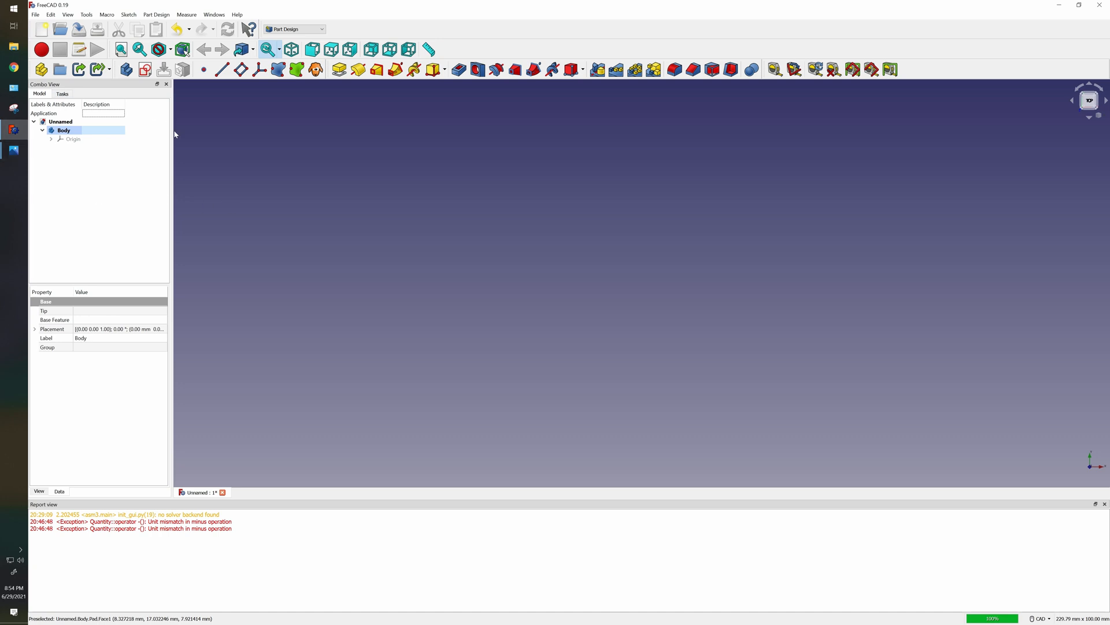
Switch to the Spreadsheet workbench, create a new spreadsheet in the document and open it for editing.
click(293, 30)
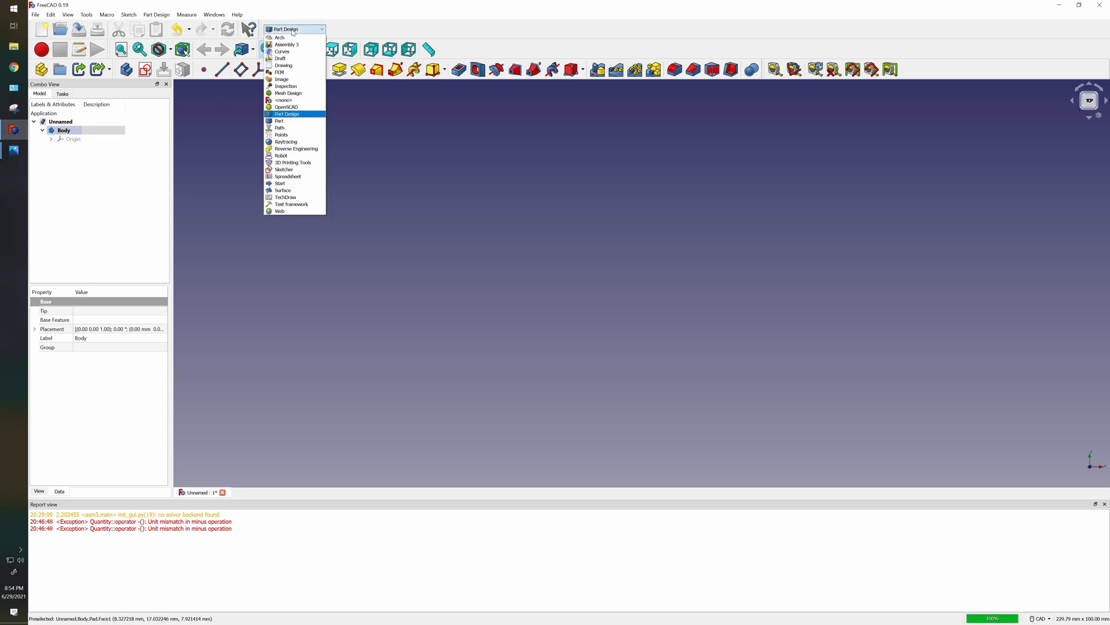
click(287, 177)
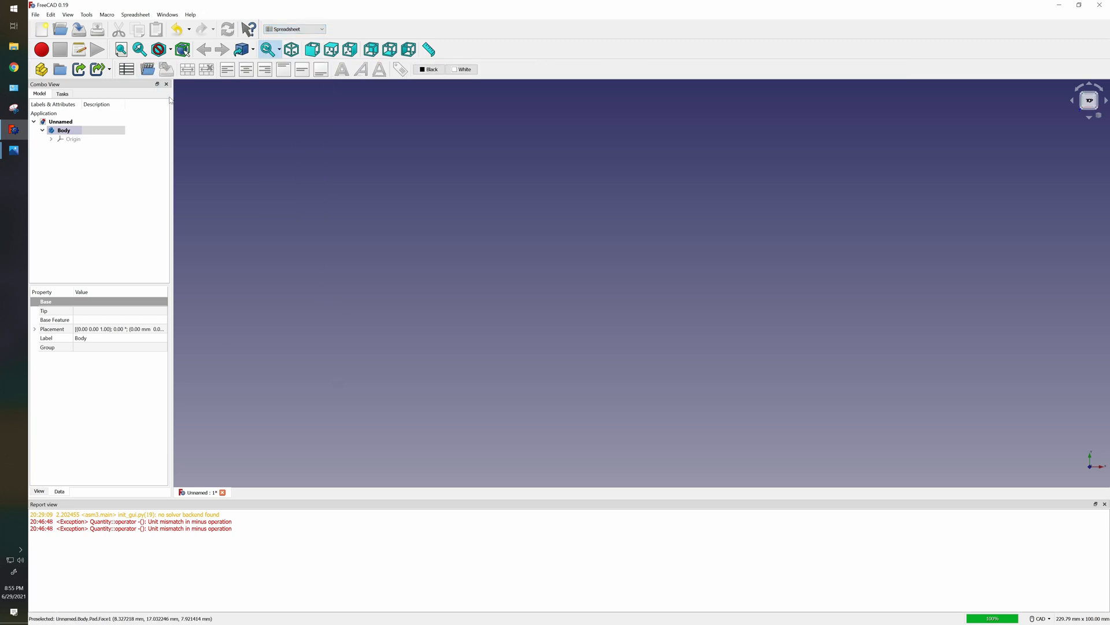
click(127, 70)
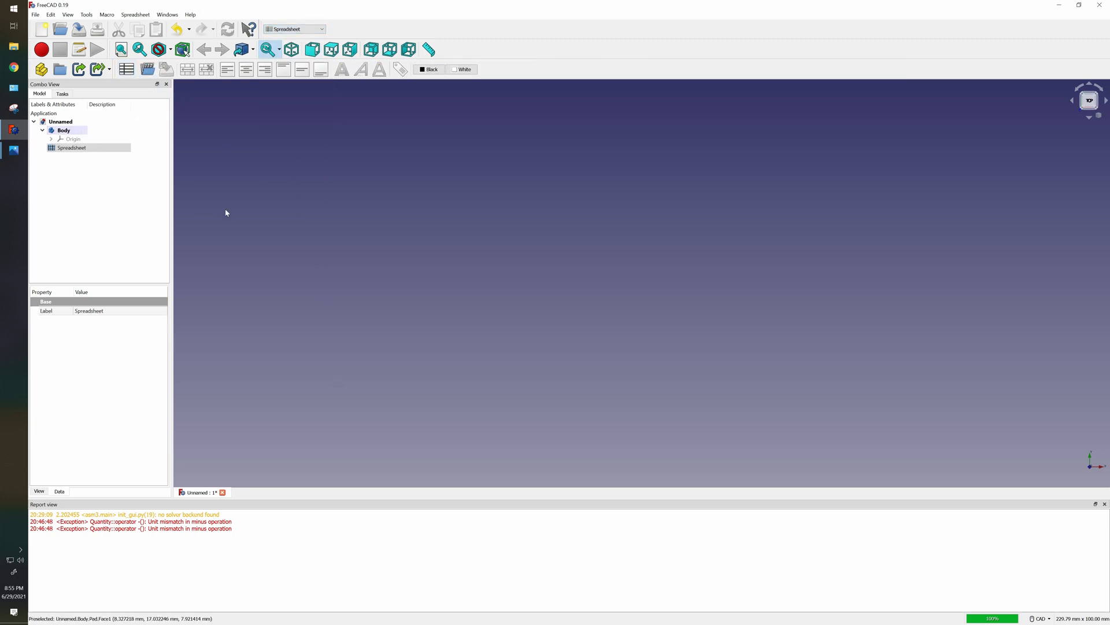
double_click(74, 149)
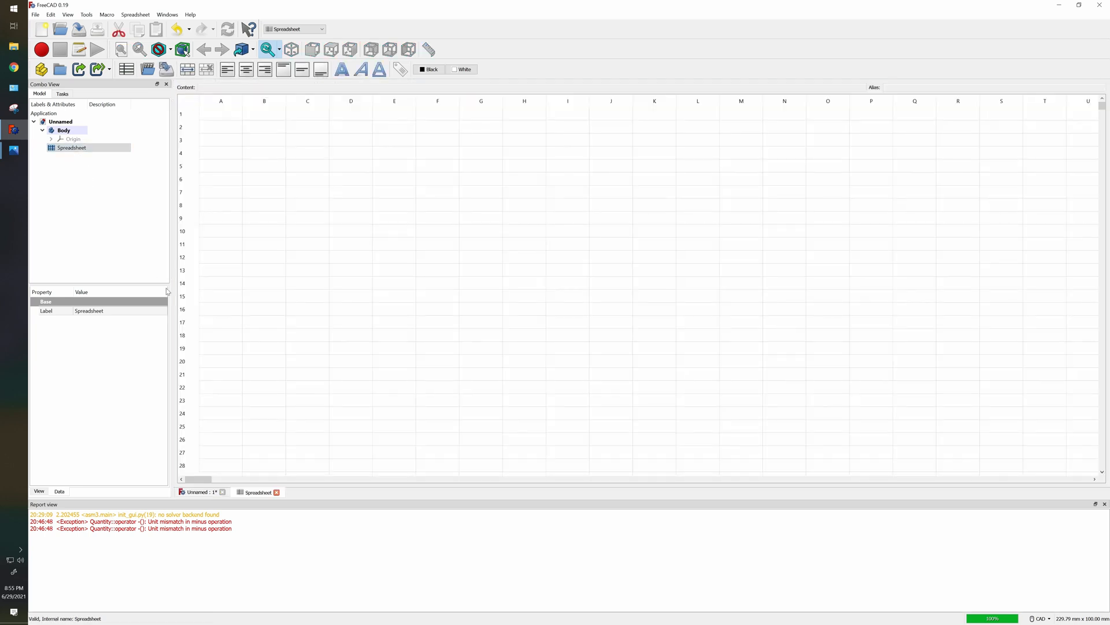
Tile the model view and the spreadsheet side by side, narrowing the spreadsheet and widening the model view to fill the gap.
click(198, 493)
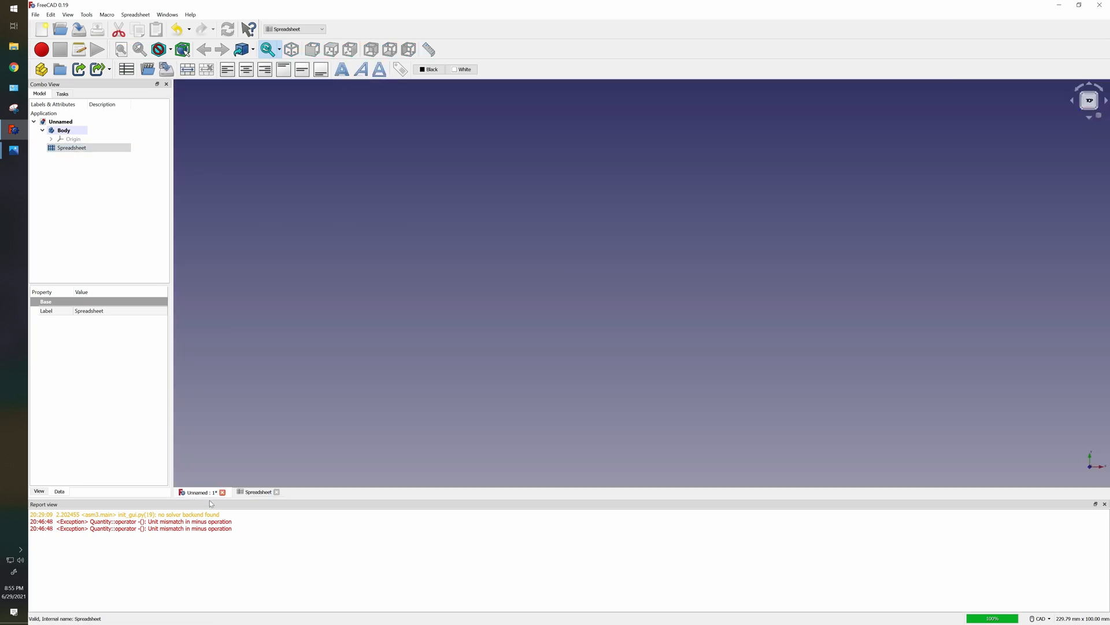
click(167, 14)
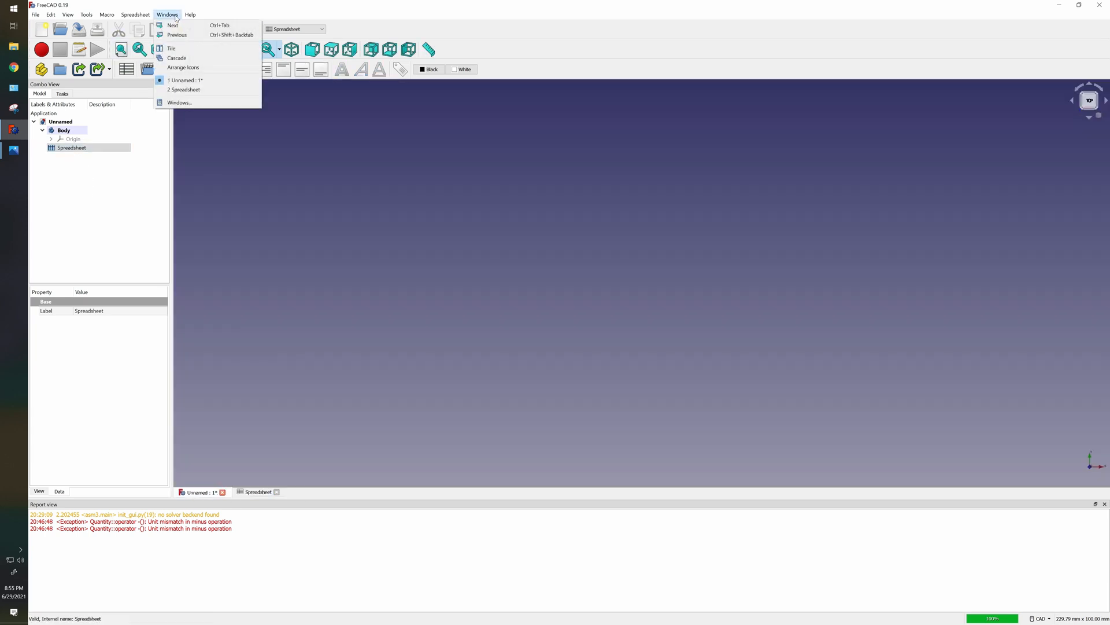
click(177, 48)
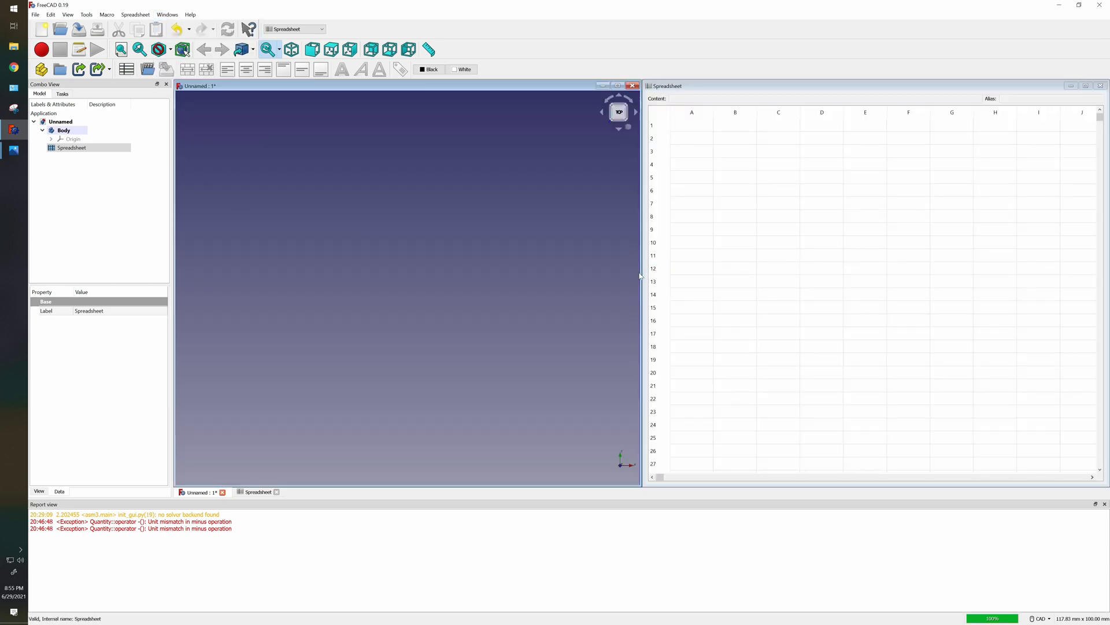
drag(646, 272, 892, 278)
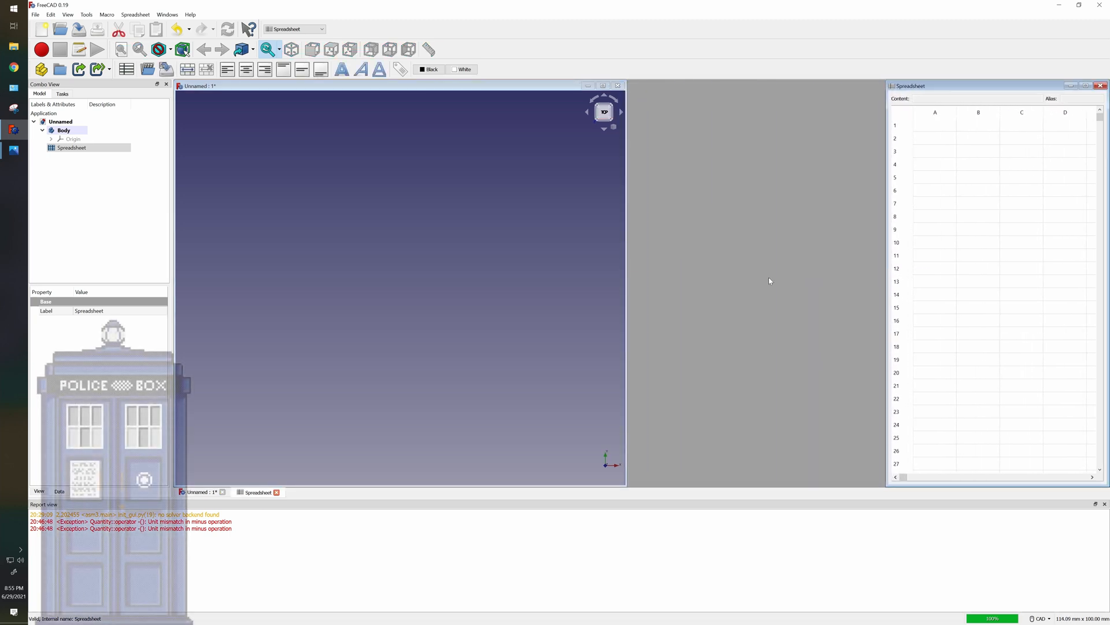
drag(624, 289, 885, 284)
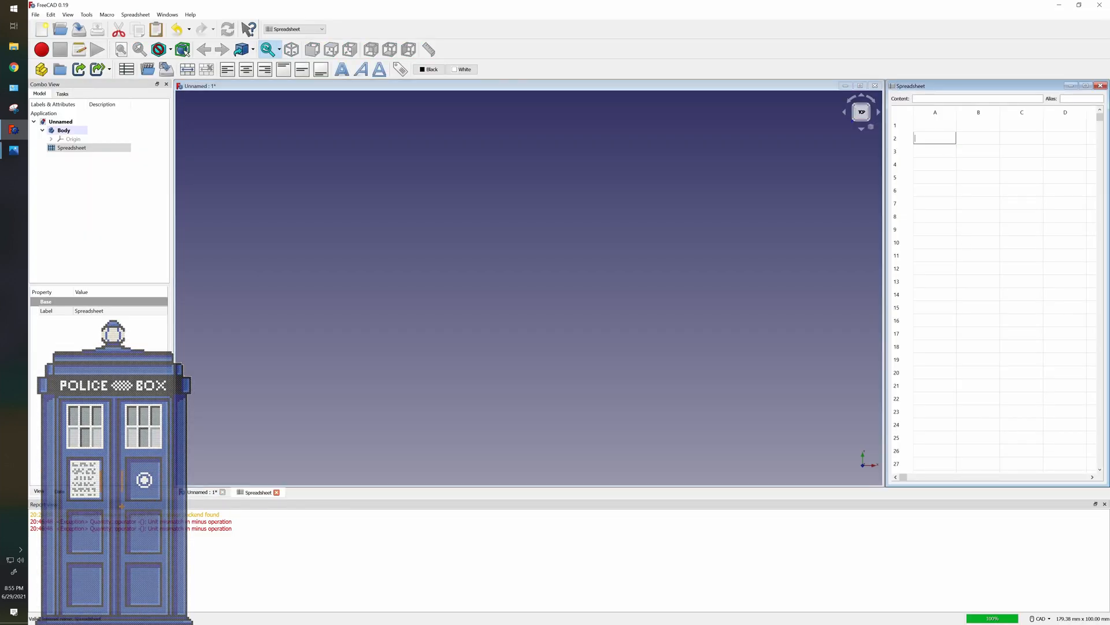
Enter the label HandOutDiam in cell A2 of the spreadsheet.
text(Ha)
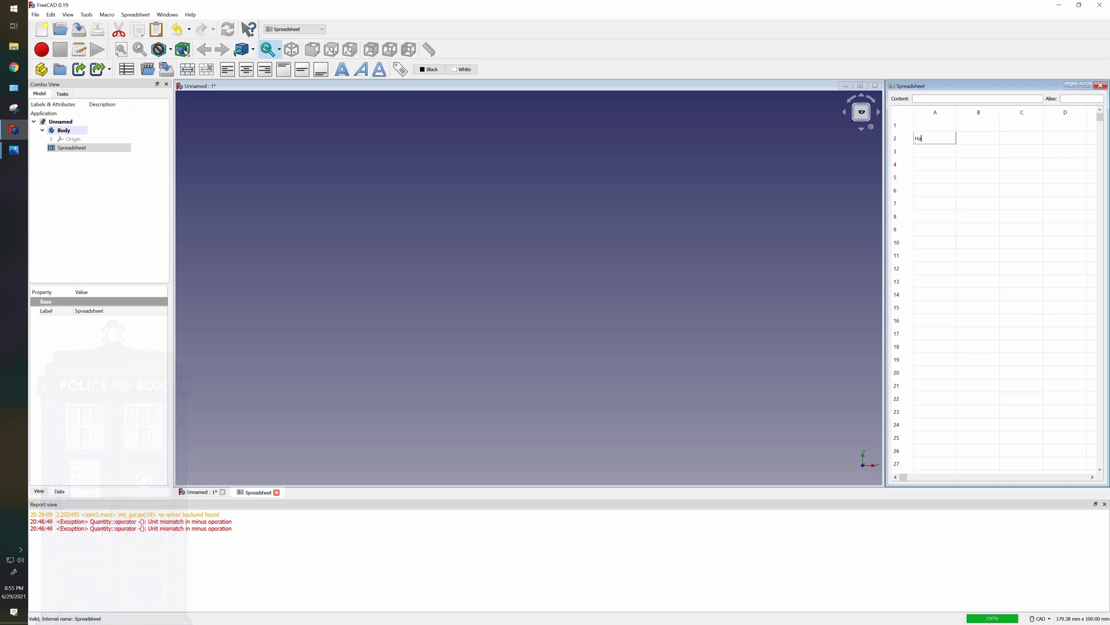
text(ndOut)
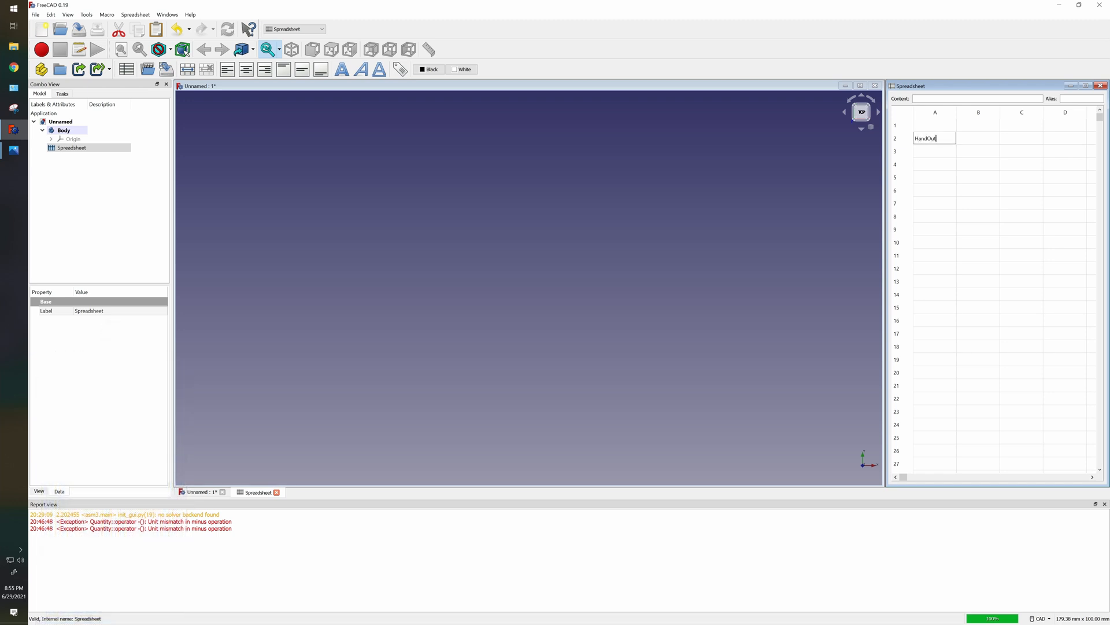
text(Diam)
click(934, 150)
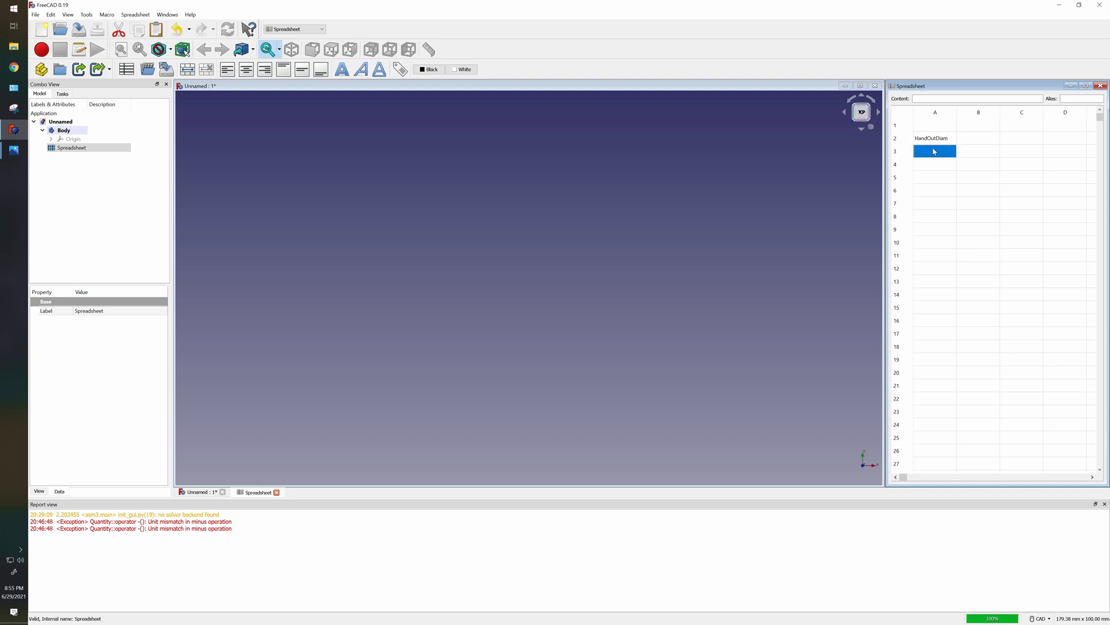
Copy the label text from A2 and assign HandOutDiam as the alias of cell B2.
click(928, 140)
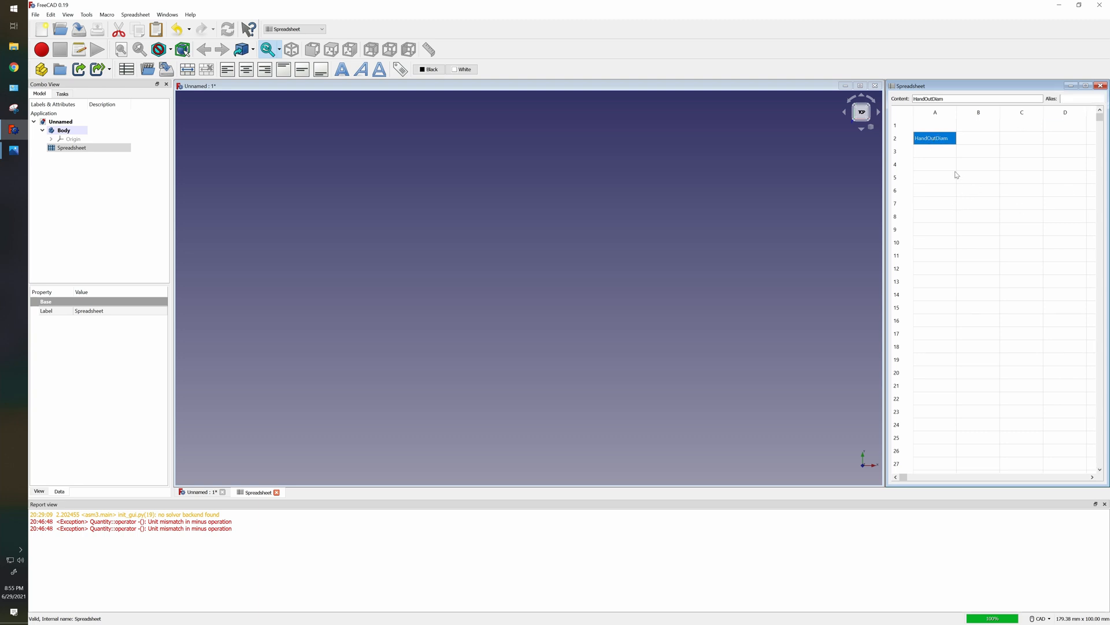
double_click(946, 144)
key(ctrl+c)
click(975, 152)
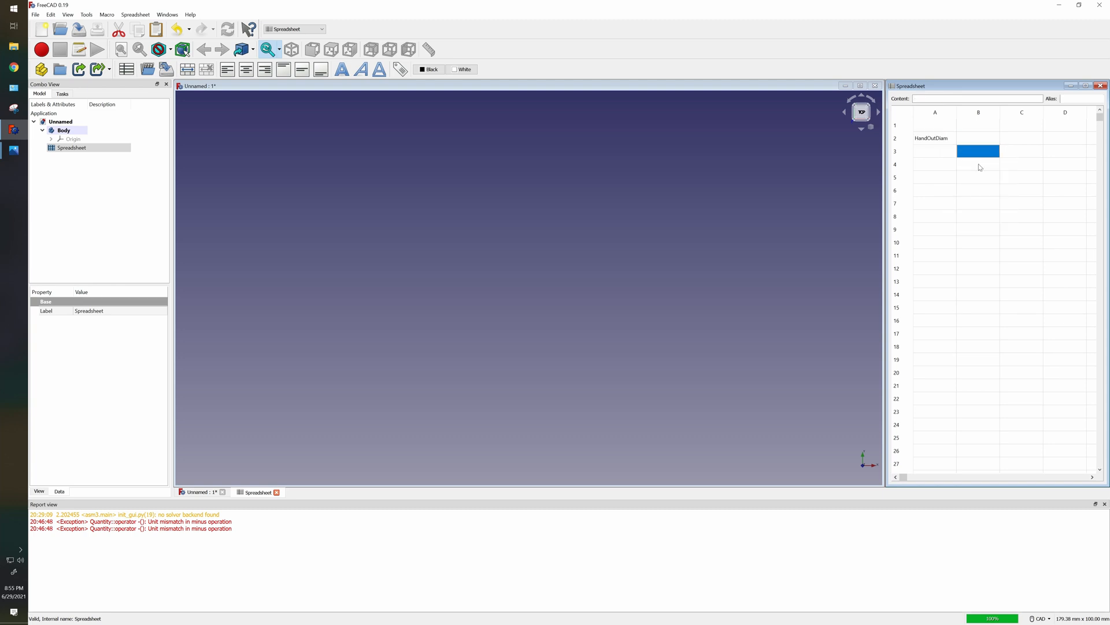
click(982, 198)
click(935, 142)
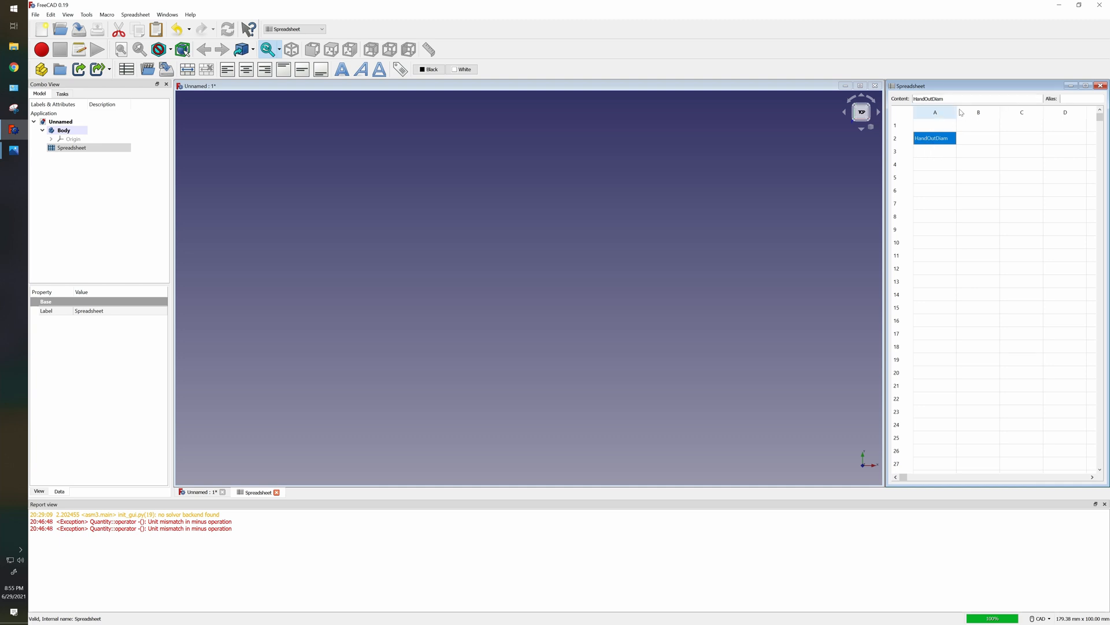
click(964, 141)
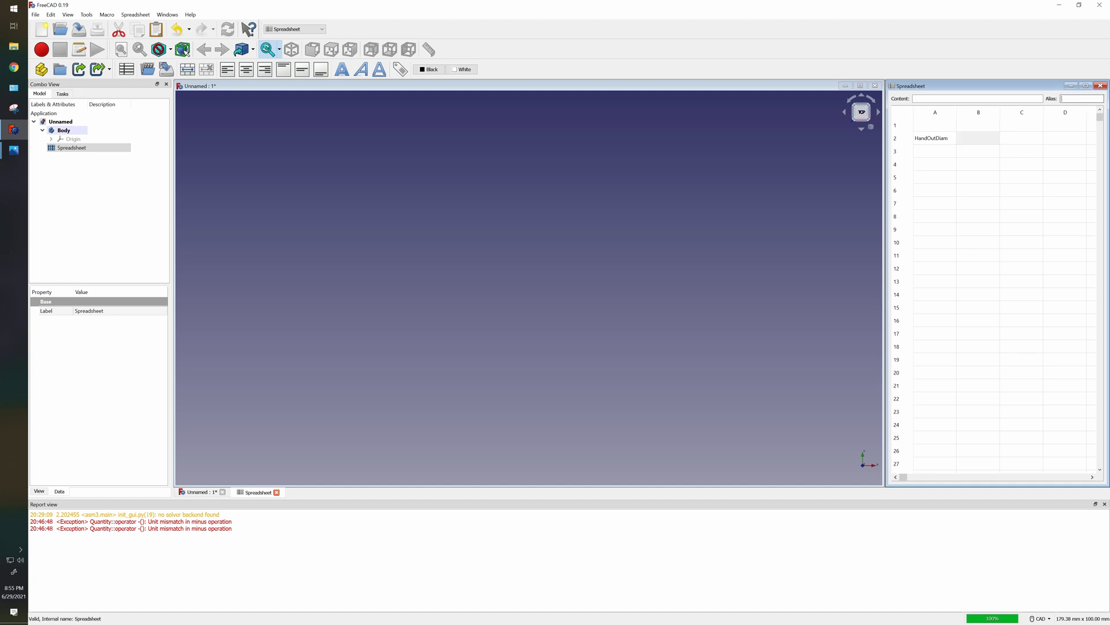
right_click(1074, 102)
click(1069, 147)
click(966, 152)
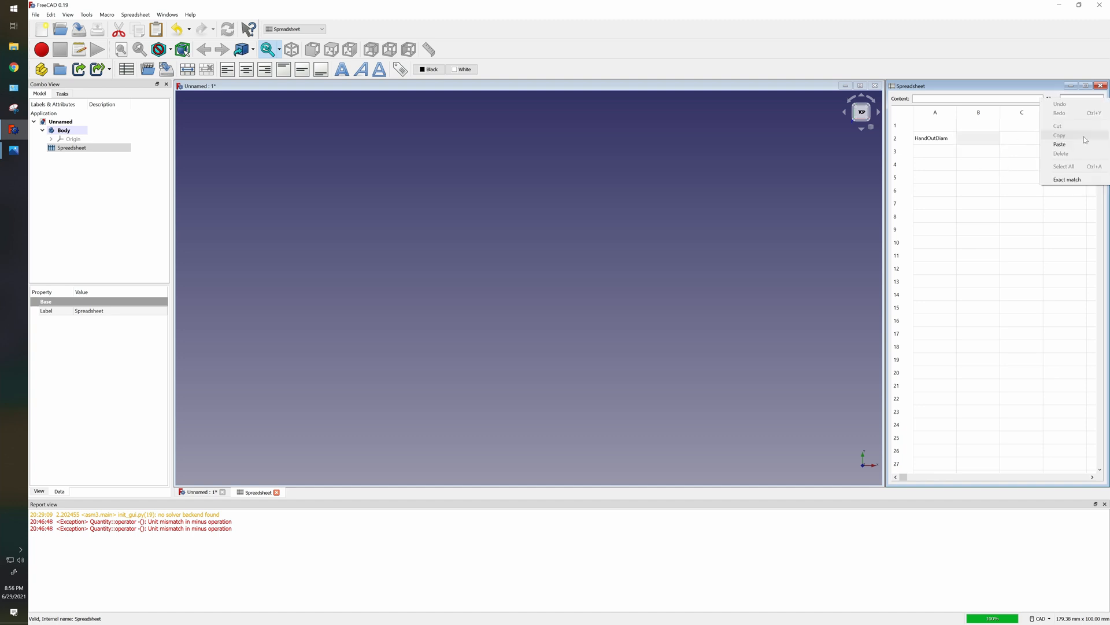
click(1080, 144)
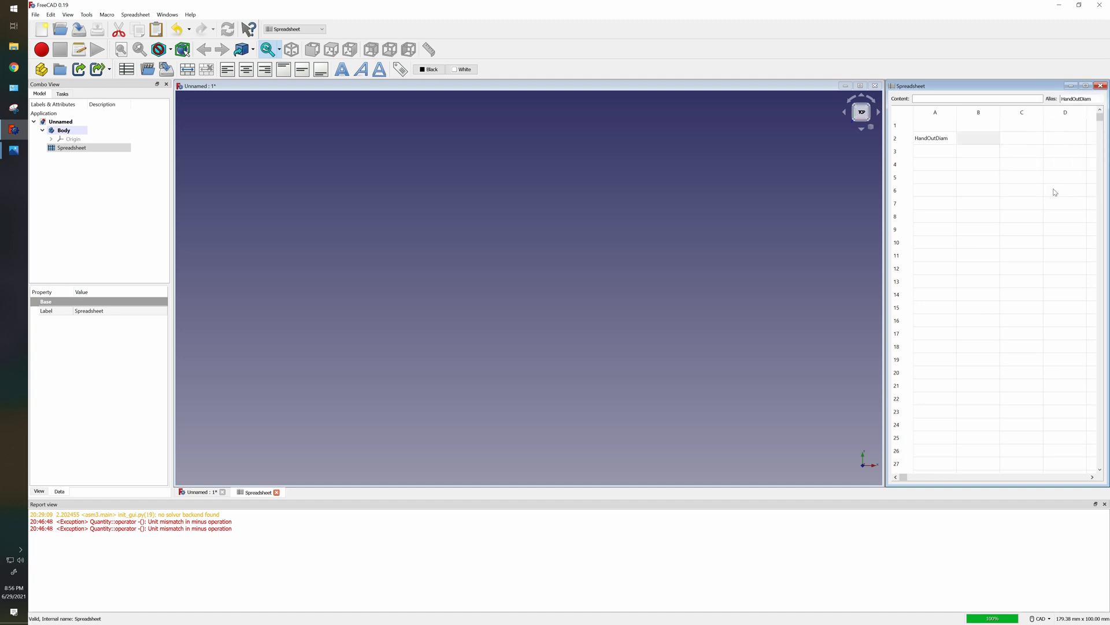
key(Return)
Enter the label HandInnDiam in cell A3.
click(935, 151)
text(HandInnDiam)
click(930, 164)
Copy the label text from A3 and assign HandInnDiam as the alias of cell B3.
click(942, 152)
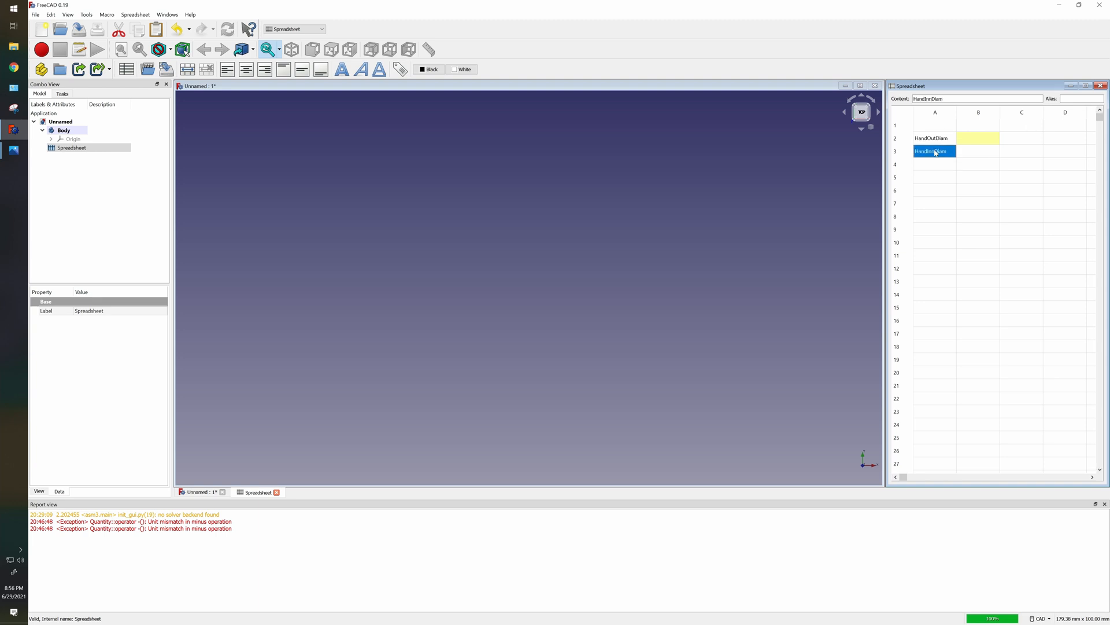
right_click(936, 153)
click(965, 186)
key(ctrl+c)
click(1080, 99)
right_click(1080, 98)
click(994, 152)
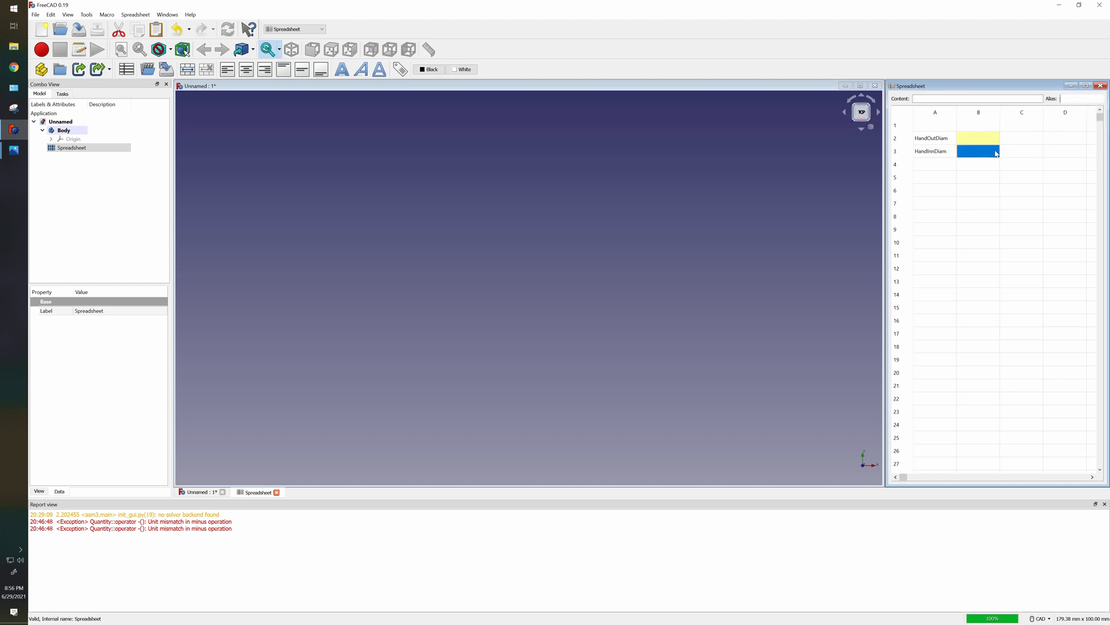
right_click(1079, 100)
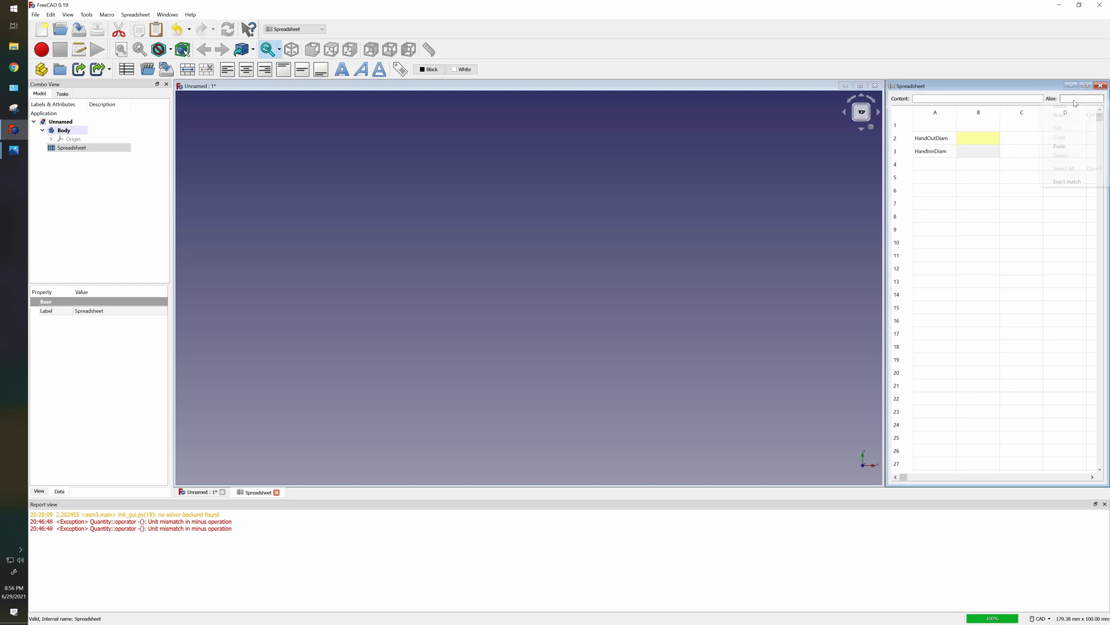
click(1064, 155)
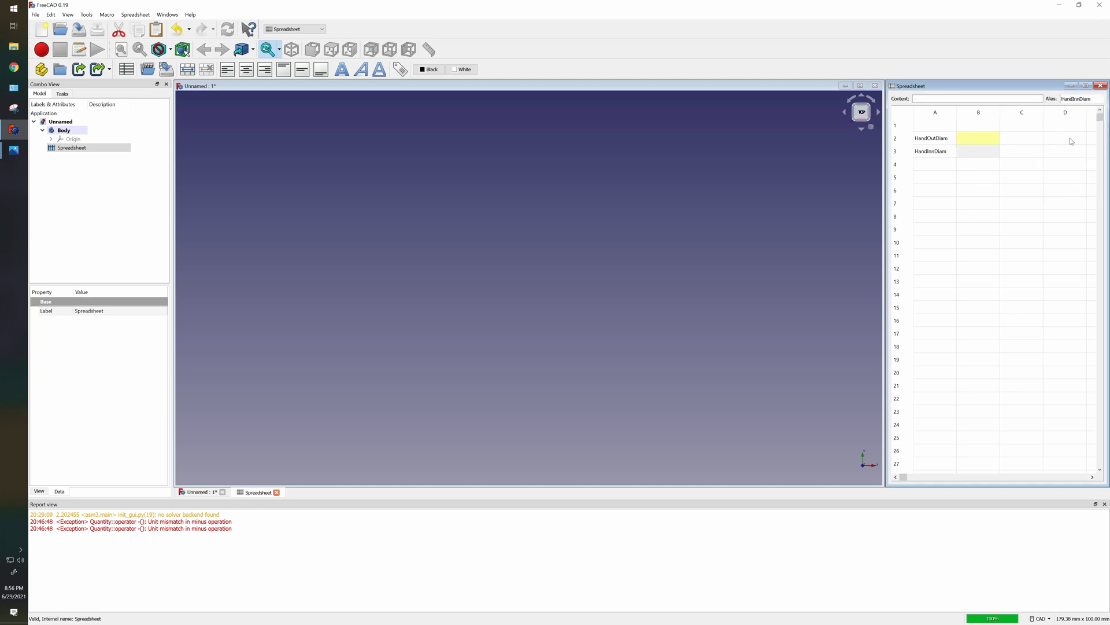
key(Return)
click(998, 177)
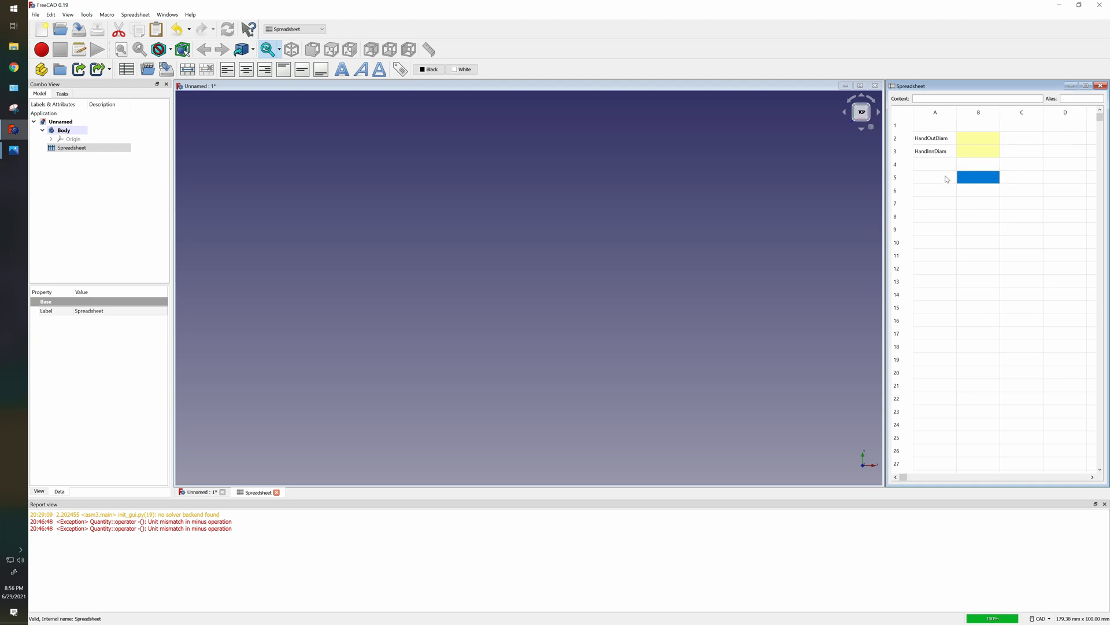
click(939, 167)
click(953, 213)
click(941, 167)
click(980, 205)
click(979, 255)
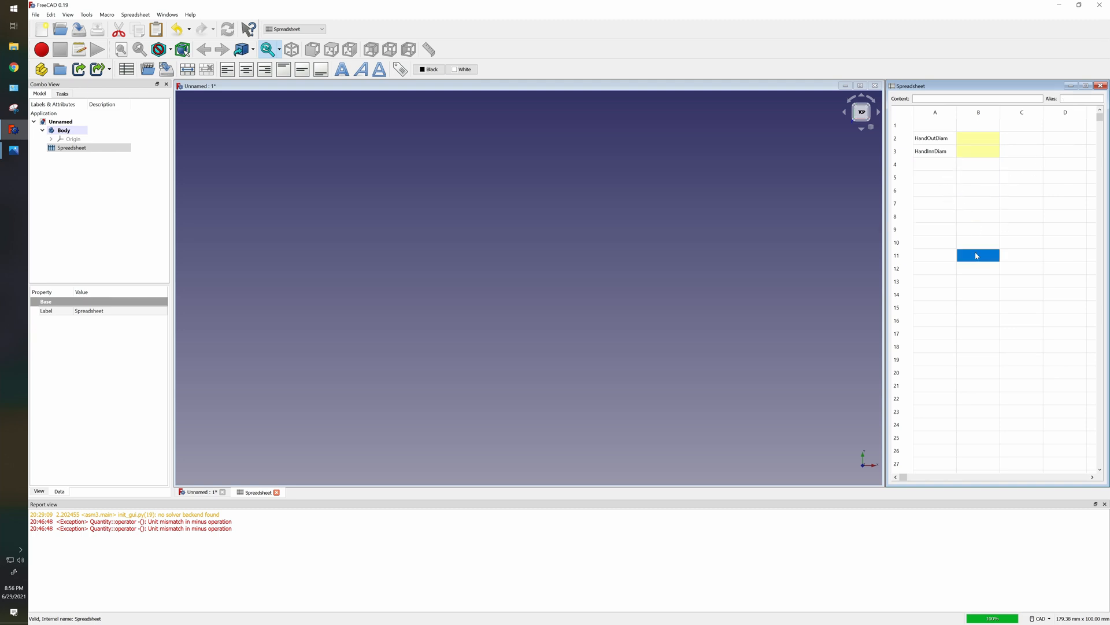
click(979, 307)
click(933, 218)
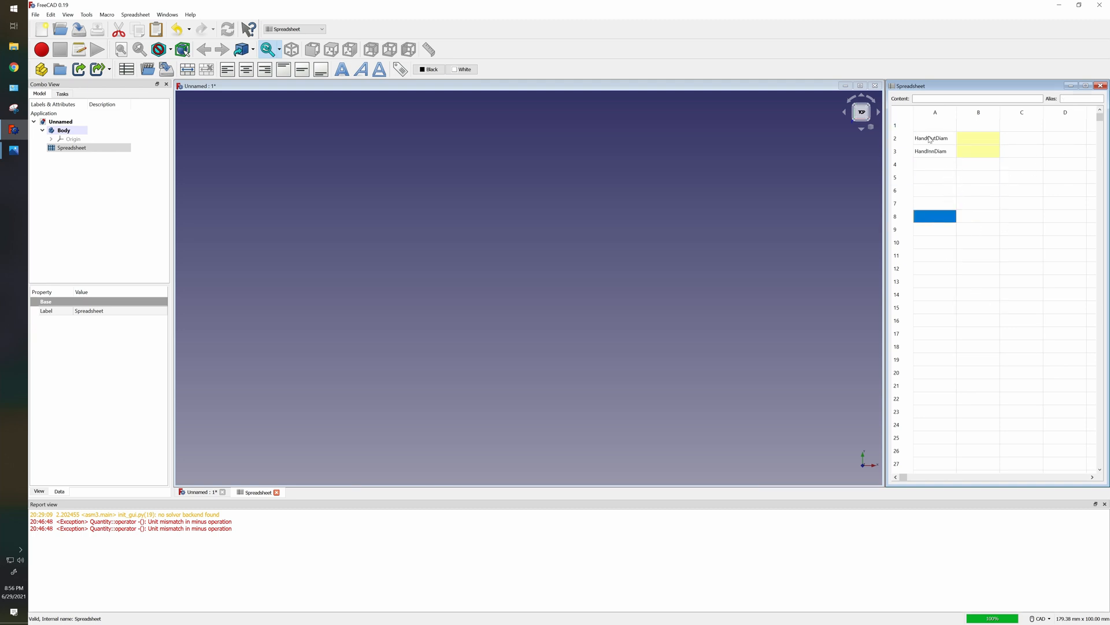
Set the HandOutDiam value in cell B2 to 4.8.
click(970, 144)
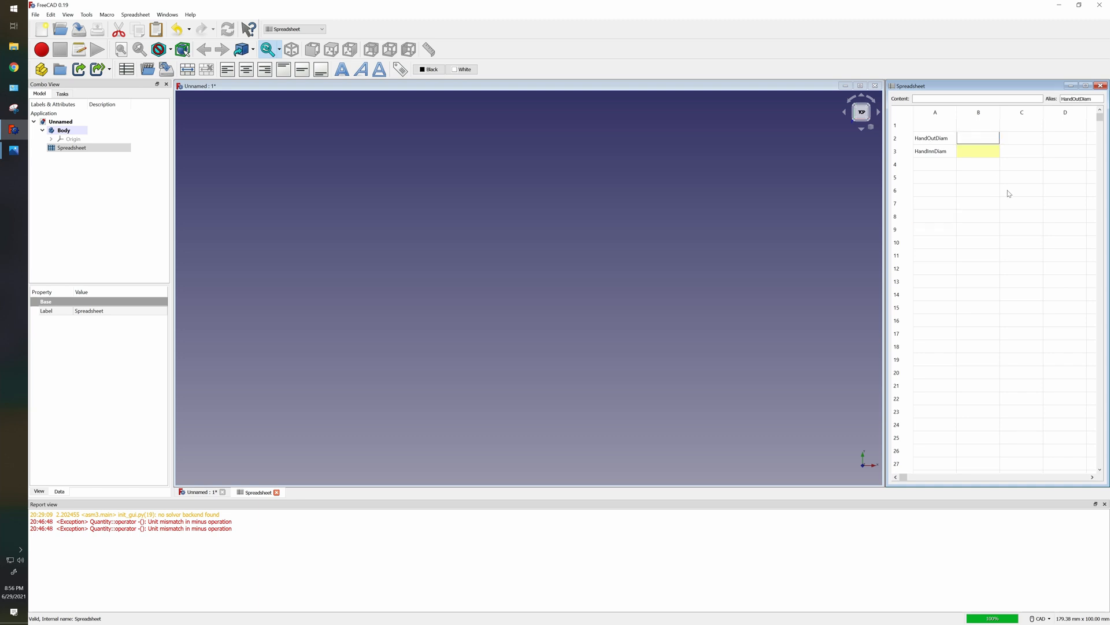
text(4.8)
click(976, 194)
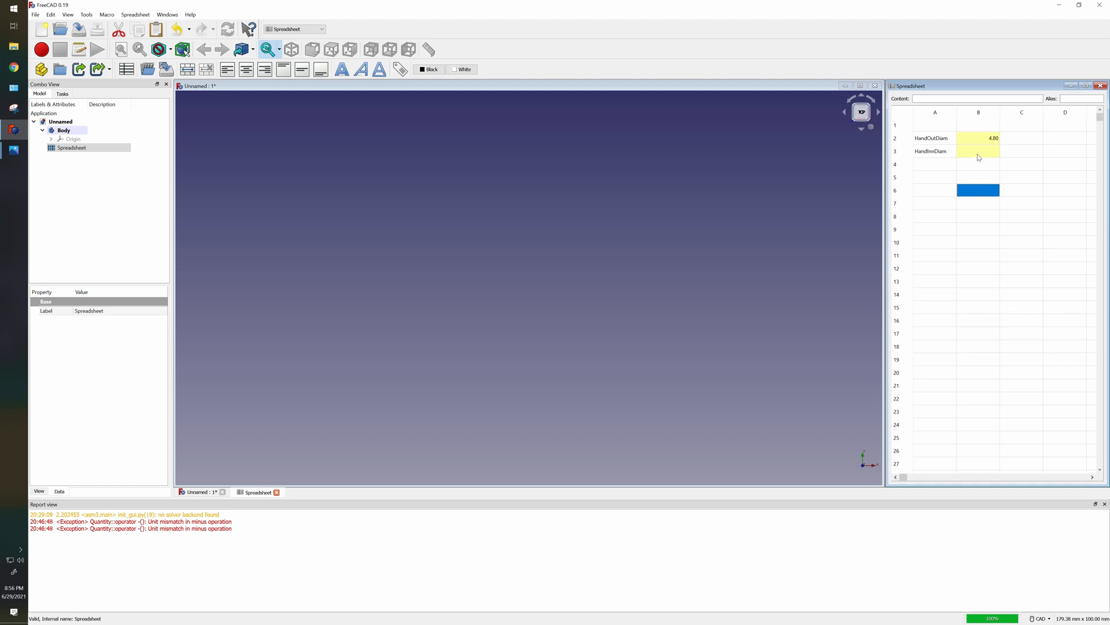
Set the HandInnDiam value in cell B3 to 3.
click(977, 154)
click(980, 217)
click(972, 155)
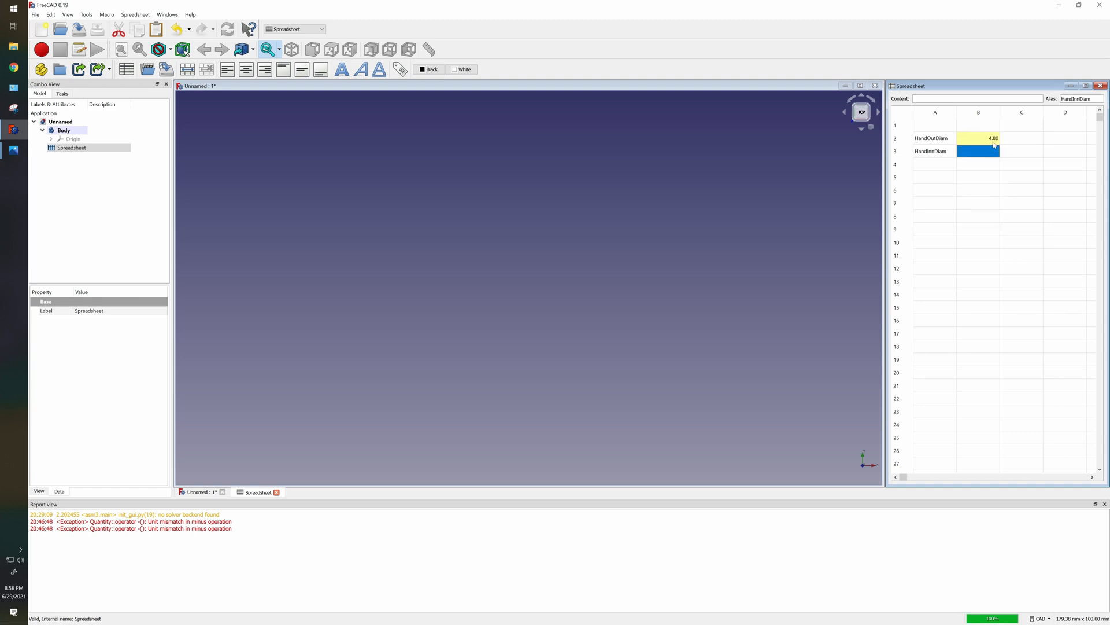
click(1008, 207)
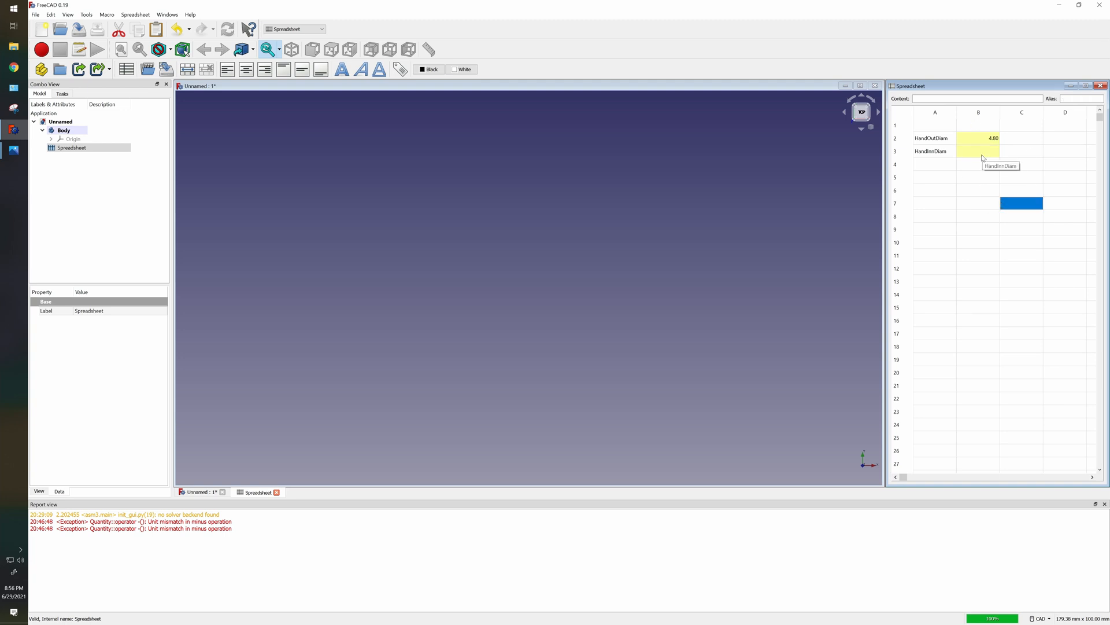
click(983, 153)
text(3)
key(Return)
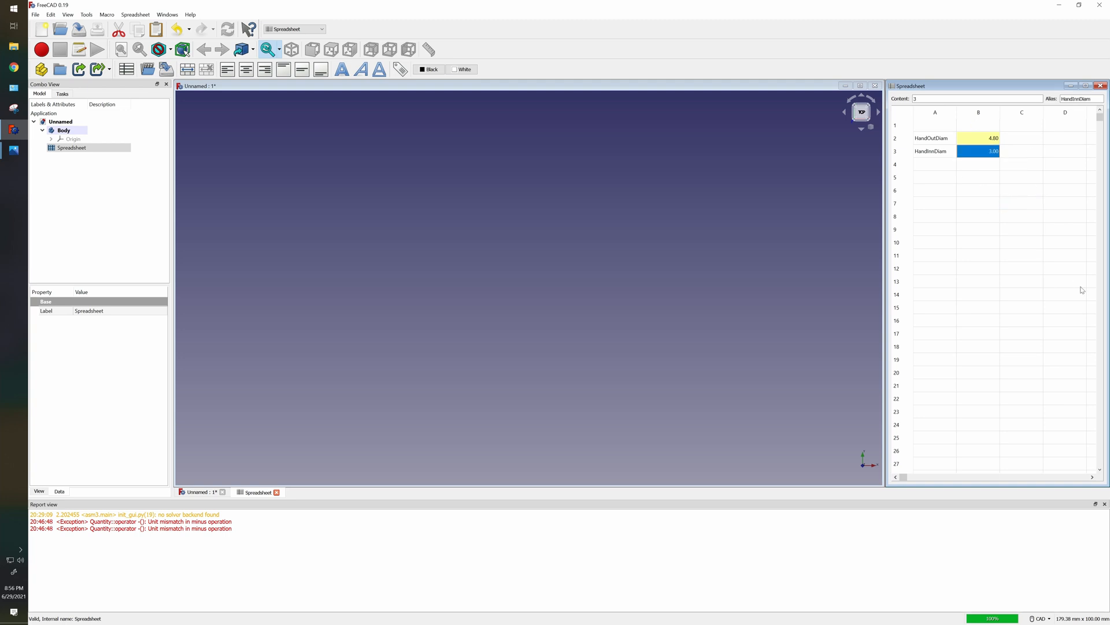
click(968, 245)
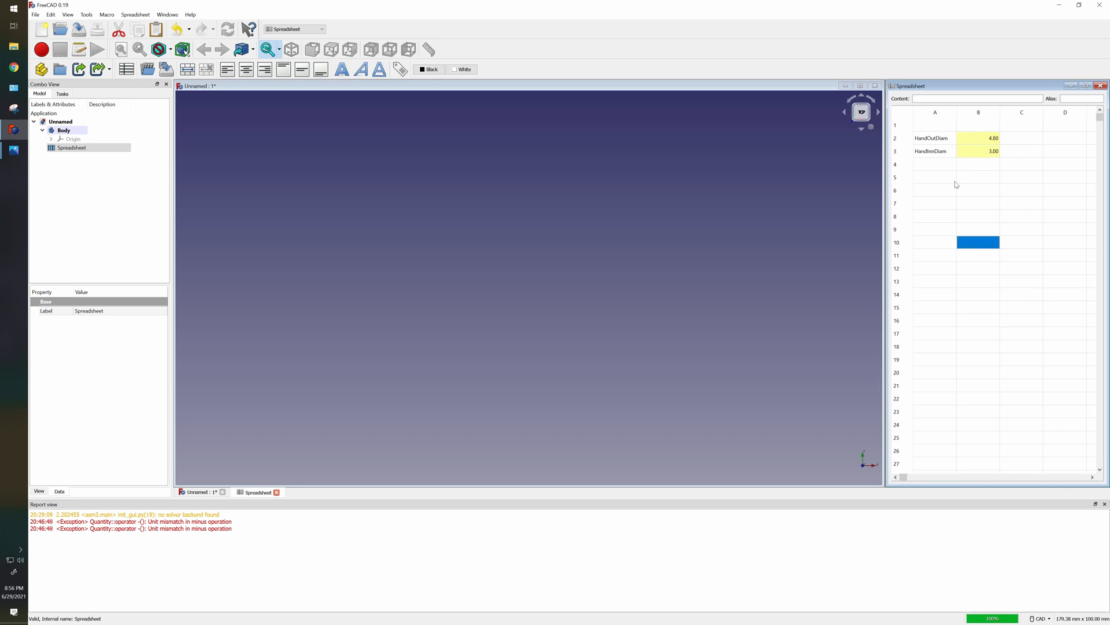
click(1008, 155)
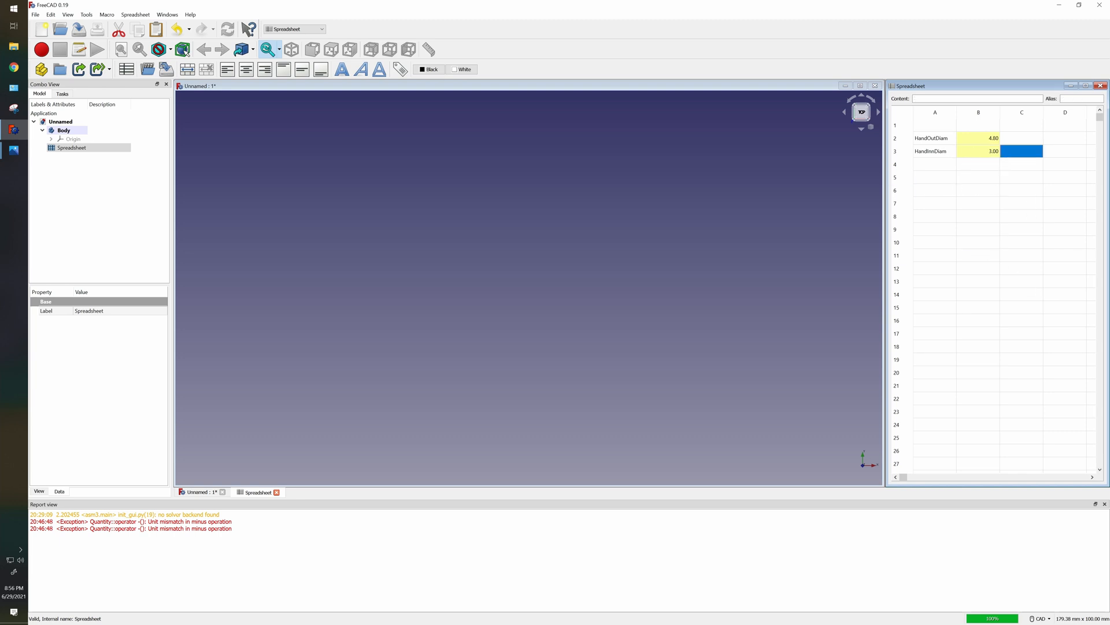
double_click(1006, 152)
click(992, 241)
key(Down)
click(1035, 216)
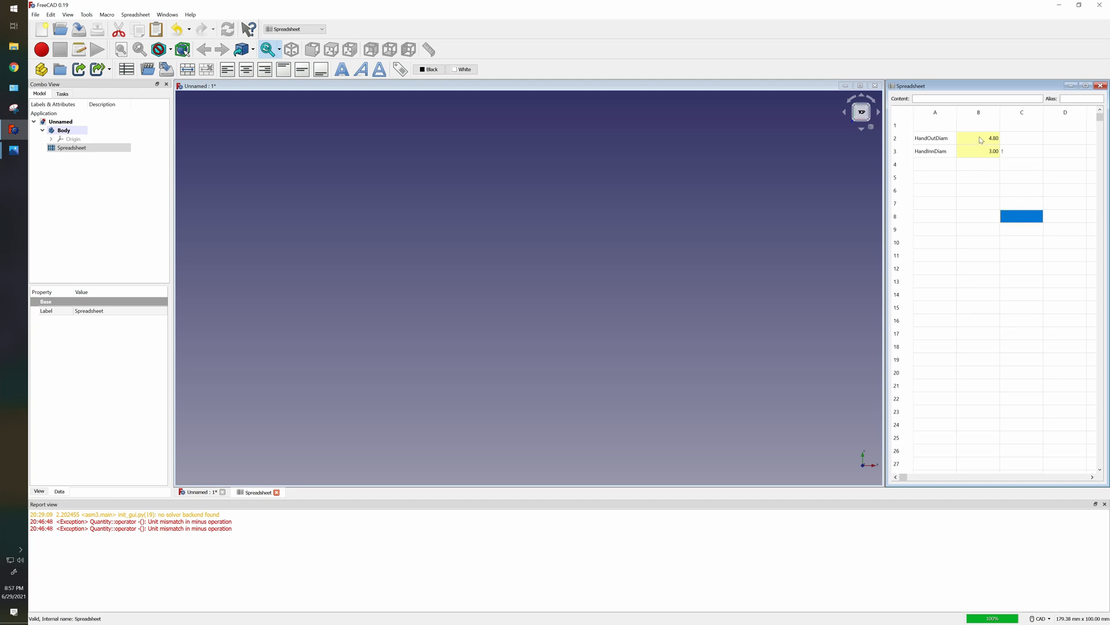
click(1009, 168)
click(1027, 220)
click(1018, 166)
click(964, 169)
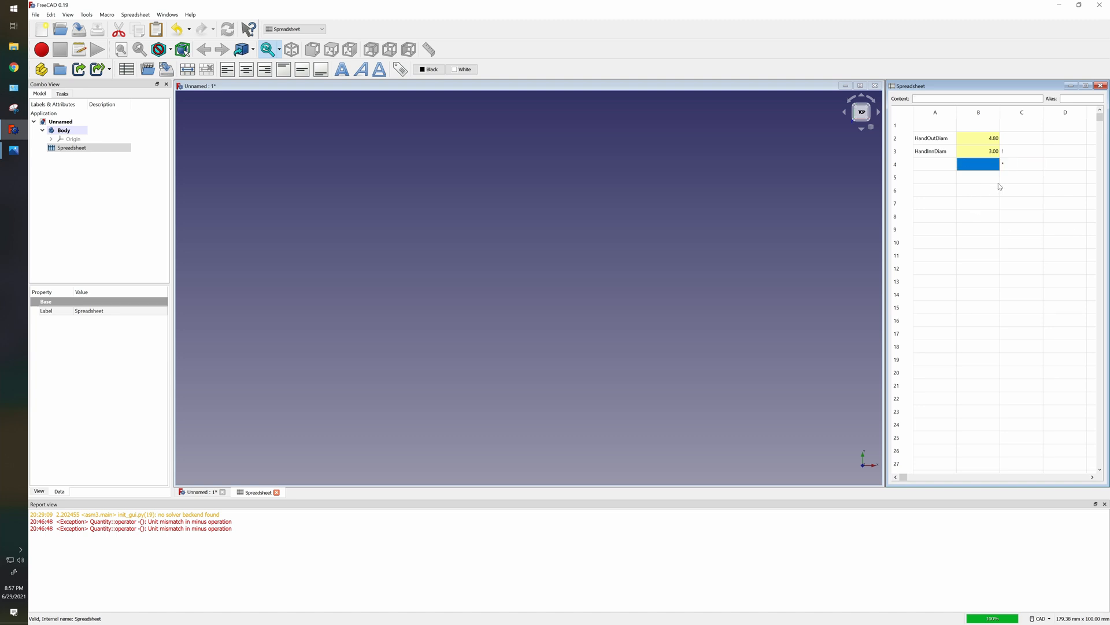
click(1009, 169)
Switch to the Part Design workbench and start a new sketch on the body's XY plane.
click(297, 199)
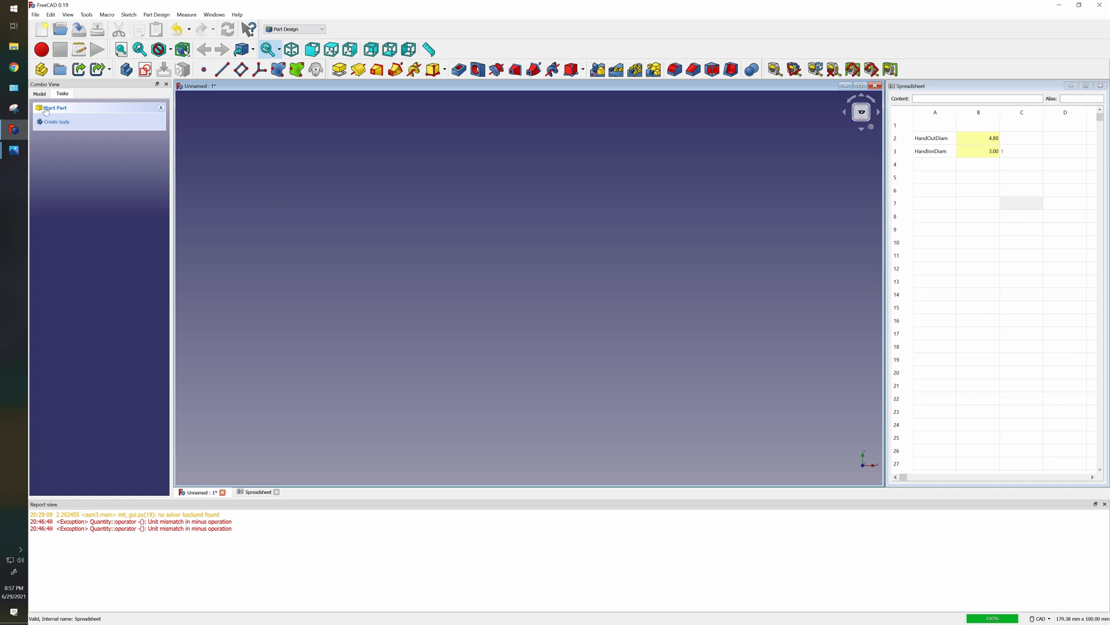
click(56, 121)
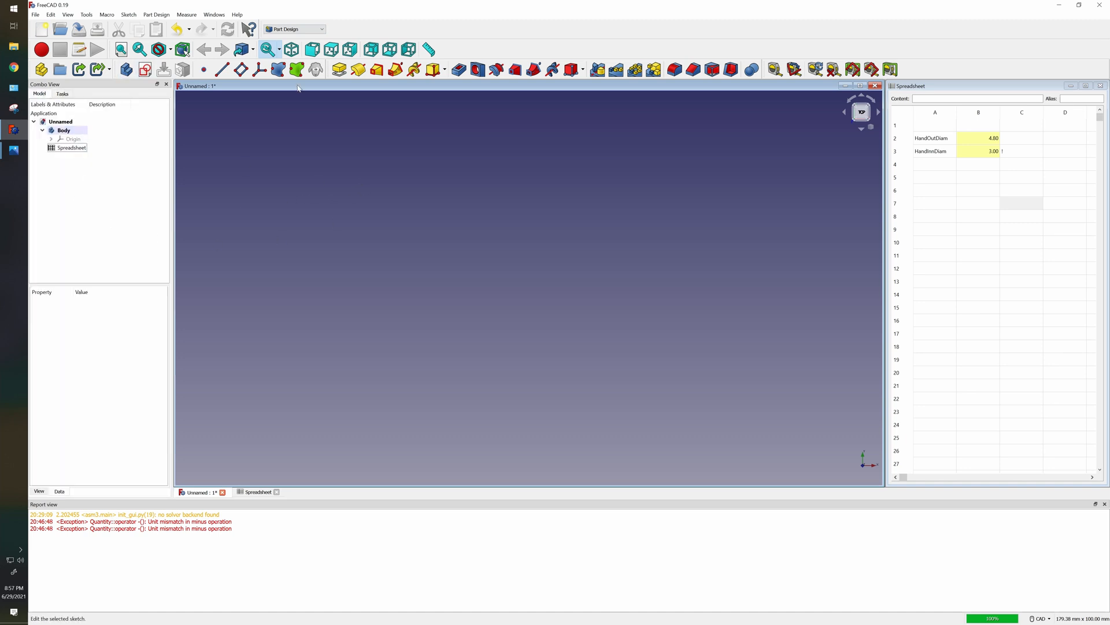
click(866, 115)
click(144, 70)
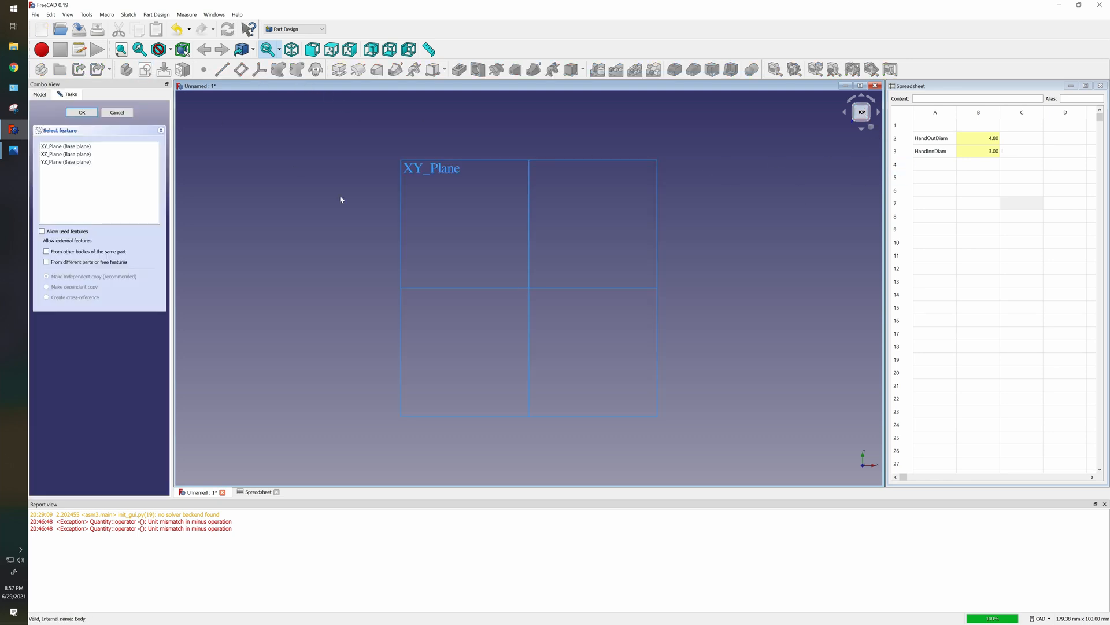
click(418, 171)
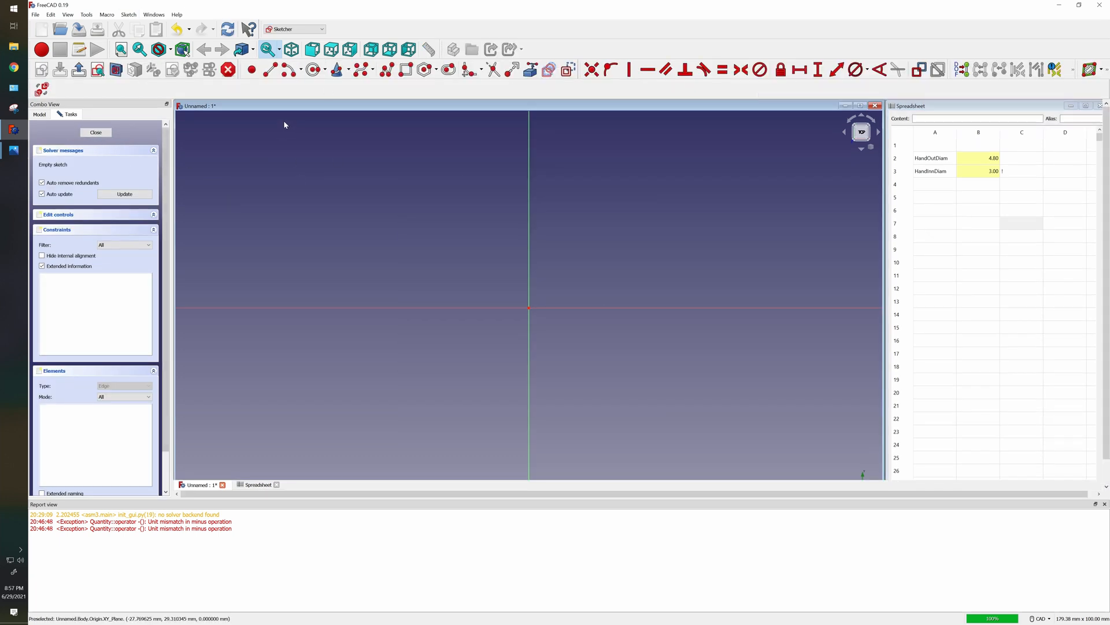
Draw a circle about 27 mm in diameter centred on the sketch origin and apply a diameter constraint to it.
click(528, 307)
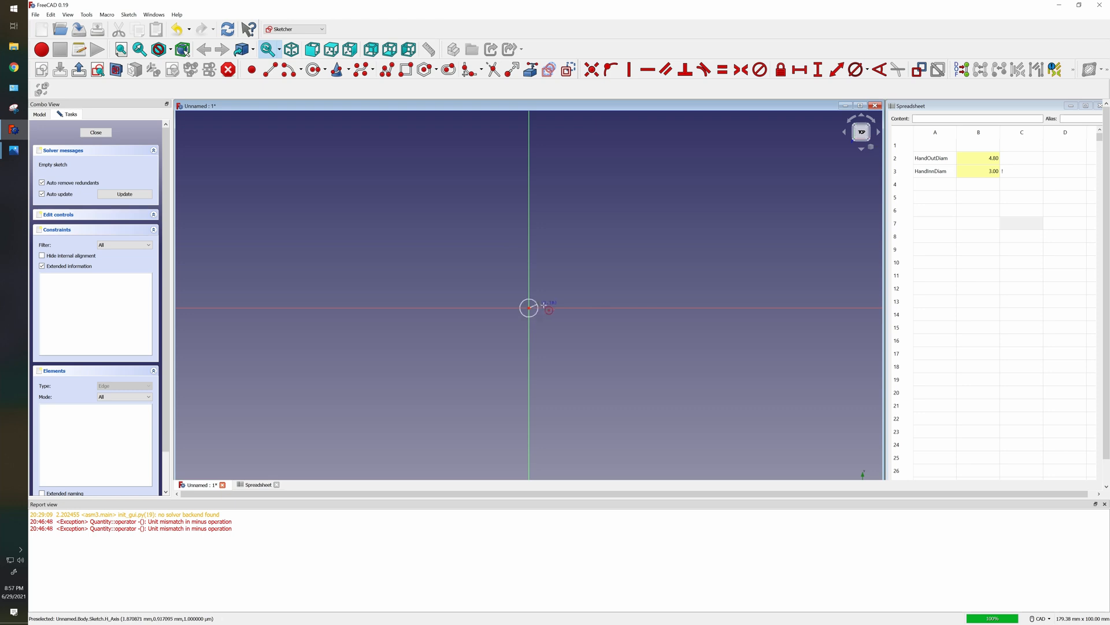
click(578, 283)
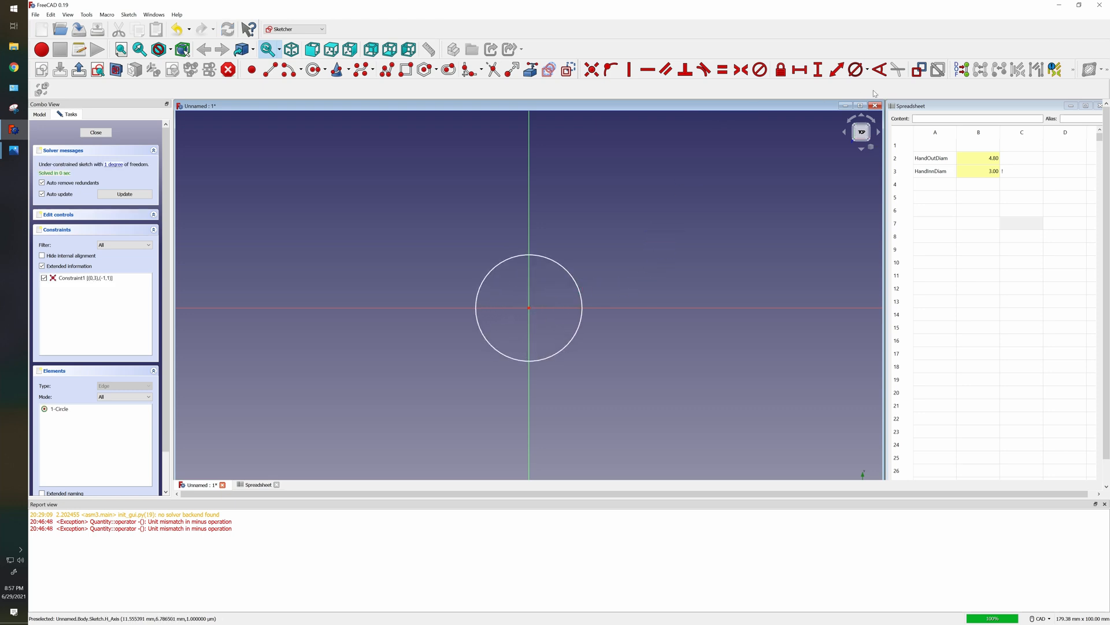
click(855, 74)
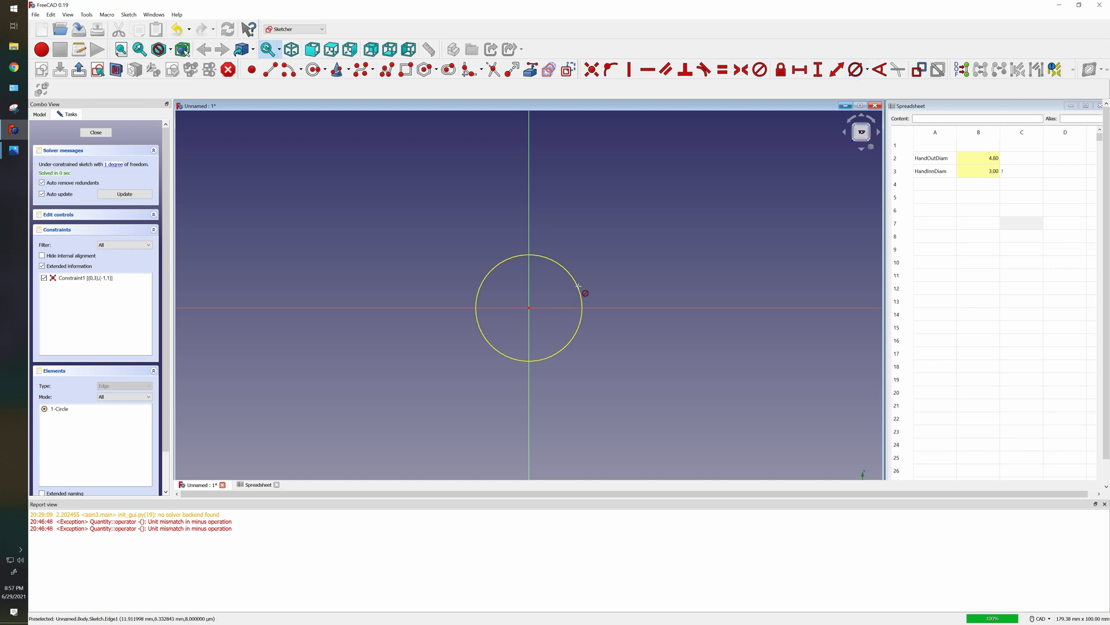
click(581, 293)
Link the circle's diameter to the expression Spreadsheet.HandOutDiam and close the sketch.
click(609, 295)
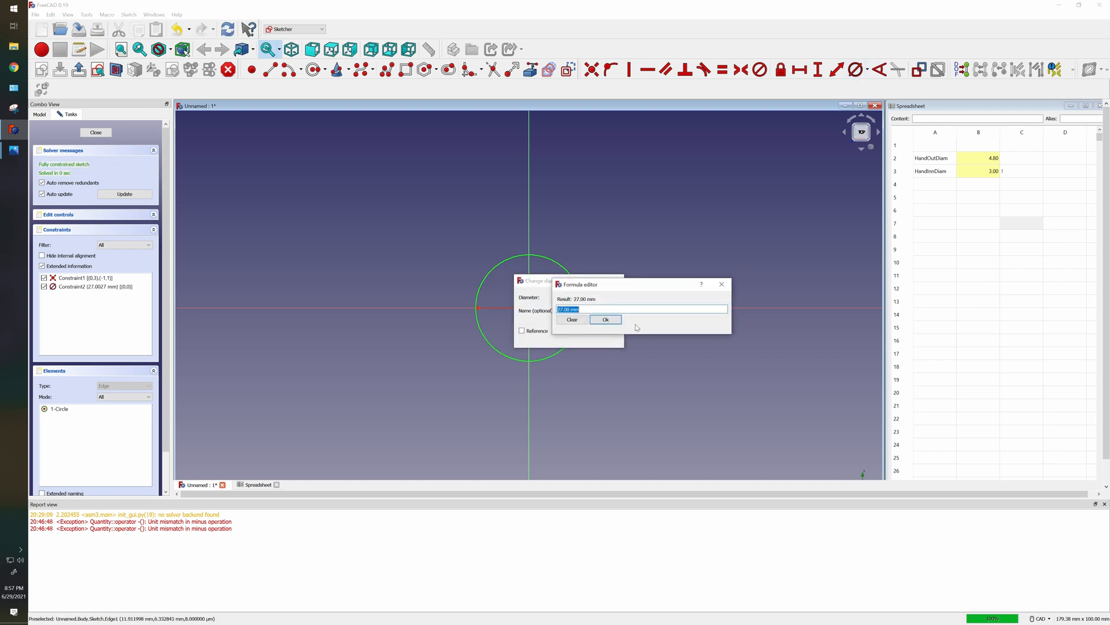
text(spre)
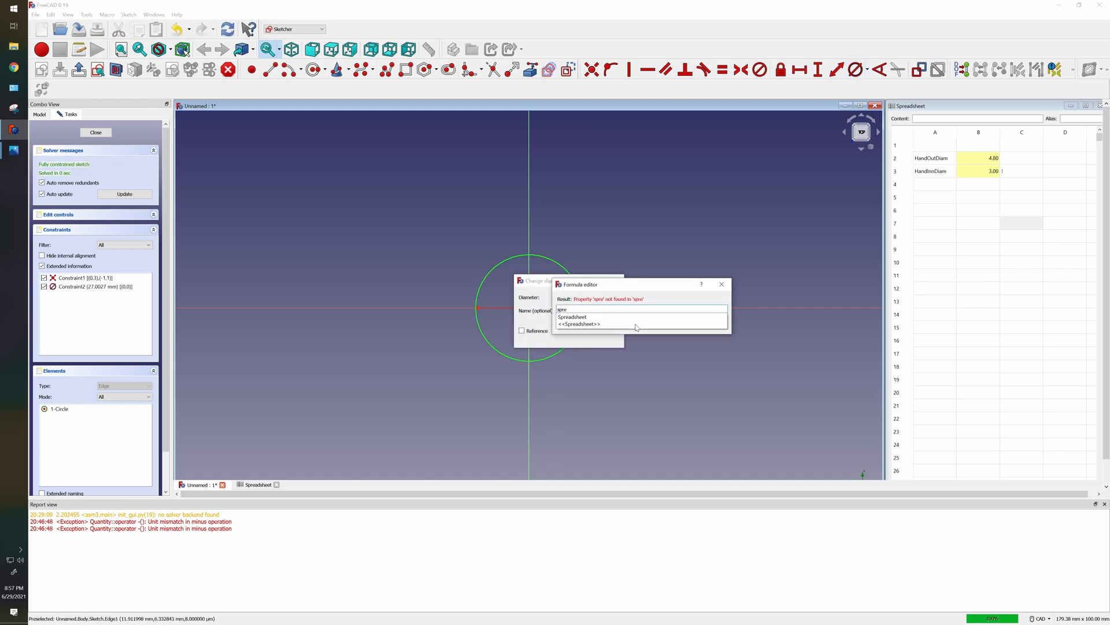
click(602, 318)
text(hand)
click(601, 320)
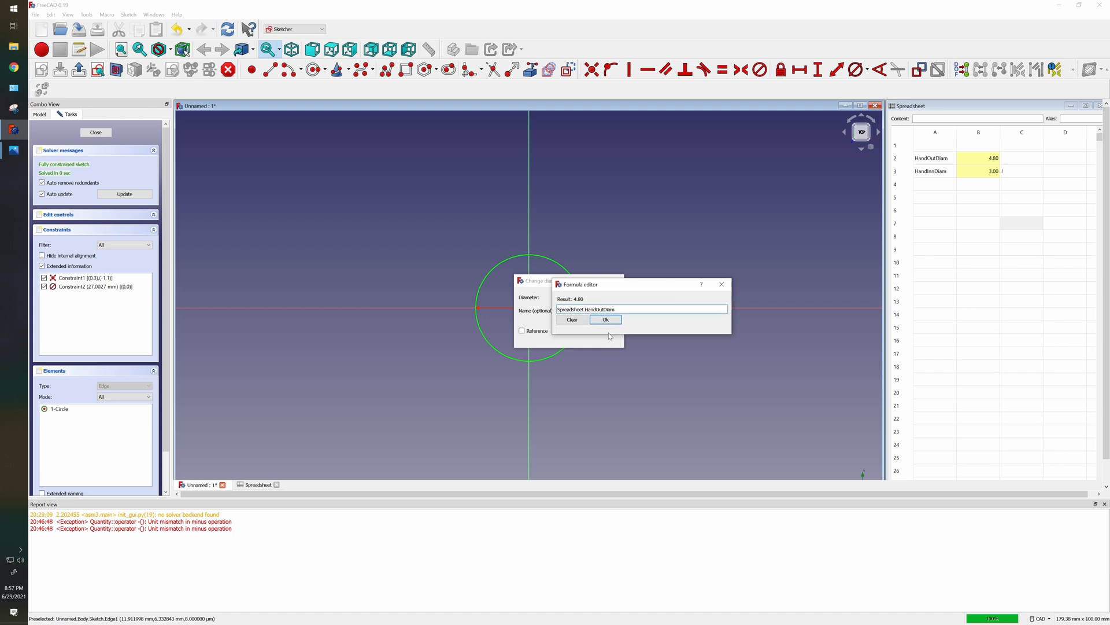
click(606, 319)
click(568, 338)
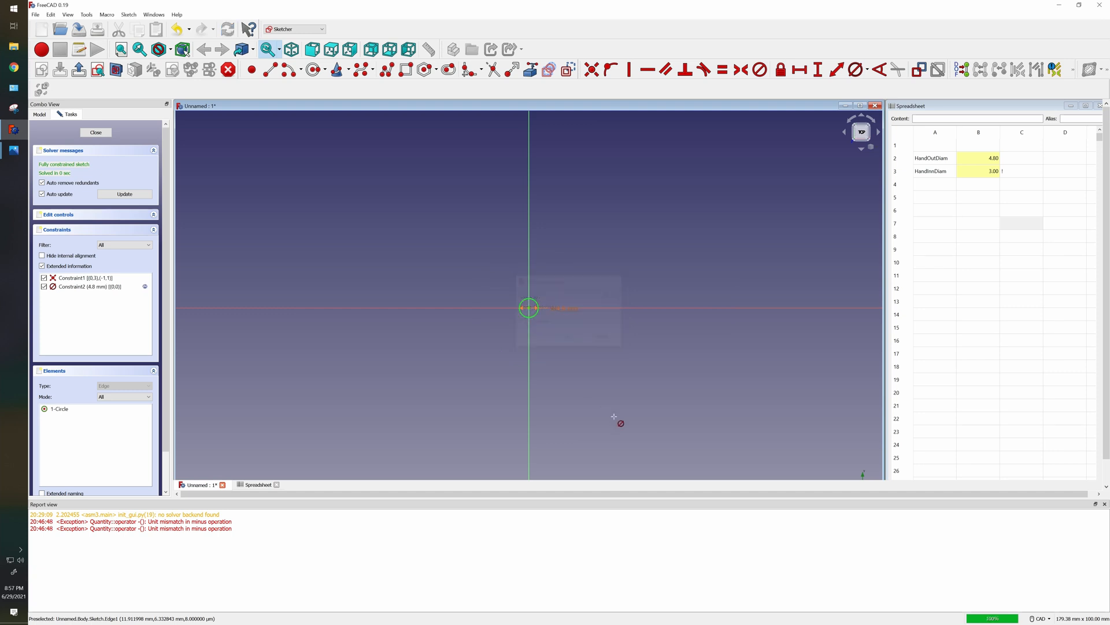
scroll(520, 324, up, 5)
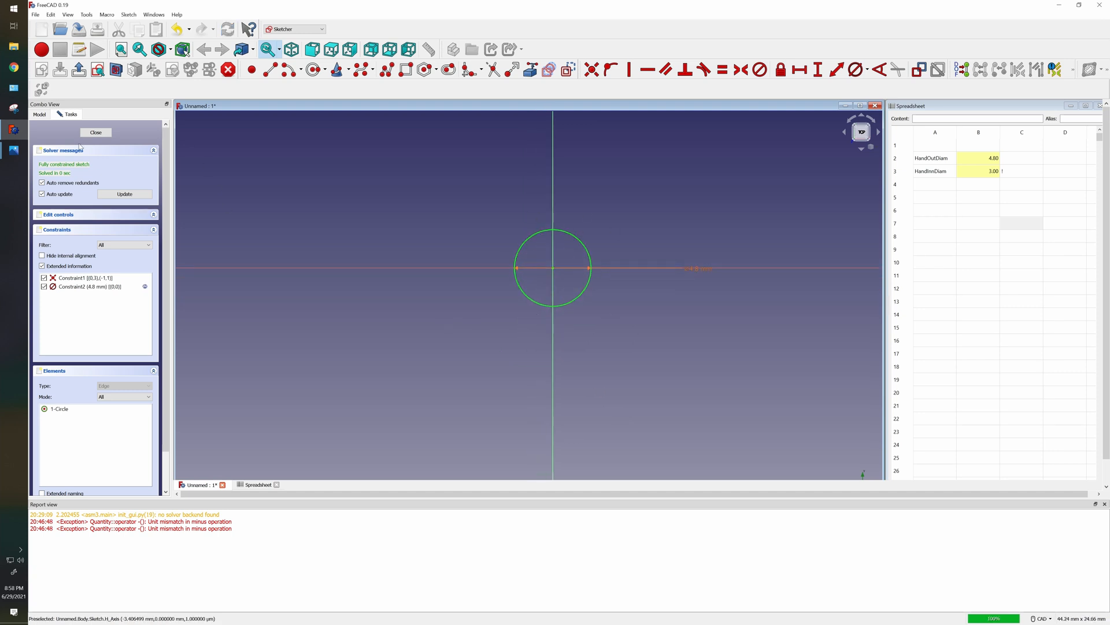
click(95, 133)
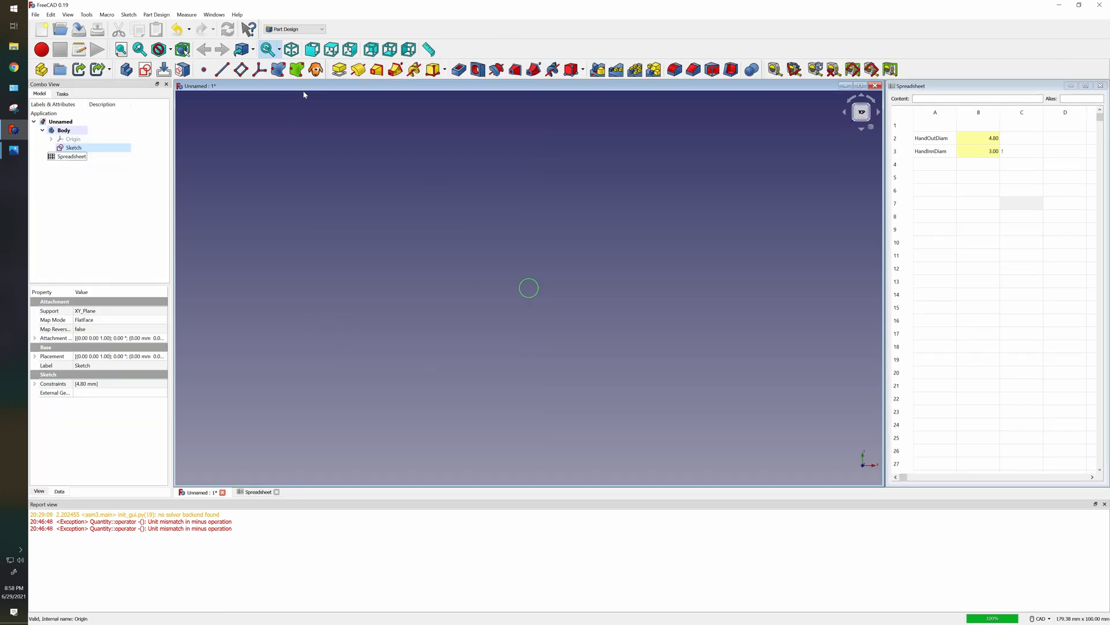
Start a Pad of the circle sketch and enter the label HandHeight in spreadsheet cell A4.
click(340, 69)
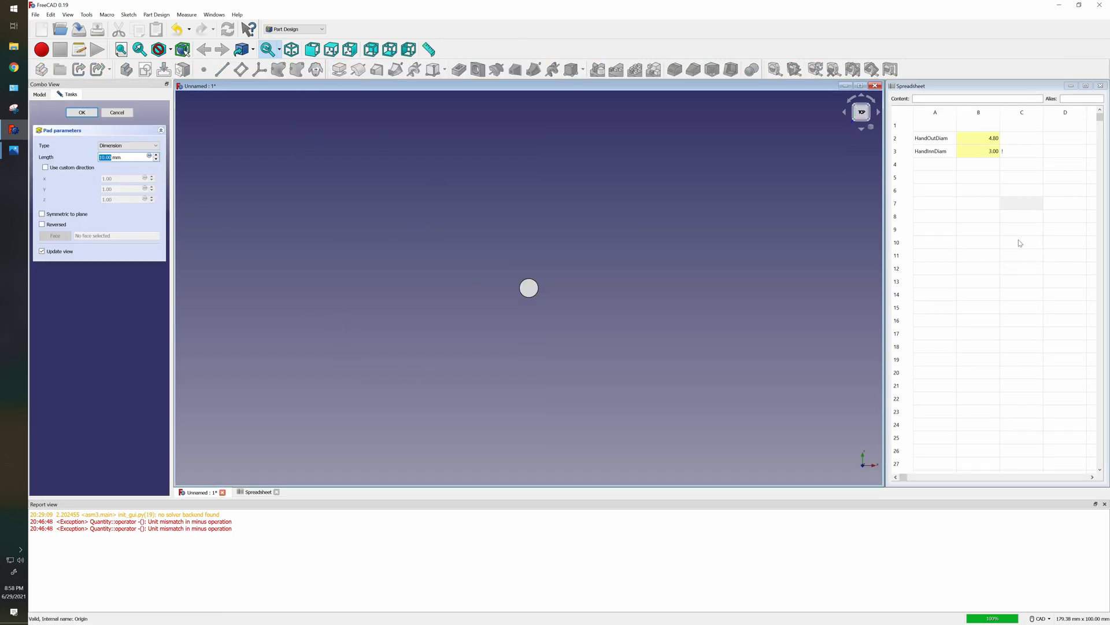
double_click(940, 179)
double_click(934, 168)
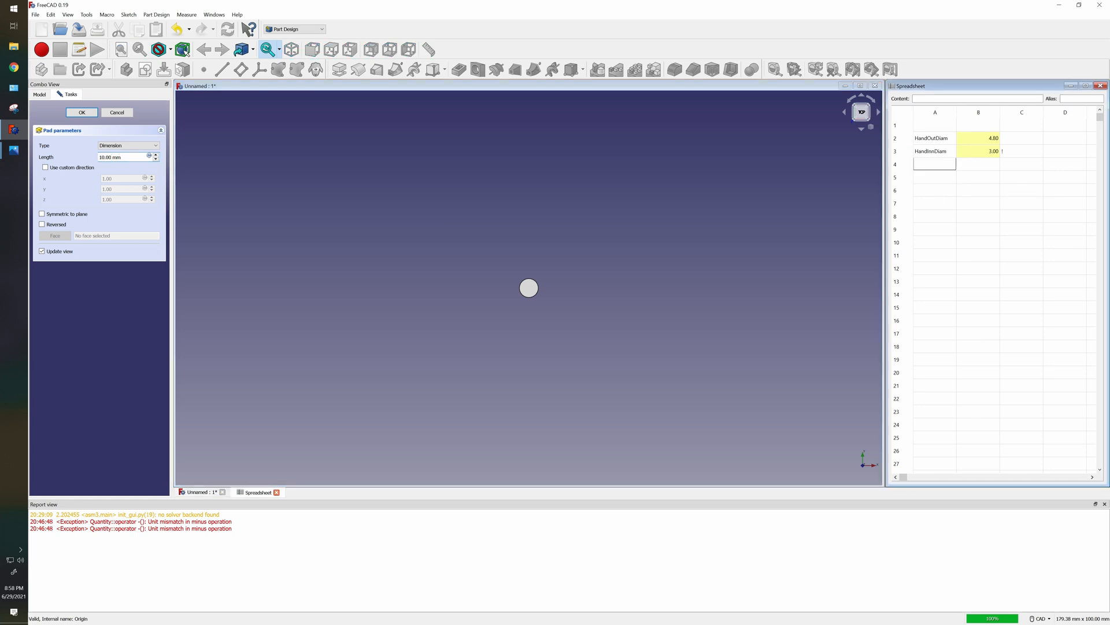
text(HandHeight)
Bring the minifigure reference drawing in Photos into view and examine it enlarged for the hand height dimension.
click(978, 166)
double_click(977, 168)
drag(739, 0, 706, 128)
click(638, 149)
click(638, 149)
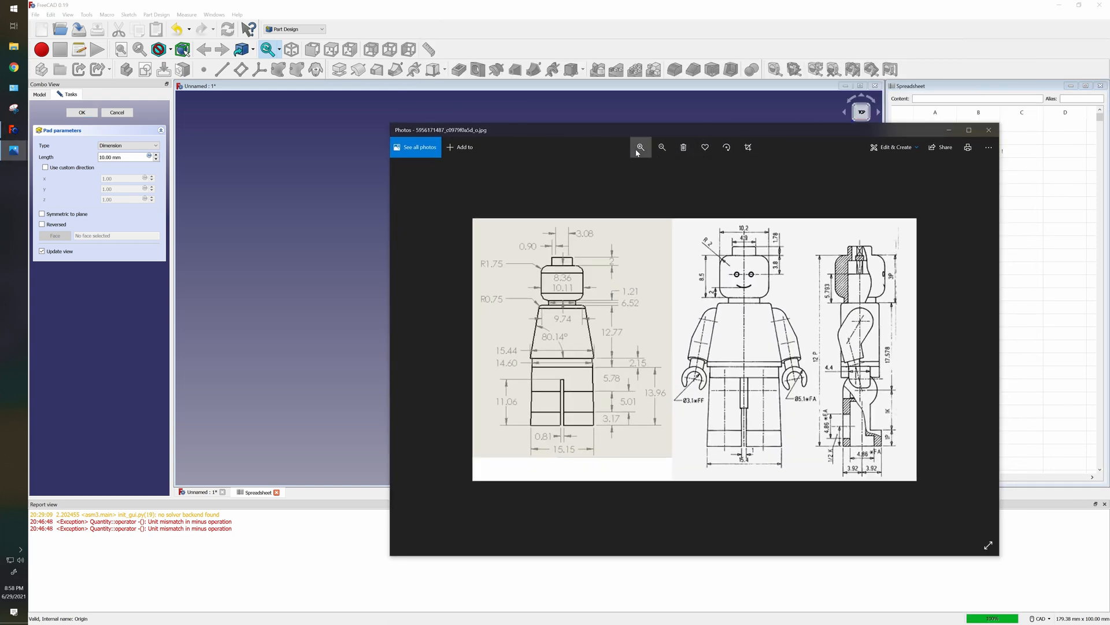
click(639, 149)
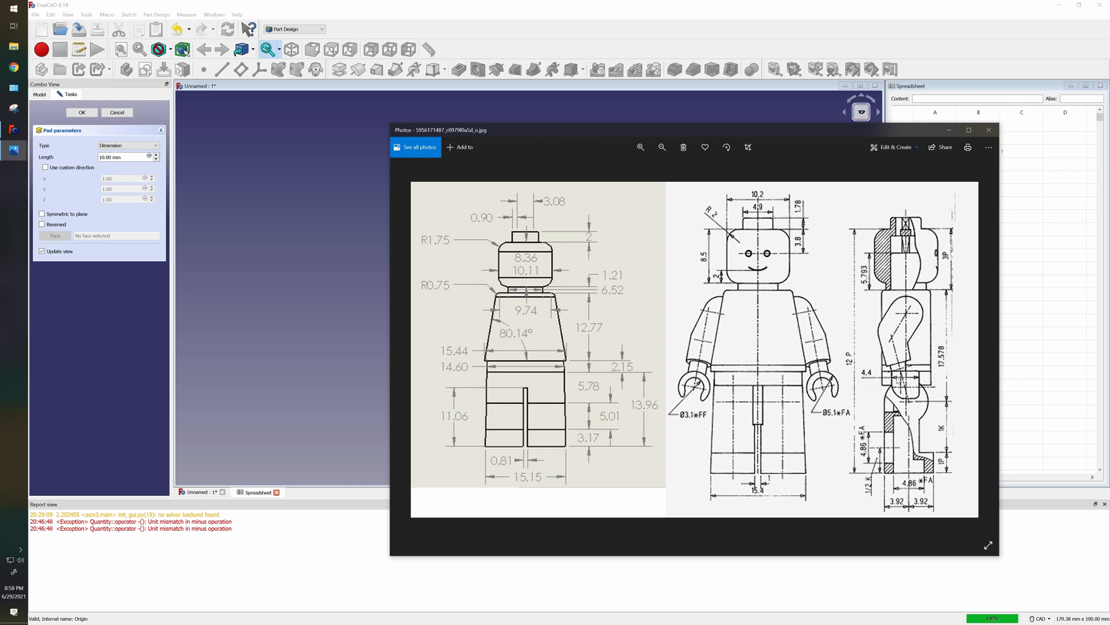
drag(783, 131, 832, 0)
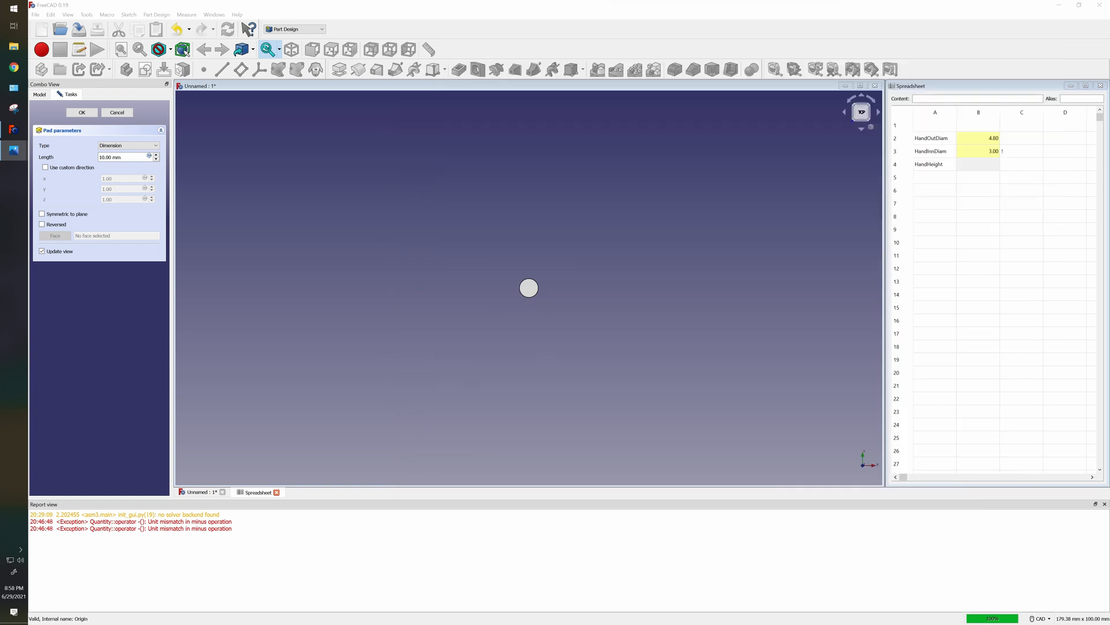
Copy the label text from A4 and assign HandHeight as the alias of cell B4.
click(977, 167)
click(943, 169)
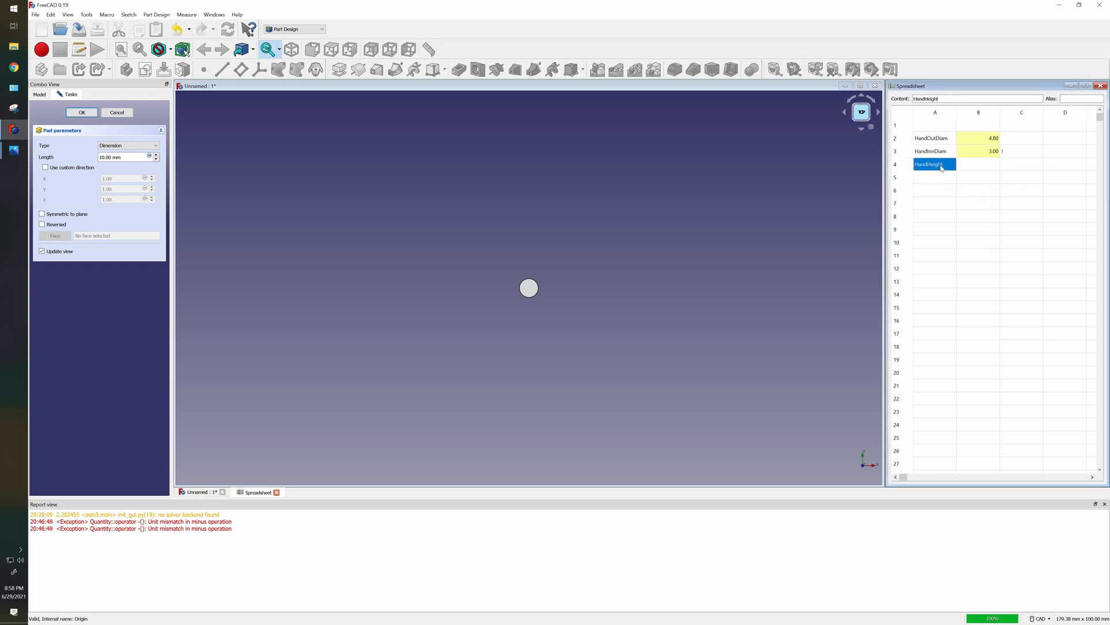
double_click(943, 169)
right_click(942, 168)
click(970, 203)
click(977, 165)
double_click(977, 164)
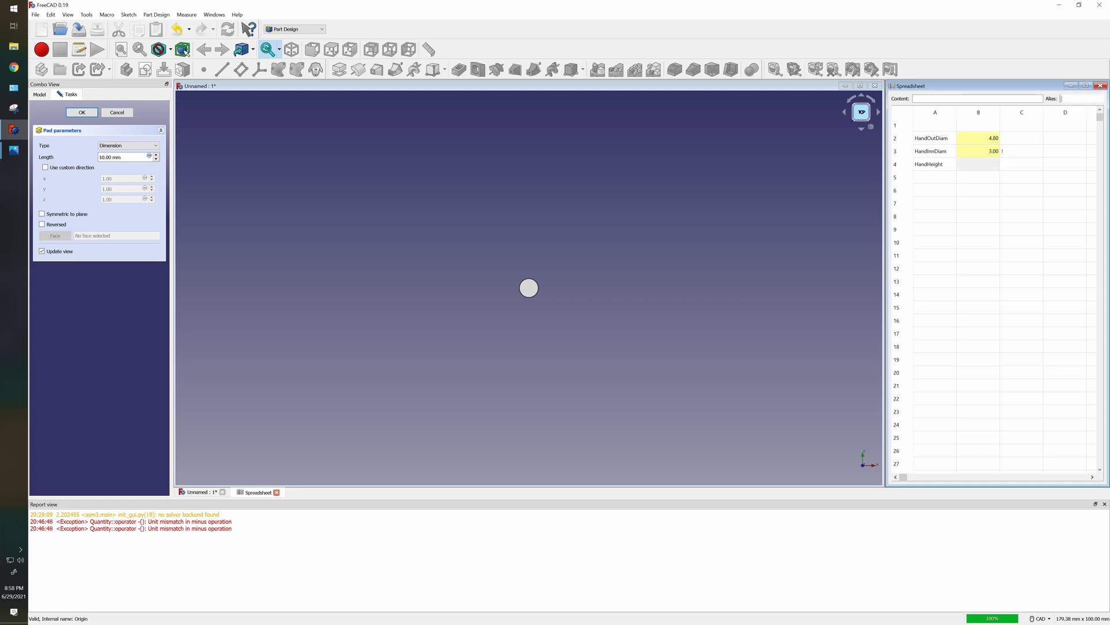
right_click(1070, 98)
click(1095, 149)
key(Return)
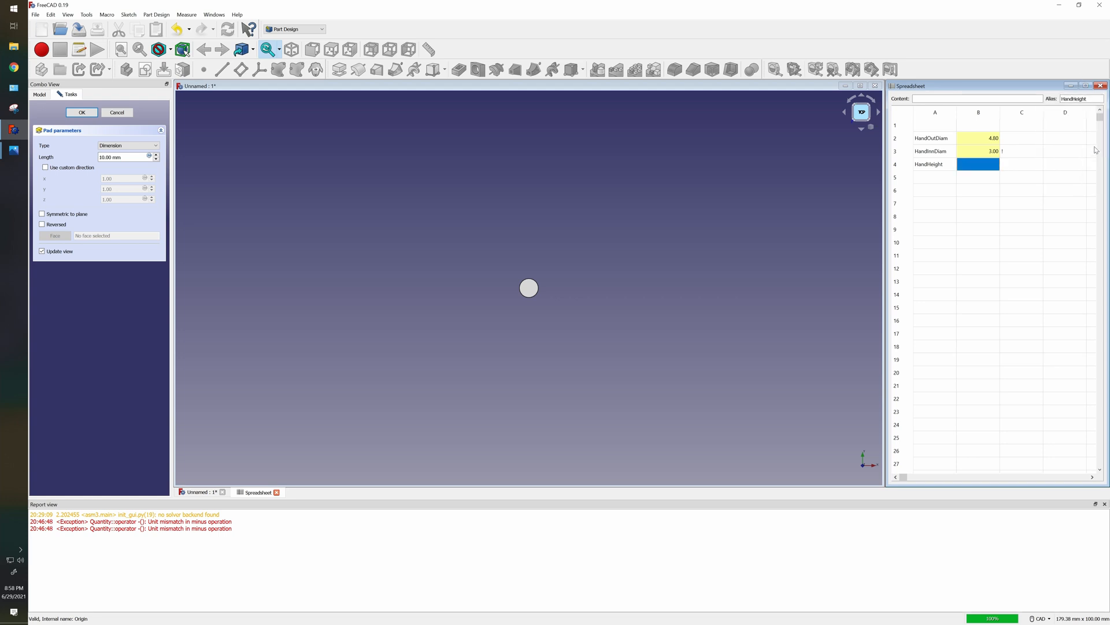
Set the HandHeight value in cell B4 to 4.4 mm, including the unit.
click(962, 245)
double_click(977, 168)
text(4.4)
key(Return)
double_click(988, 166)
click(988, 165)
key(Return)
Add the mm unit to the HandInnDiam value in B3 and the HandOutDiam value in B2.
double_click(994, 151)
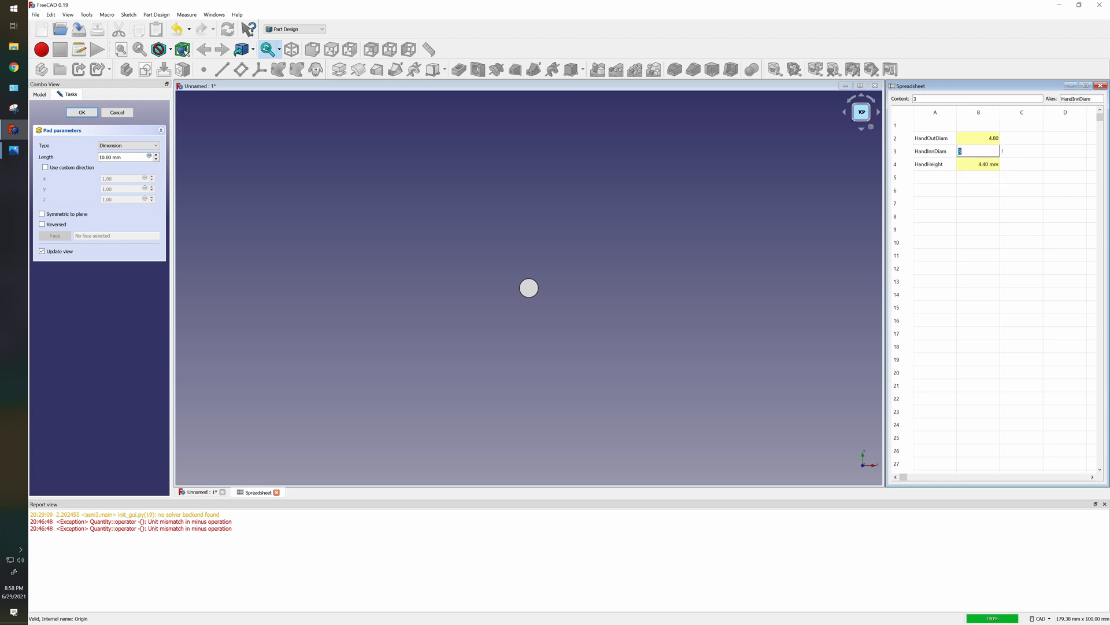
click(993, 151)
key(Return)
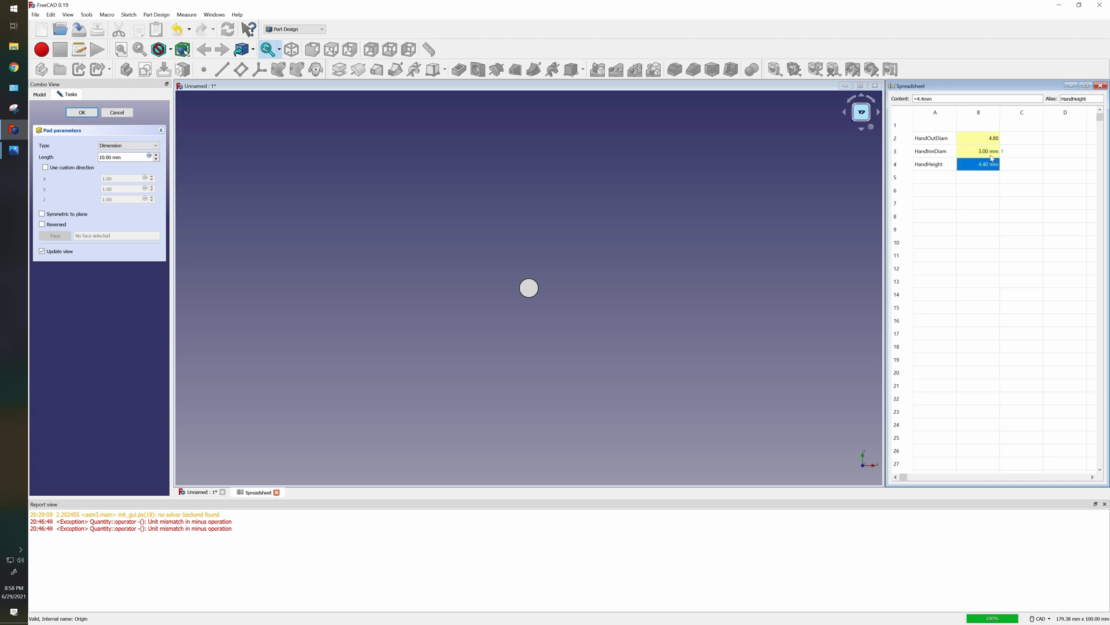
double_click(989, 139)
click(988, 139)
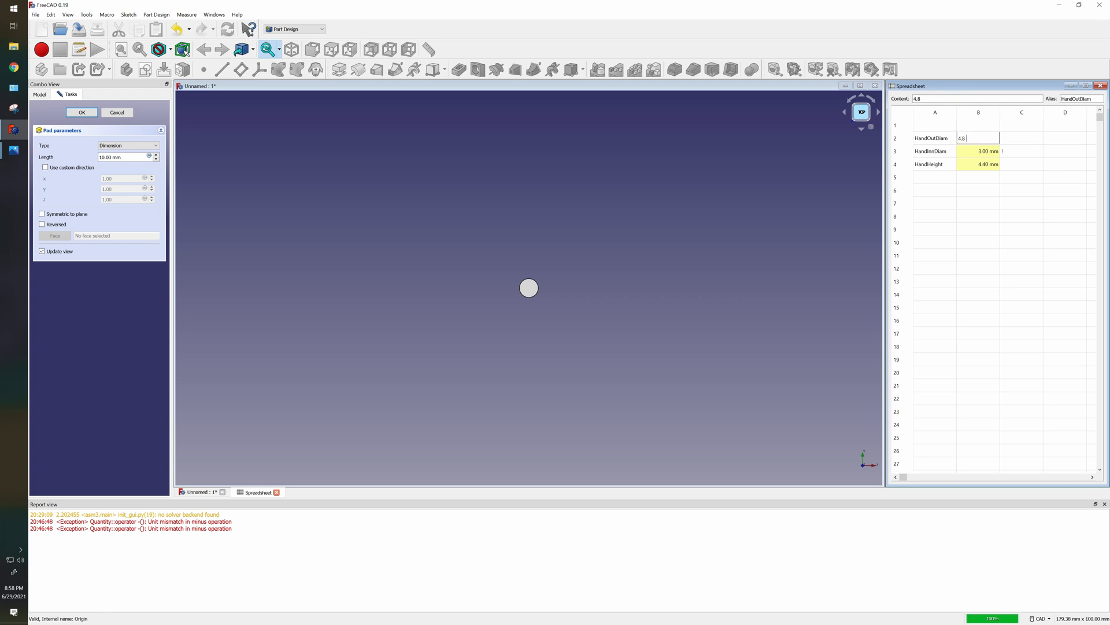
text(mm)
key(Return)
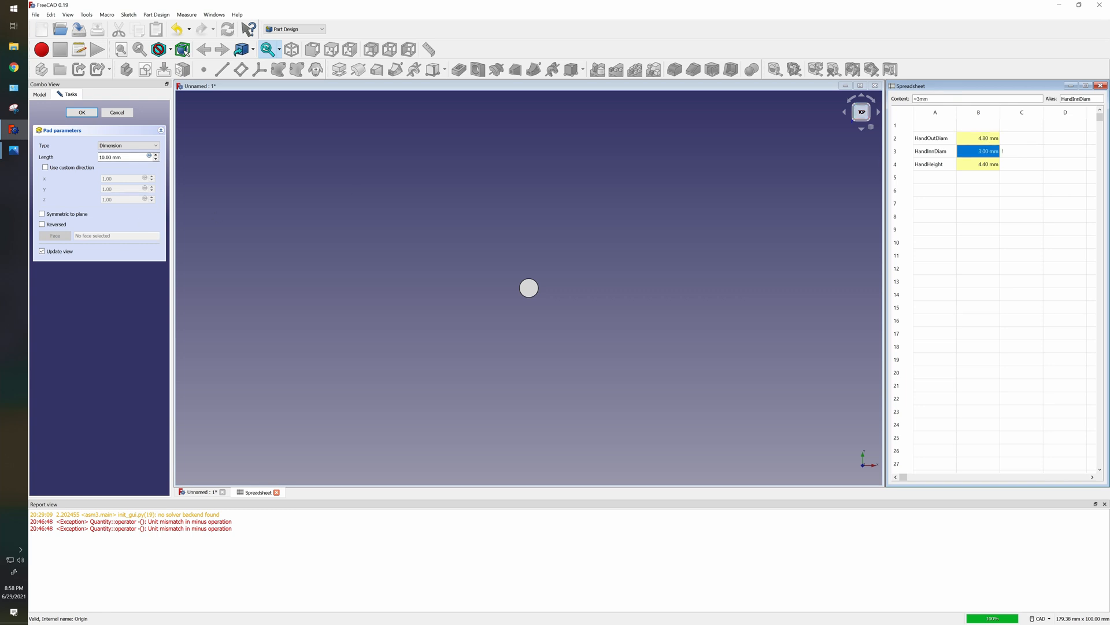
Link the pad length to the expression Spreadsheet.HandHeight and finish the pad.
click(149, 171)
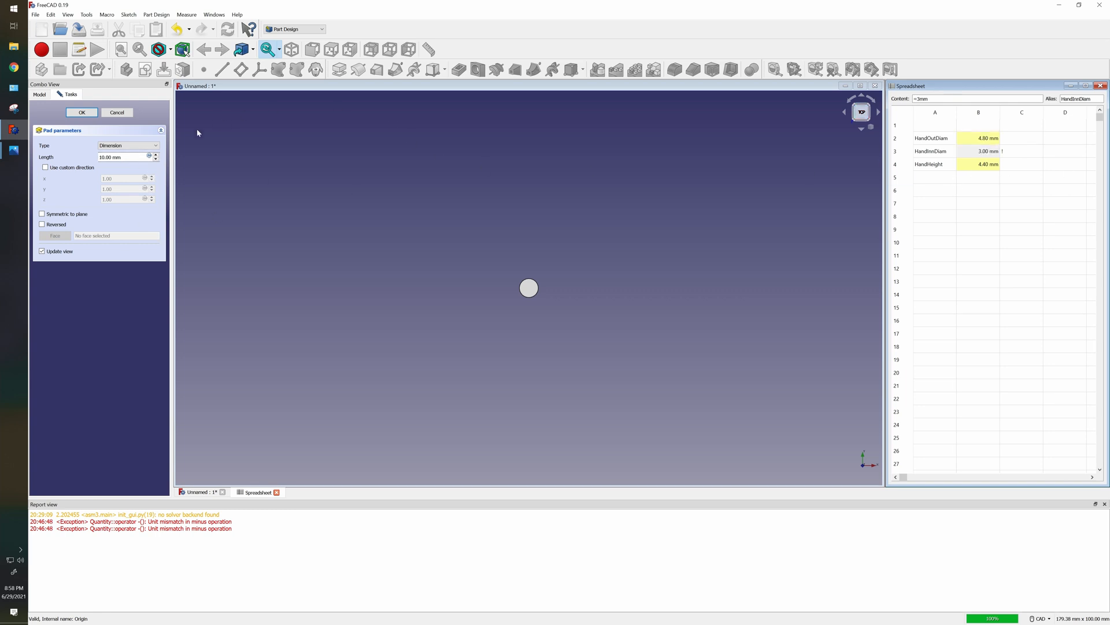
click(148, 157)
text(Spreadsheet.)
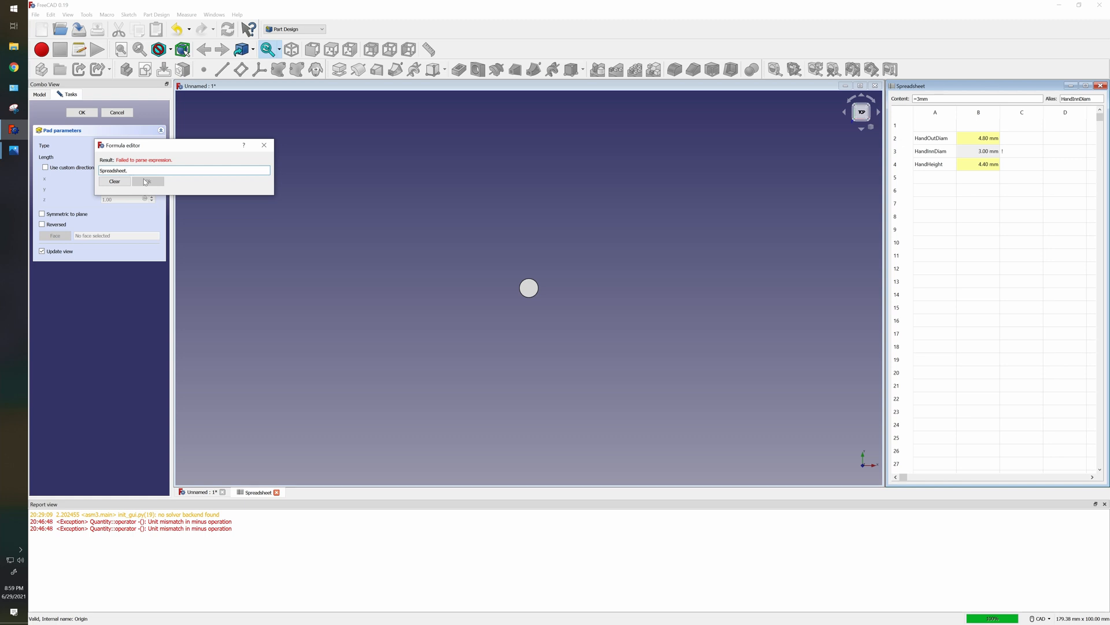
text(hand)
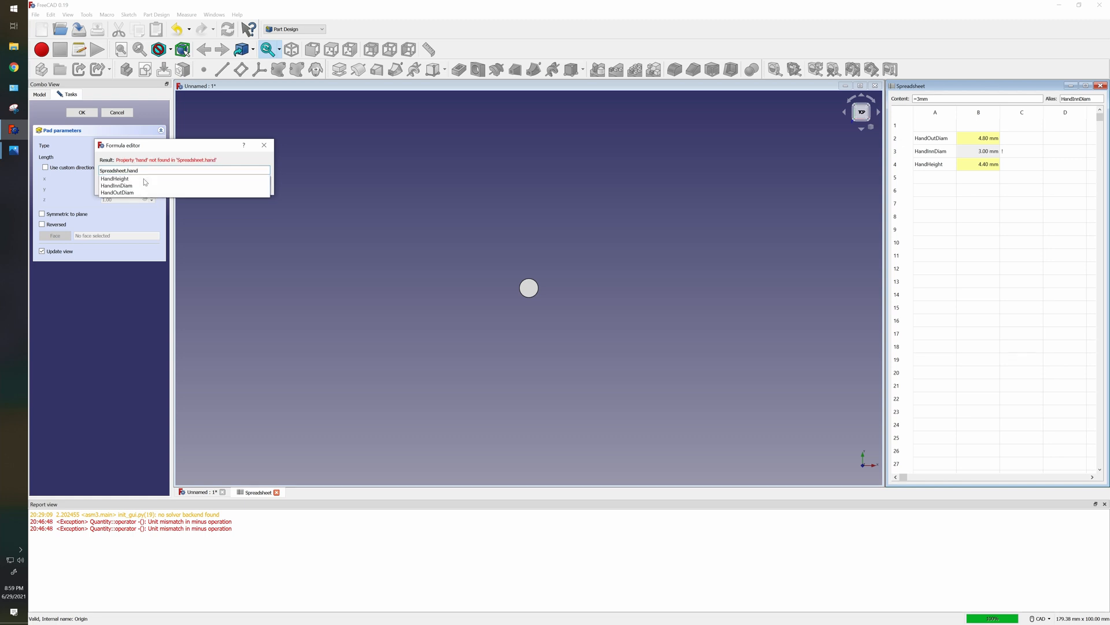
click(136, 179)
key(Return)
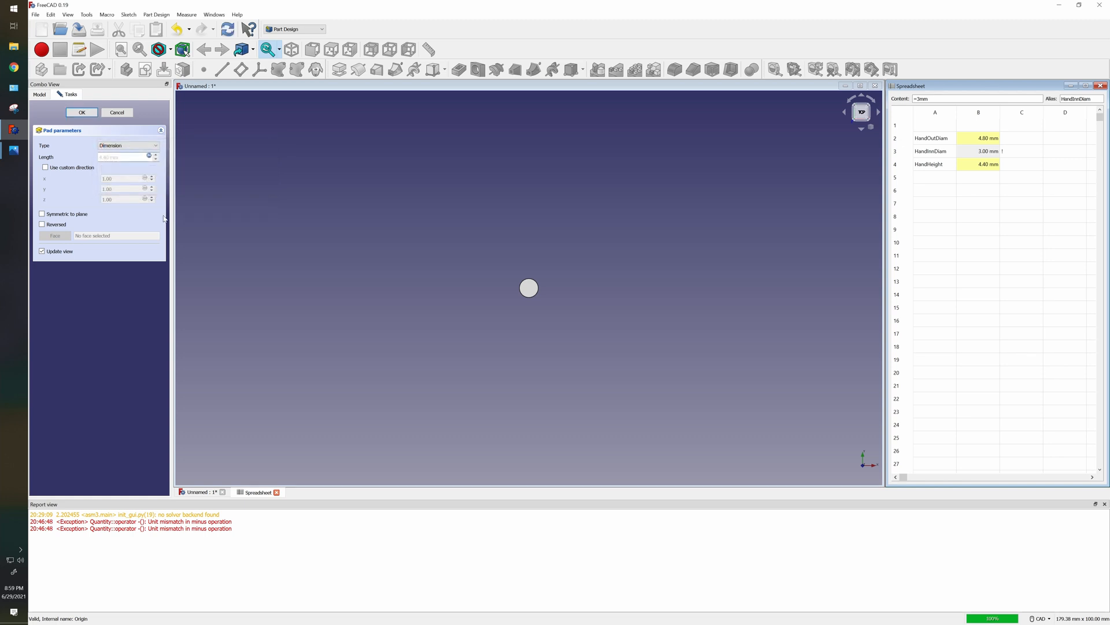
click(82, 112)
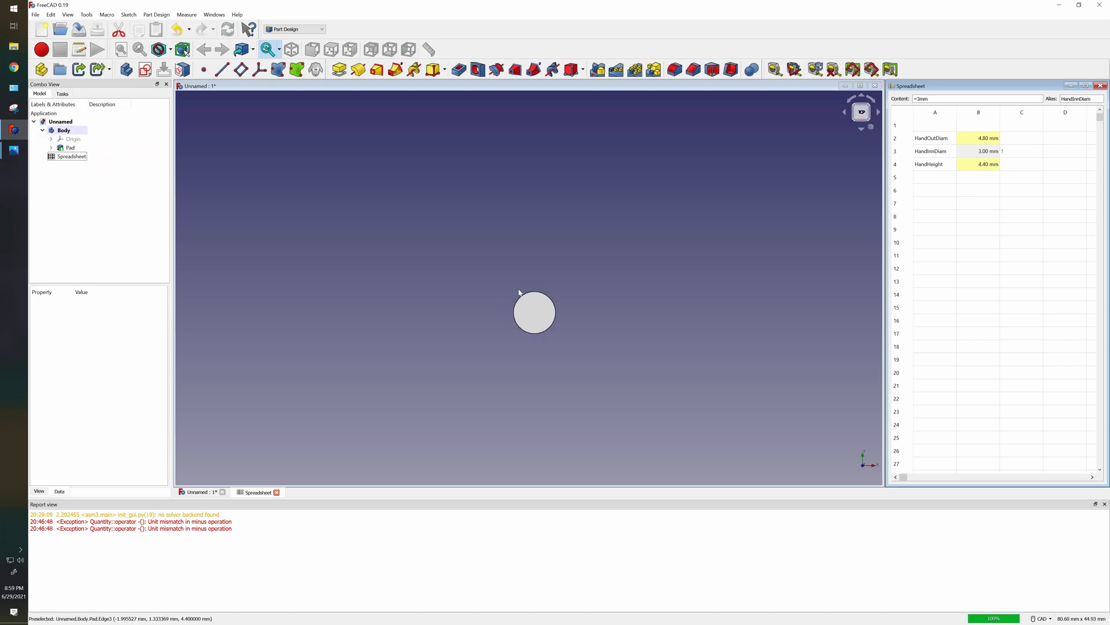
Inspect the padded cylinder from other angles, return to the top view, and switch to the minifigure reference drawing in Photos.
click(861, 132)
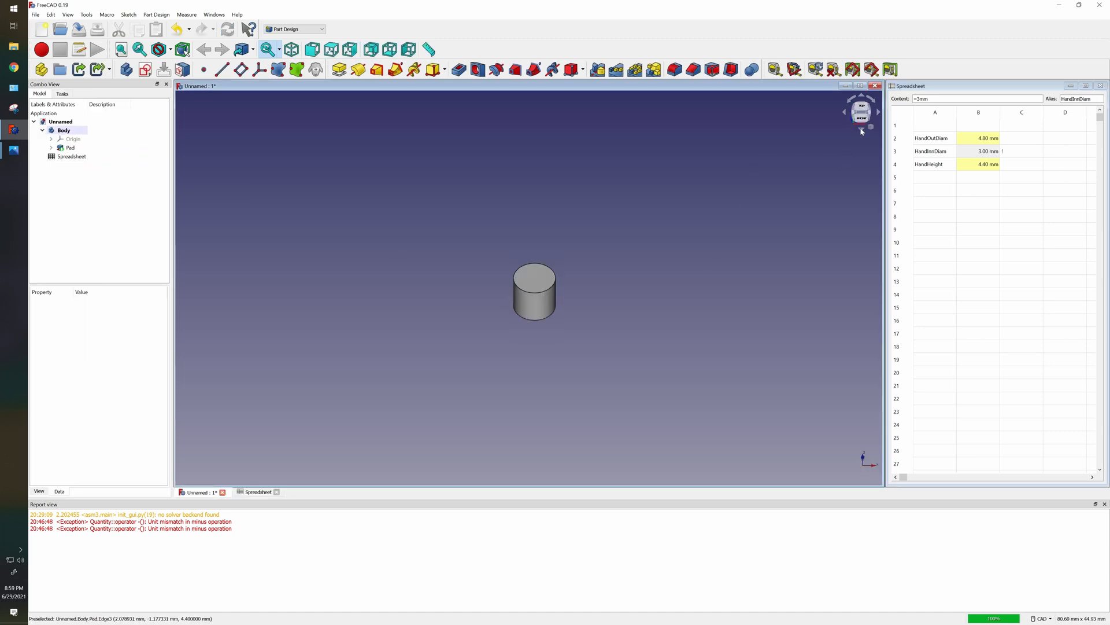
click(861, 132)
click(862, 132)
click(862, 96)
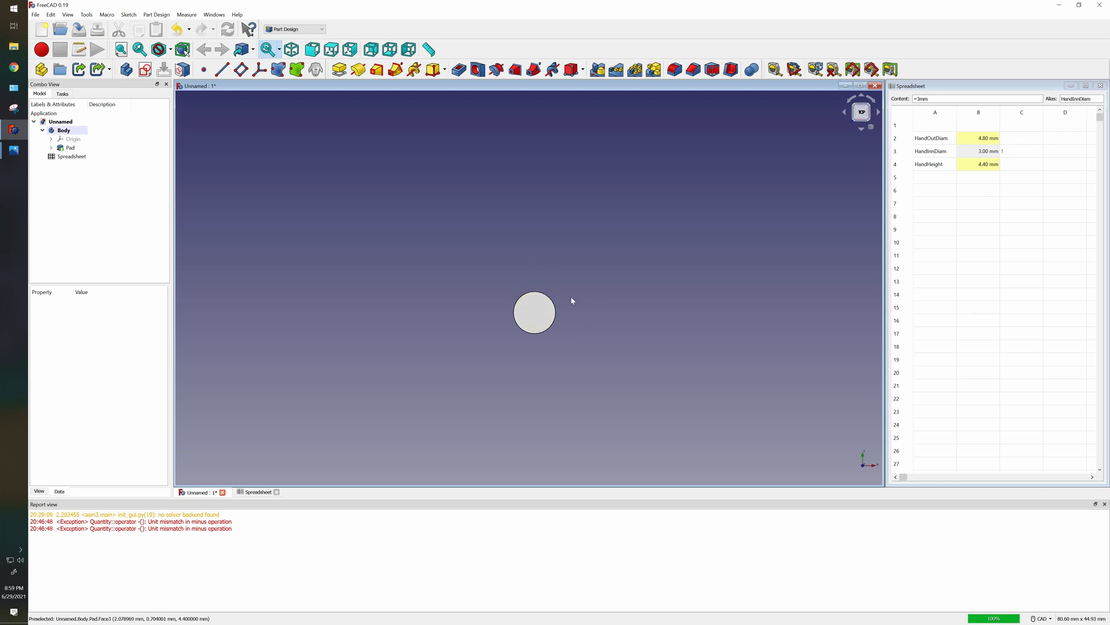
key(alt+Tab)
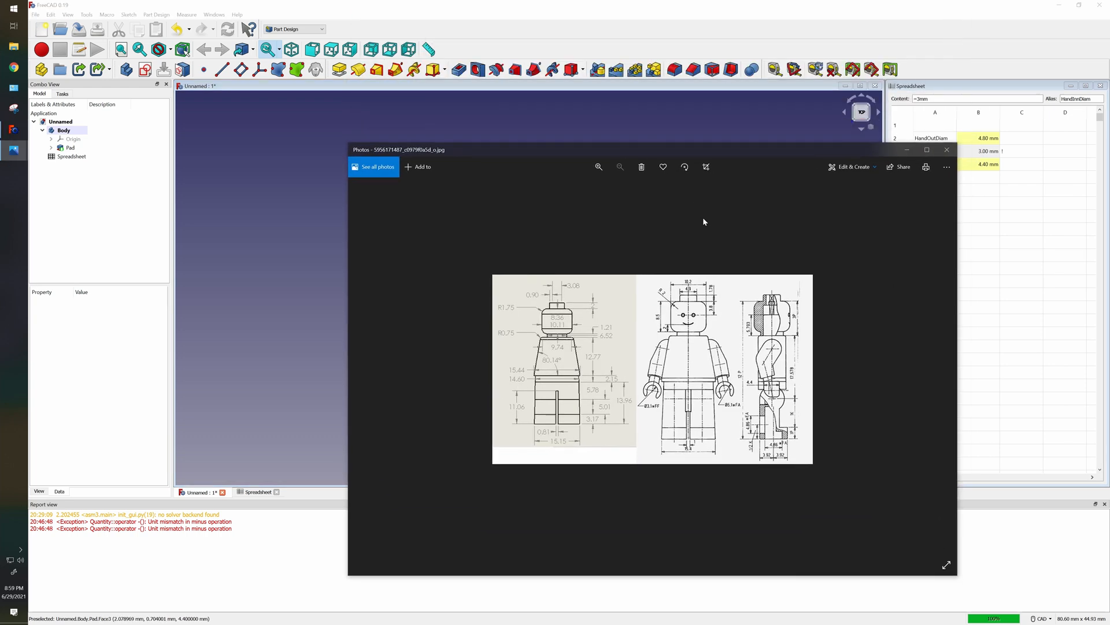
Enlarge the minifigure reference drawing, return to FreeCAD's spreadsheet and enter the label WristAng in cell A6.
click(599, 167)
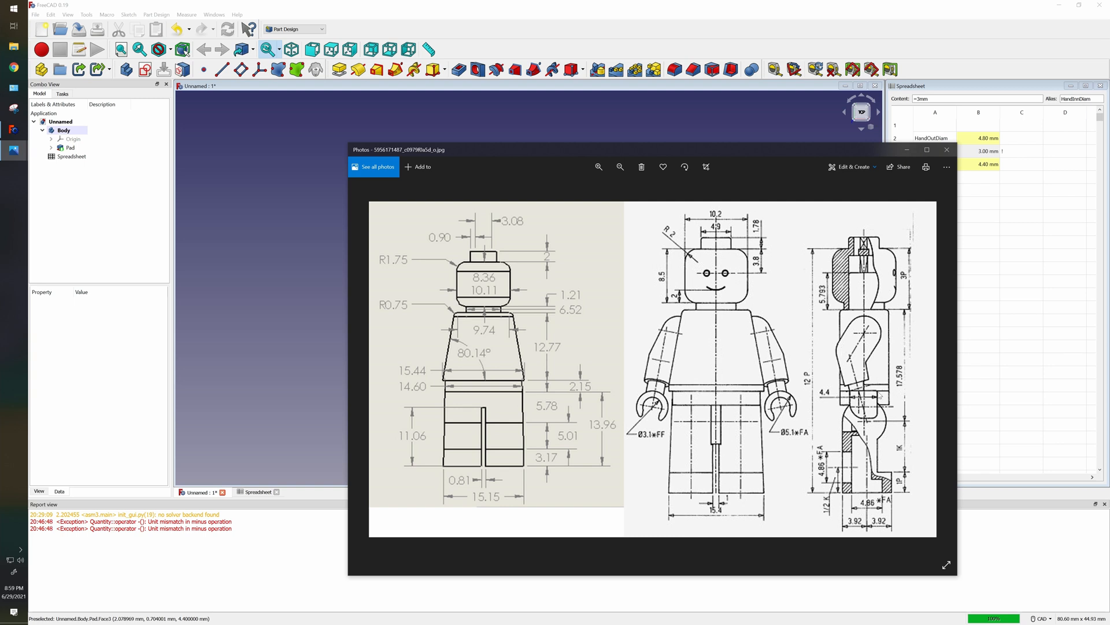
click(988, 255)
click(944, 192)
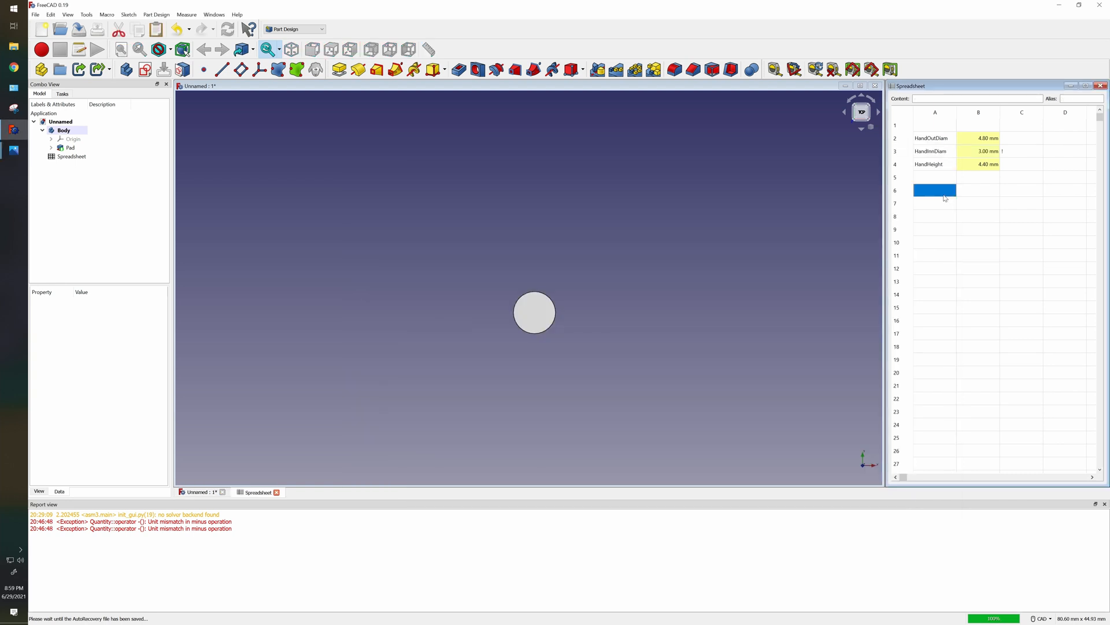
double_click(944, 195)
text(WristAng)
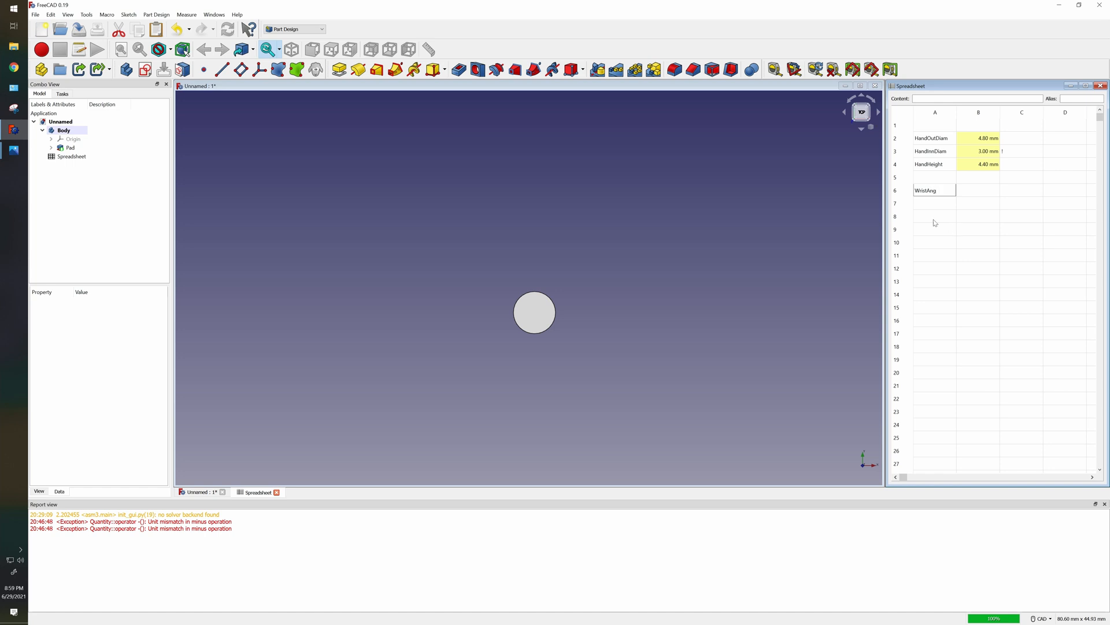
key(Return)
Copy the WristAng label text from A6 and assign it as the alias of cell B6.
double_click(933, 192)
right_click(934, 196)
click(952, 230)
double_click(962, 193)
click(976, 196)
click(1081, 98)
right_click(1081, 98)
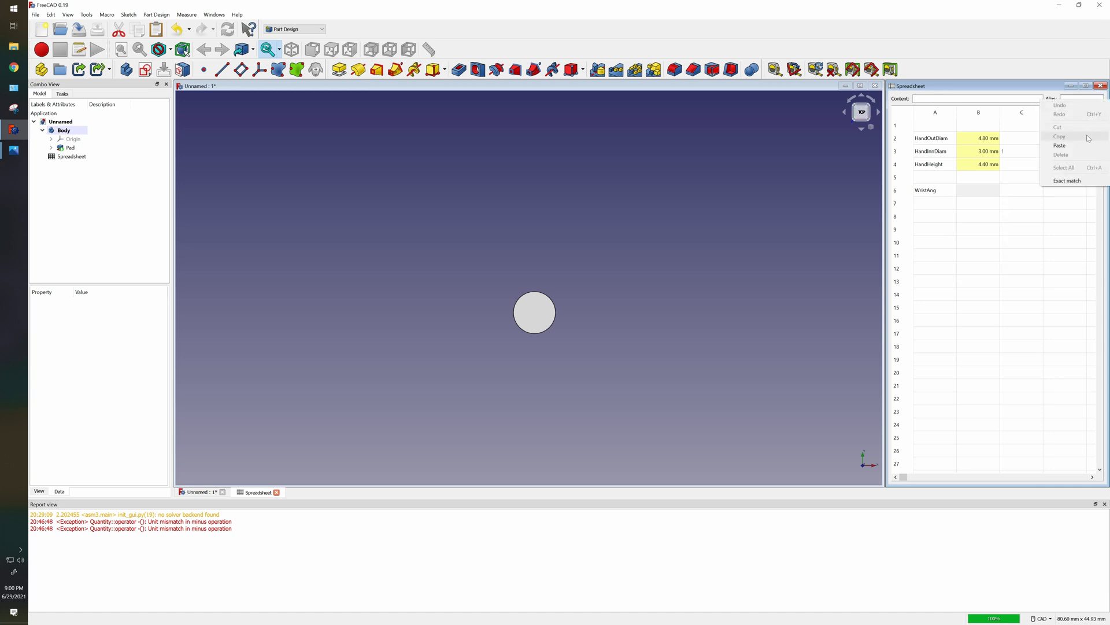
click(1083, 147)
key(Return)
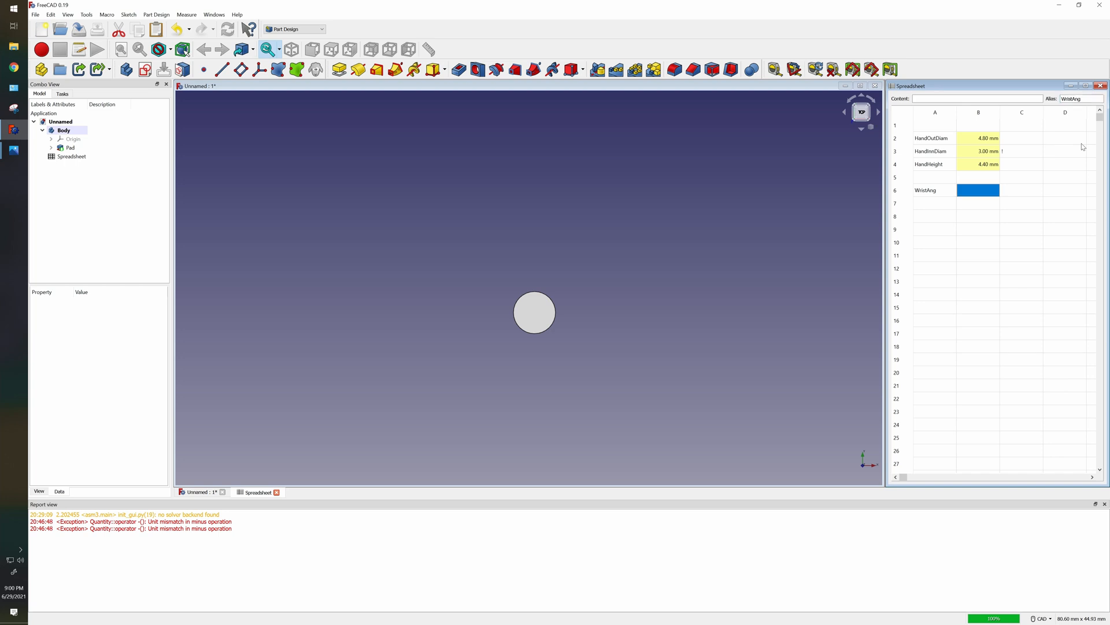
Enter the wrist angle value 20 in cell B6.
click(989, 219)
click(983, 195)
double_click(986, 195)
text(20)
click(985, 269)
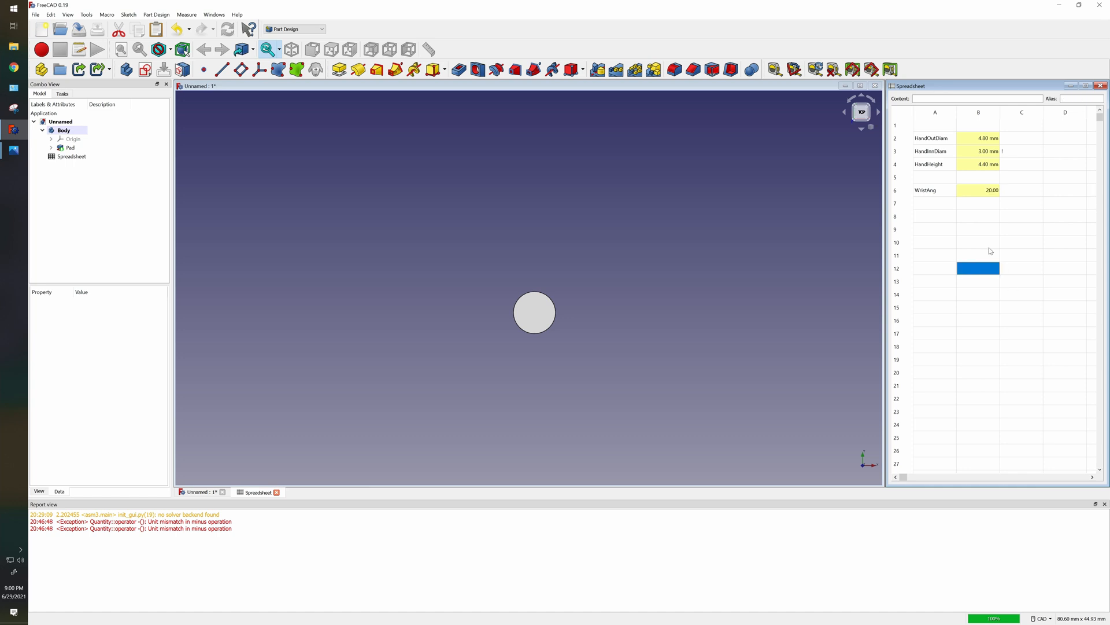
click(985, 206)
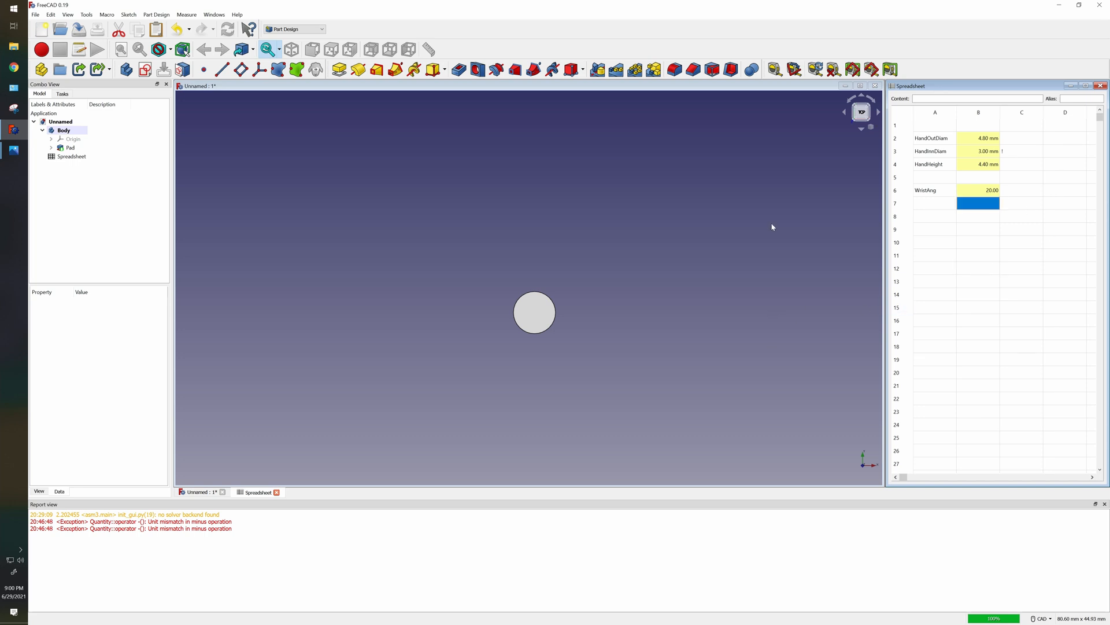
Compare the contents and aliases of the WristAng label cell A6 and its value cell B6.
click(920, 195)
click(971, 191)
click(935, 193)
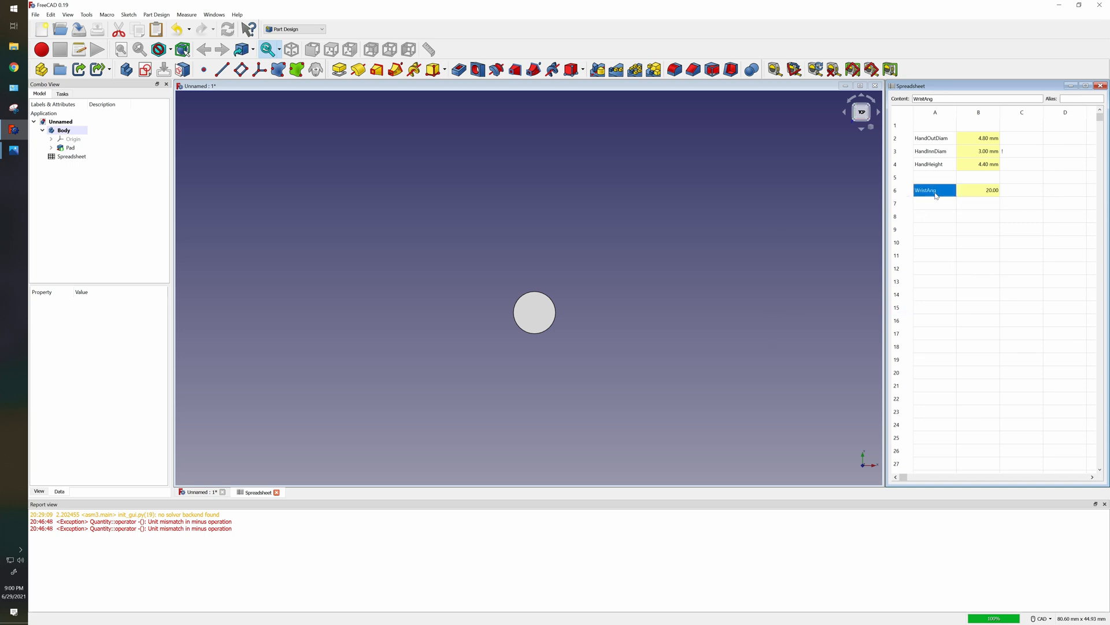
click(974, 192)
click(937, 193)
click(981, 192)
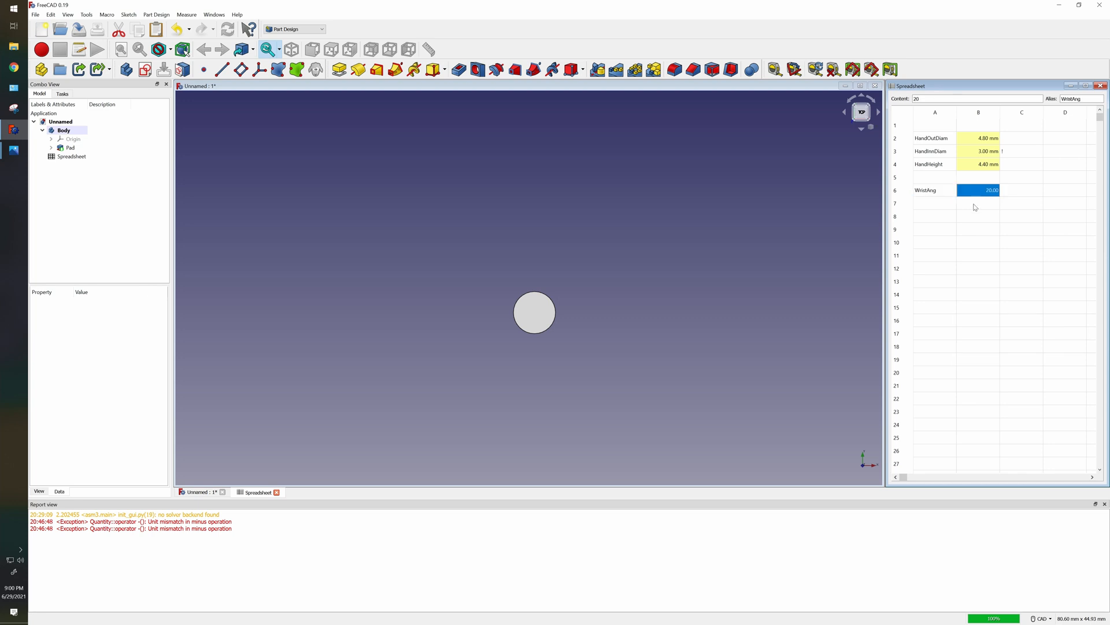
click(974, 203)
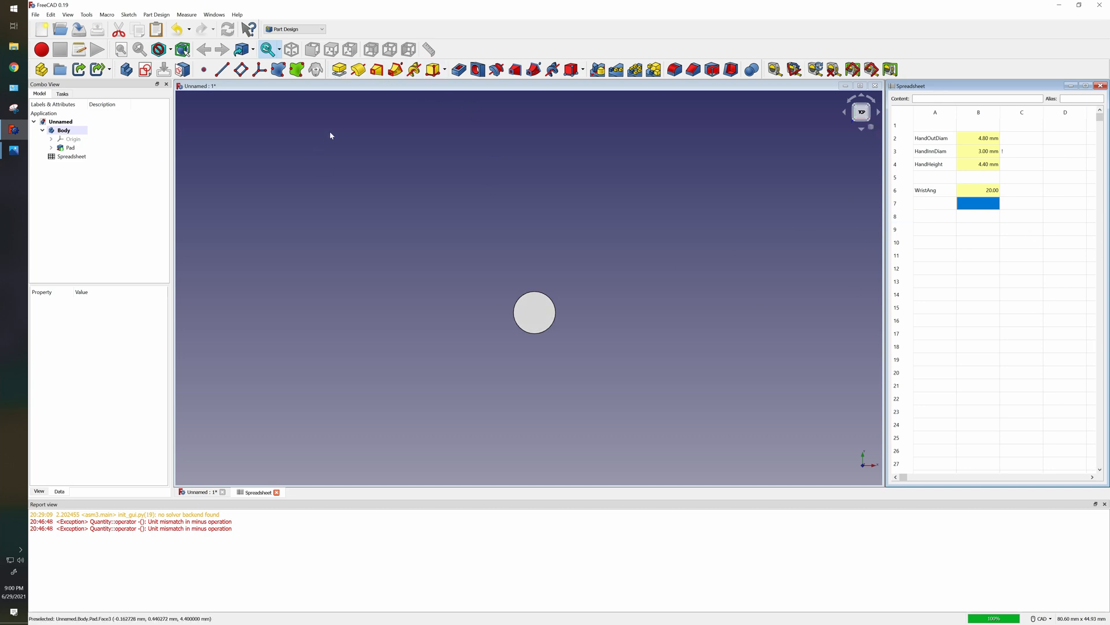
Inspect the padded cylinder in the 3D view from the front, from above and at an angle.
click(444, 222)
key(1)
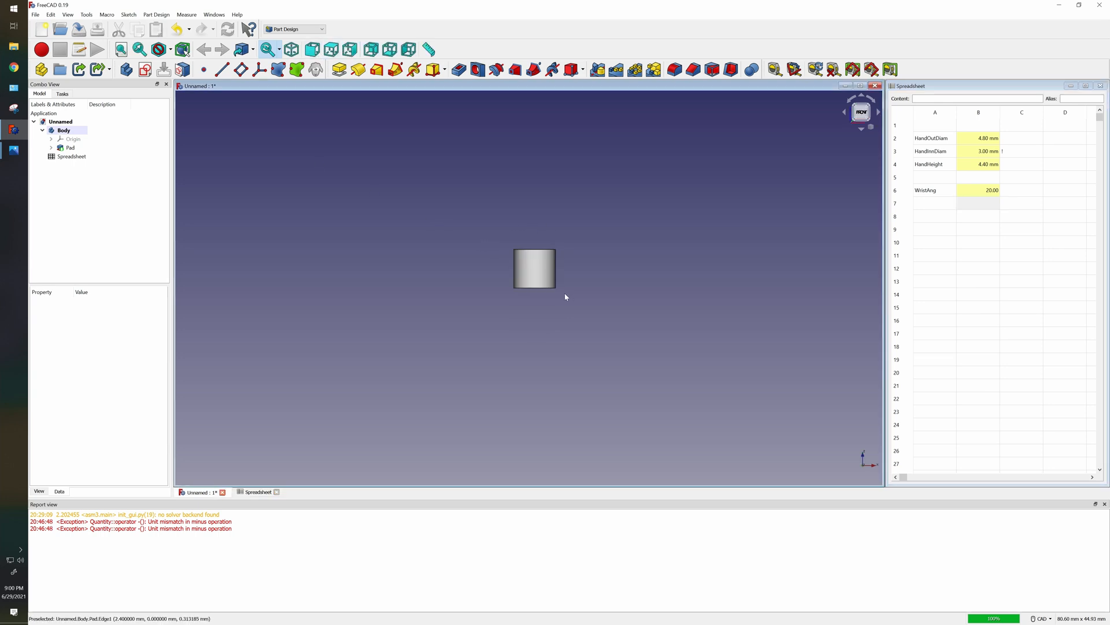
click(862, 130)
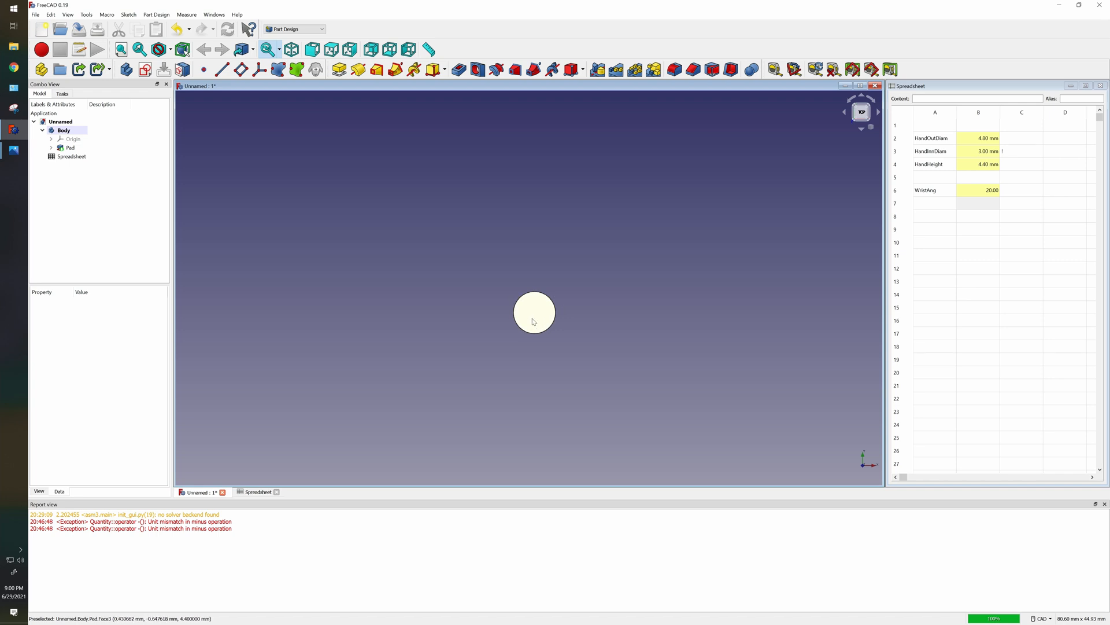
click(863, 132)
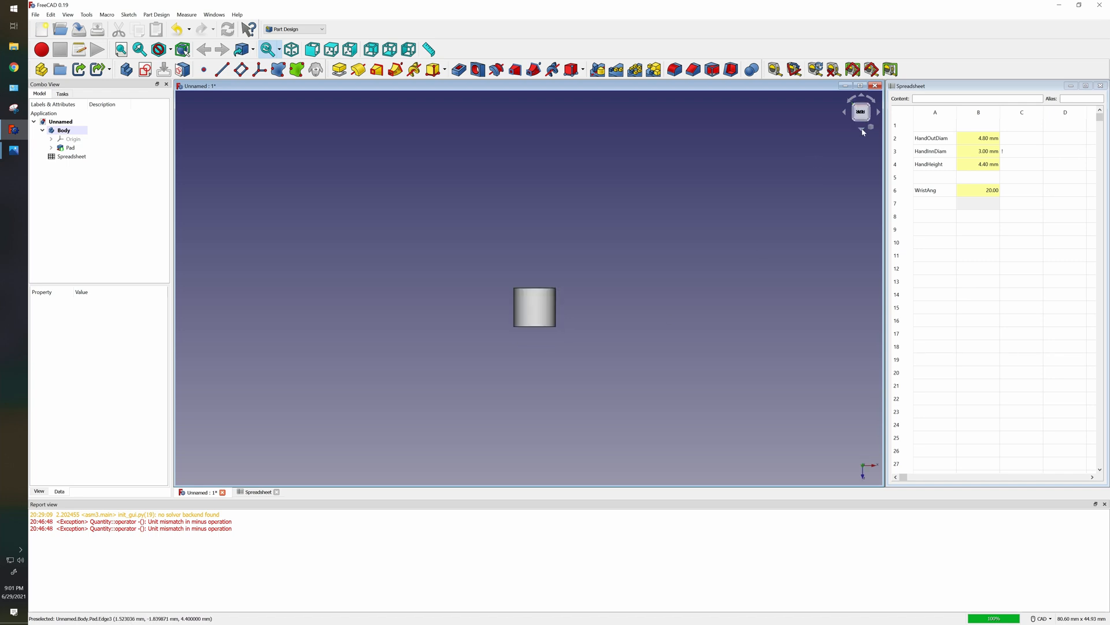
click(862, 97)
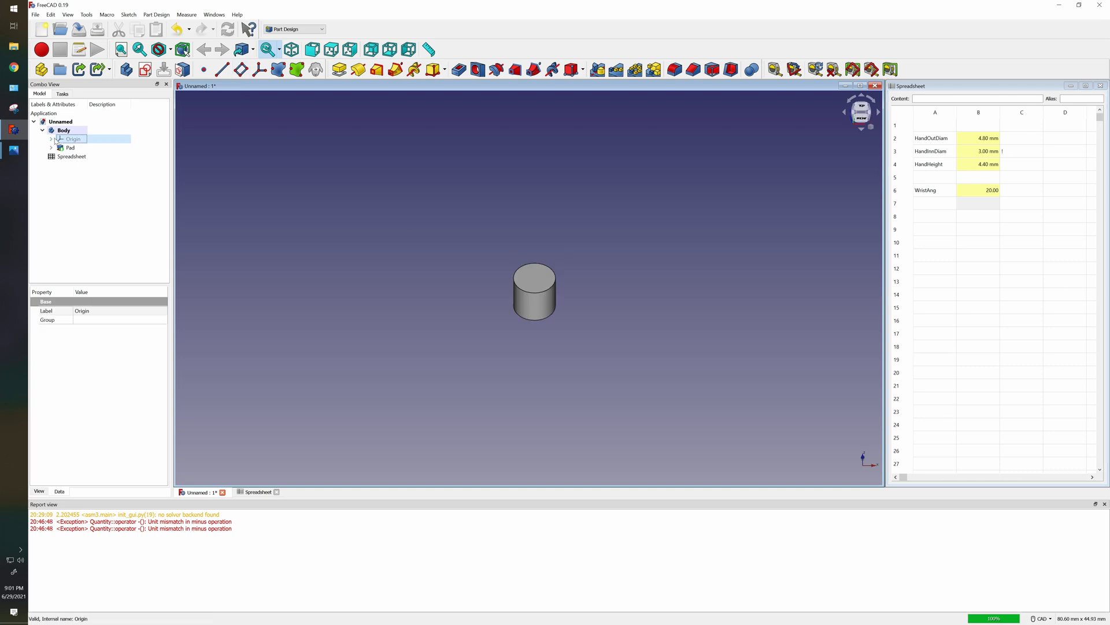
Create a datum plane attached to the XZ_Plane of the body's origin.
click(52, 139)
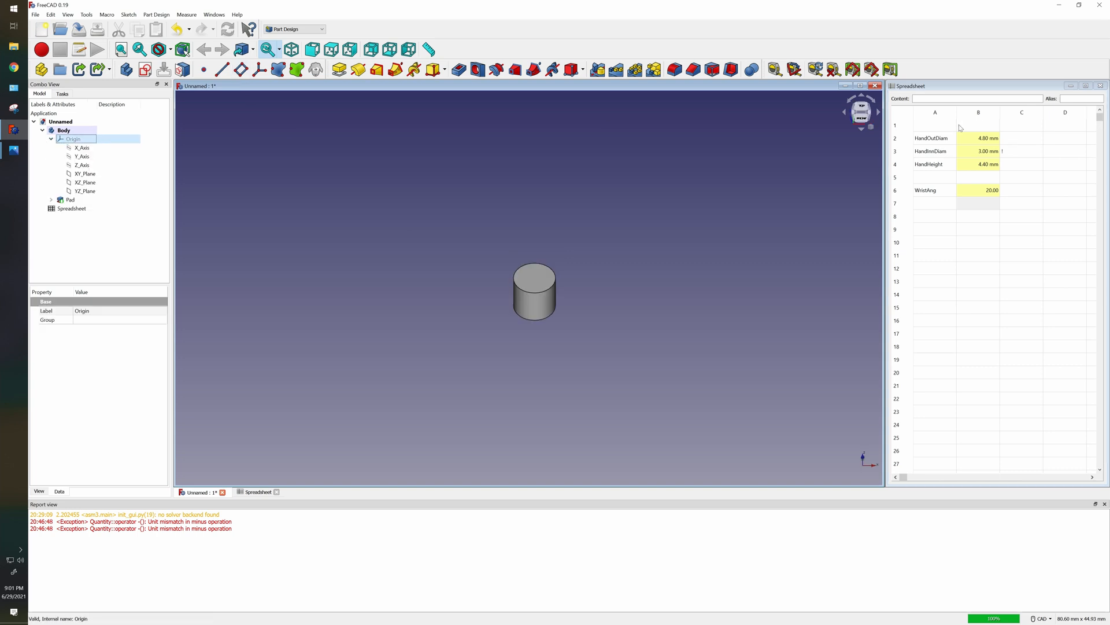
click(861, 119)
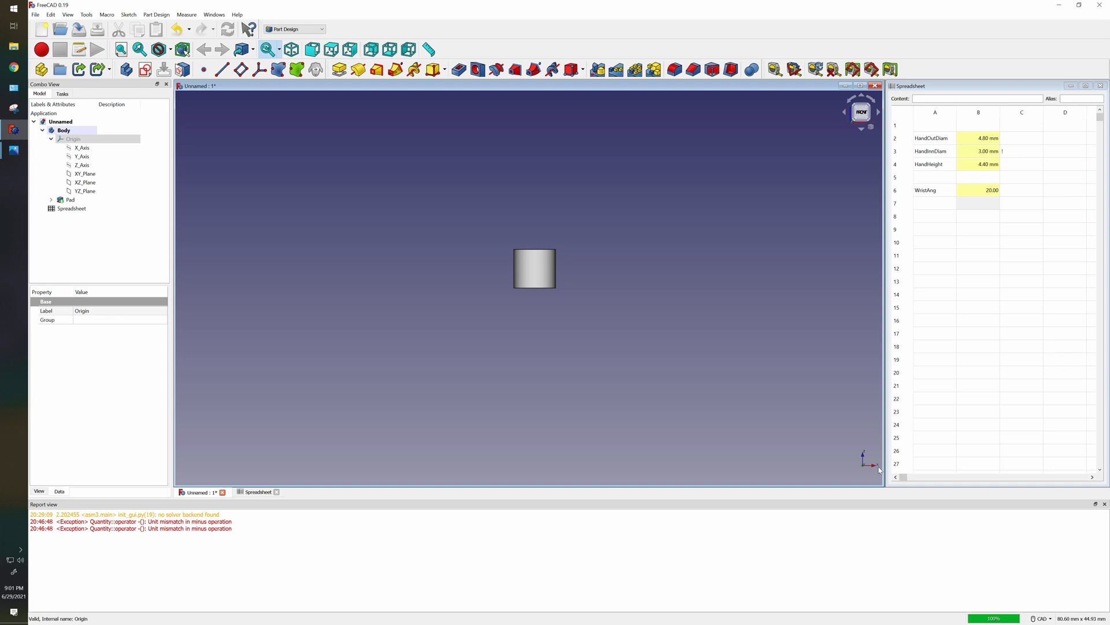
click(81, 184)
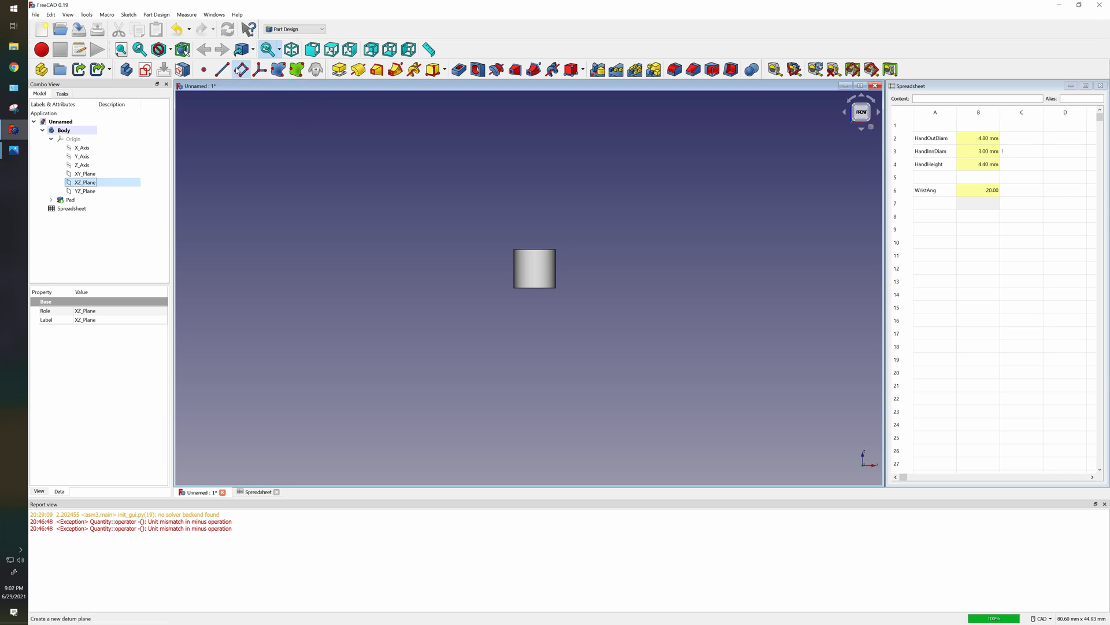
click(240, 70)
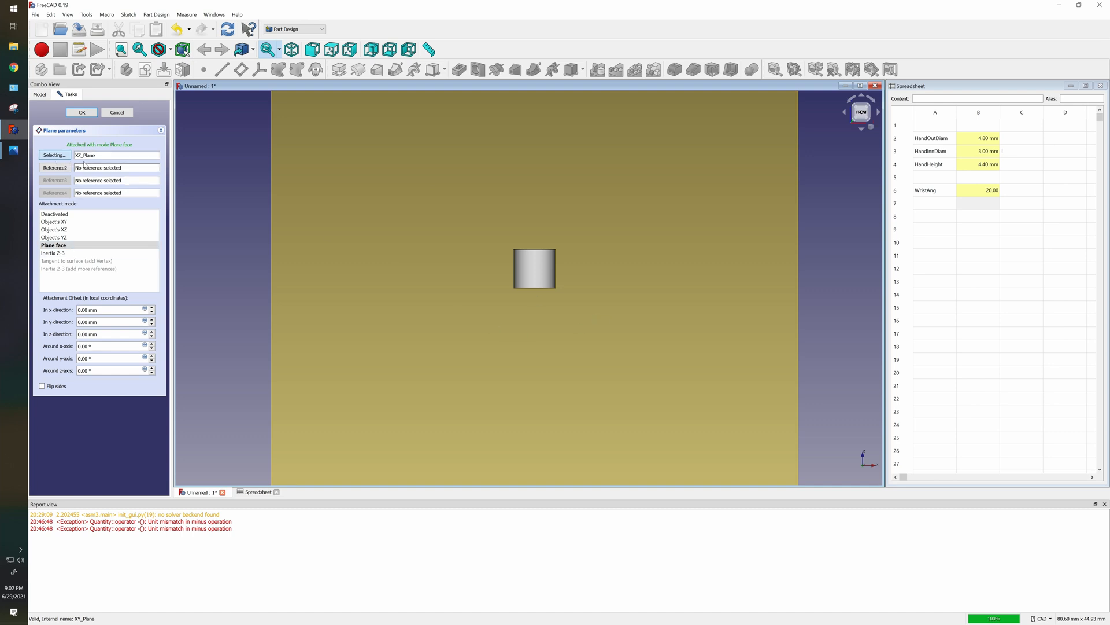
click(880, 114)
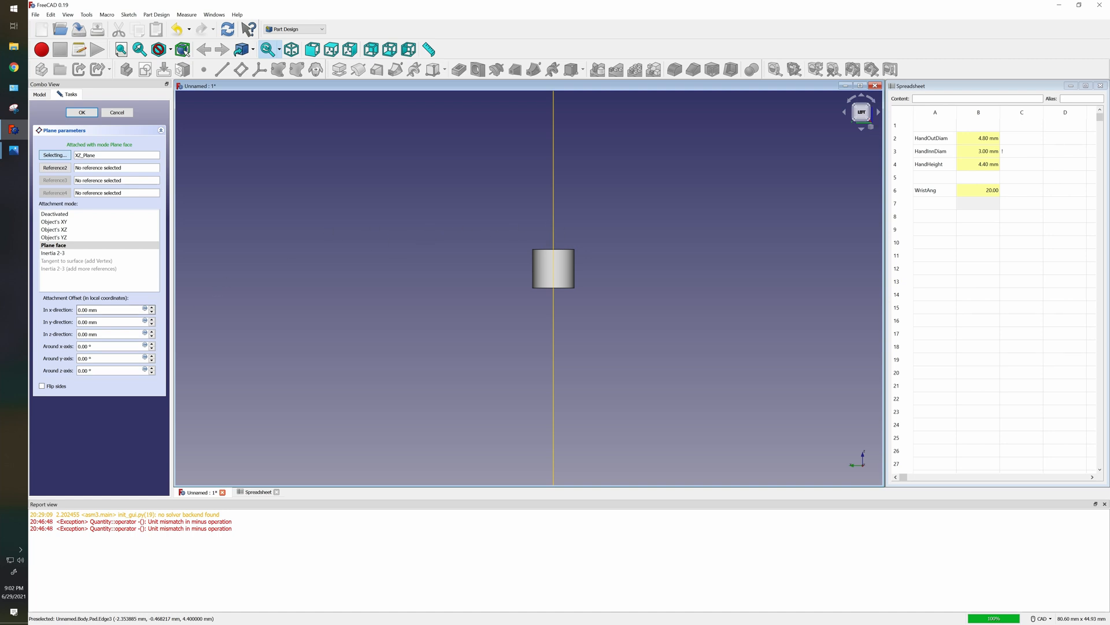
Try shifting the datum plane along its x, y and z directions, and return the offsets to 0 mm.
click(151, 307)
click(152, 308)
click(151, 312)
click(153, 320)
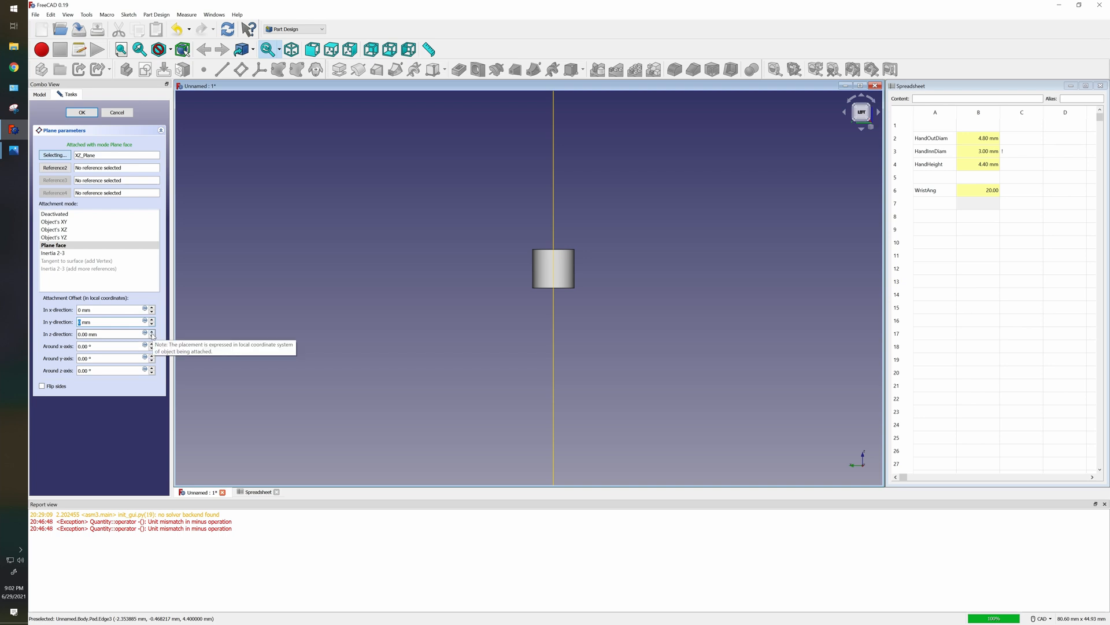
click(152, 332)
click(153, 332)
click(152, 337)
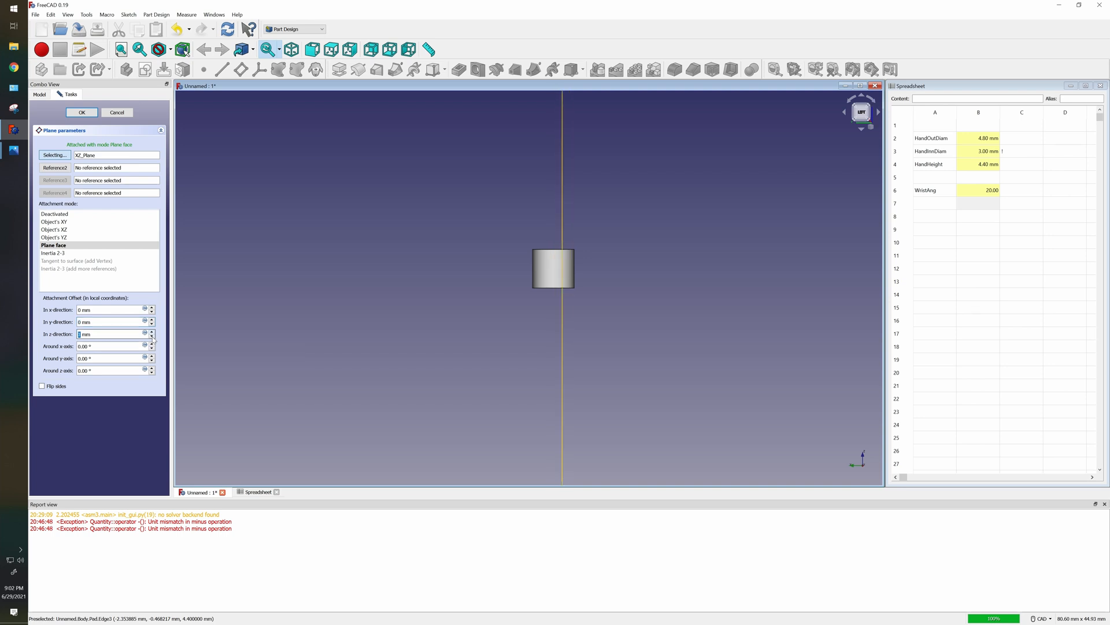
click(153, 338)
click(152, 337)
click(152, 338)
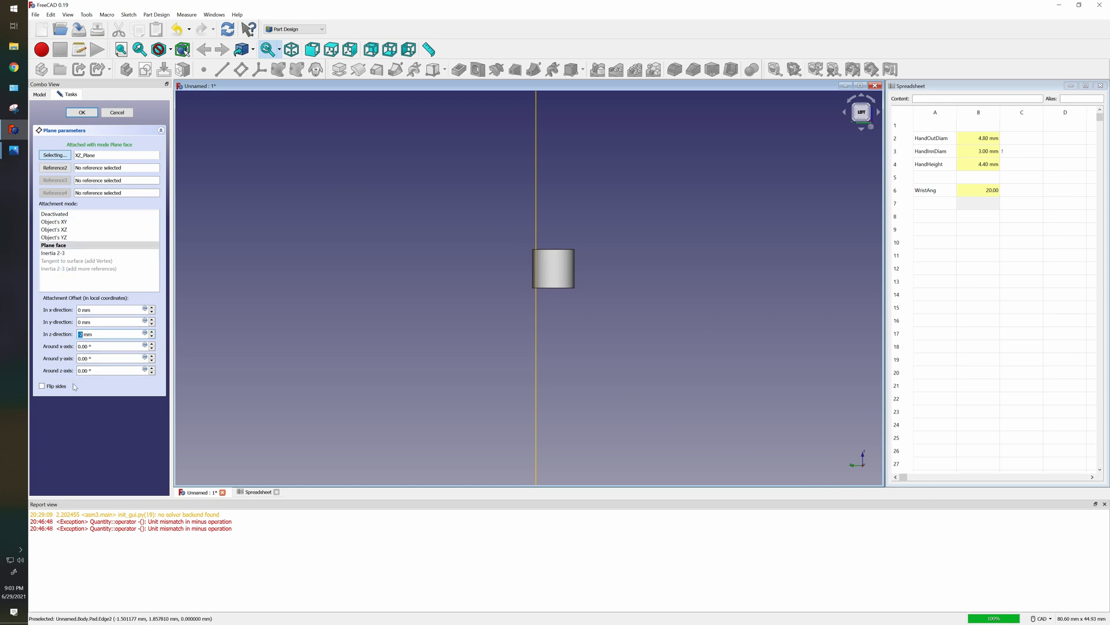
click(152, 332)
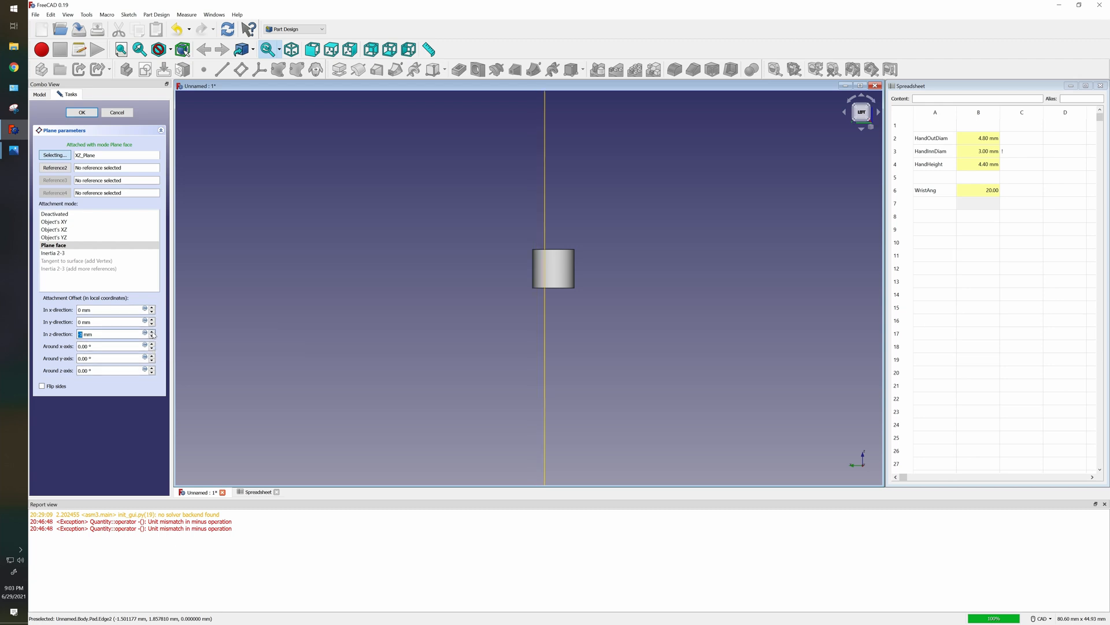
click(152, 332)
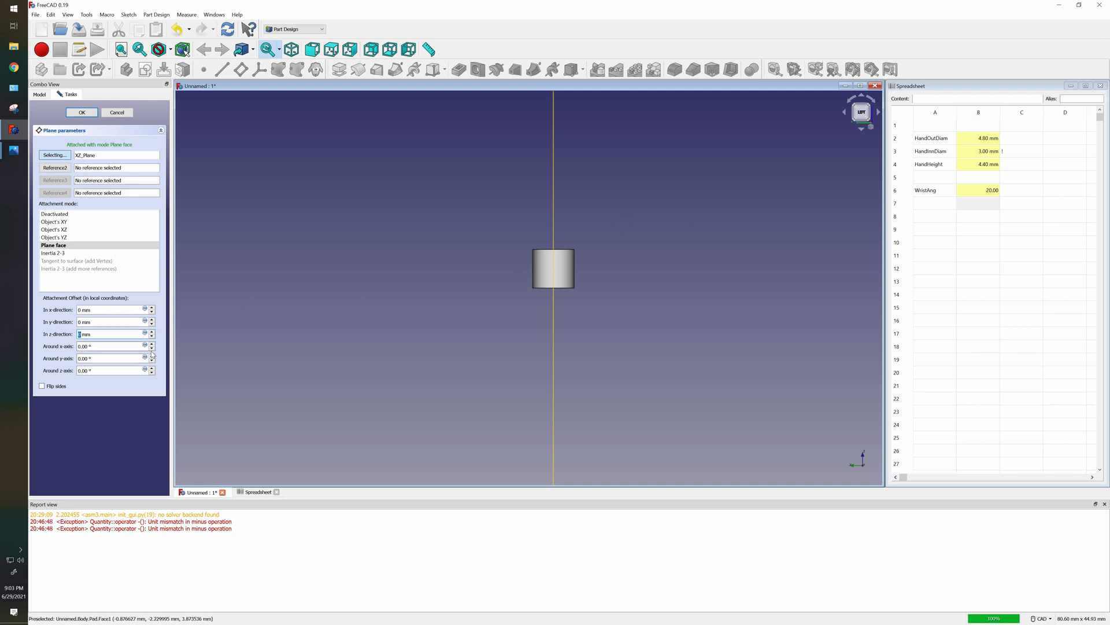
Flip the datum plane's sides and tilt the plane 9° around its x-axis.
scroll(151, 351, up, 3)
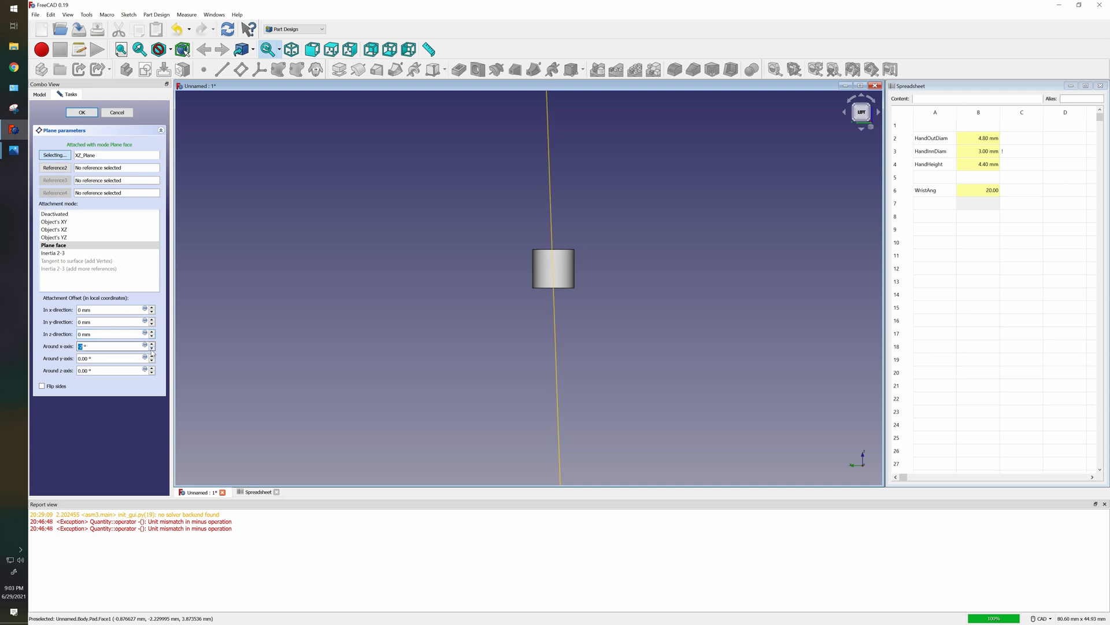
scroll(152, 350, up, 3)
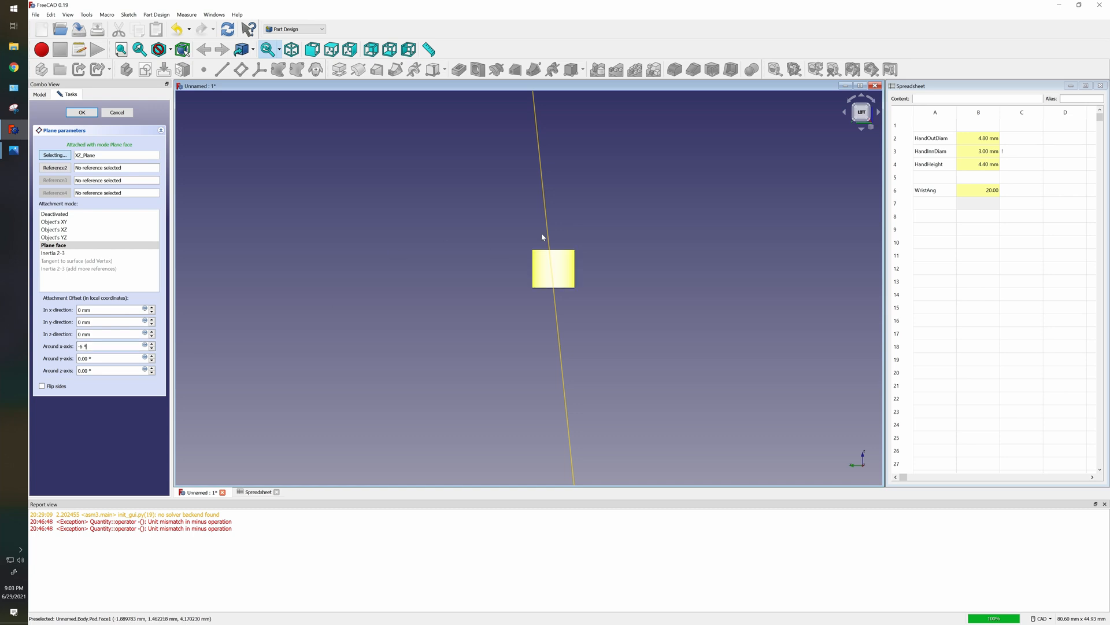
click(43, 387)
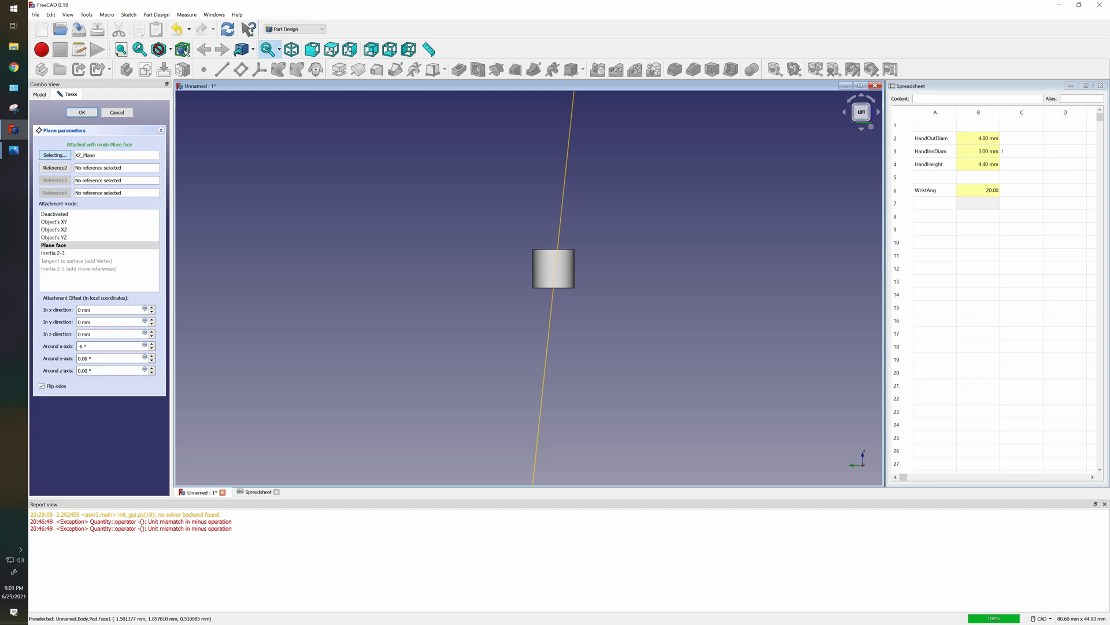
click(152, 349)
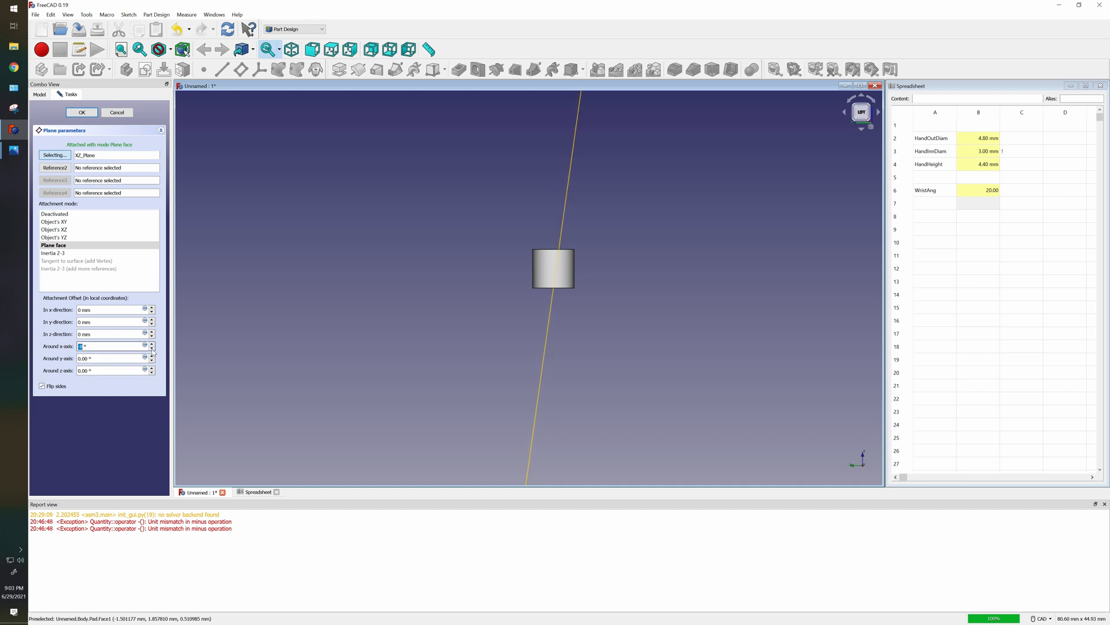
scroll(152, 348, up, 8)
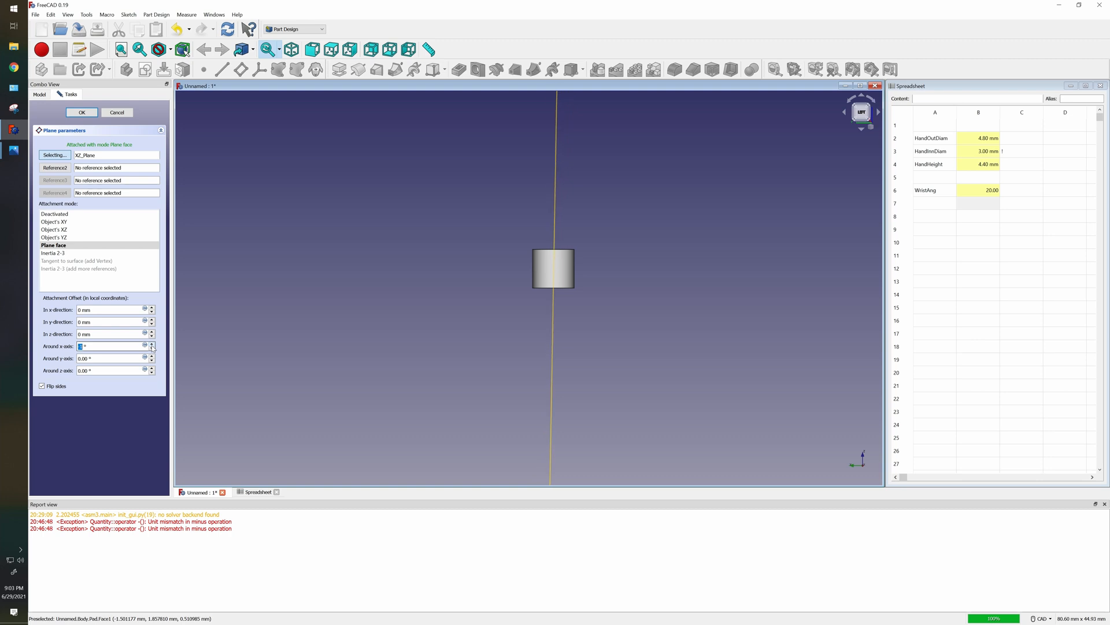
scroll(152, 348, up, 8)
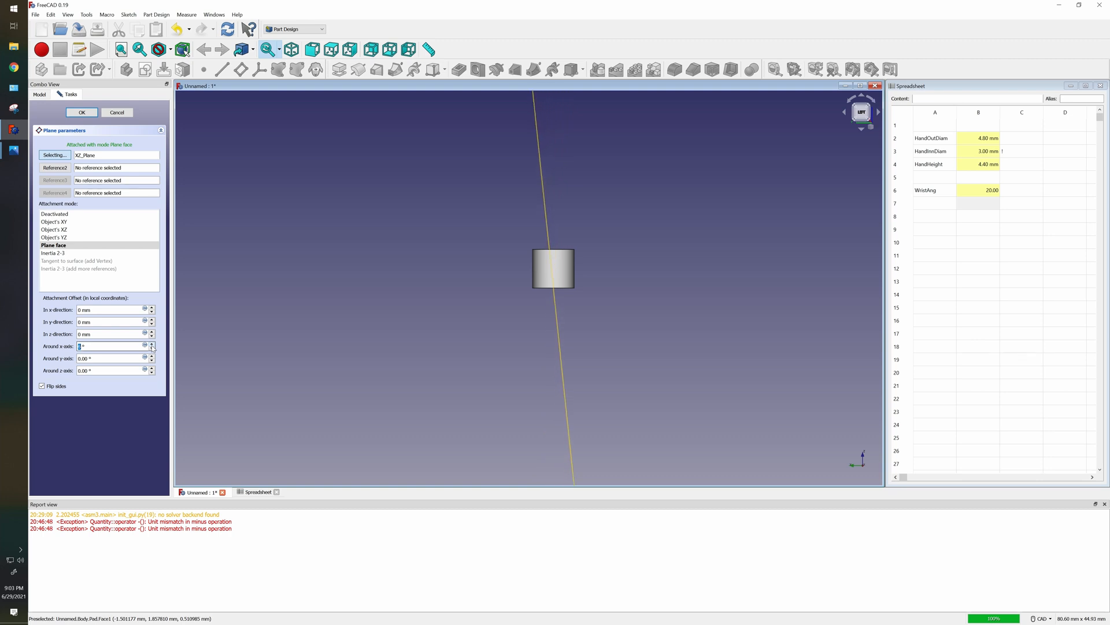
click(151, 345)
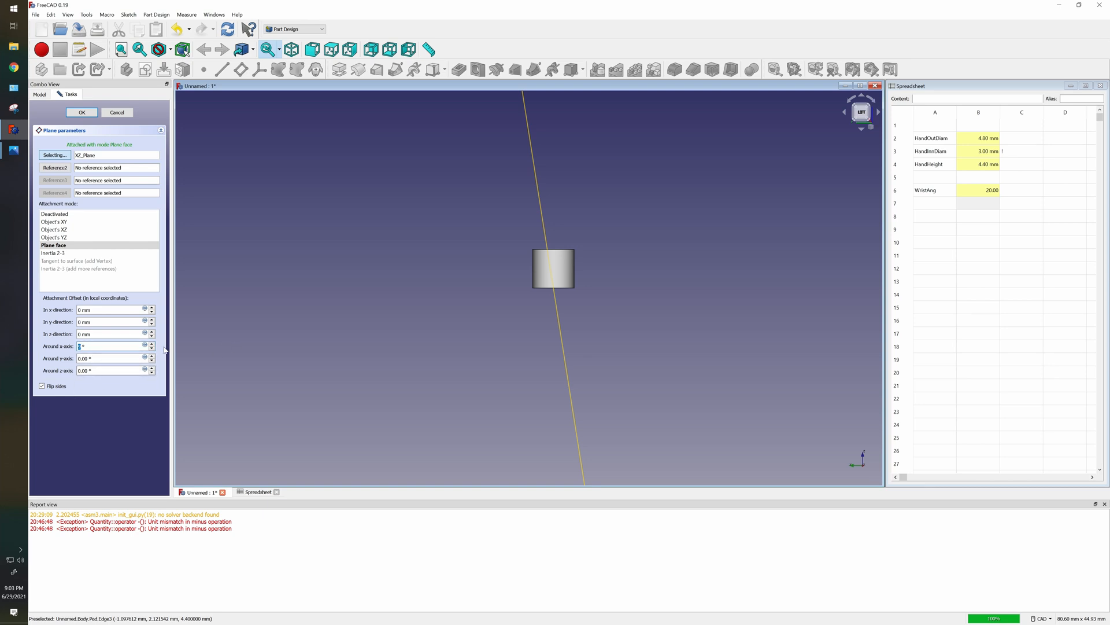
Link the datum plane's rotation around the x-axis to the expression Spreadsheet.WristAng.
click(145, 345)
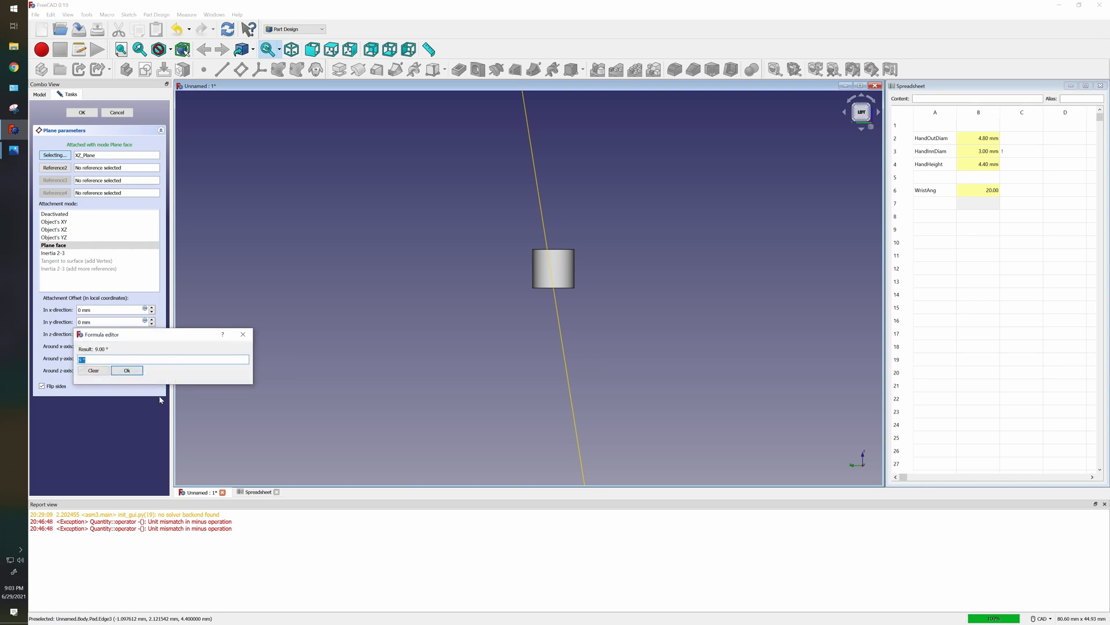
text(Spreadsheet.WristAng)
click(95, 370)
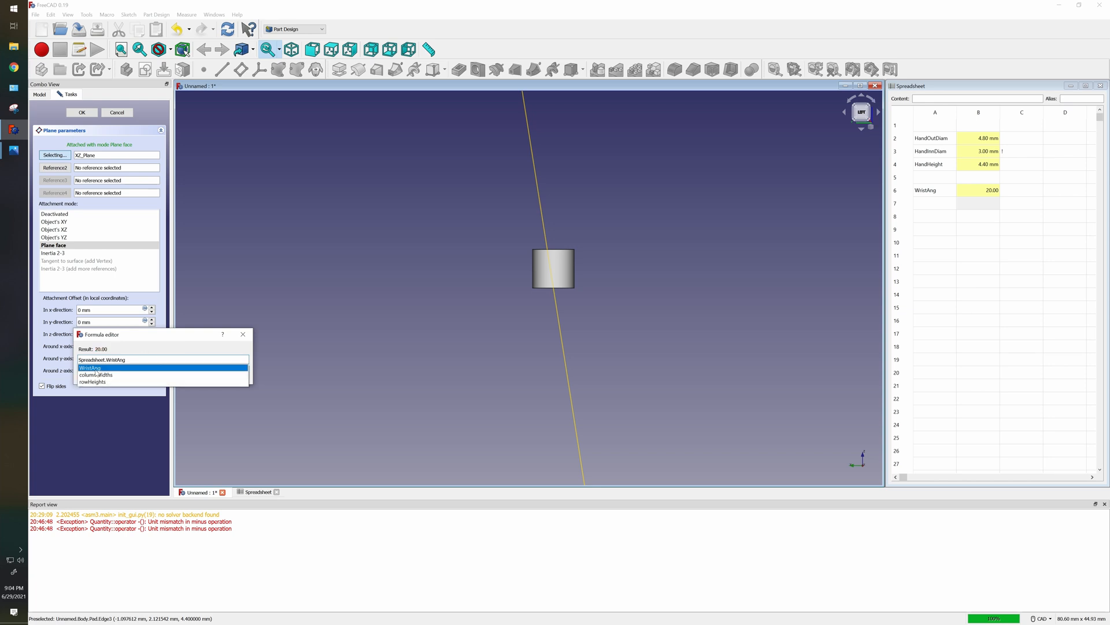
click(128, 371)
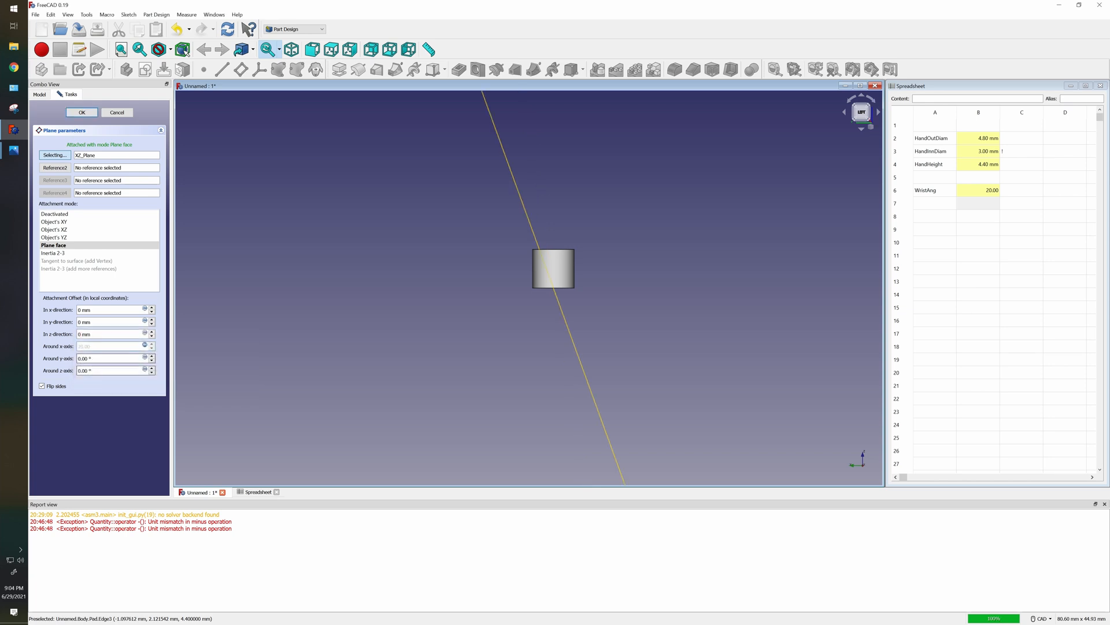
Review the expression driving the datum plane's rotation around its x-axis, and finish the datum plane.
click(145, 346)
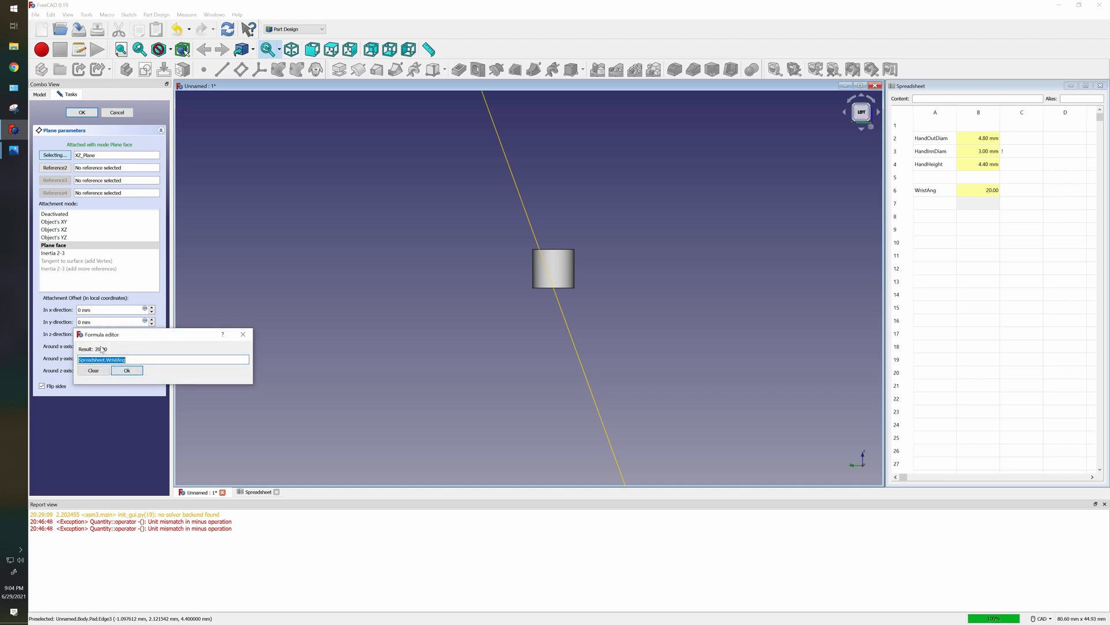
click(126, 371)
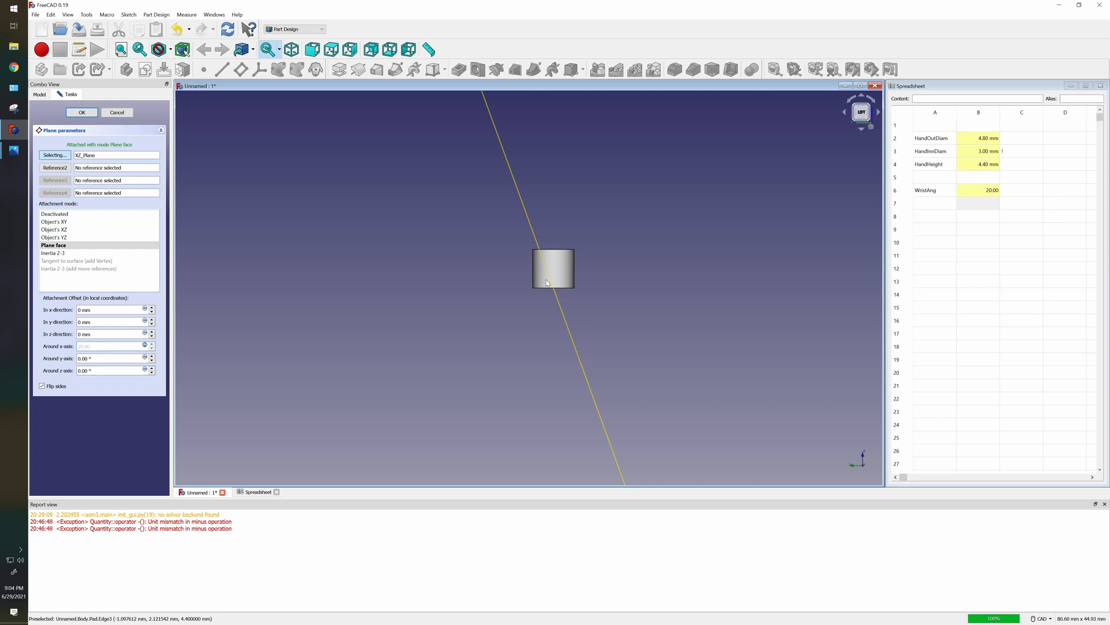
key(Return)
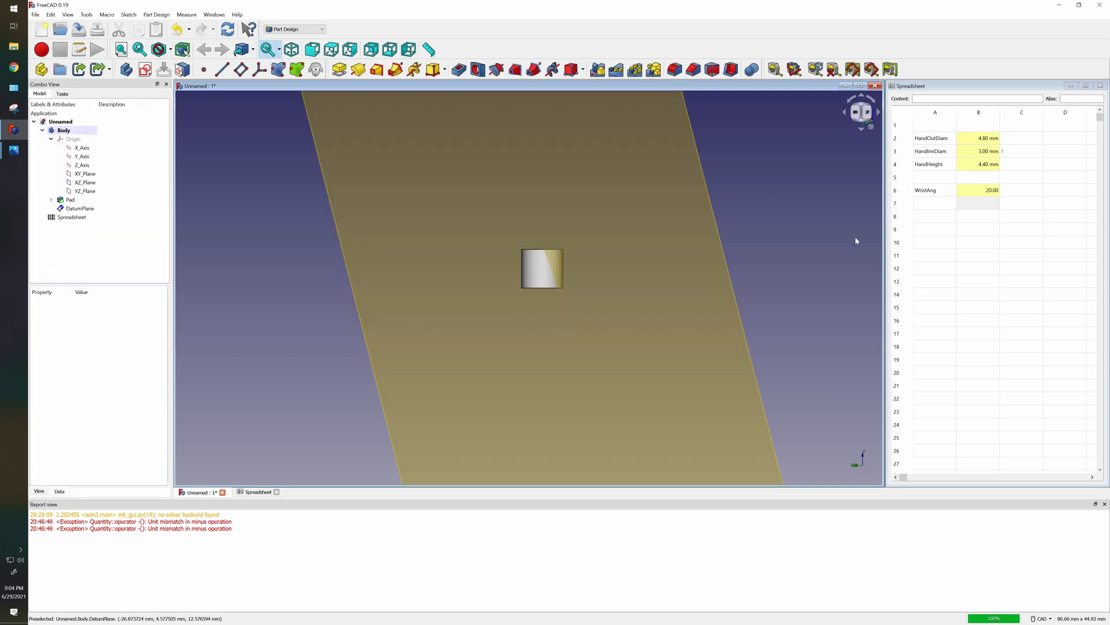
Create a sketch on the tilted datum plane and draw a circle over the hand cylinder.
click(624, 178)
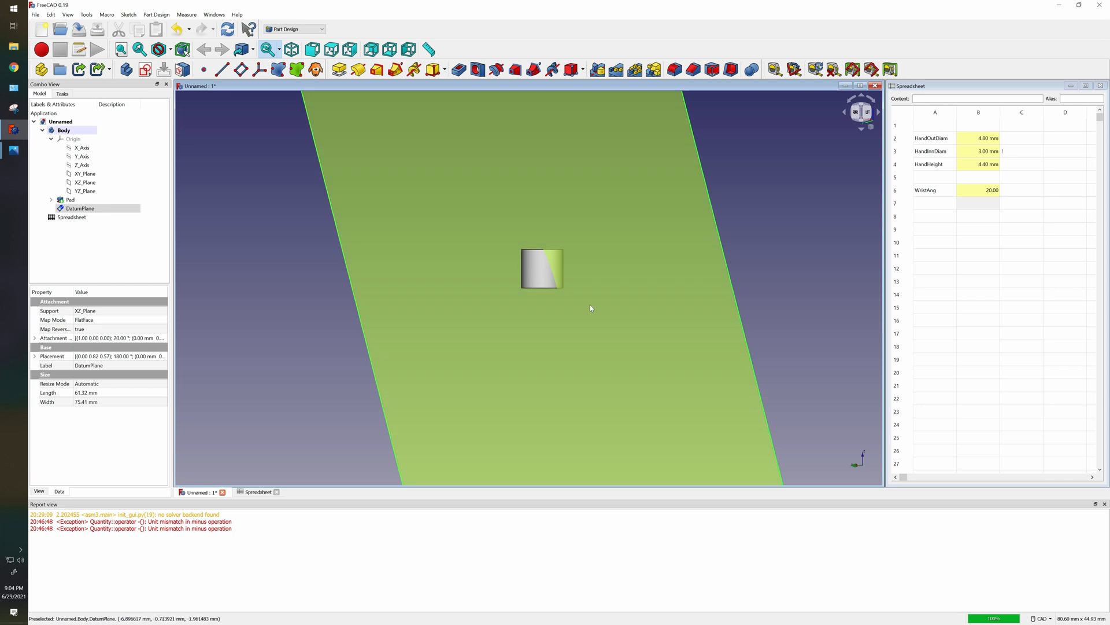
click(146, 71)
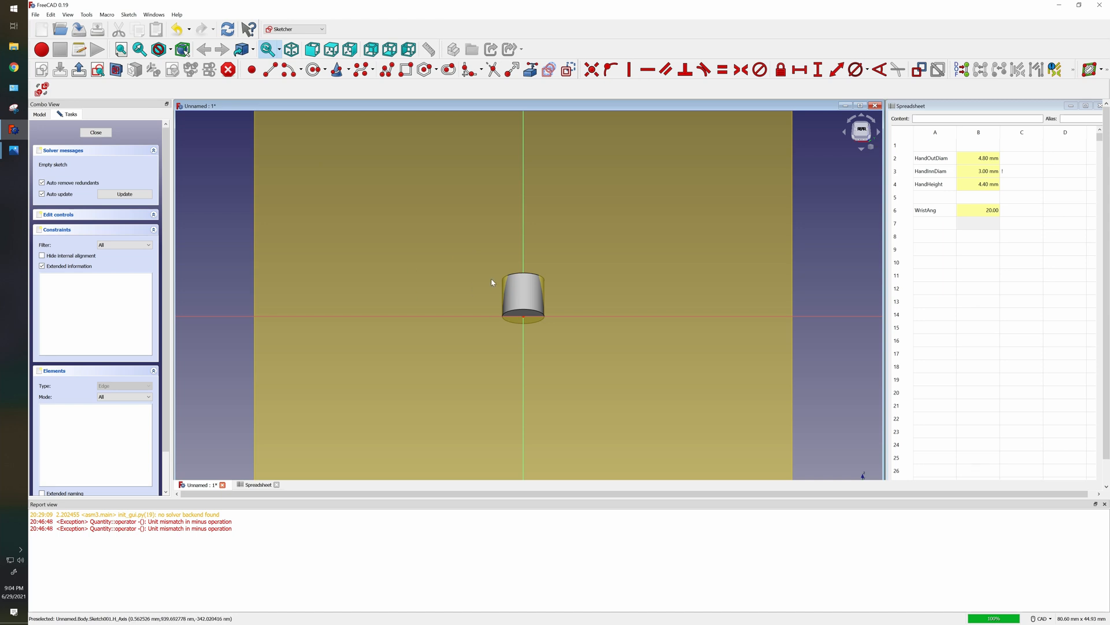
click(316, 70)
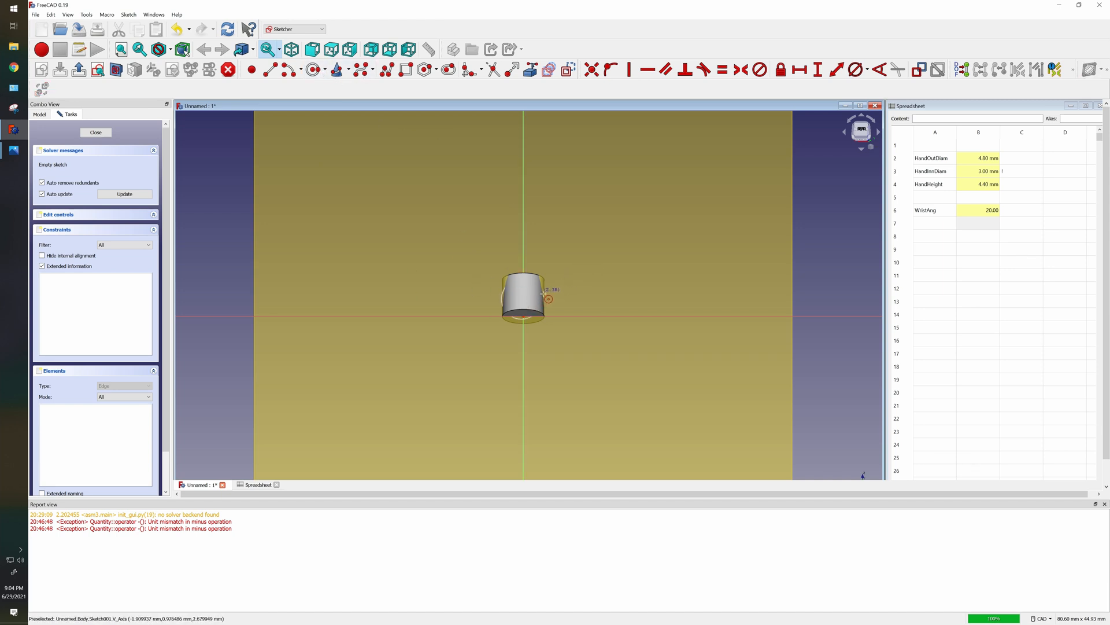
click(544, 294)
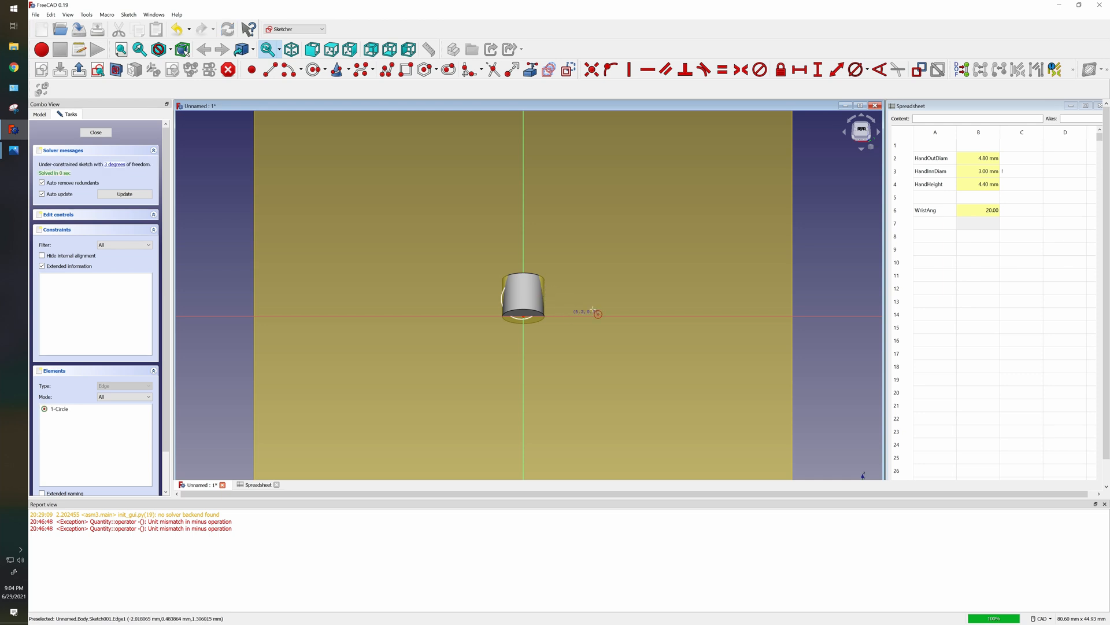
Section the view at the sketch plane and move the circle up and sideways, clear of the cylinder.
click(118, 70)
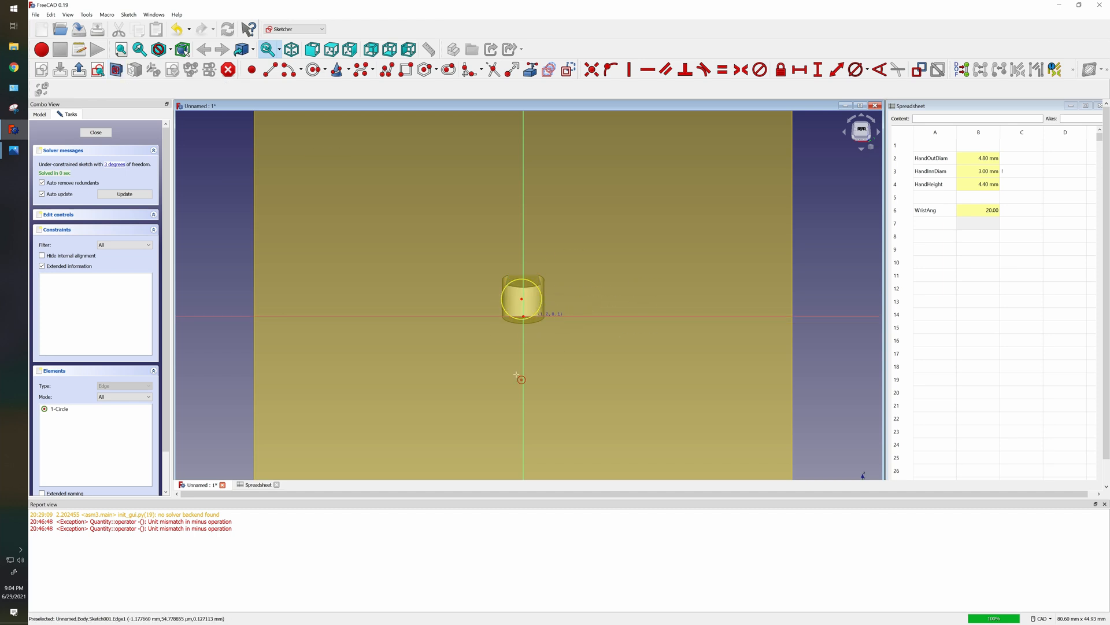
right_click(562, 334)
drag(522, 299, 610, 268)
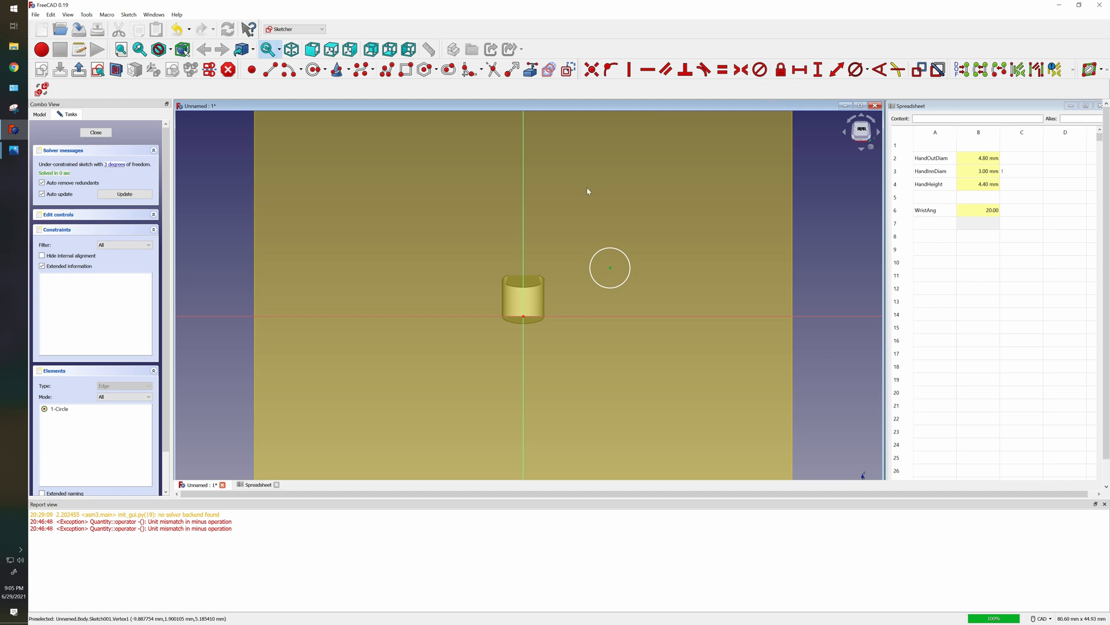
Constrain the circle's centre onto the sketch's vertical axis.
click(610, 70)
click(662, 329)
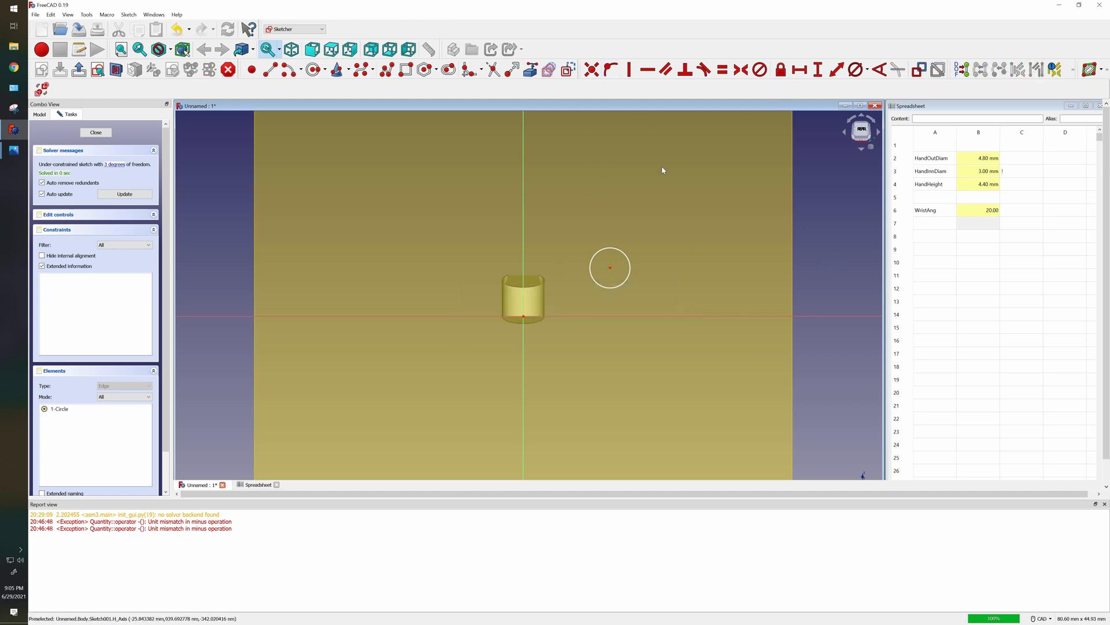
click(611, 269)
click(524, 273)
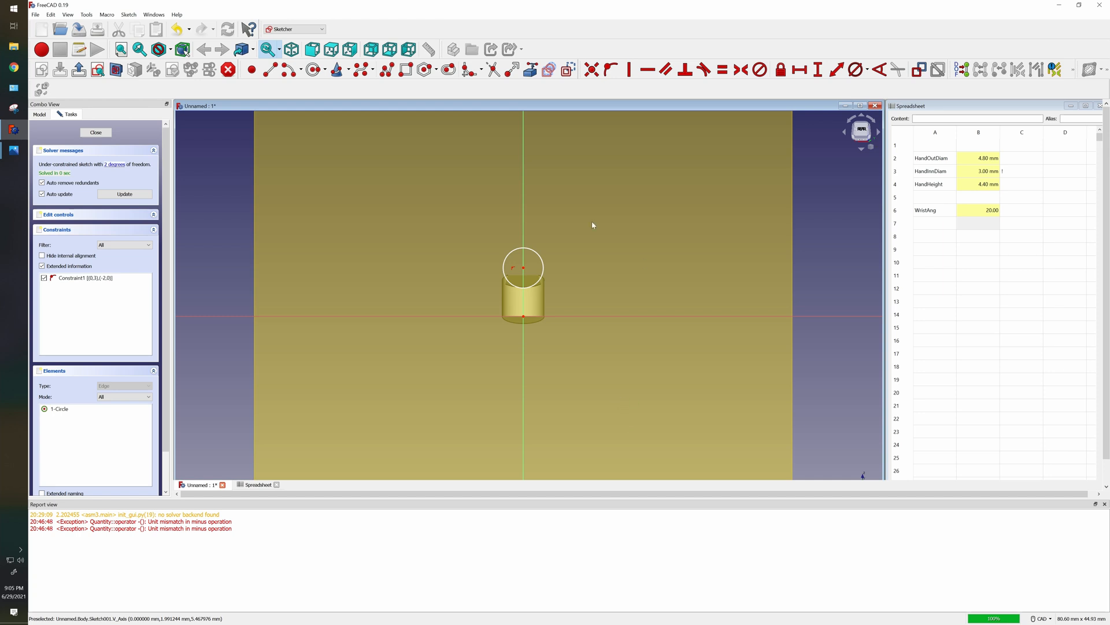
Add a vertical distance constraint between the circle's centre and the origin, keeping the distance as drawn.
click(819, 73)
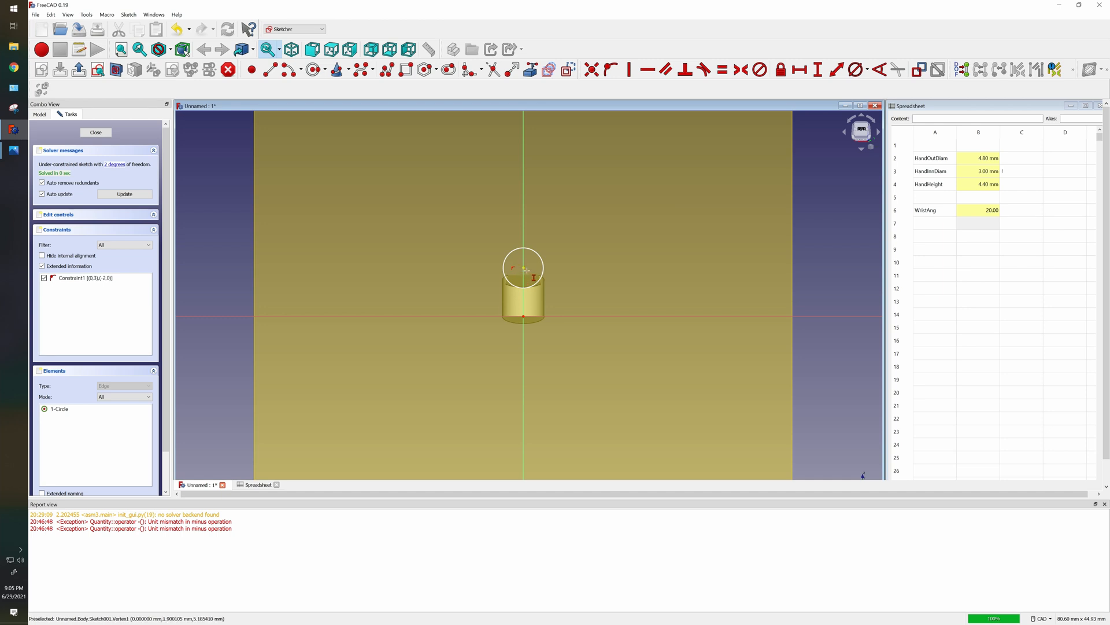
click(525, 269)
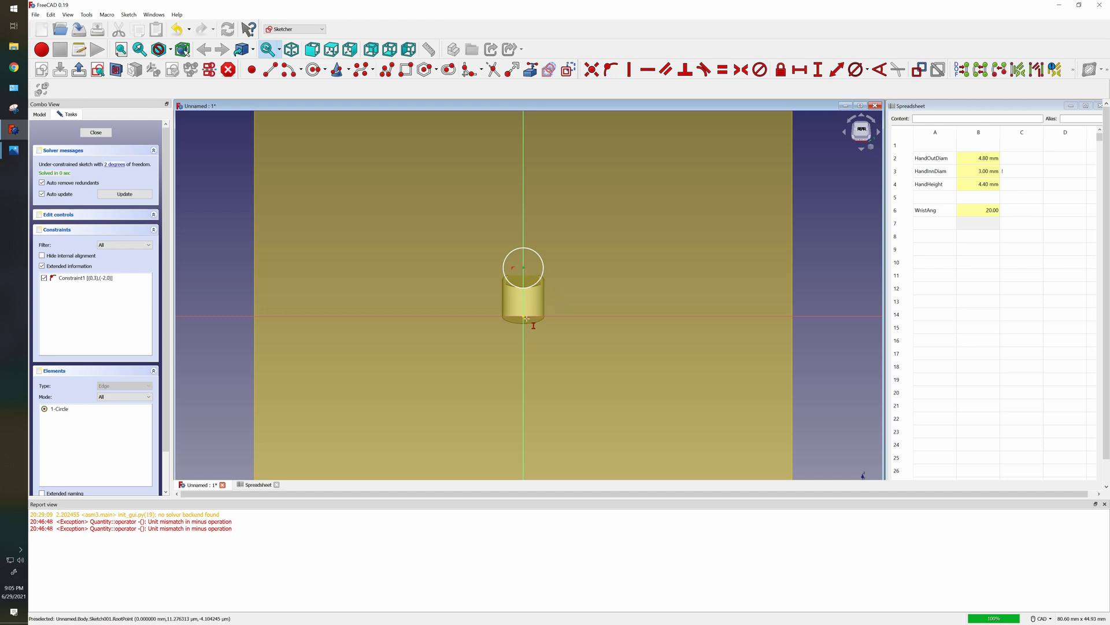
click(525, 317)
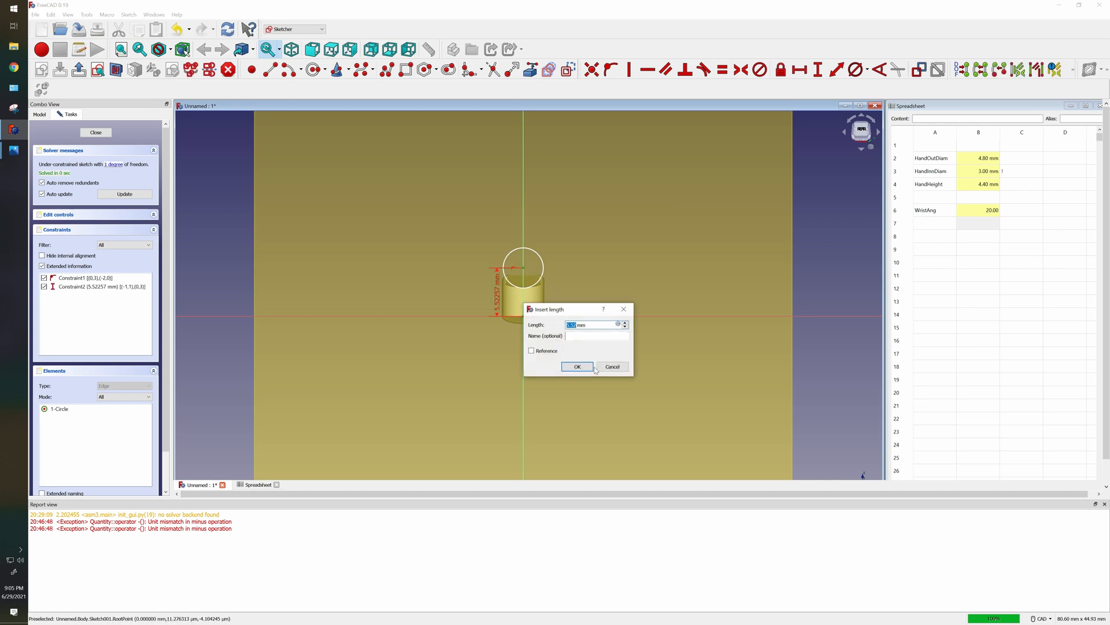
click(590, 368)
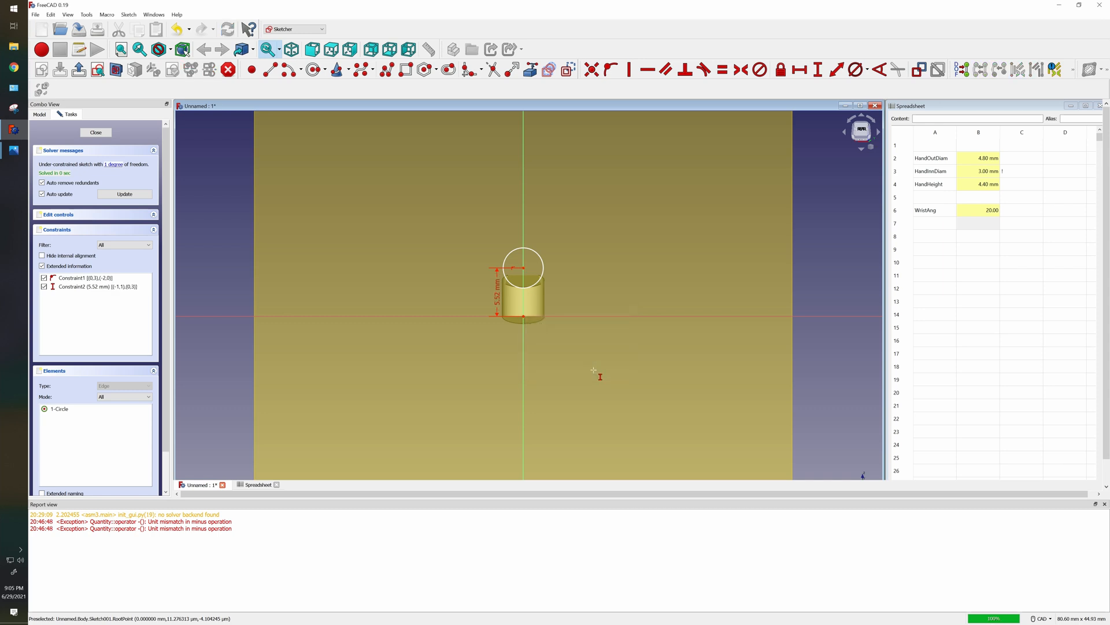
Inspect the circle, datum plane and cylinder from the side and from behind, and return to the sketch view.
click(879, 136)
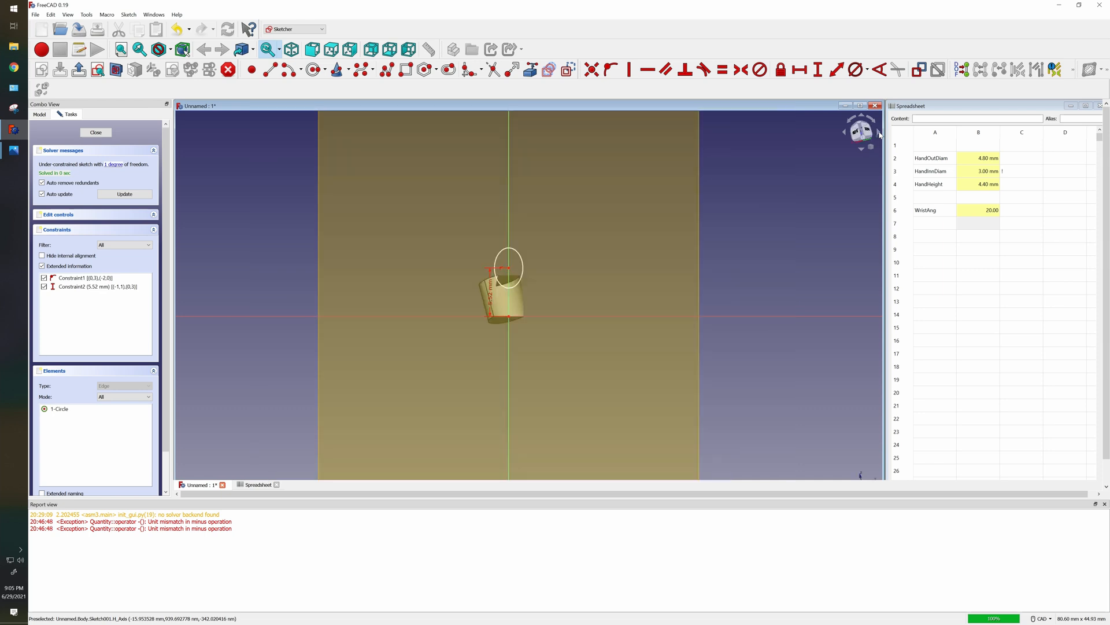
click(879, 135)
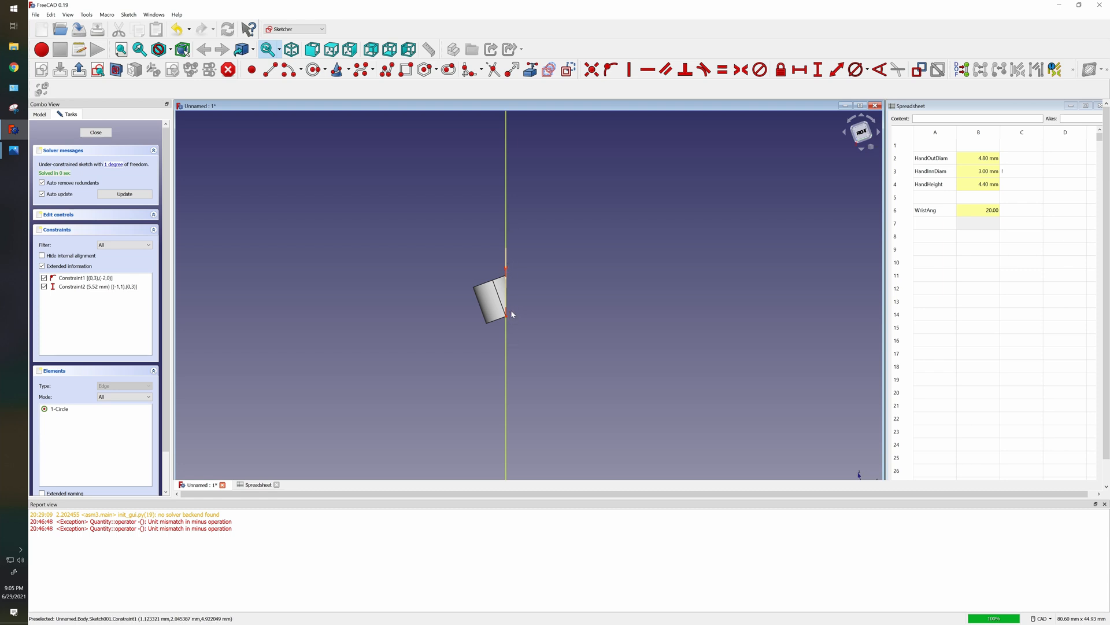
click(879, 132)
click(879, 132)
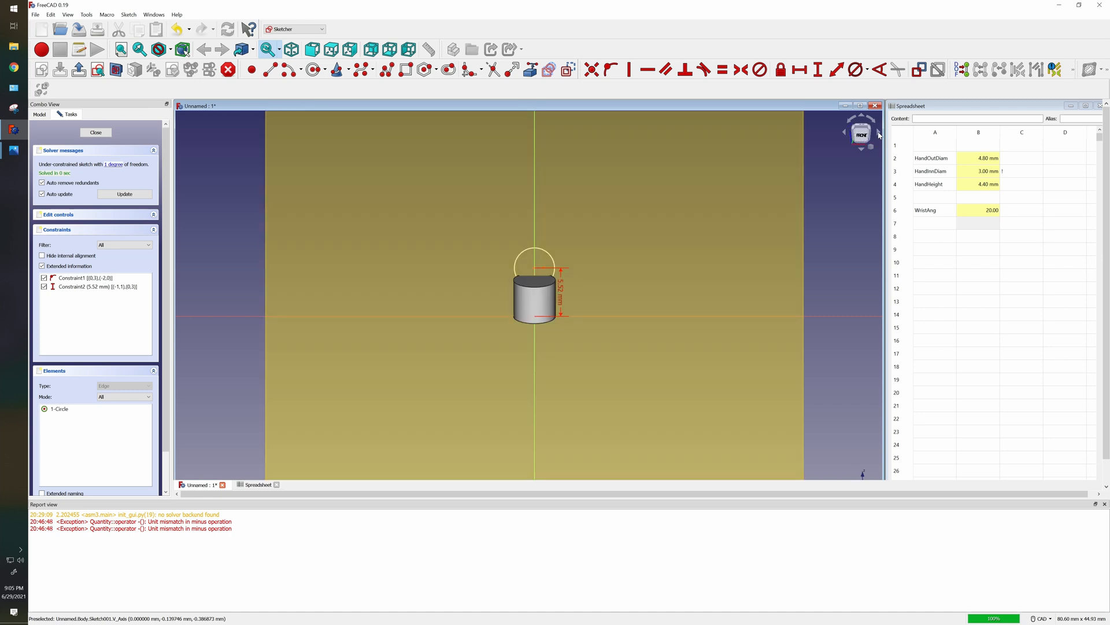
click(879, 132)
click(878, 133)
click(879, 133)
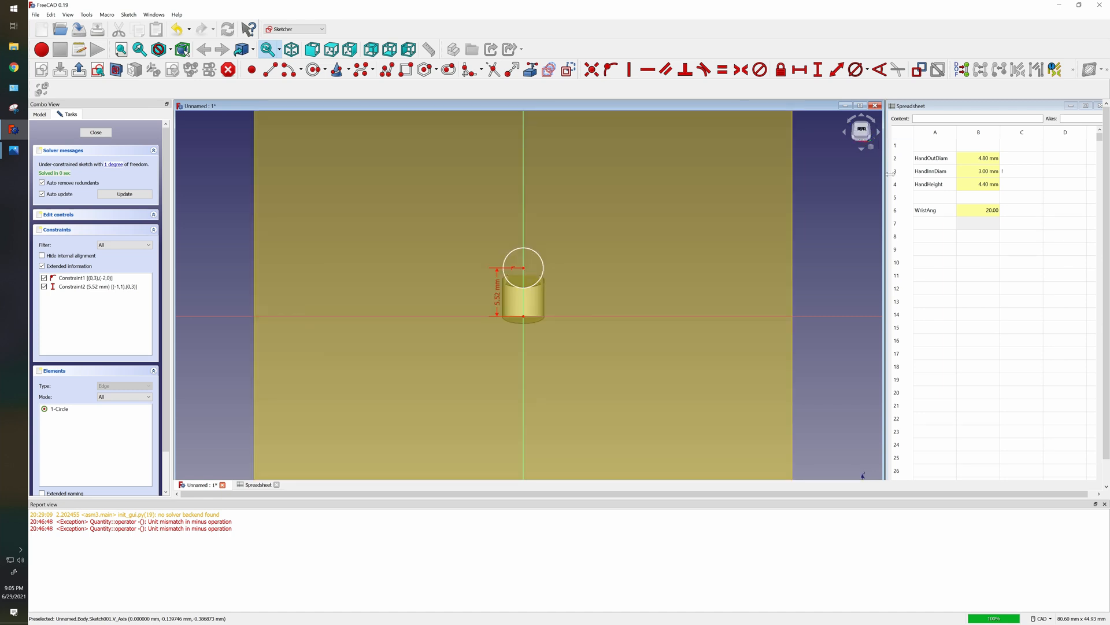
Label spreadsheet cell A7 as WristDiam.
click(935, 261)
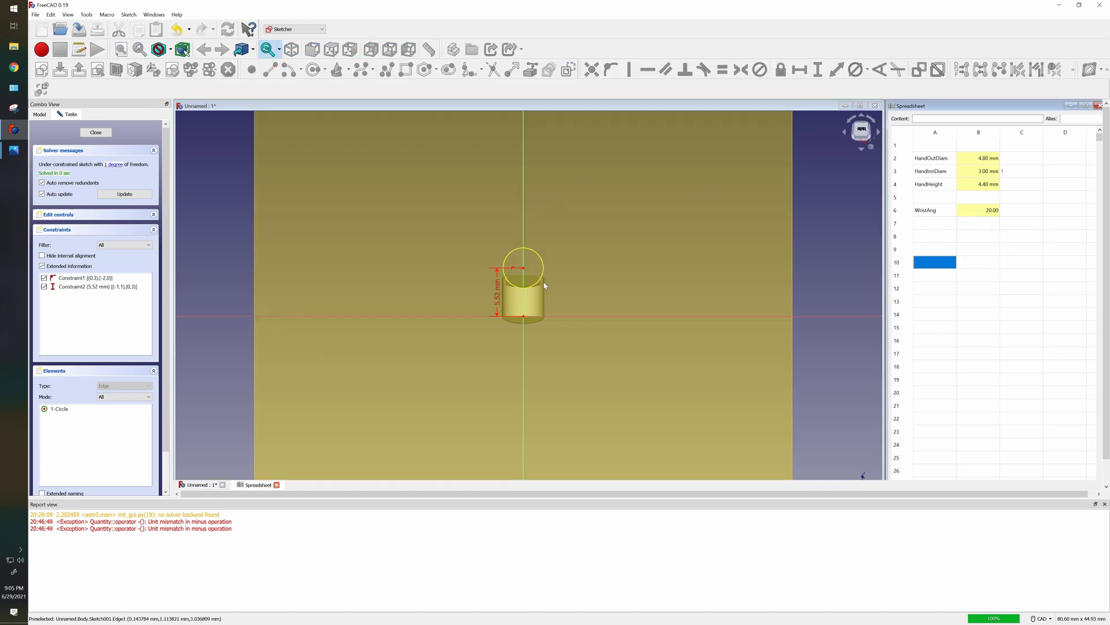
double_click(935, 224)
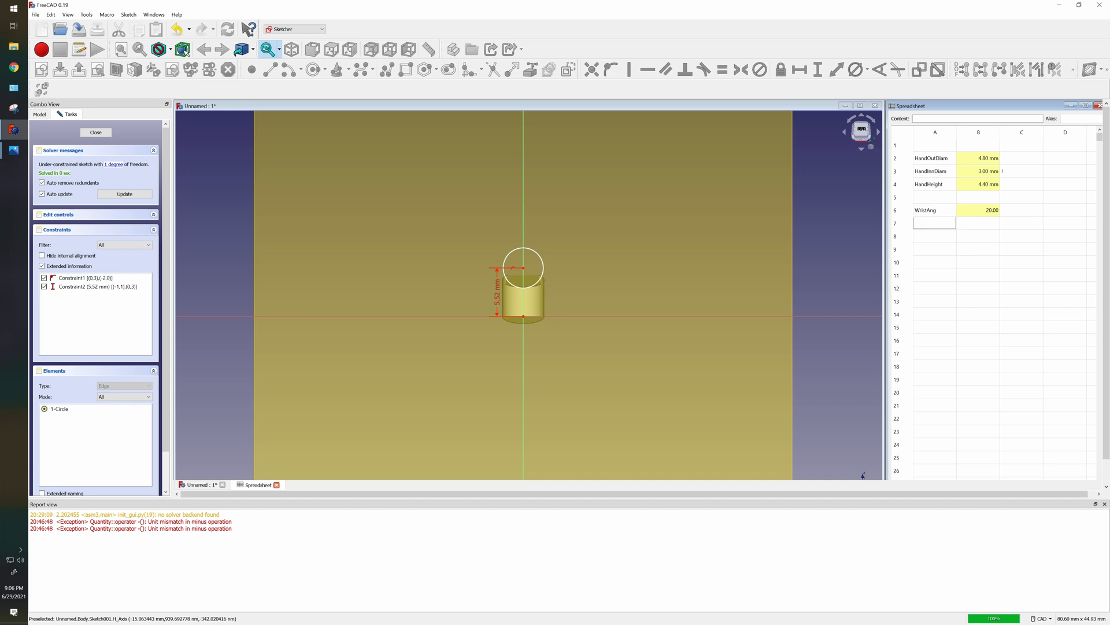
text(WristDia)
text(m)
click(971, 223)
Copy the WristDiam label and assign it as the alias of cell B7.
double_click(946, 223)
right_click(945, 223)
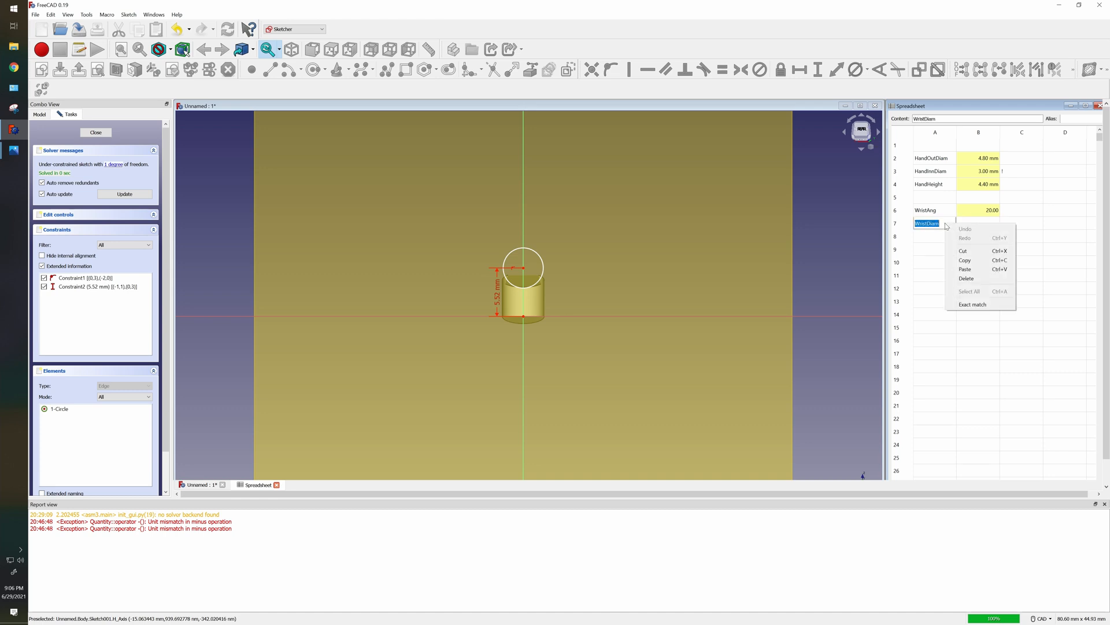
click(965, 259)
click(974, 225)
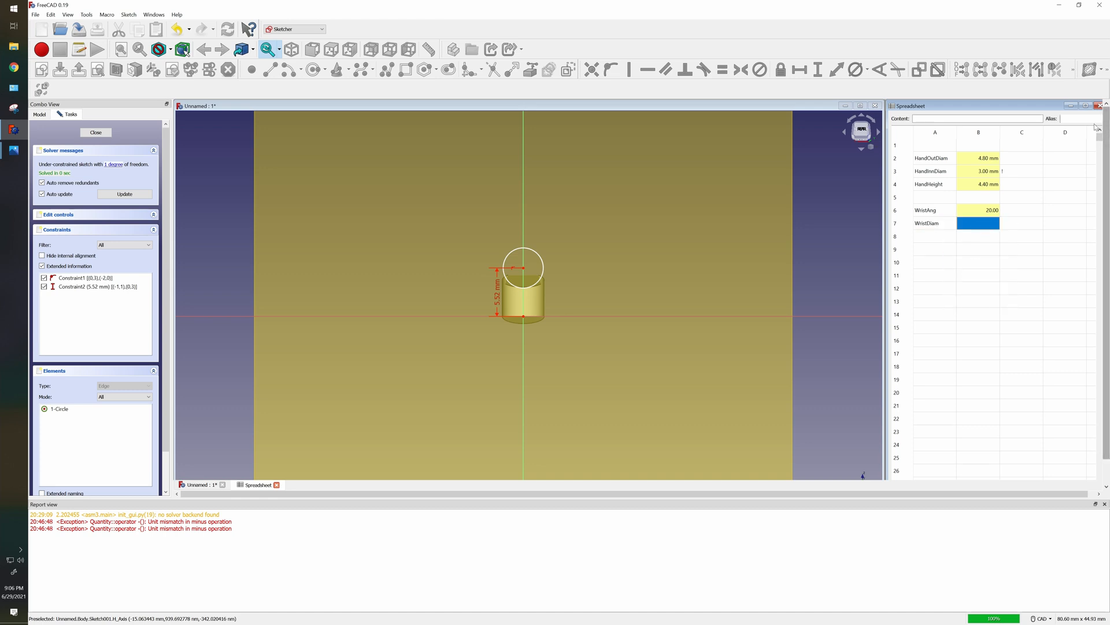
right_click(1081, 119)
click(1078, 170)
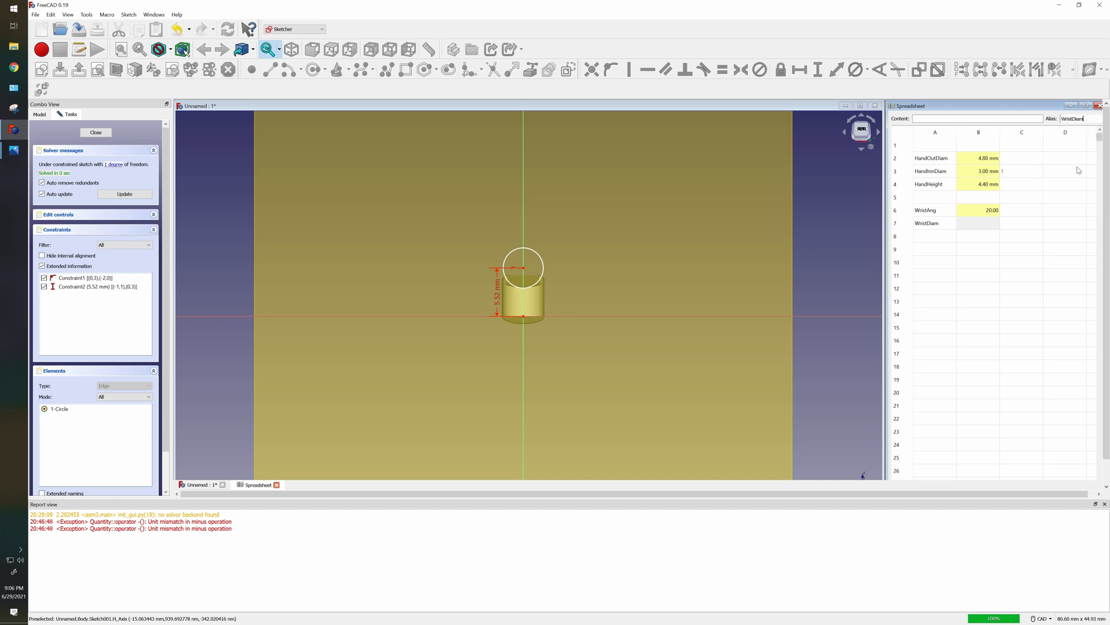
key(Return)
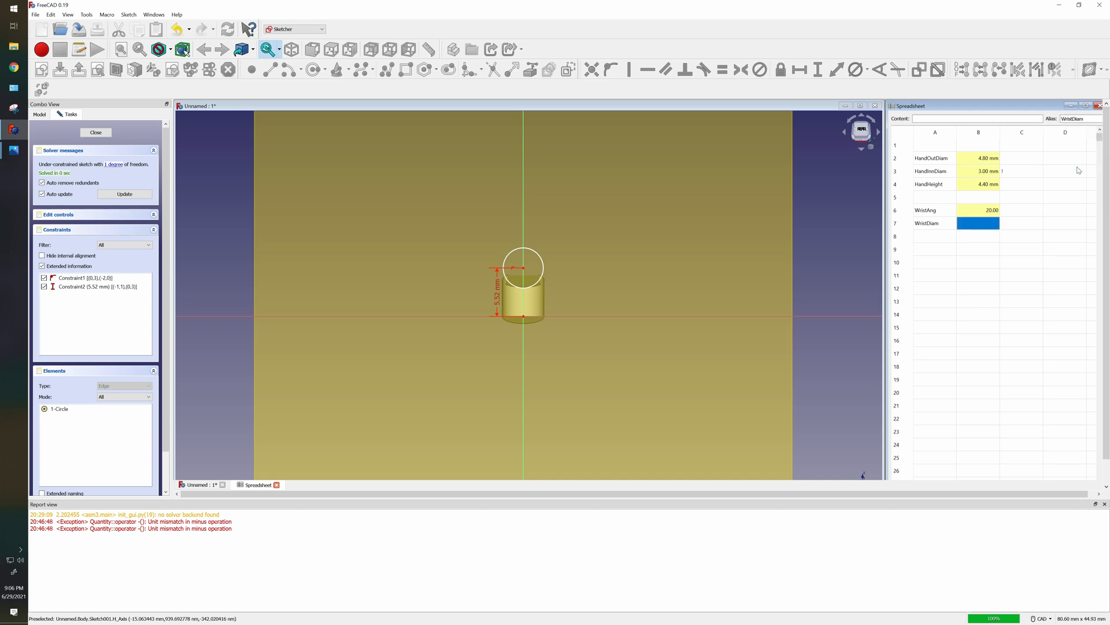
click(976, 277)
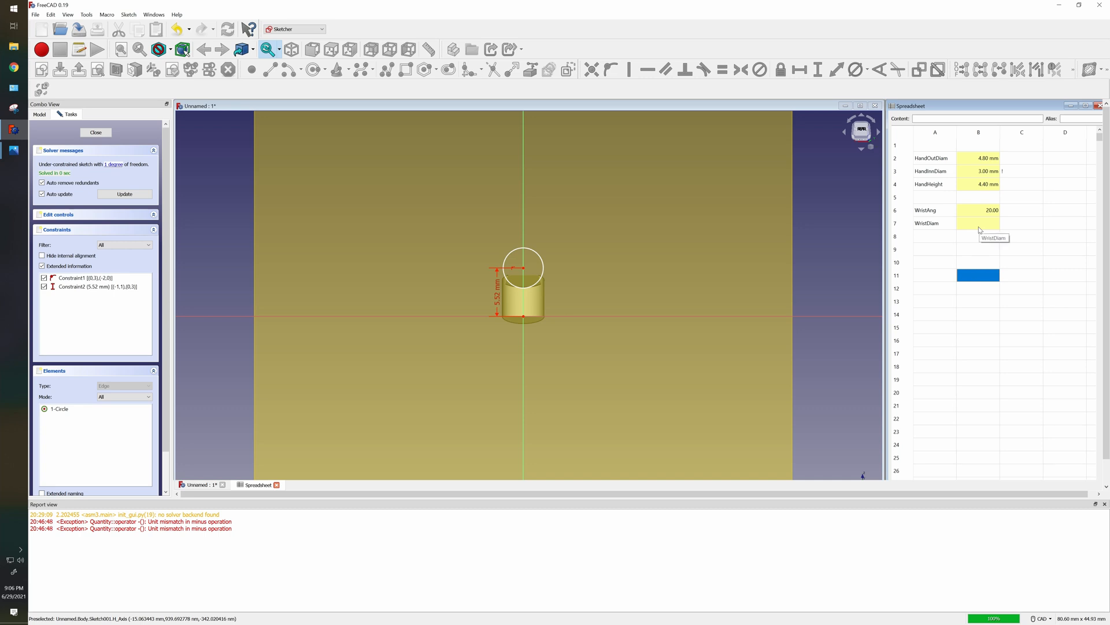
Set the WristDiam value in cell B7 to 3 mm.
click(980, 229)
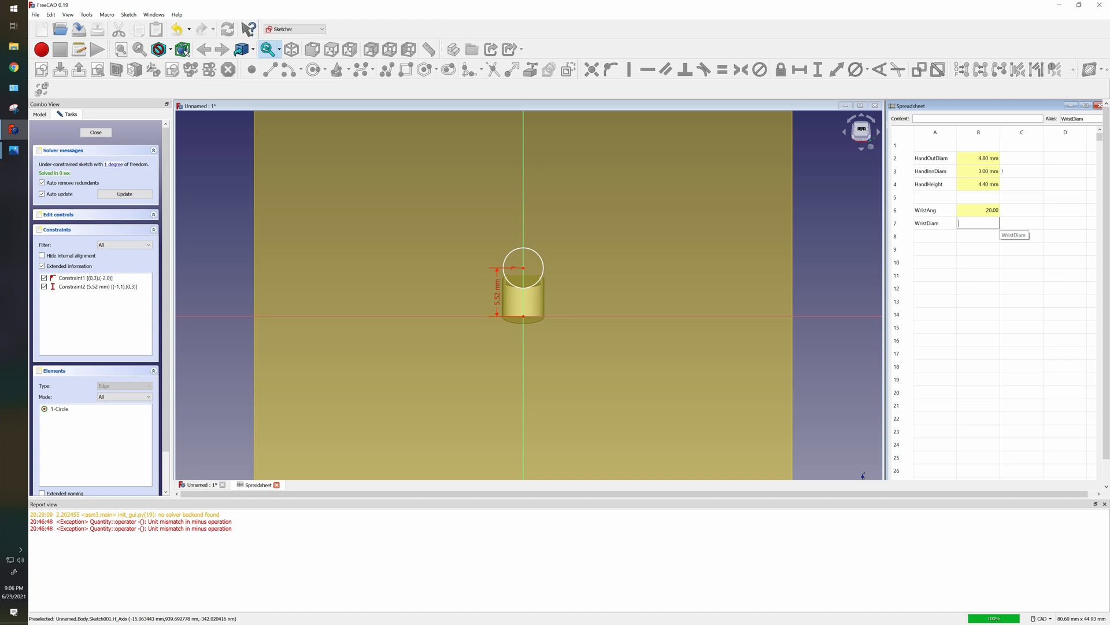
text(3mm)
key(Return)
click(981, 301)
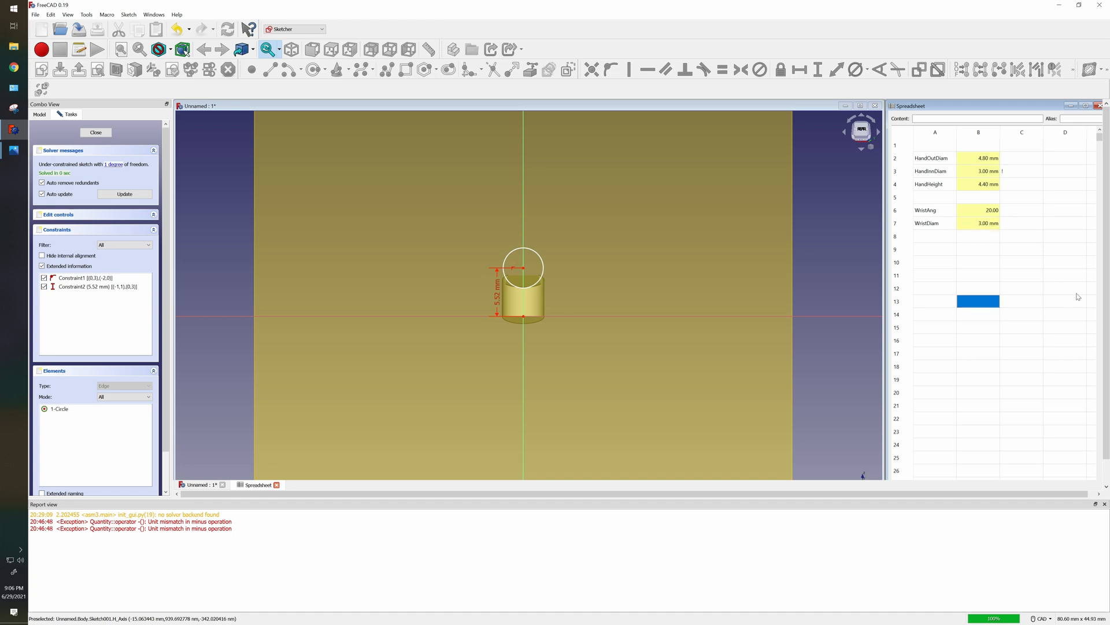
Label spreadsheet cell A8 as WristLength.
double_click(937, 236)
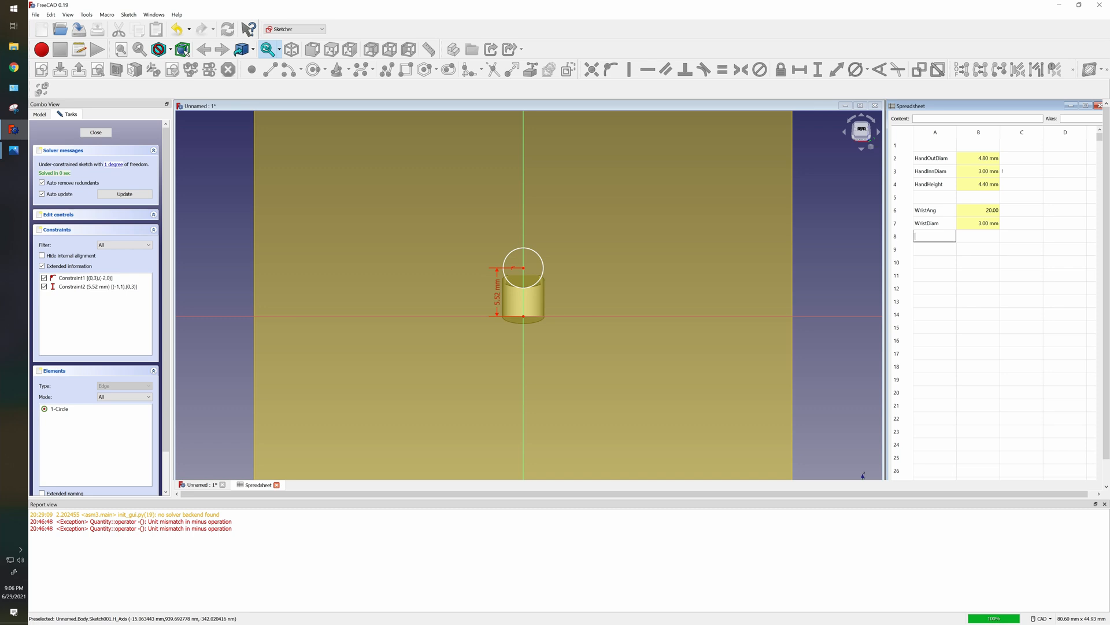
text(S)
text(WristLe)
text(ngth)
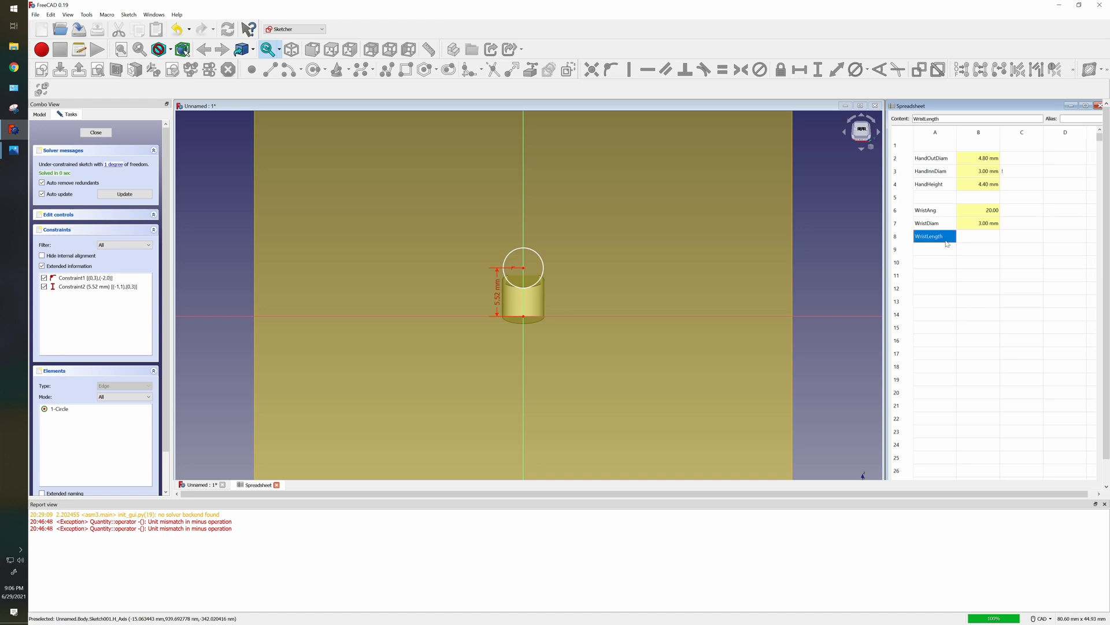
Copy the WristLength label and assign it as the alias of cell B8.
double_click(932, 236)
right_click(946, 240)
click(965, 278)
click(978, 236)
click(1080, 118)
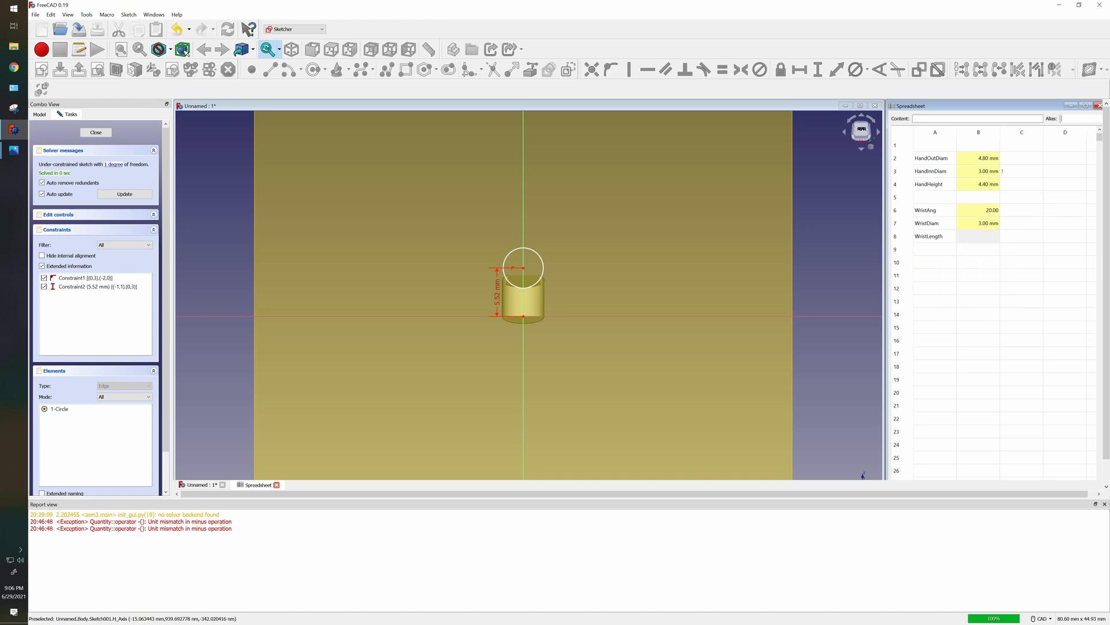
right_click(1080, 119)
click(1064, 162)
click(988, 244)
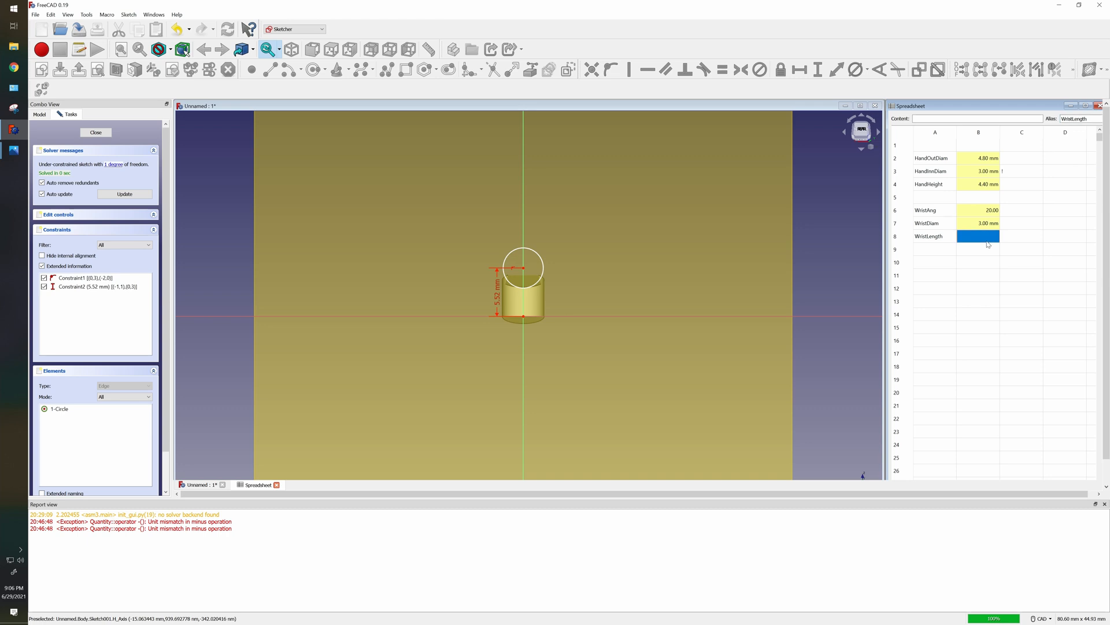
click(983, 238)
click(1070, 118)
right_click(1070, 118)
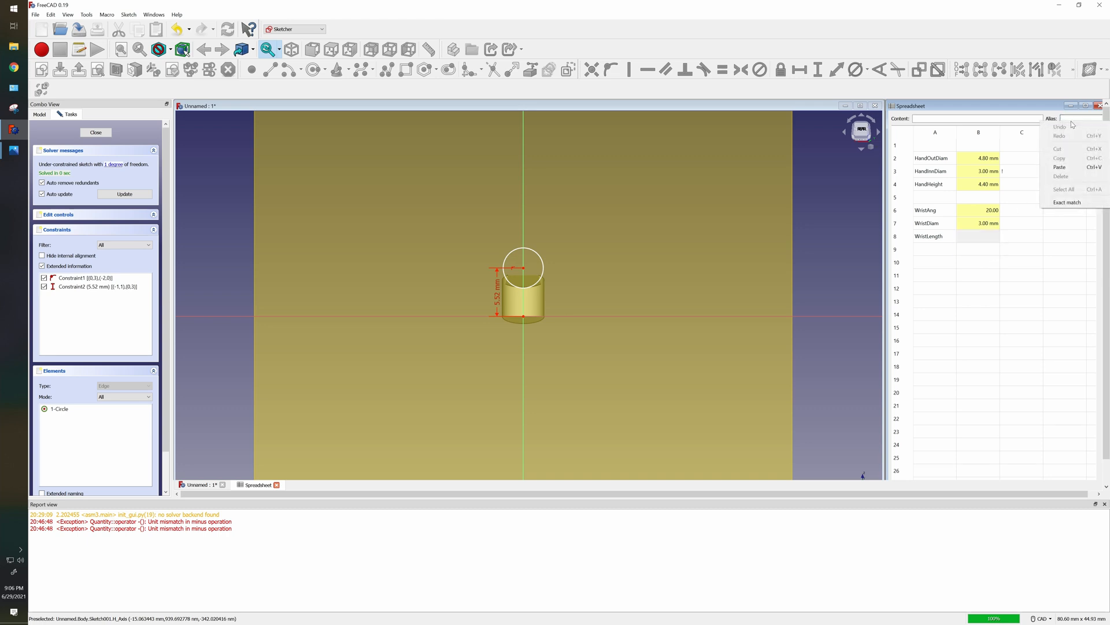
click(1079, 170)
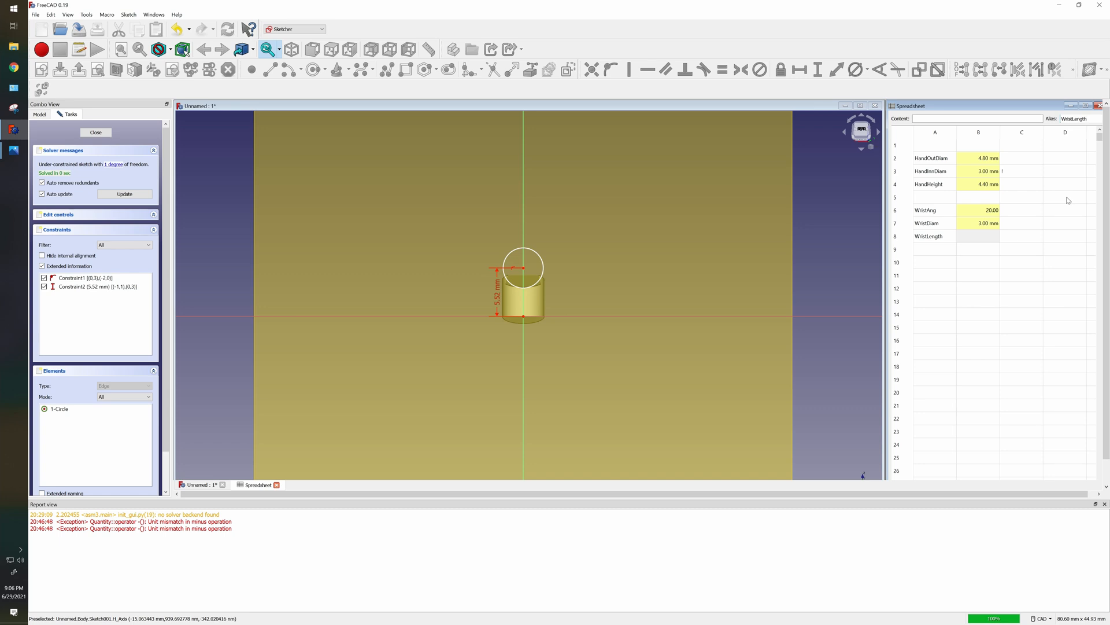
key(Return)
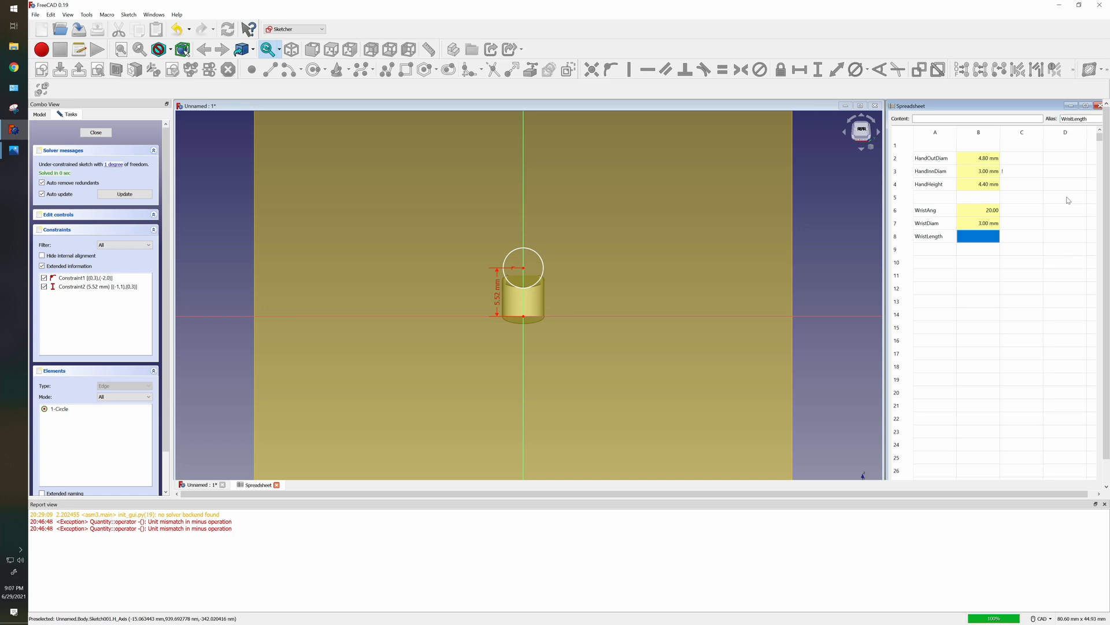
Set the WristLength value in cell B8 to 2 mm.
click(985, 276)
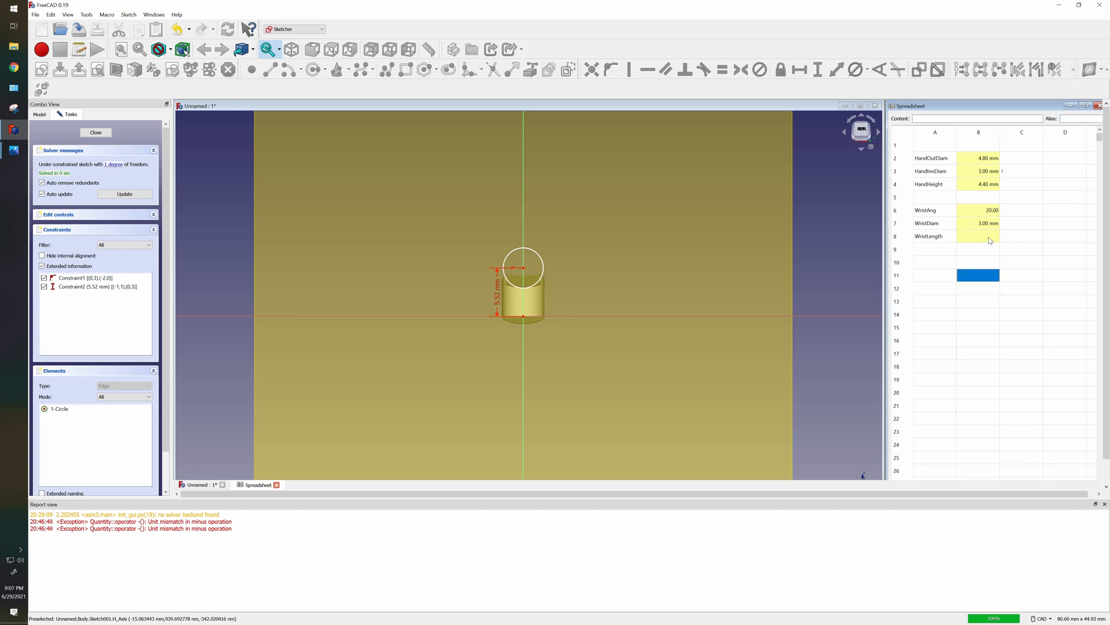
double_click(990, 236)
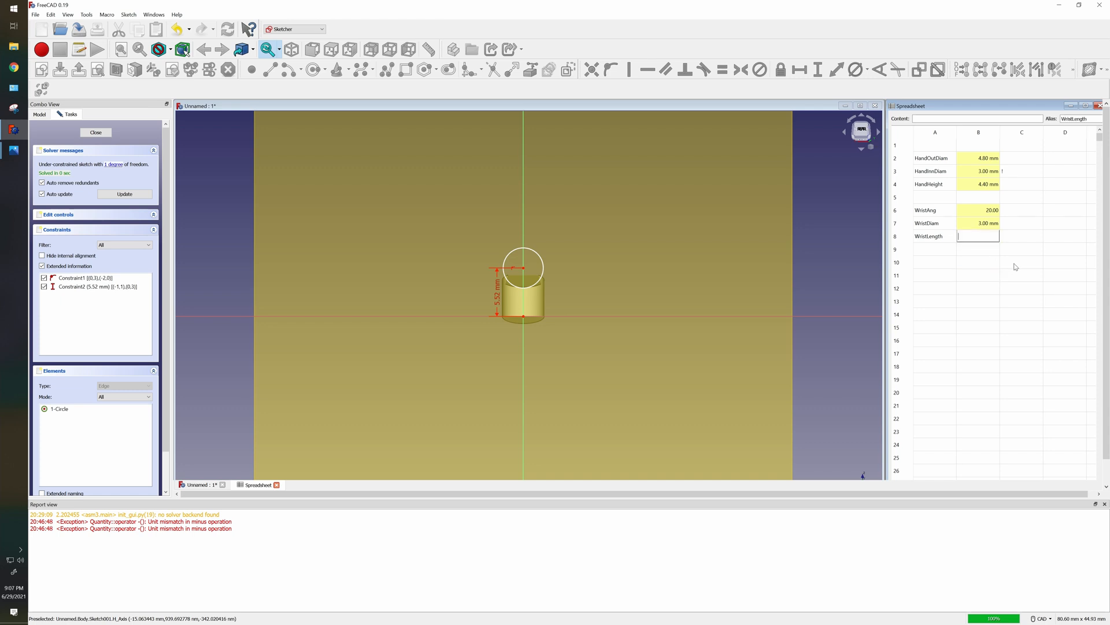
text(2mm)
key(Return)
click(970, 289)
click(977, 238)
key(Up)
key(Up)
click(981, 239)
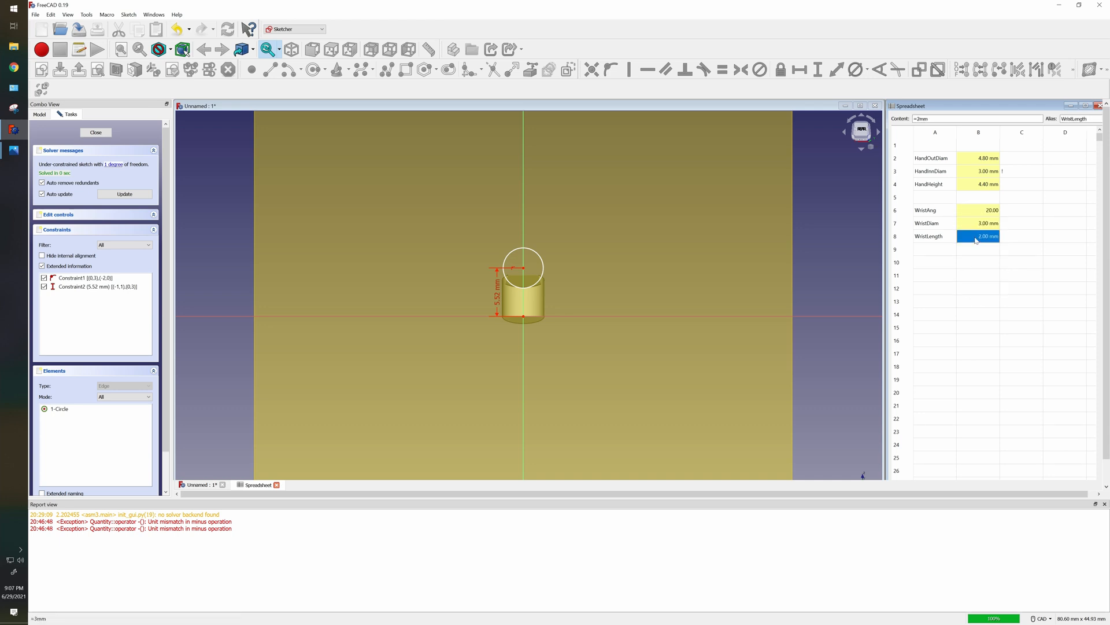
Switch to Photos to examine the hand and wrist in the dimensioned minifigure drawing, and return to FreeCAD.
click(829, 257)
click(935, 262)
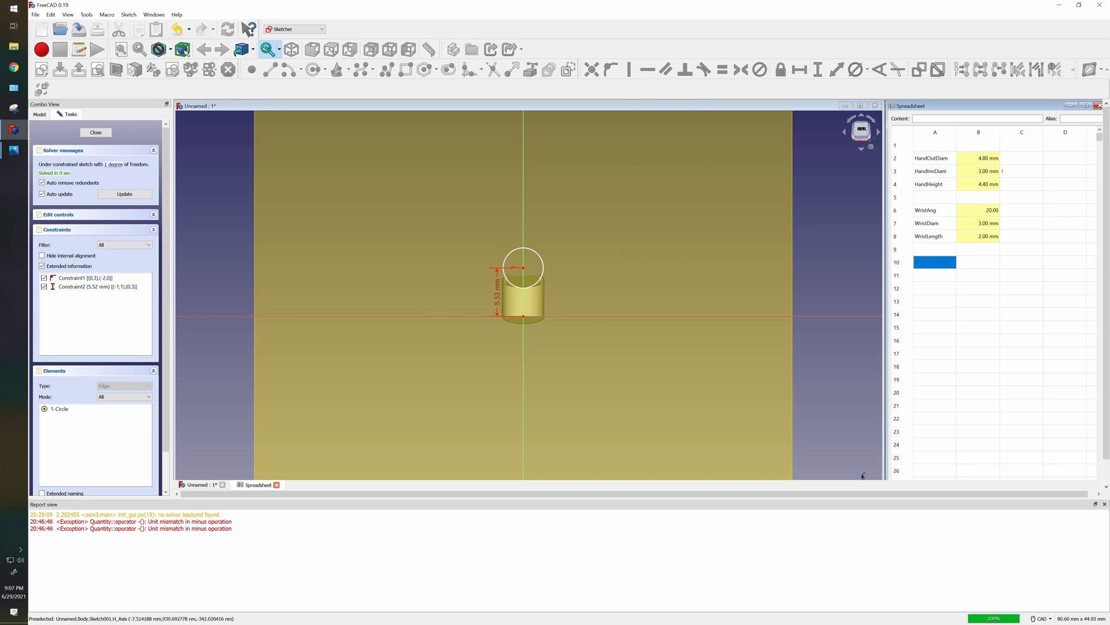
click(14, 150)
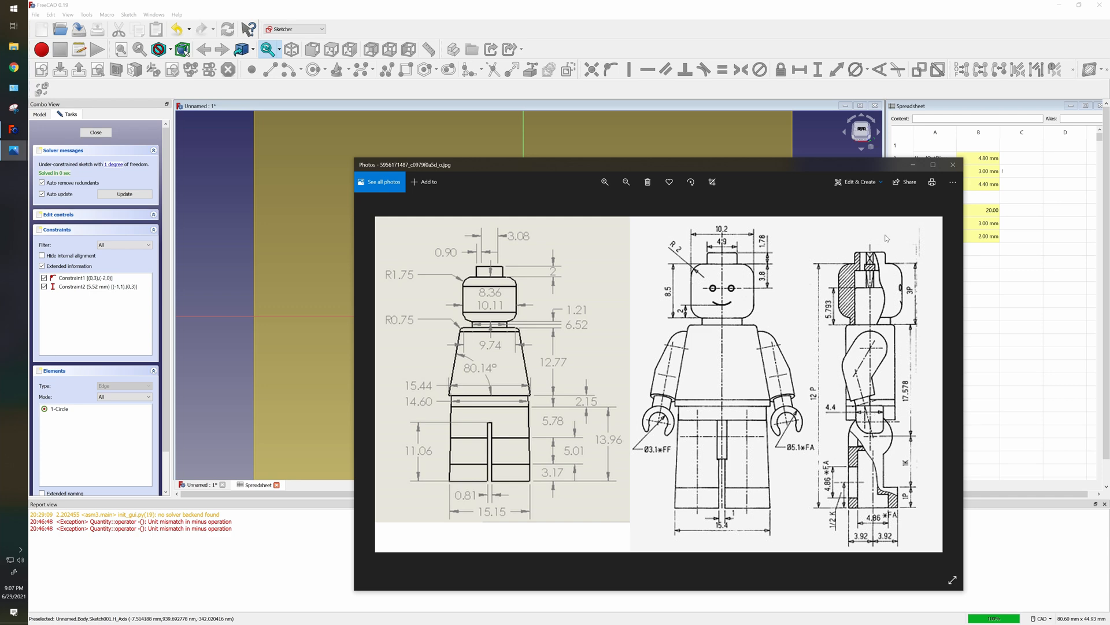
click(914, 165)
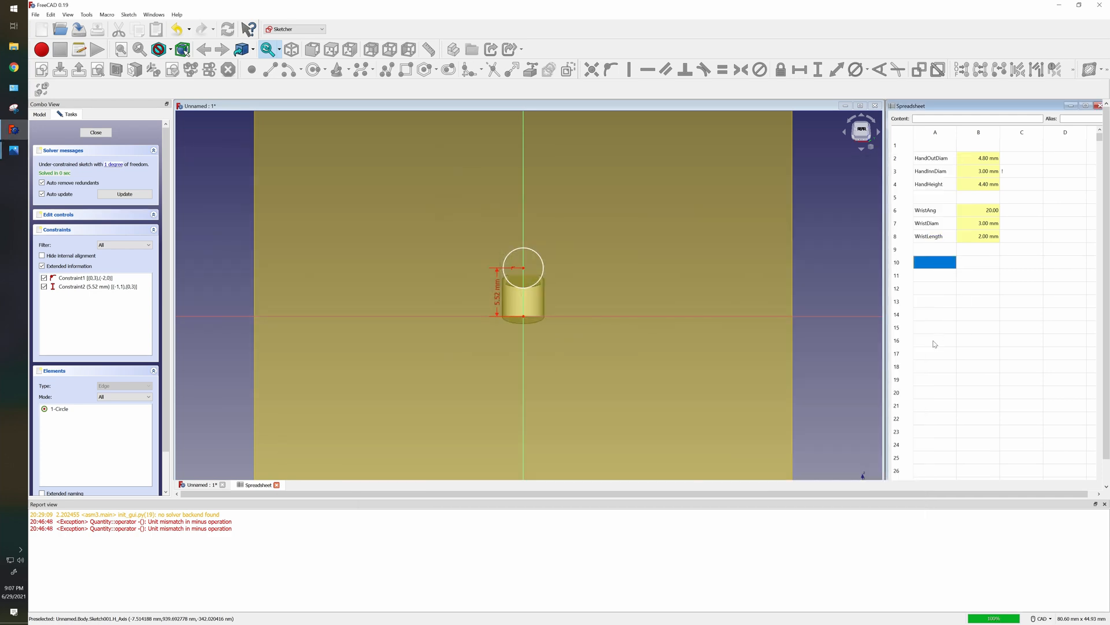
Label spreadsheet cell A9 as WristHeigh.
click(933, 341)
click(933, 249)
double_click(933, 251)
click(938, 328)
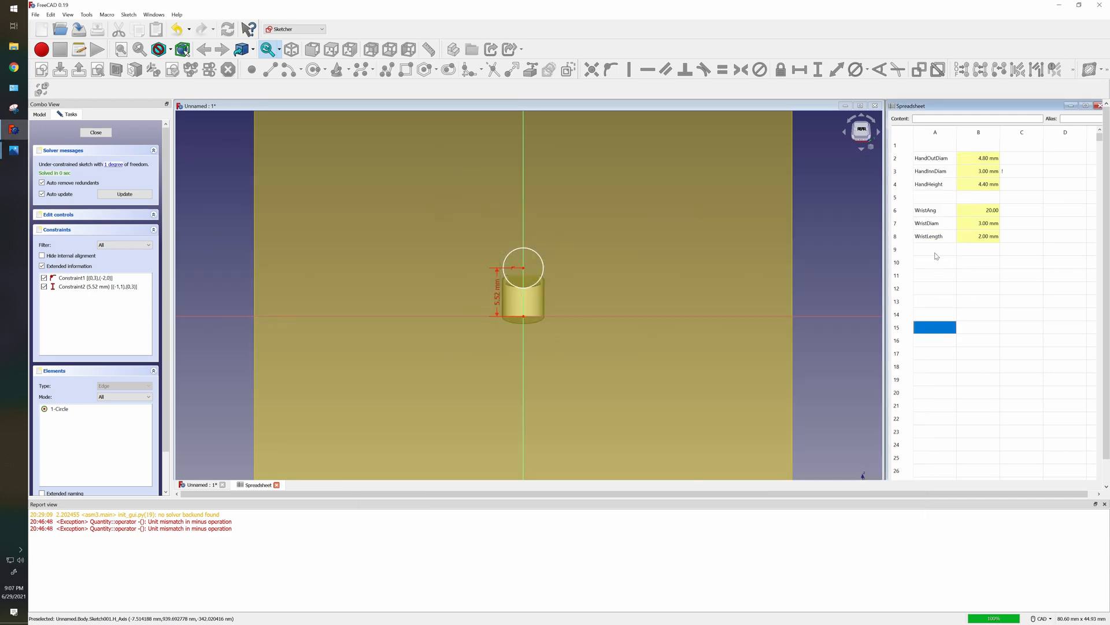
double_click(934, 250)
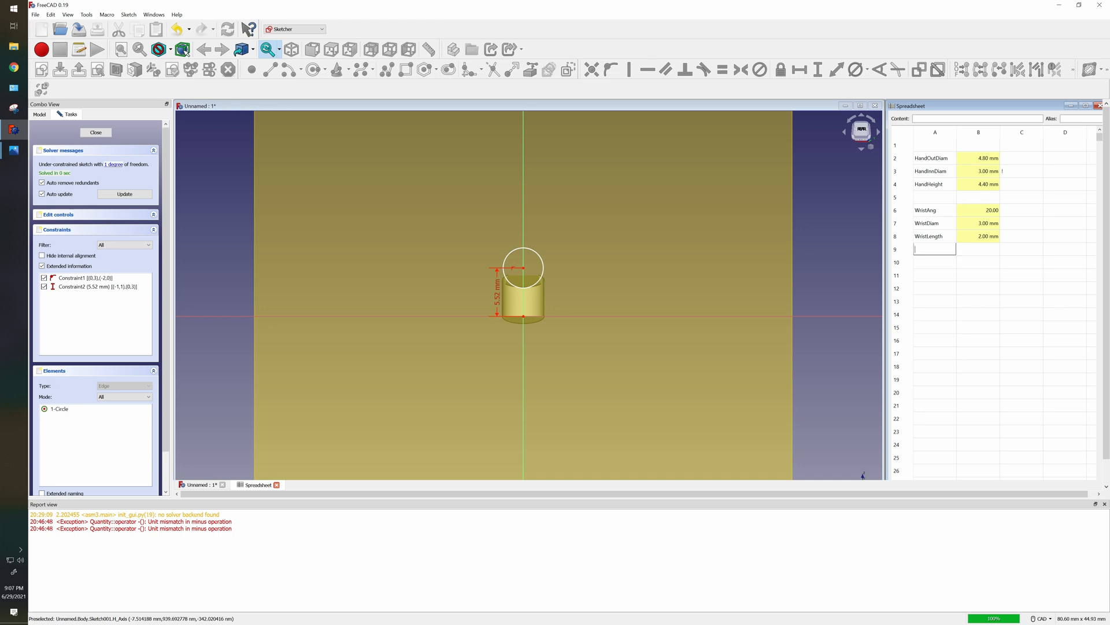
text(WistHeighr)
key(Return)
Copy the WristHeigh label and assign it as the alias of its own cell A9.
double_click(934, 251)
right_click(934, 251)
click(980, 290)
right_click(1070, 119)
click(1069, 168)
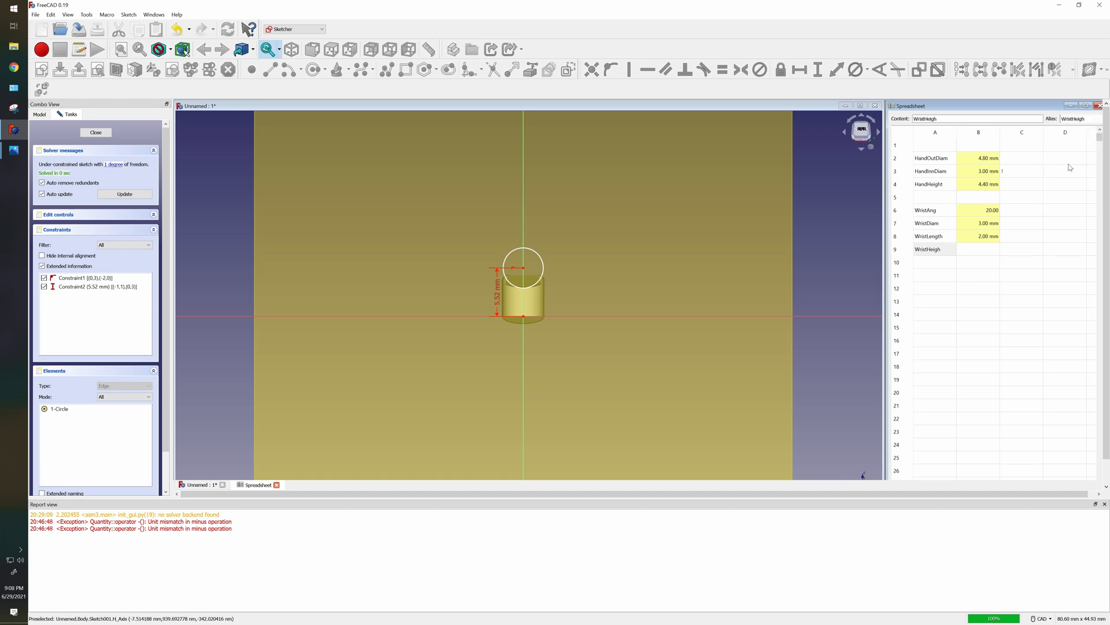
key(Return)
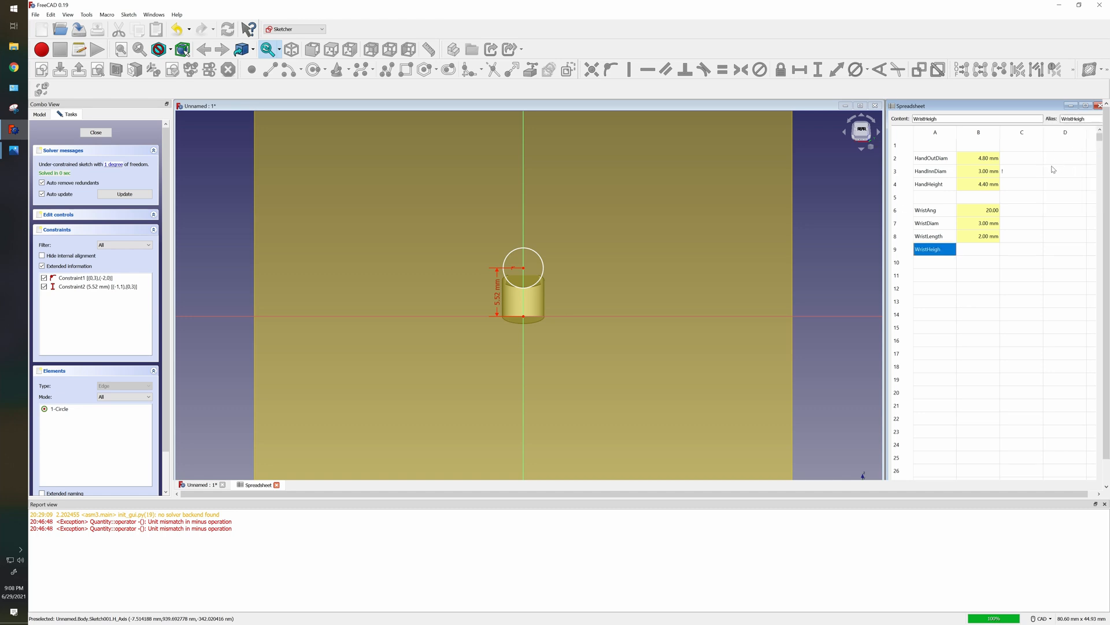
Shift the spreadsheet window slightly and clear the alias of cell A9 in its cell properties.
click(988, 250)
click(974, 286)
click(954, 253)
click(1087, 119)
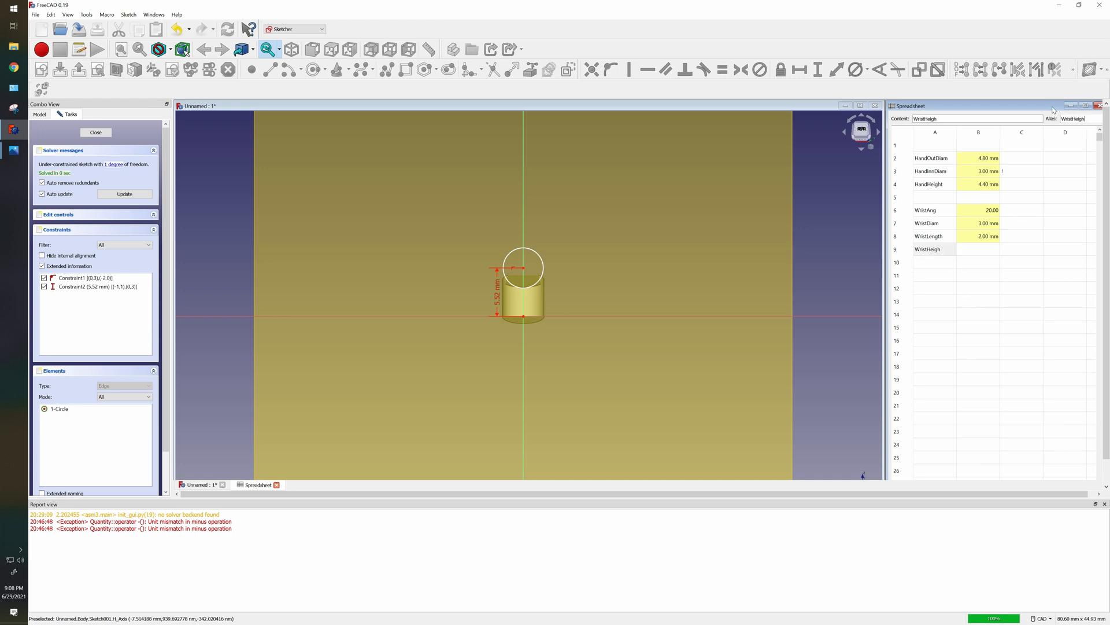
mouse_move(1054, 110)
mouse_down()
mouse_move(989, 108)
mouse_move(1035, 107)
mouse_up()
click(936, 248)
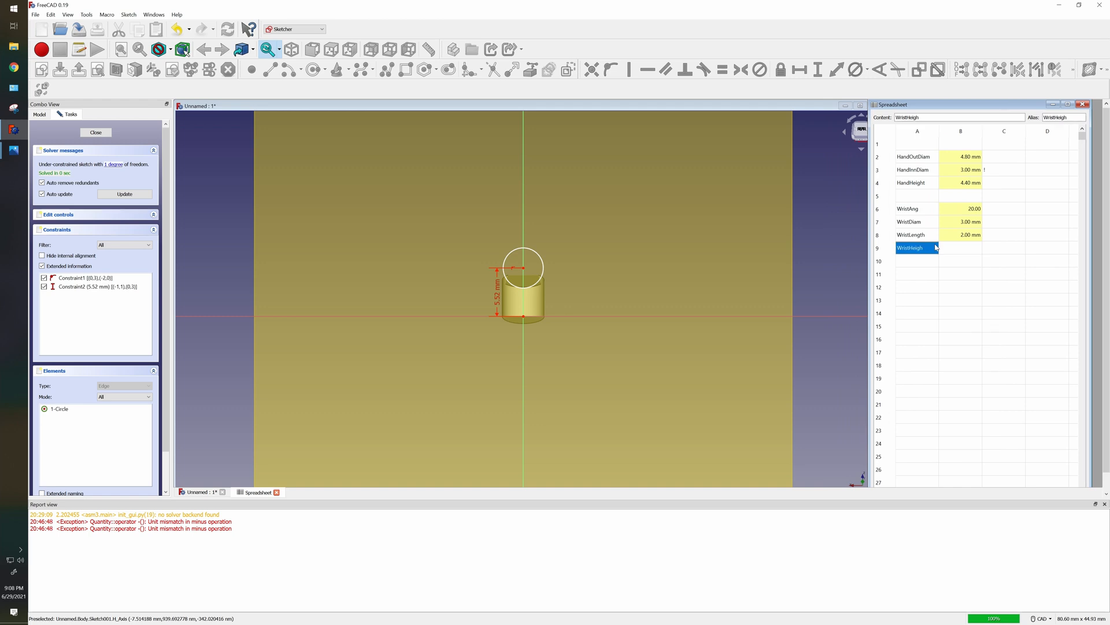
right_click(936, 247)
click(953, 250)
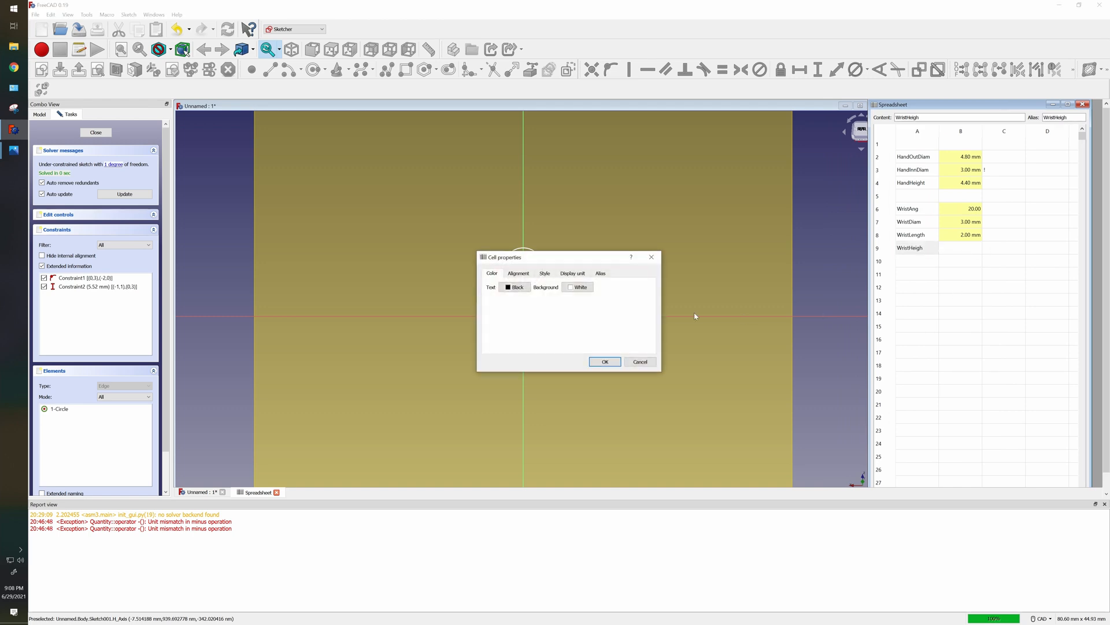
click(601, 273)
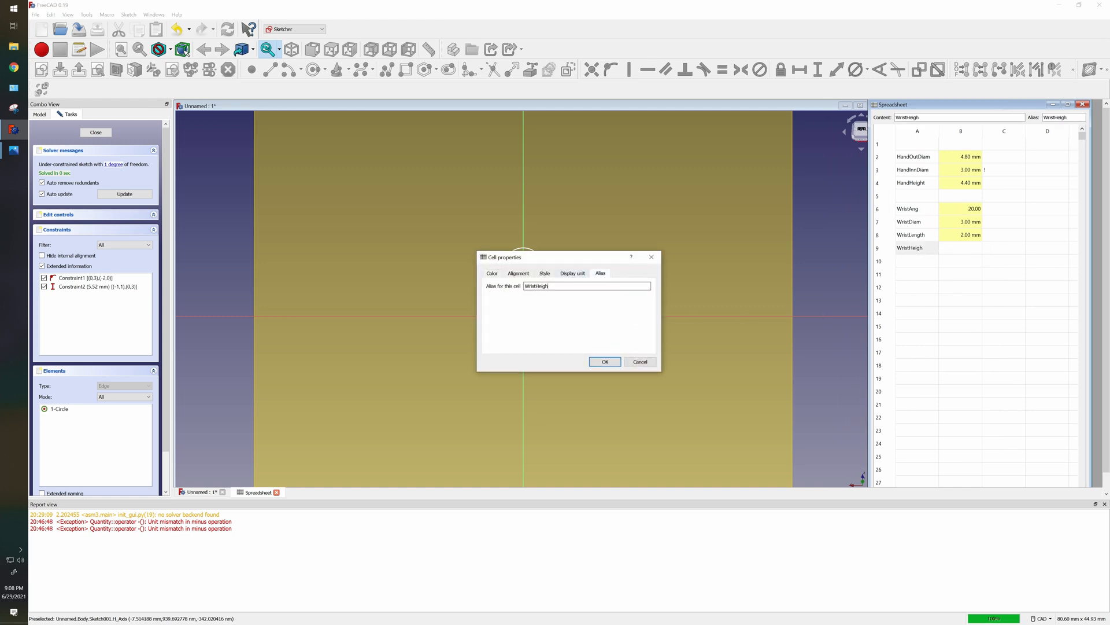
key(ctrl+a)
key(BackSpace)
click(605, 362)
Correct the label in cell A9 to WristHeight.
key(F2)
key(End)
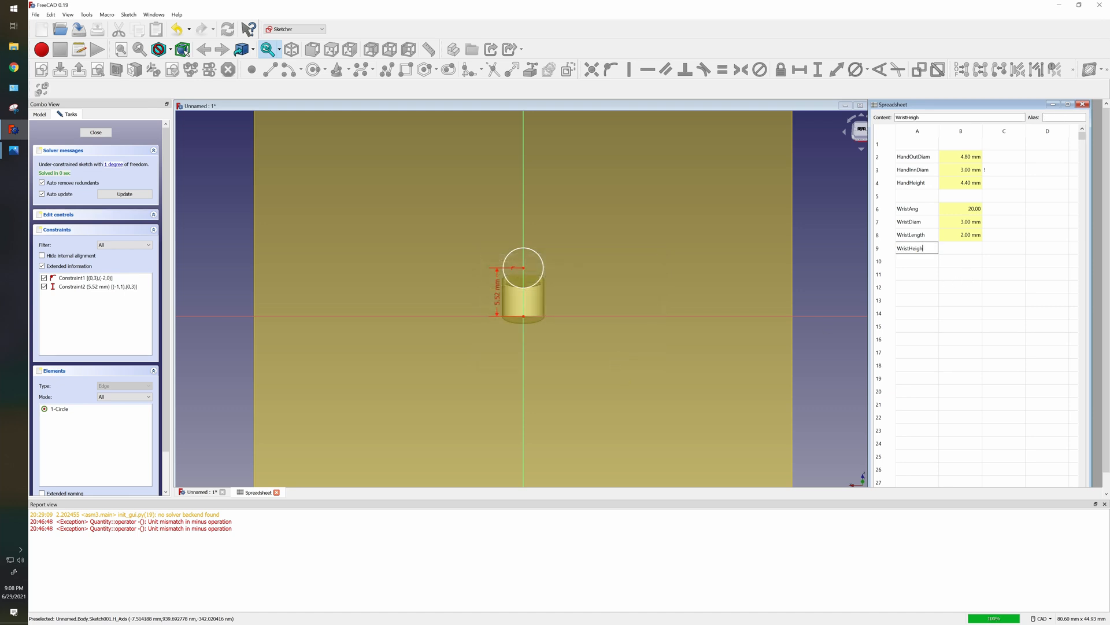
text(t)
click(912, 304)
Copy the WristHeight label and assign it as the alias of cell B9.
double_click(912, 250)
right_click(903, 250)
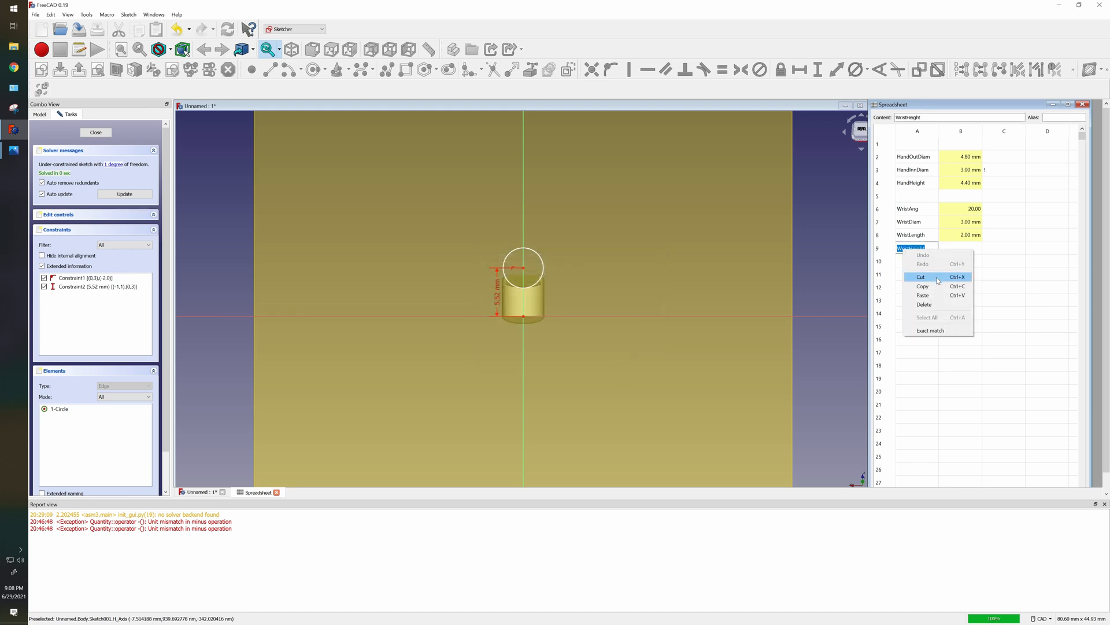
click(938, 286)
click(961, 249)
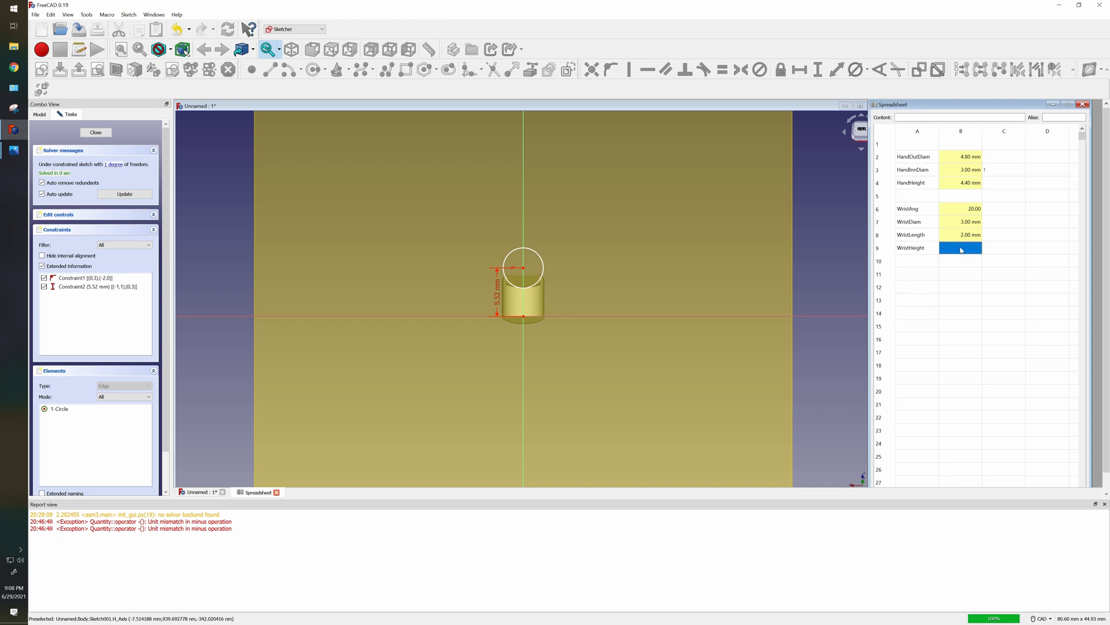
click(1047, 118)
right_click(1044, 120)
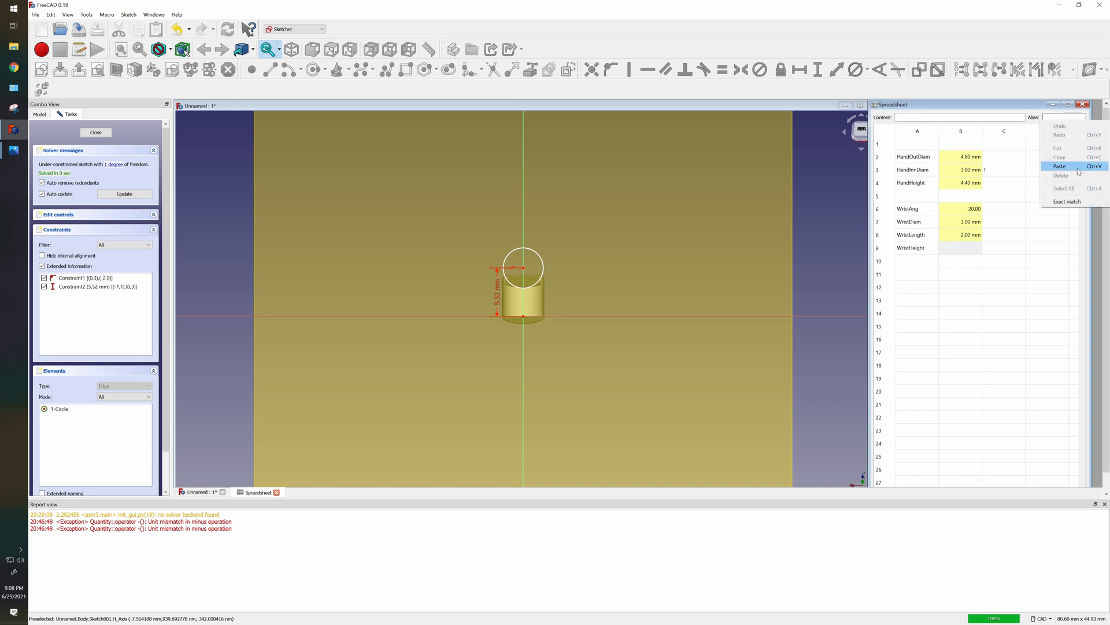
click(1077, 167)
key(Return)
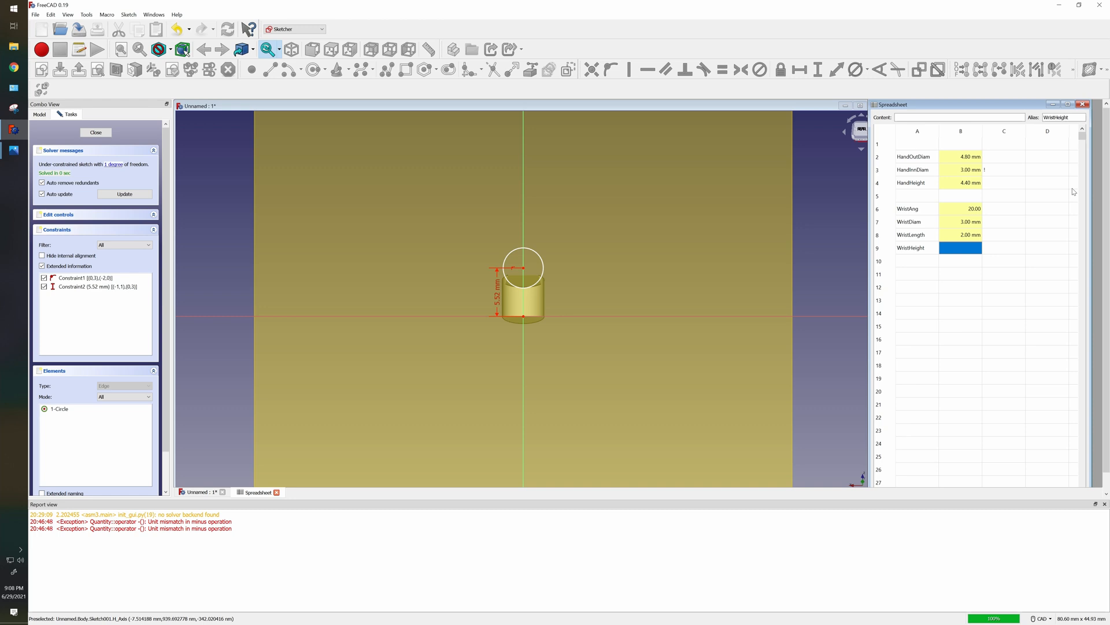
Enter the formula =B7/2 + 0.1mm for WristHeight in cell B9.
click(937, 324)
double_click(960, 248)
click(980, 291)
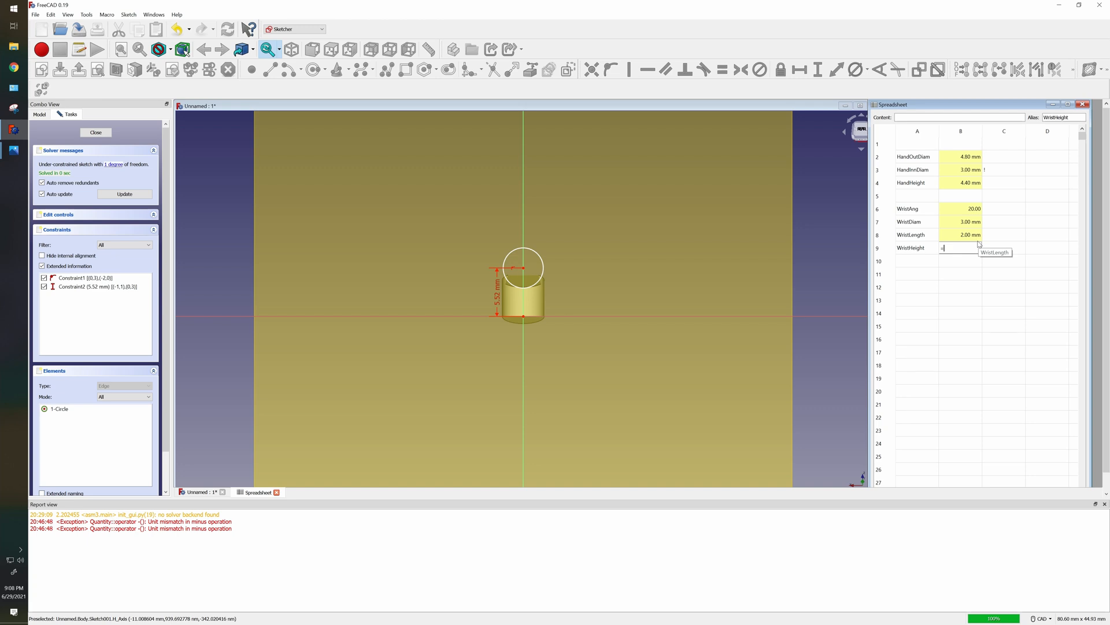
text(B)
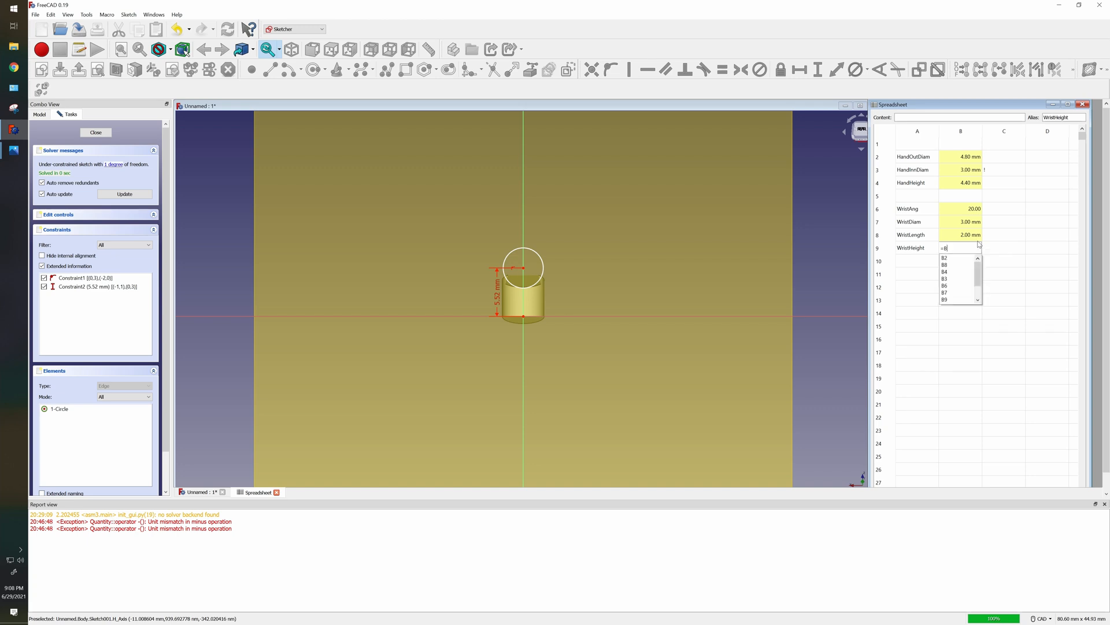
text(7/2 +)
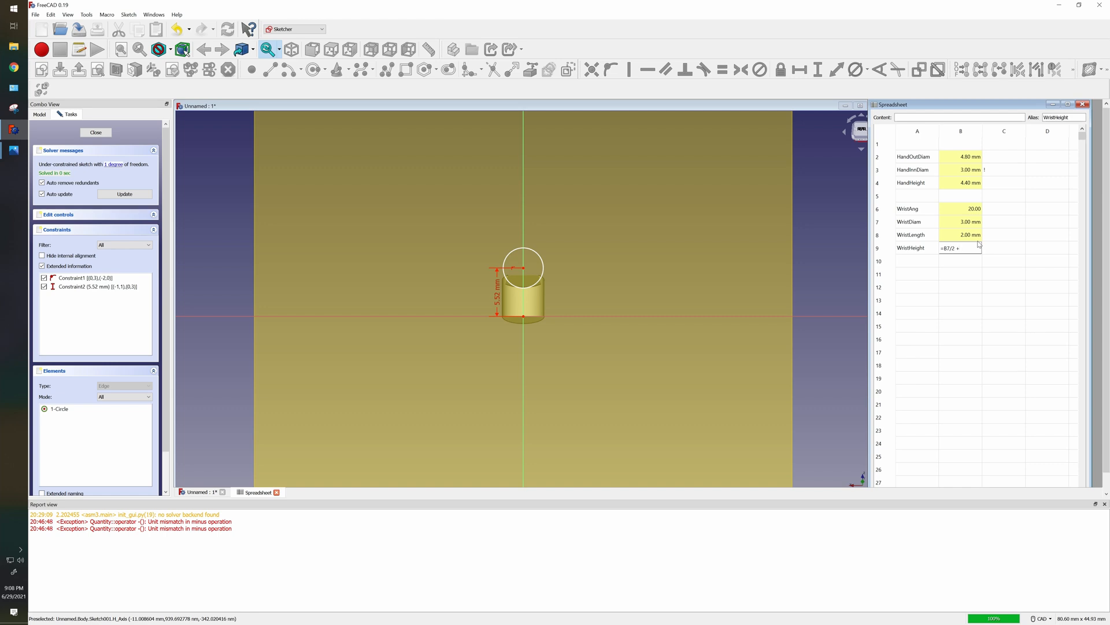
text(0.1mm)
key(Return)
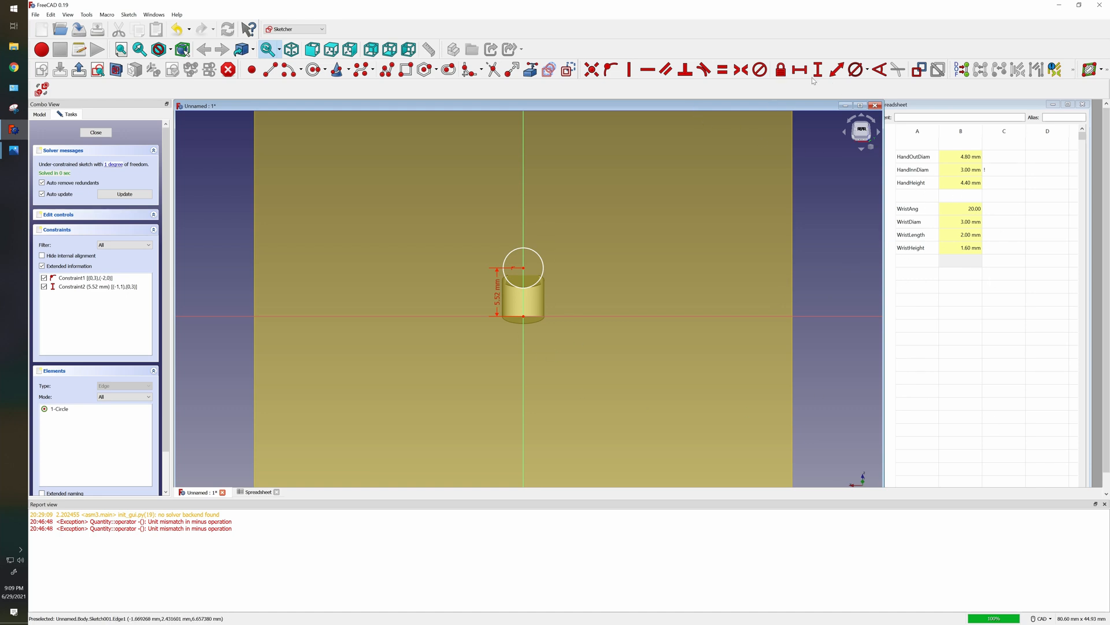
Add a diameter constraint to the wrist circle, driven by the expression Spreadsheet.WristDiam.
click(856, 69)
click(541, 258)
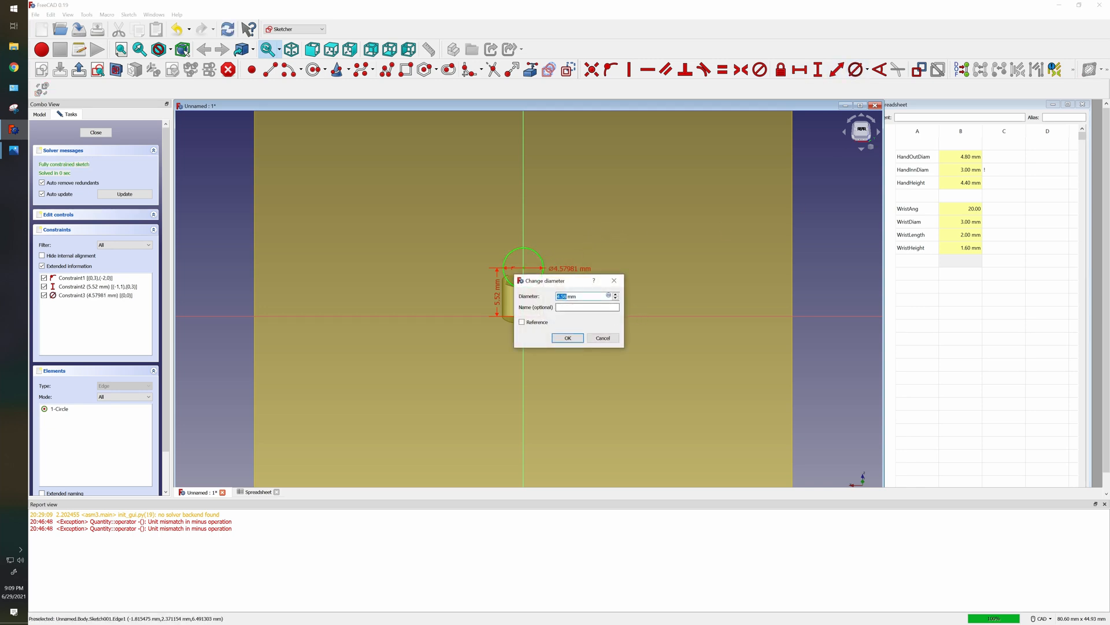
key(equal)
text(sp)
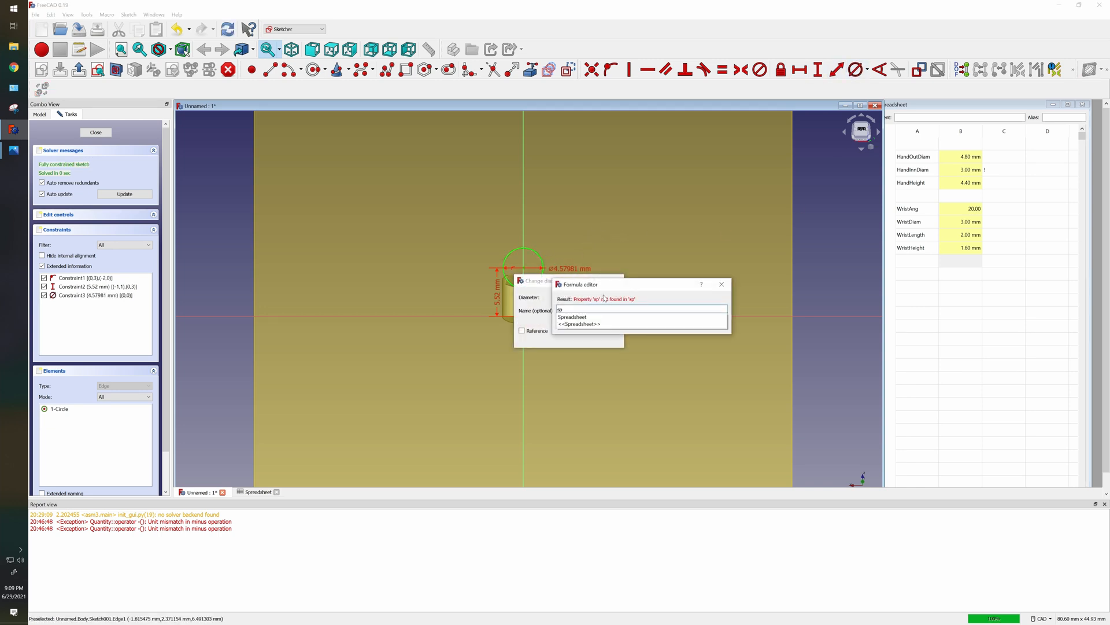
click(573, 317)
text(w)
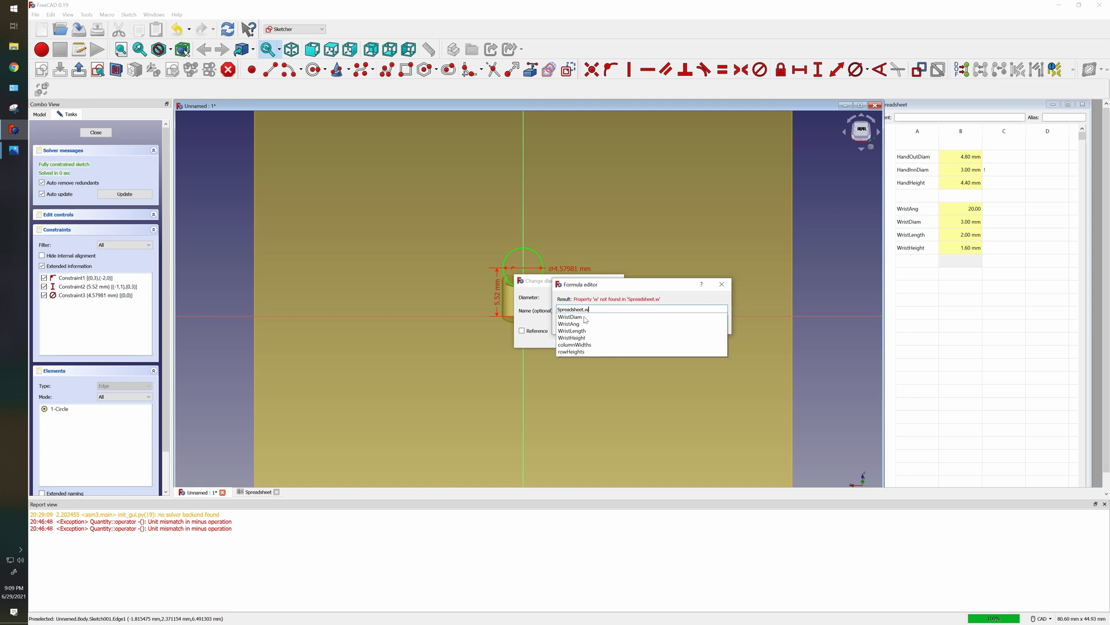
click(584, 317)
click(605, 319)
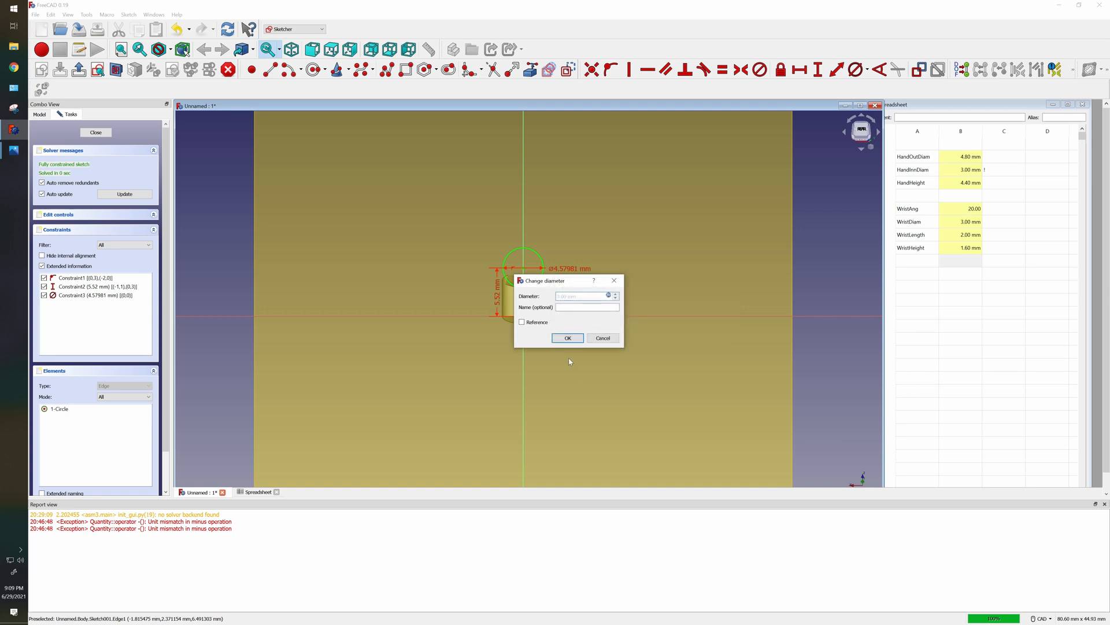
click(568, 336)
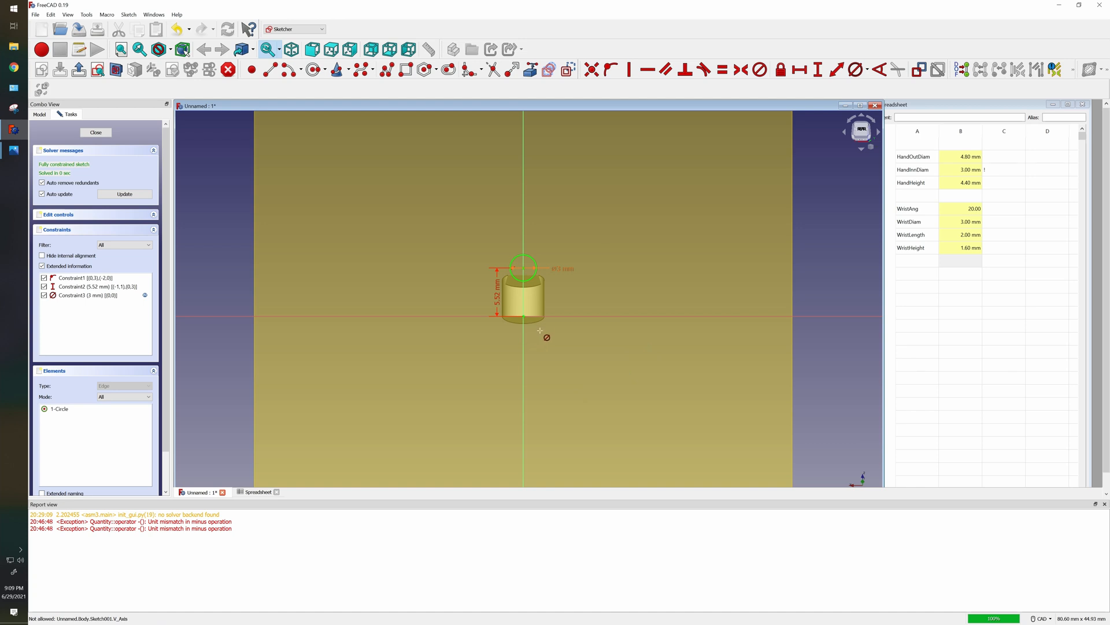
Drive the circle centre's vertical distance constraint with Spreadsheet.WristHeight and close the sketch.
double_click(499, 297)
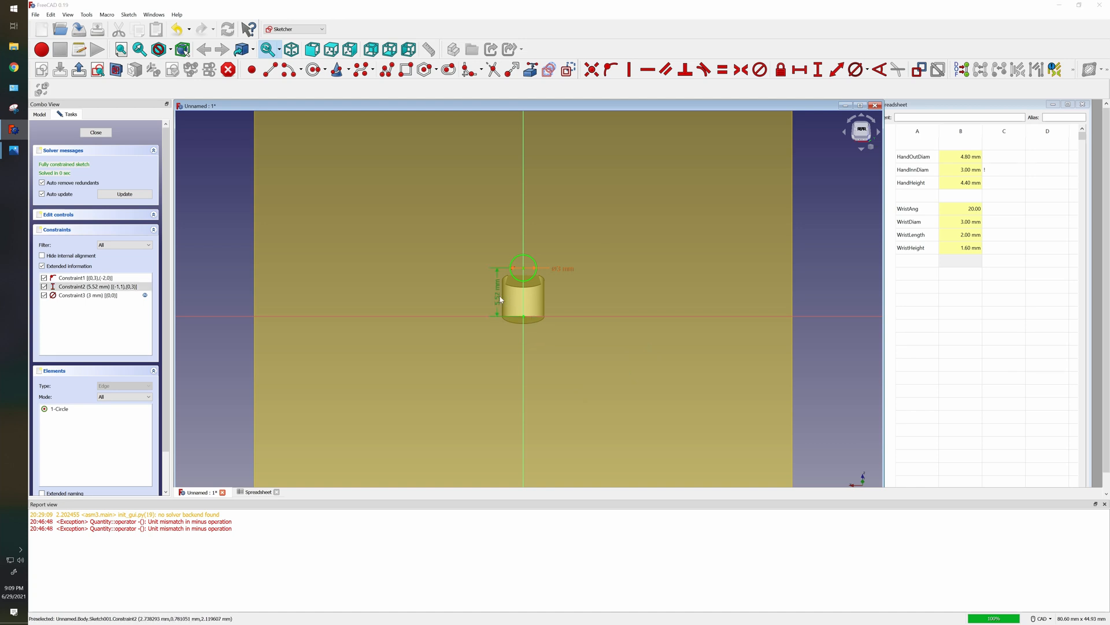
click(597, 305)
text(spre)
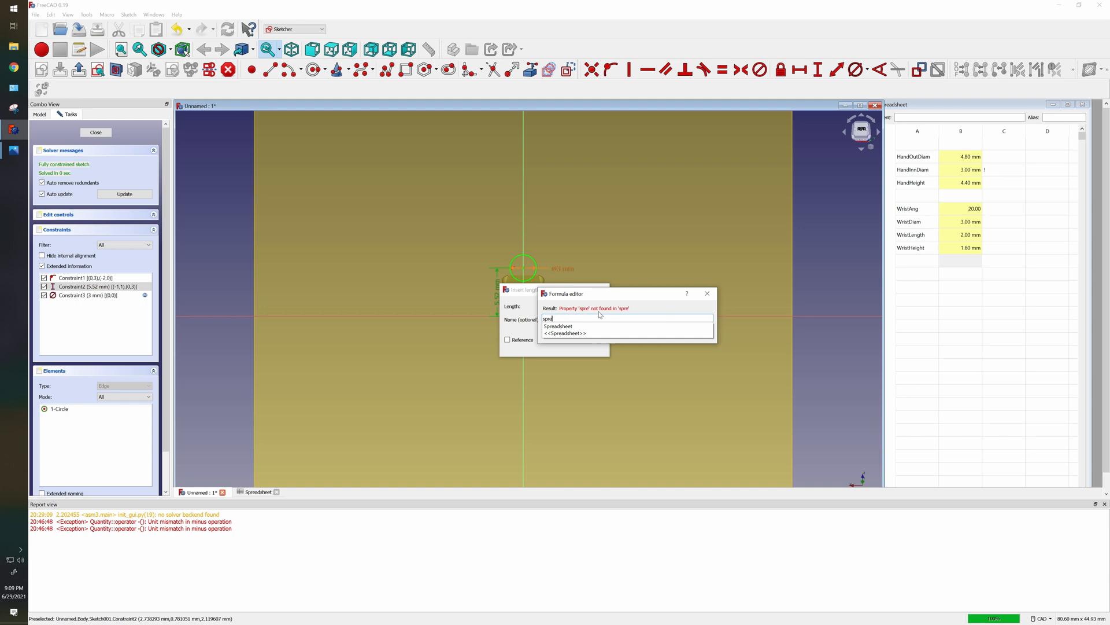
click(572, 326)
text(.w)
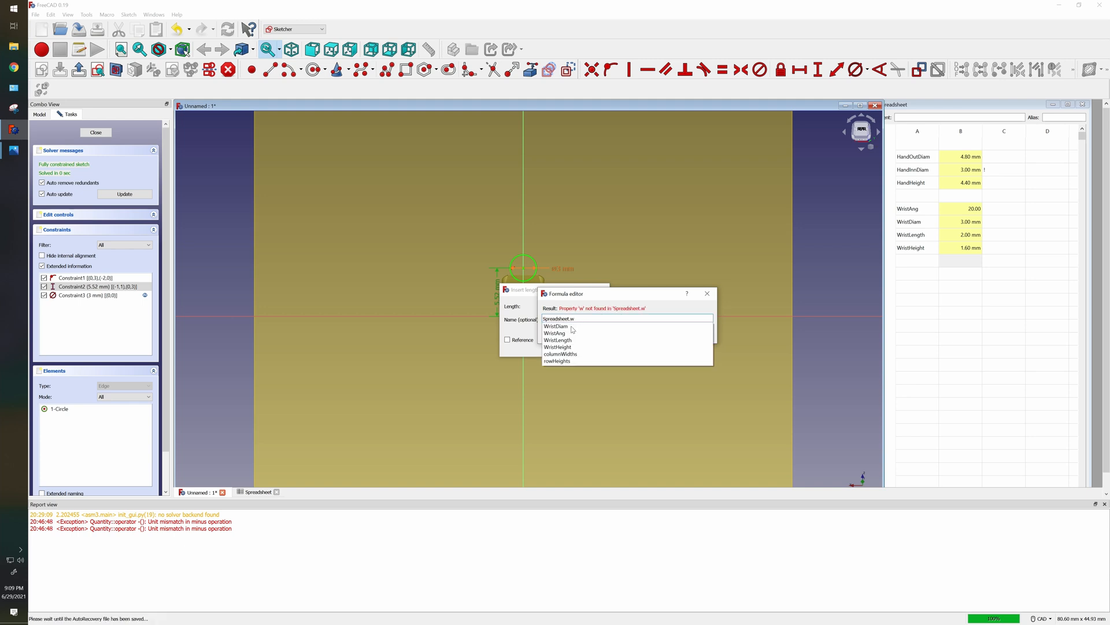
click(574, 347)
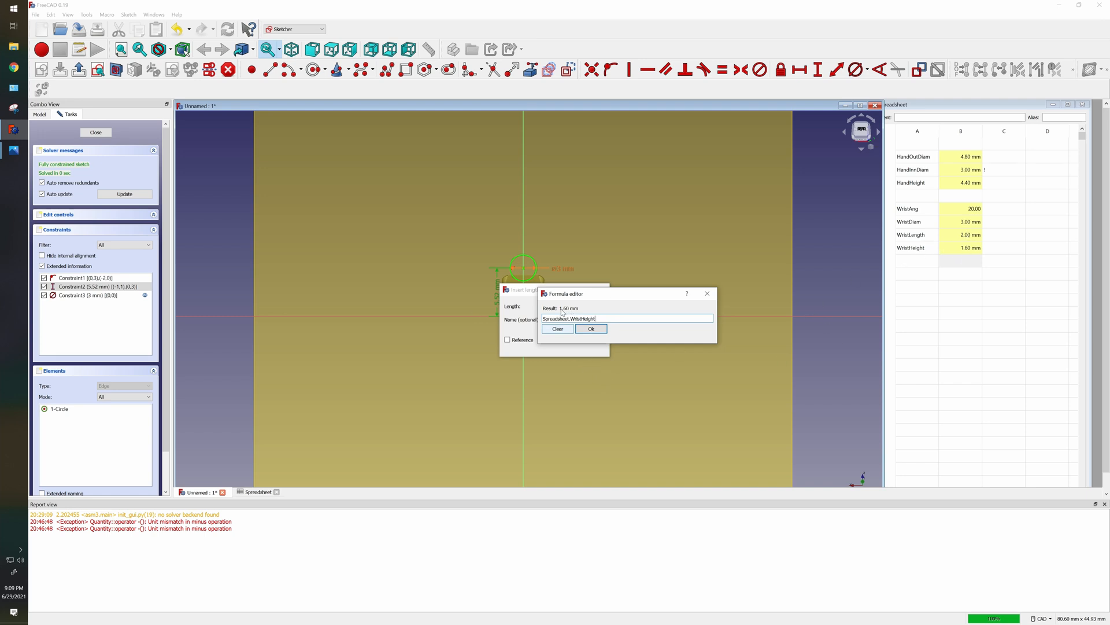
click(591, 328)
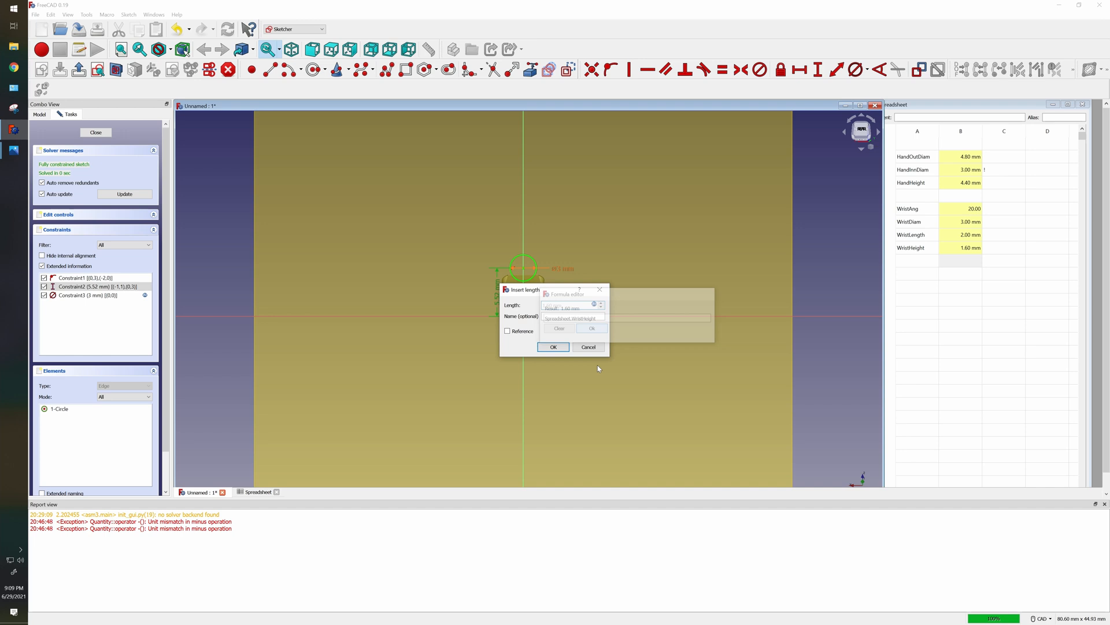
click(554, 347)
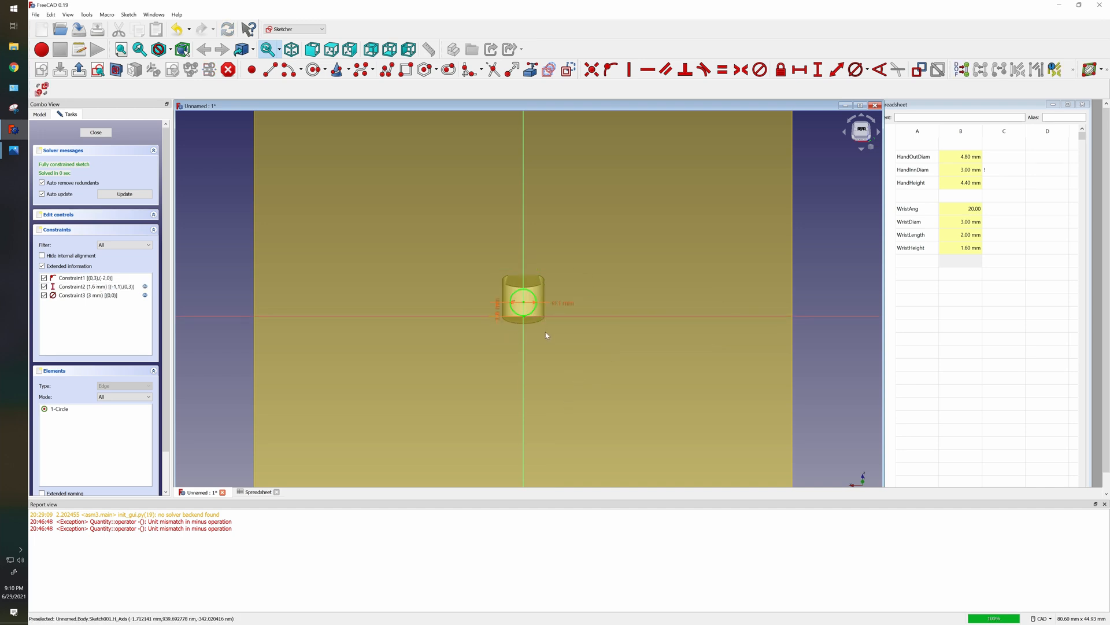
click(95, 133)
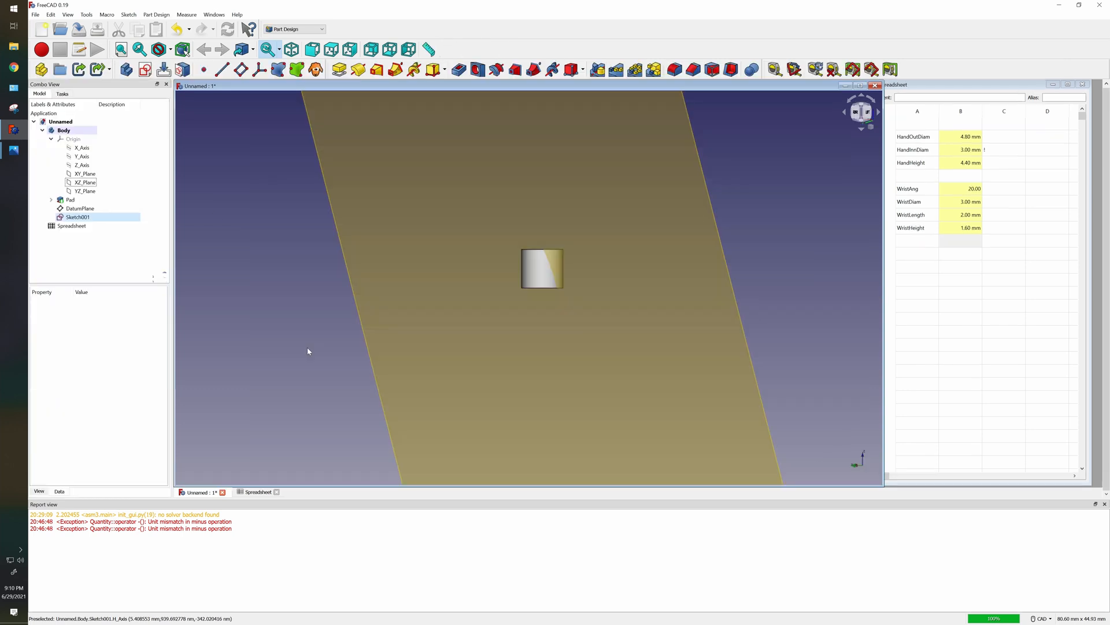
Create a pad from the wrist circle sketch Sketch001 on the angled datum plane.
click(878, 116)
click(878, 115)
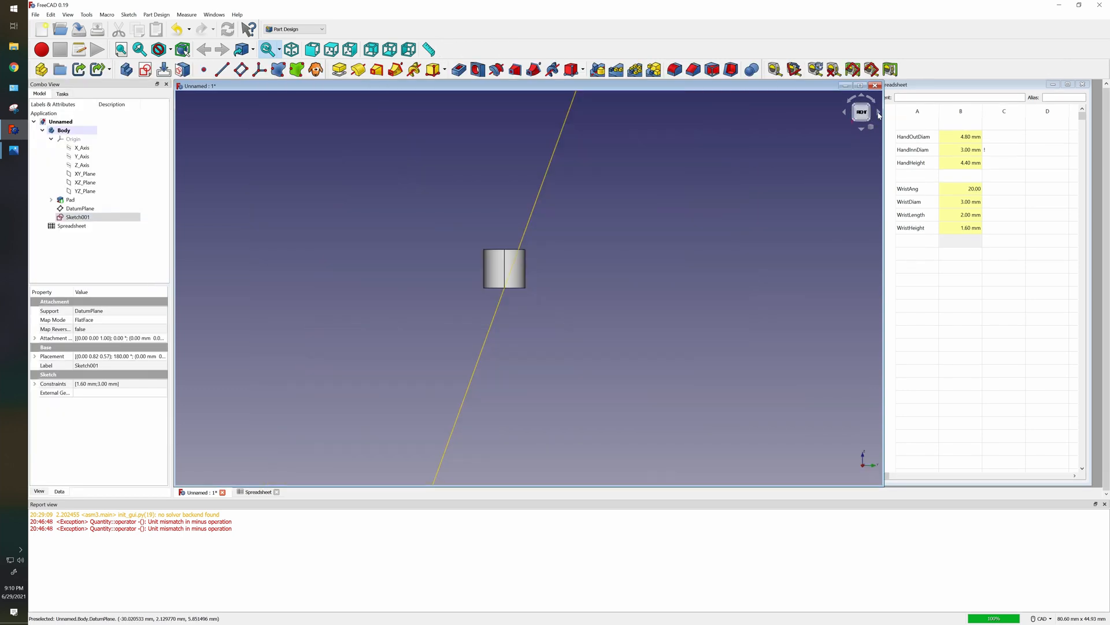
click(878, 115)
click(110, 234)
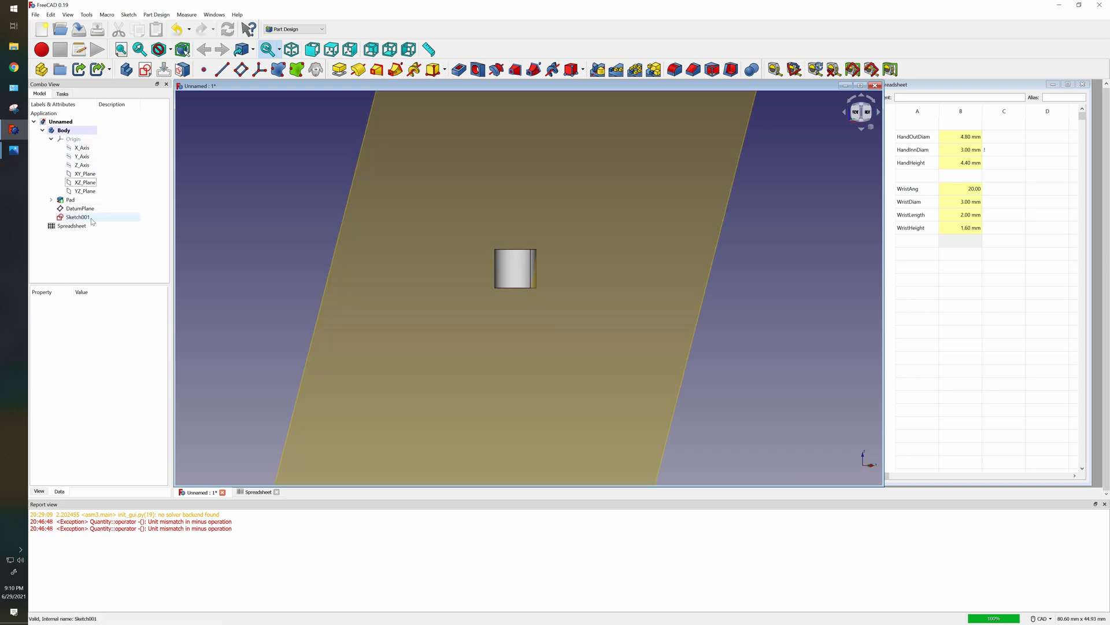
click(87, 218)
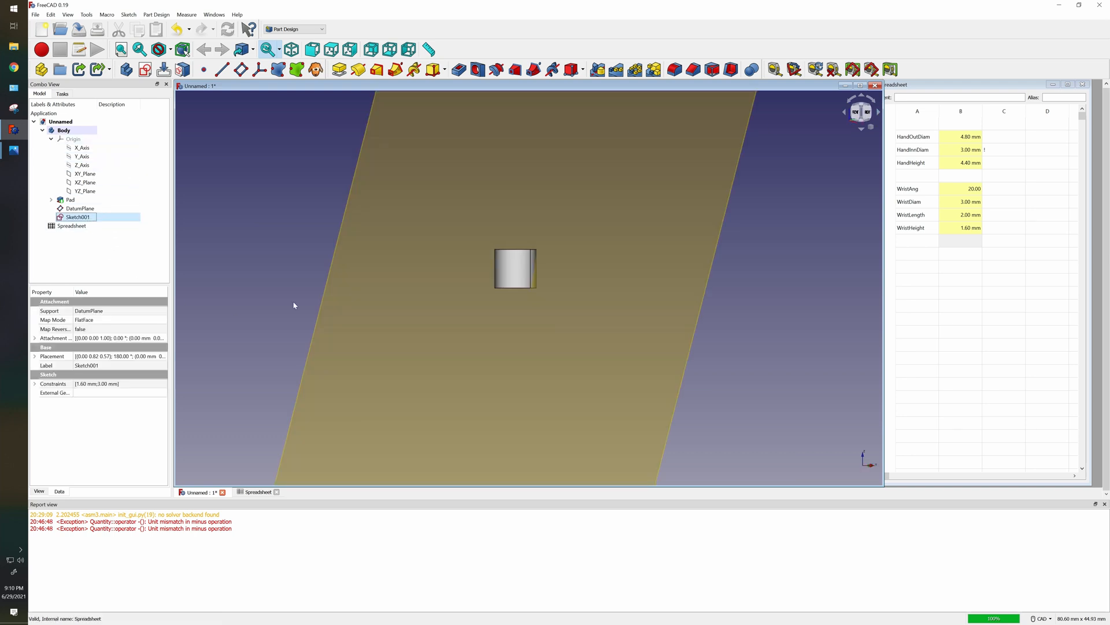
click(341, 70)
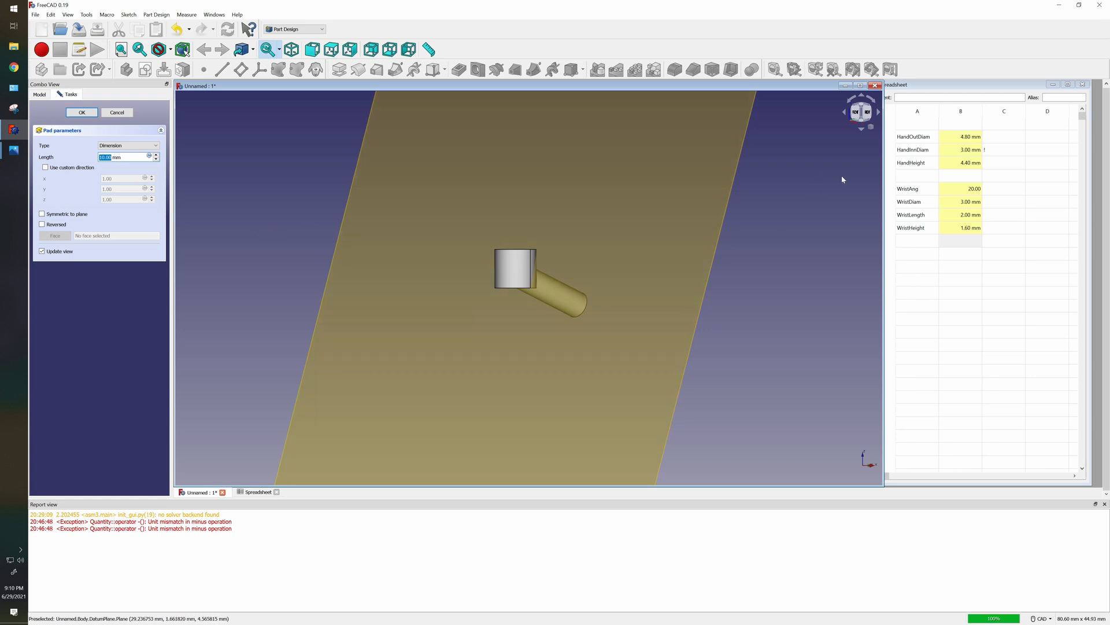
click(862, 112)
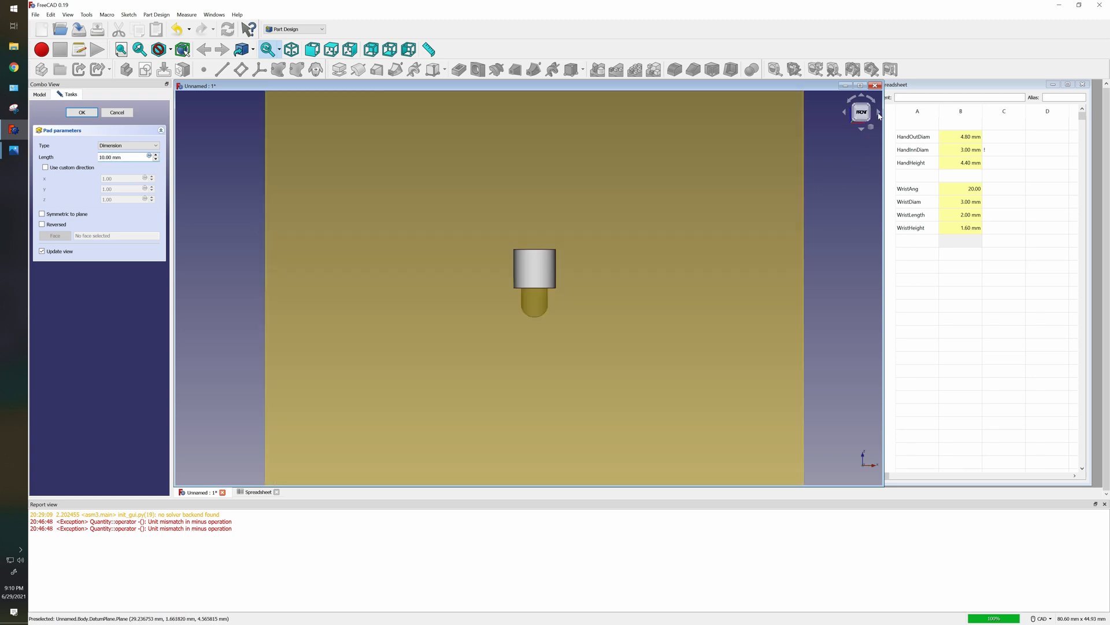
click(844, 113)
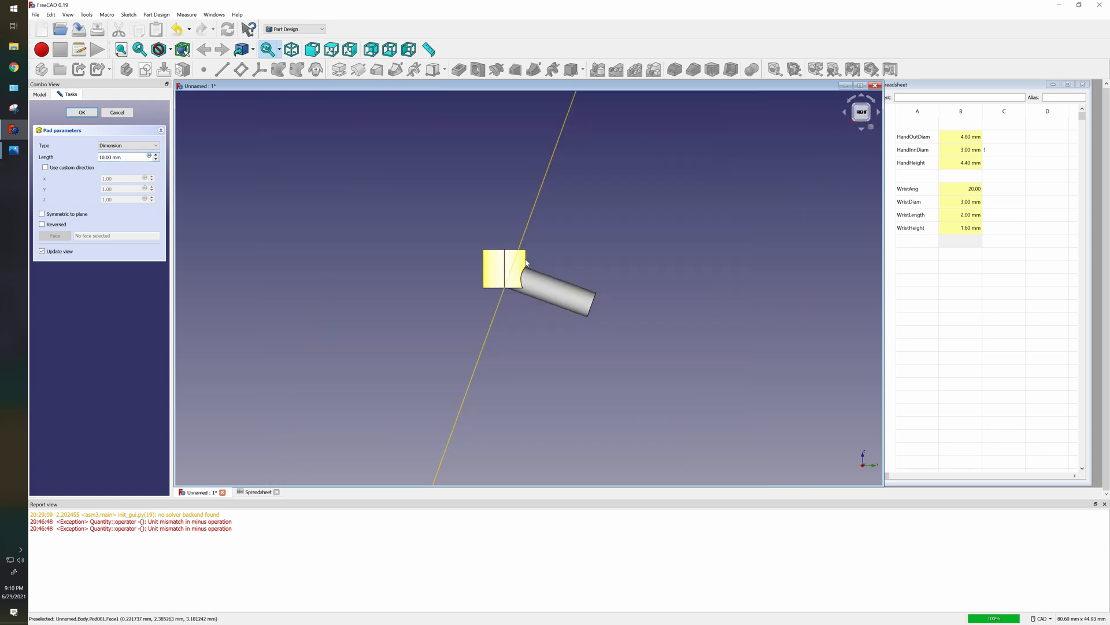
Drive the wrist pad's length with the expression Spreadsheet.WristLength and accept the pad.
click(149, 156)
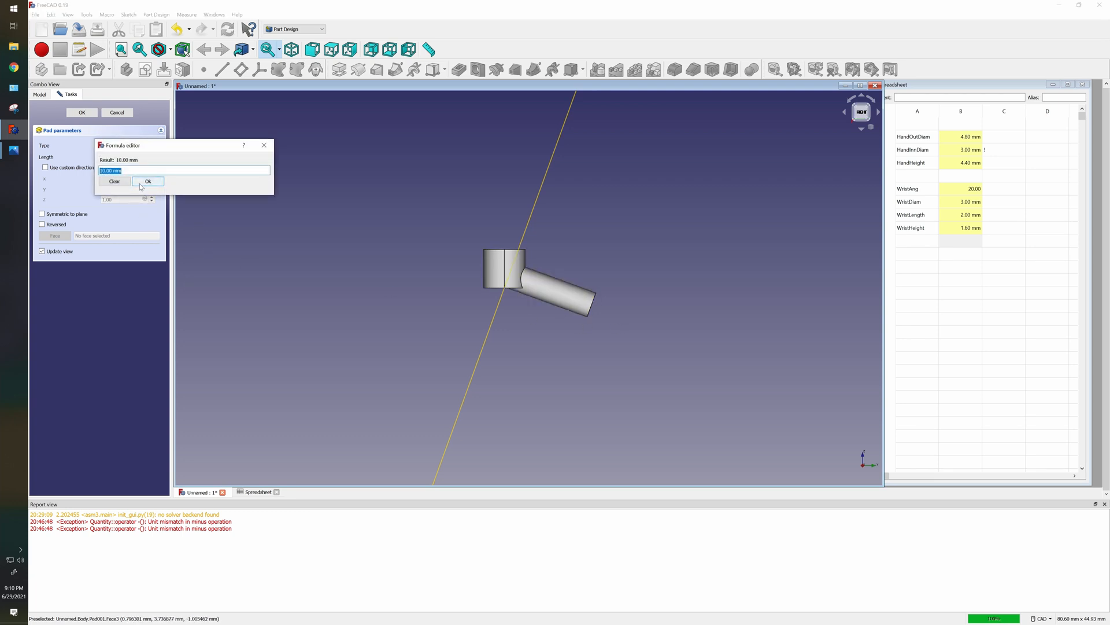
text(spre)
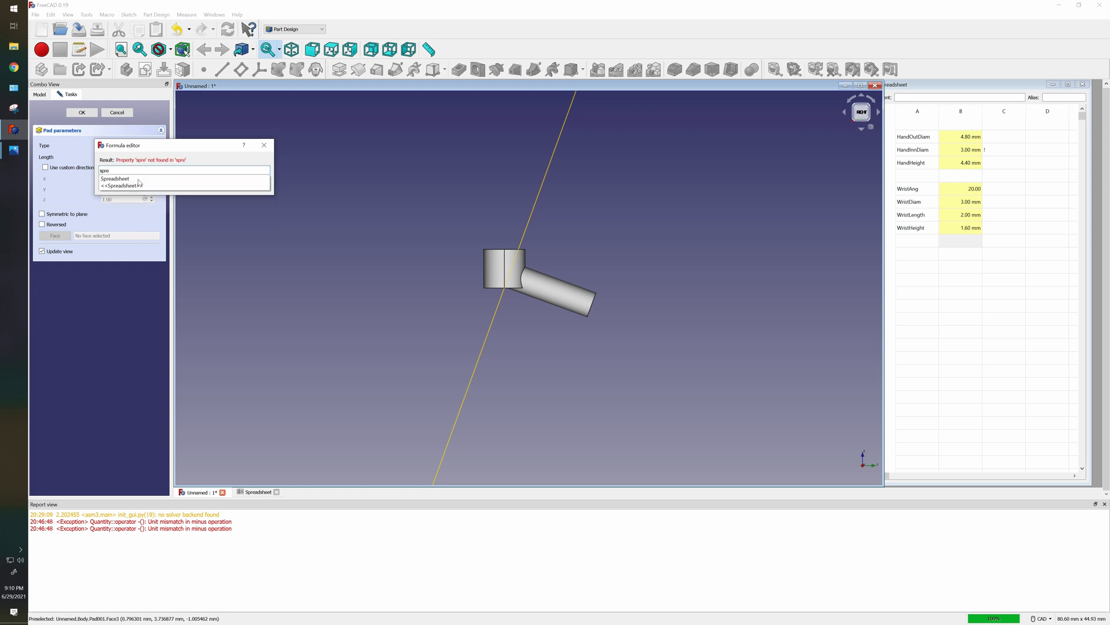
click(133, 179)
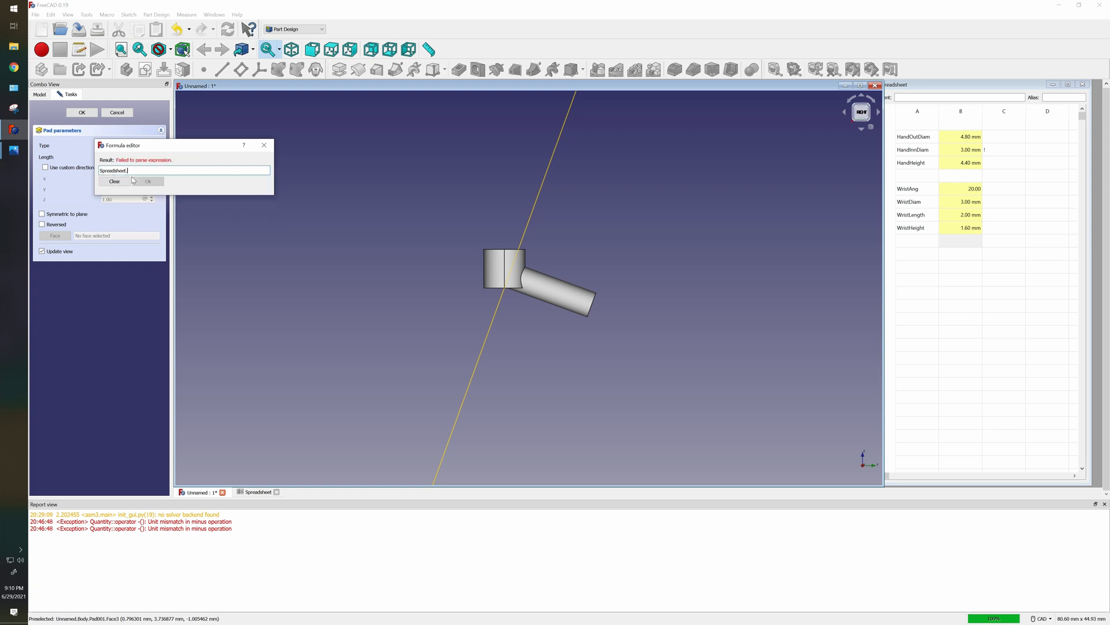
text(w)
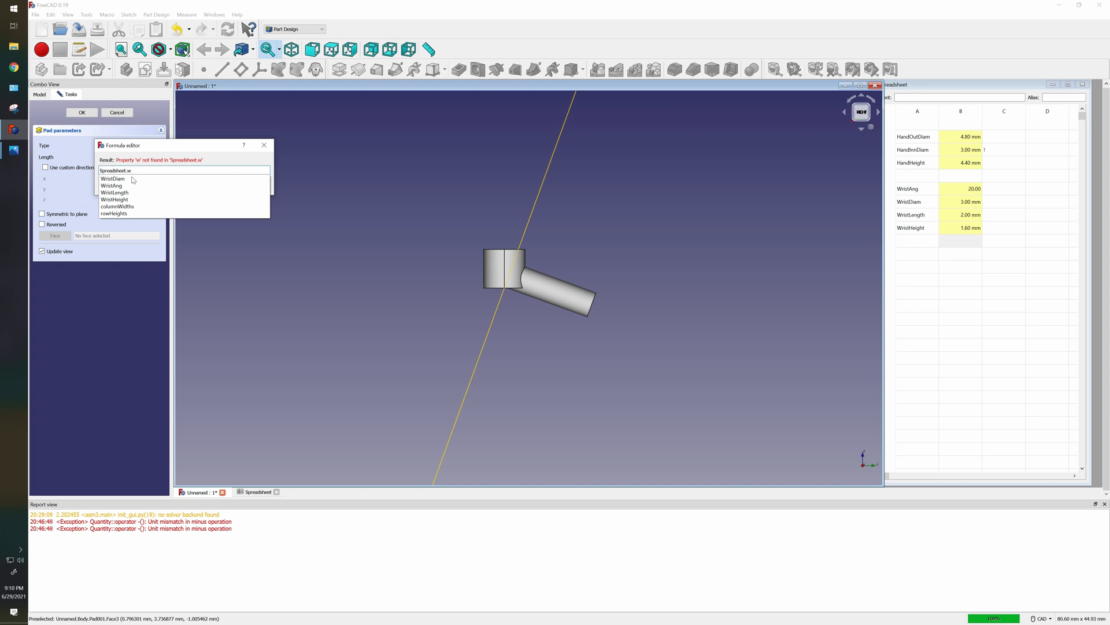
text(r)
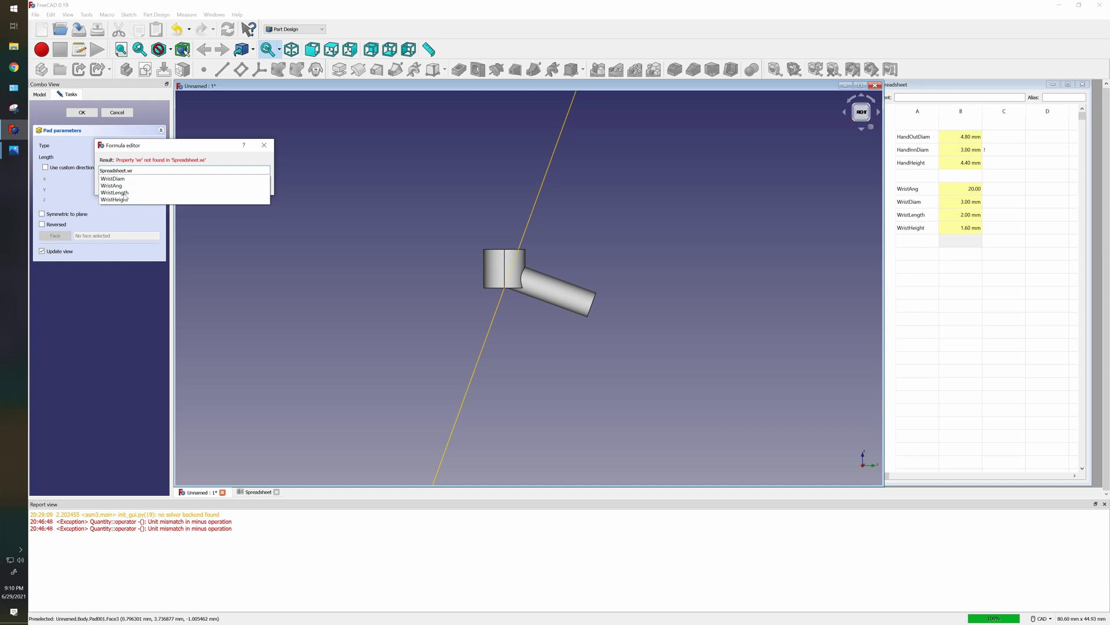
click(114, 193)
key(Return)
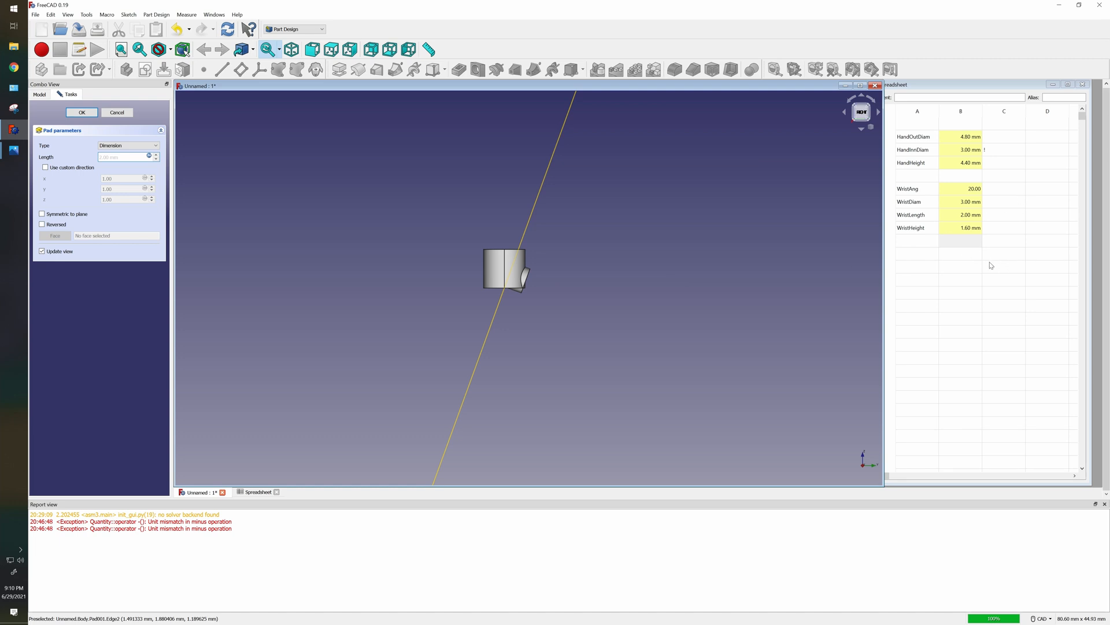
click(82, 113)
Set WristLength in spreadsheet cell B8 to =4mm.
click(958, 282)
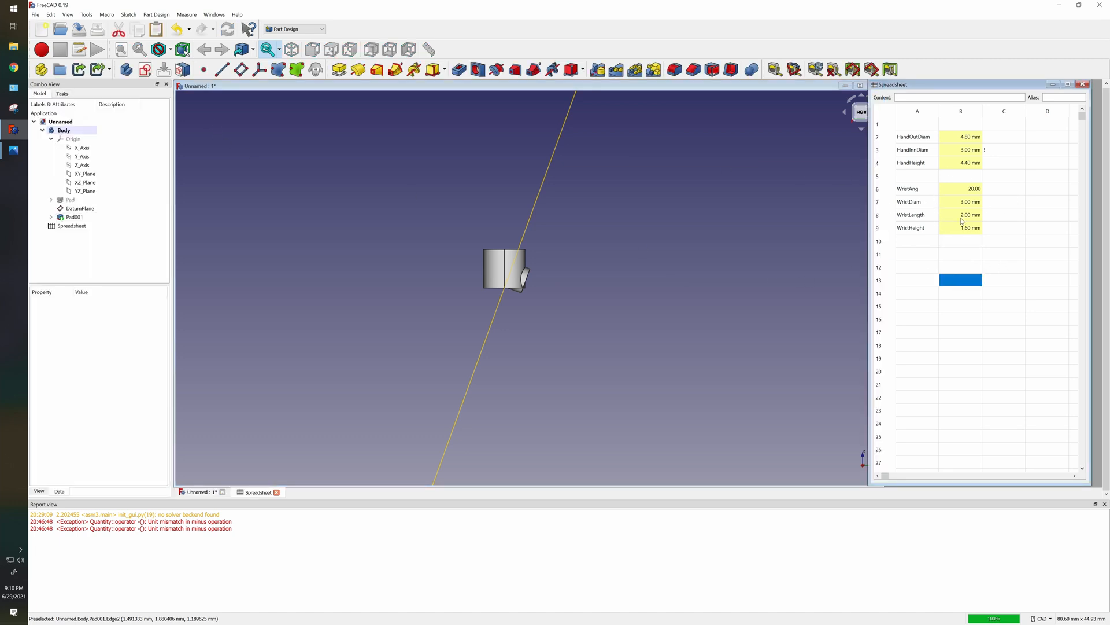
double_click(962, 217)
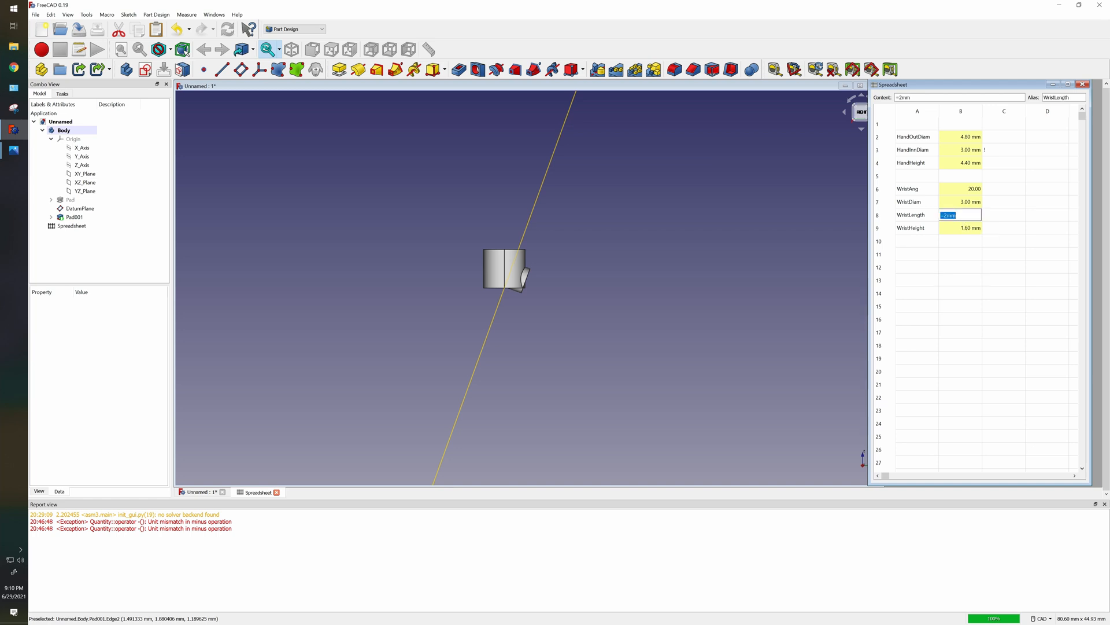
click(947, 216)
key(BackSpace)
text(4)
key(Return)
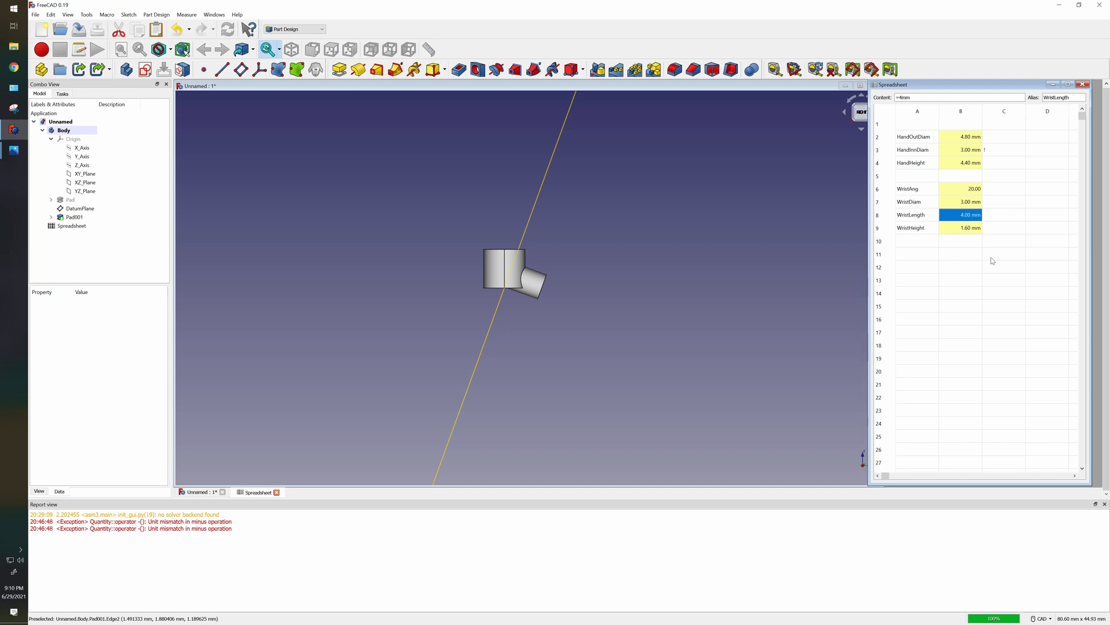
Try the formula =B7 / 2 + 1mm for WristHeight in cell B9.
scroll(525, 278, up, 6)
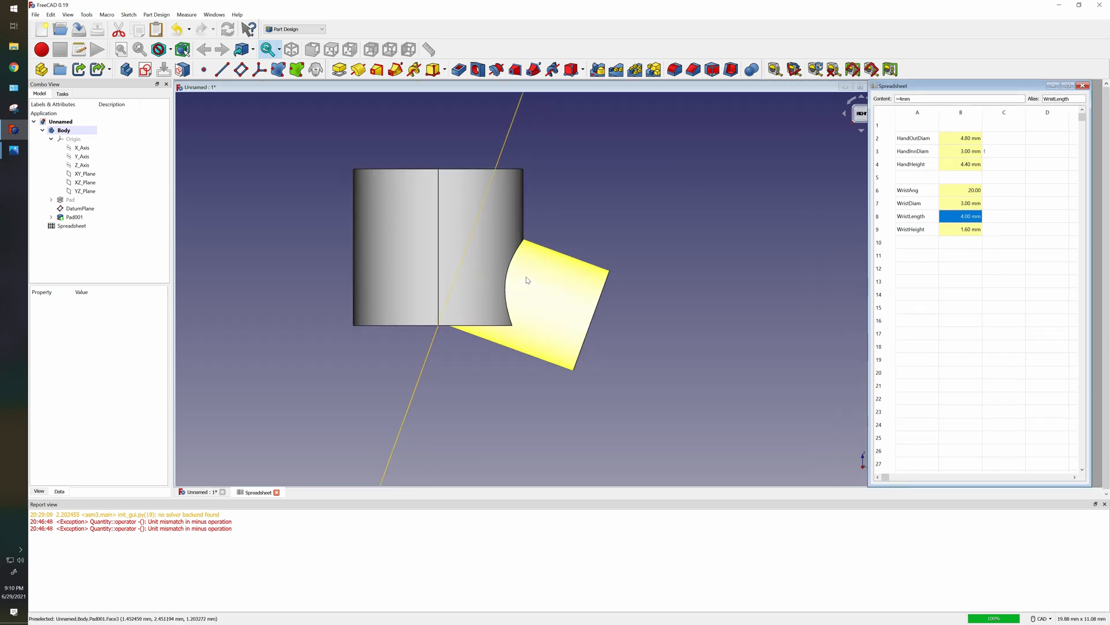
click(861, 99)
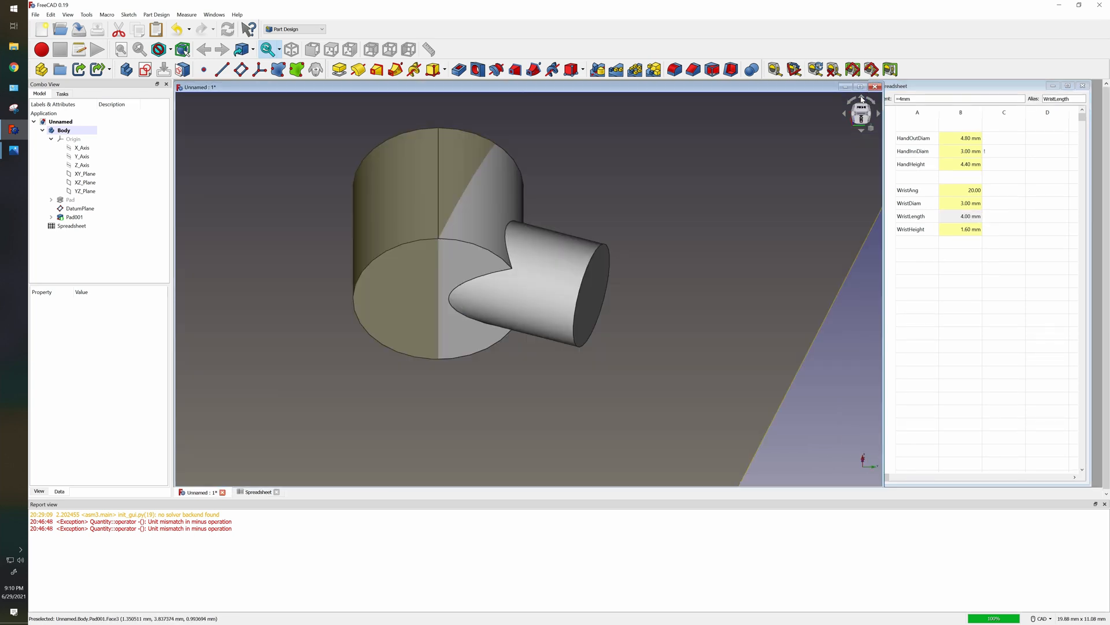
click(862, 132)
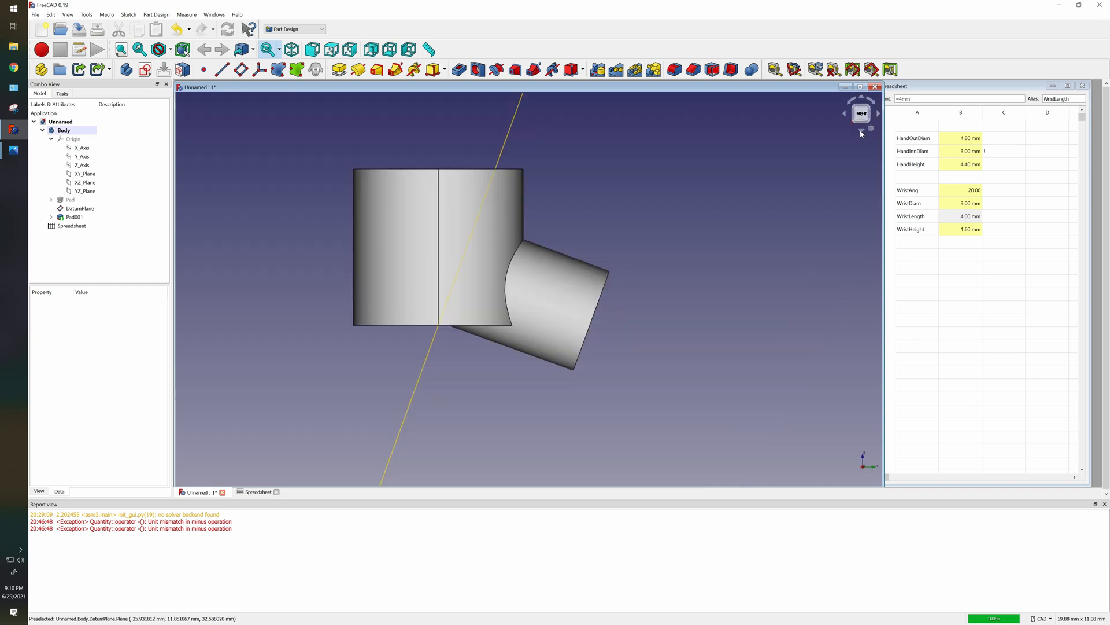
click(963, 308)
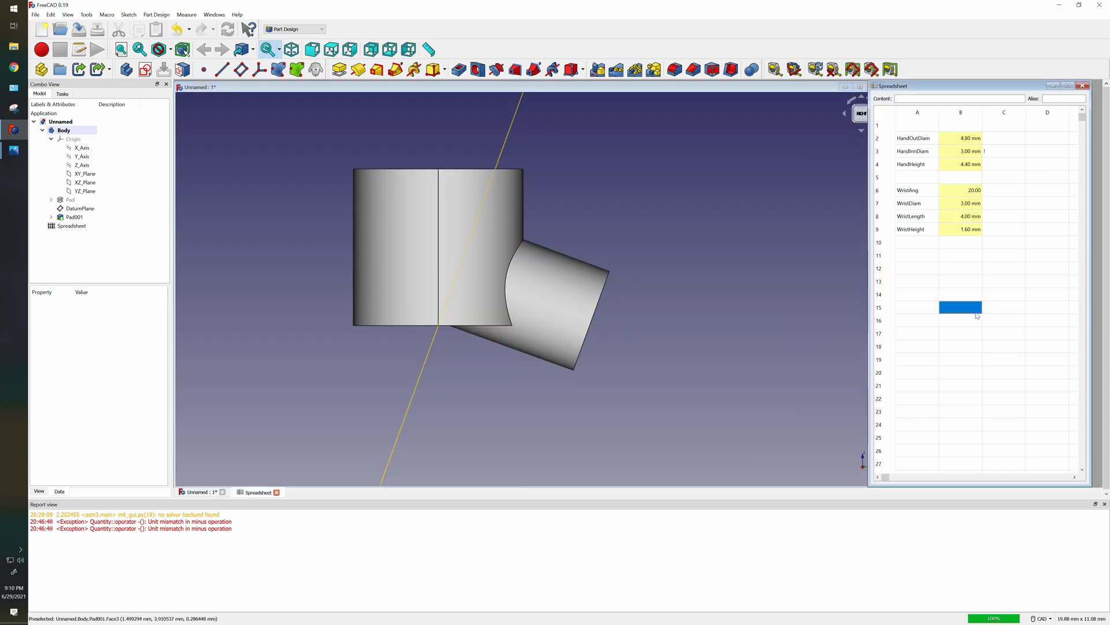
double_click(949, 234)
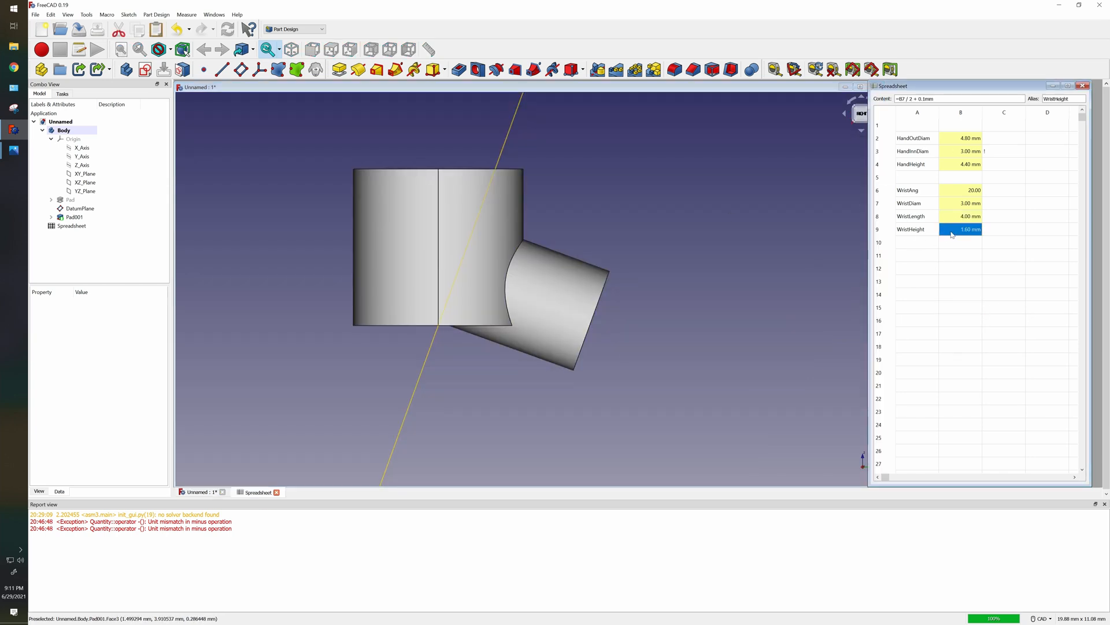
click(966, 230)
key(BackSpace)
key(BackSpace)
key(BackSpace)
text(1)
key(Return)
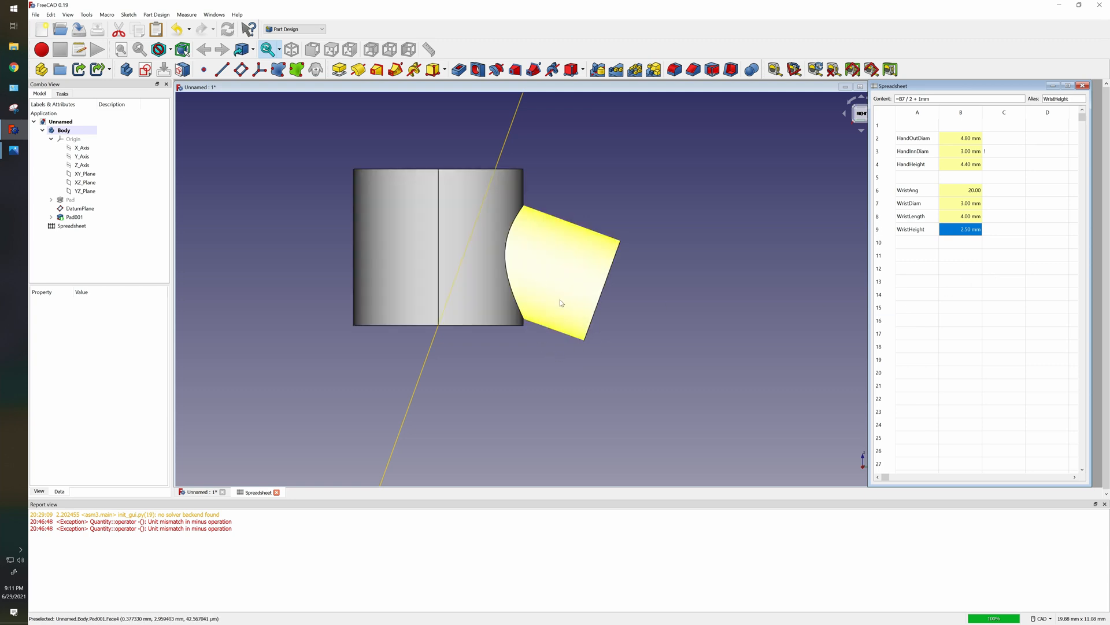
Try a 0.9 mm offset in the WristHeight formula in cell B9, making it =B7 / 2 + 0.9mm.
double_click(977, 229)
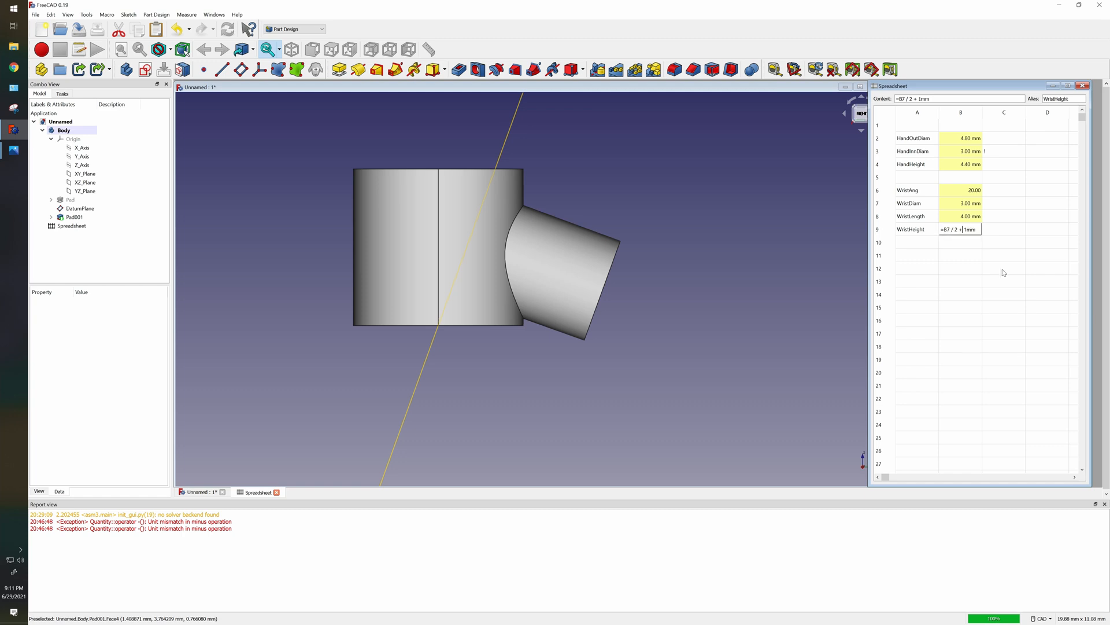
key(Delete)
text(0.9)
key(Return)
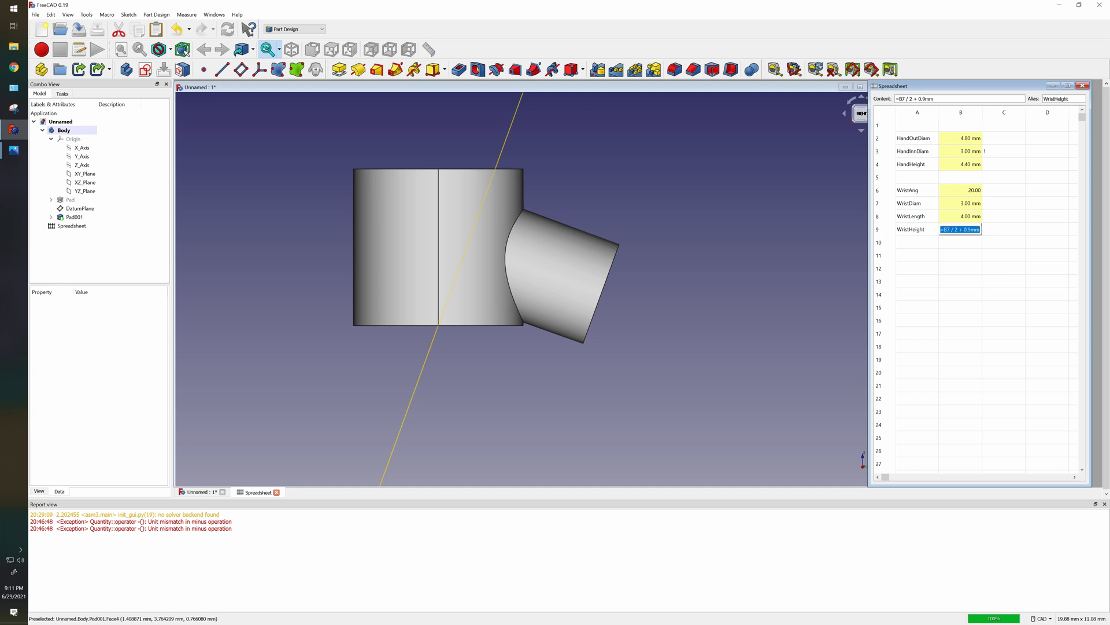
Set the WristHeight formula in cell B9 to =B7 / 2 + 0.8mm.
double_click(960, 230)
key(BackSpace)
text(8)
key(Return)
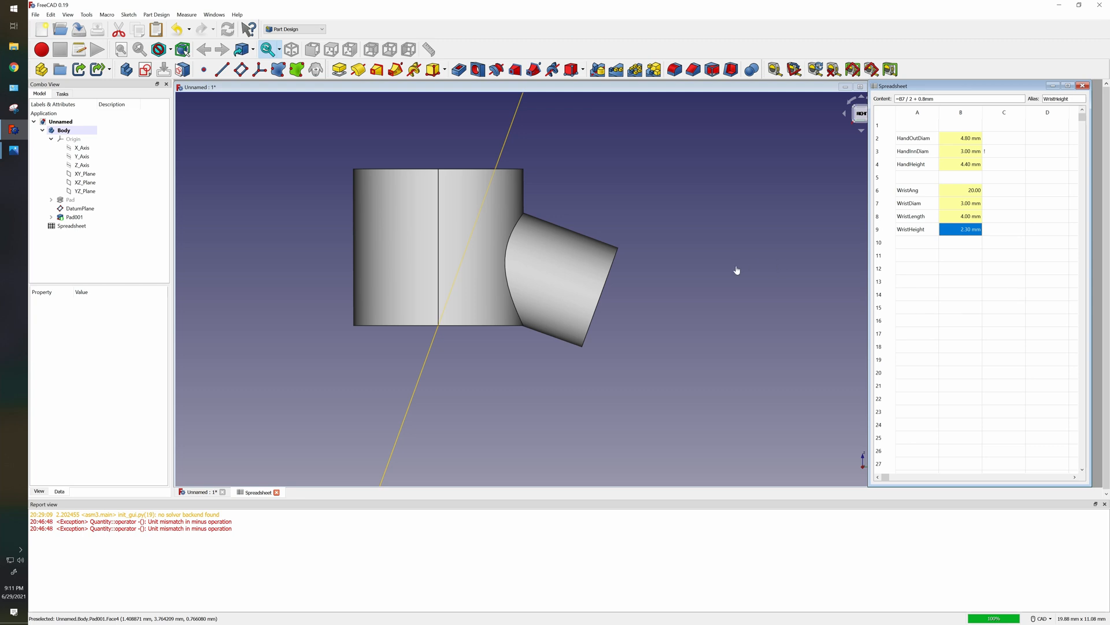
Mark the WristHeight row with an asterisk in cell C9.
click(825, 117)
click(862, 97)
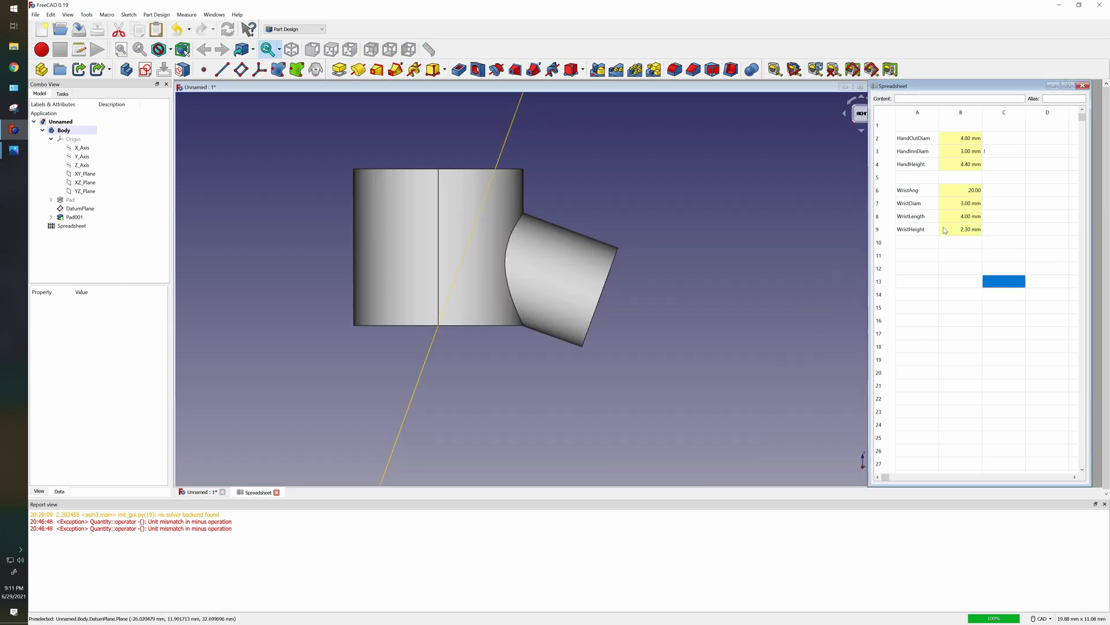
click(947, 230)
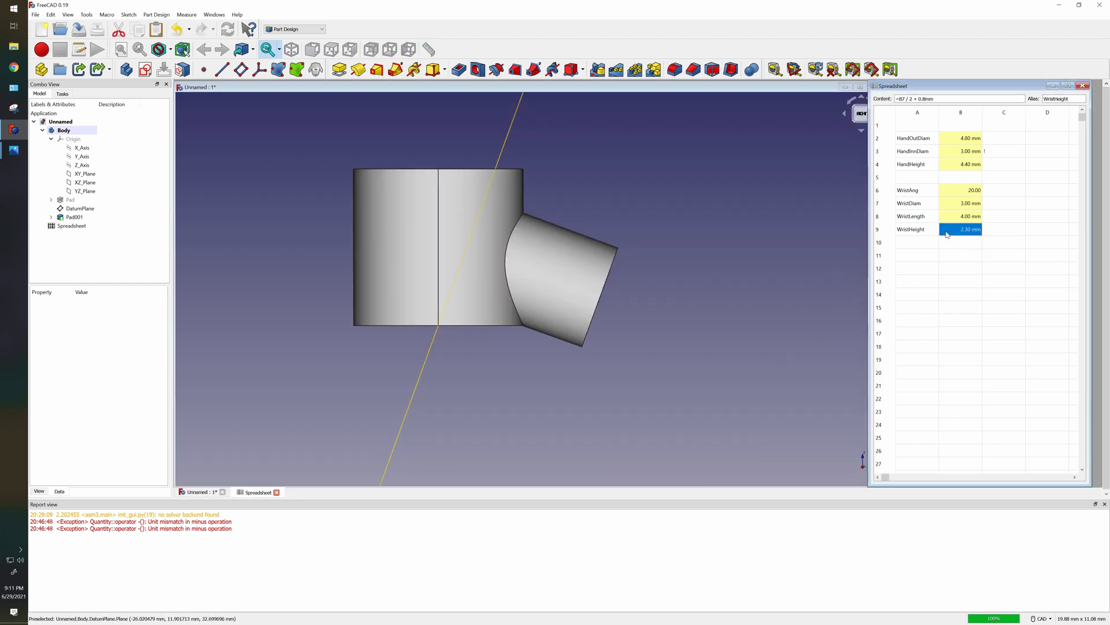
click(1010, 231)
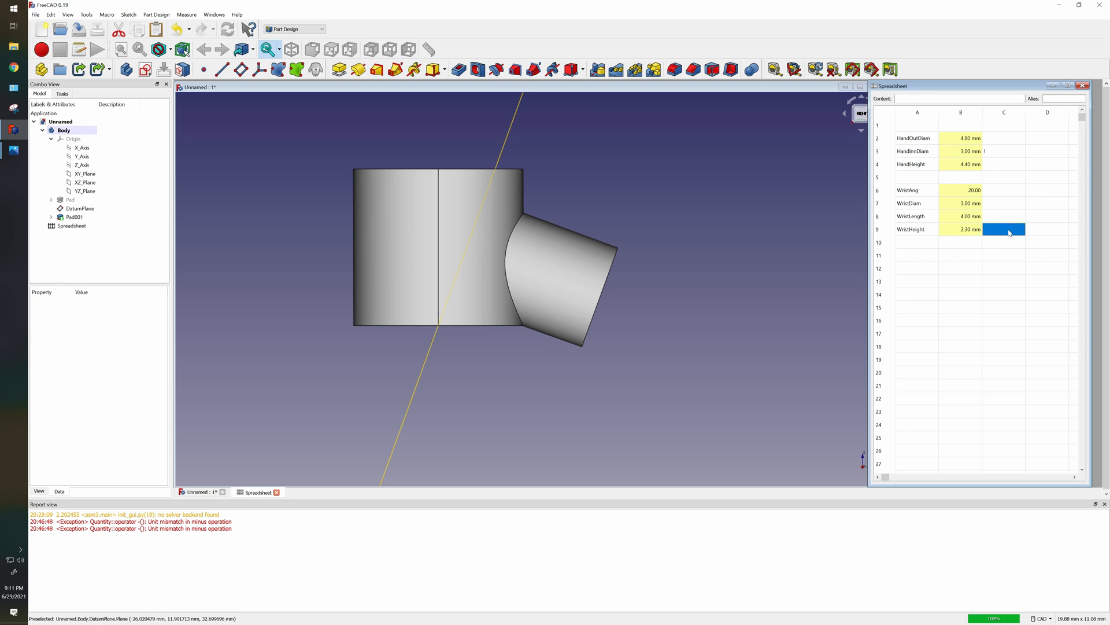
text(')
click(990, 271)
click(990, 233)
click(962, 234)
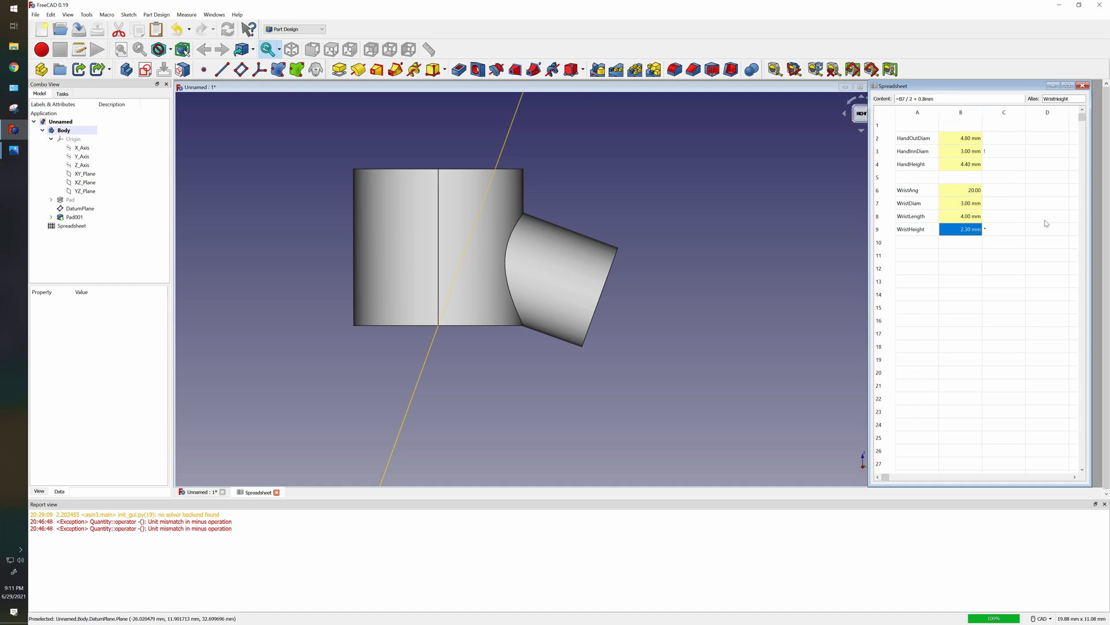
click(993, 295)
click(967, 231)
click(969, 302)
click(969, 231)
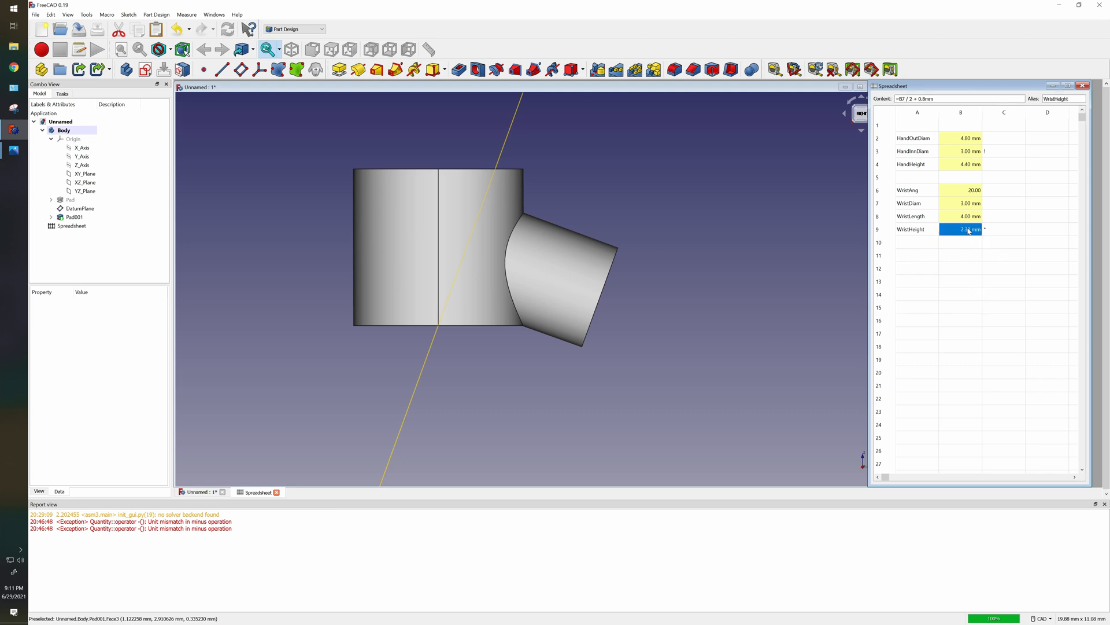
click(977, 321)
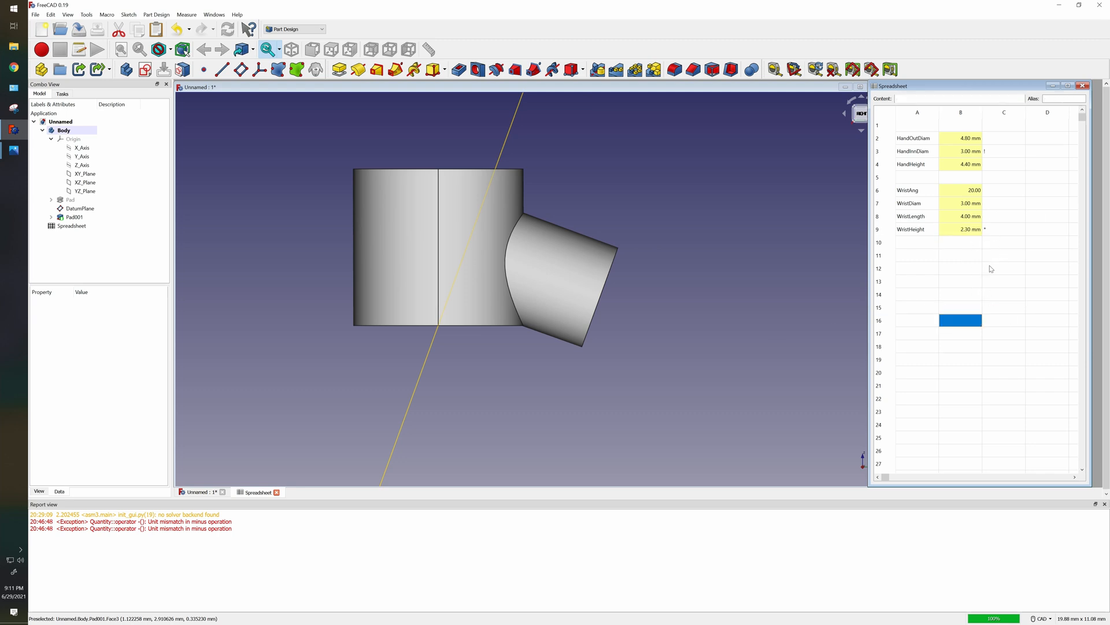
click(975, 230)
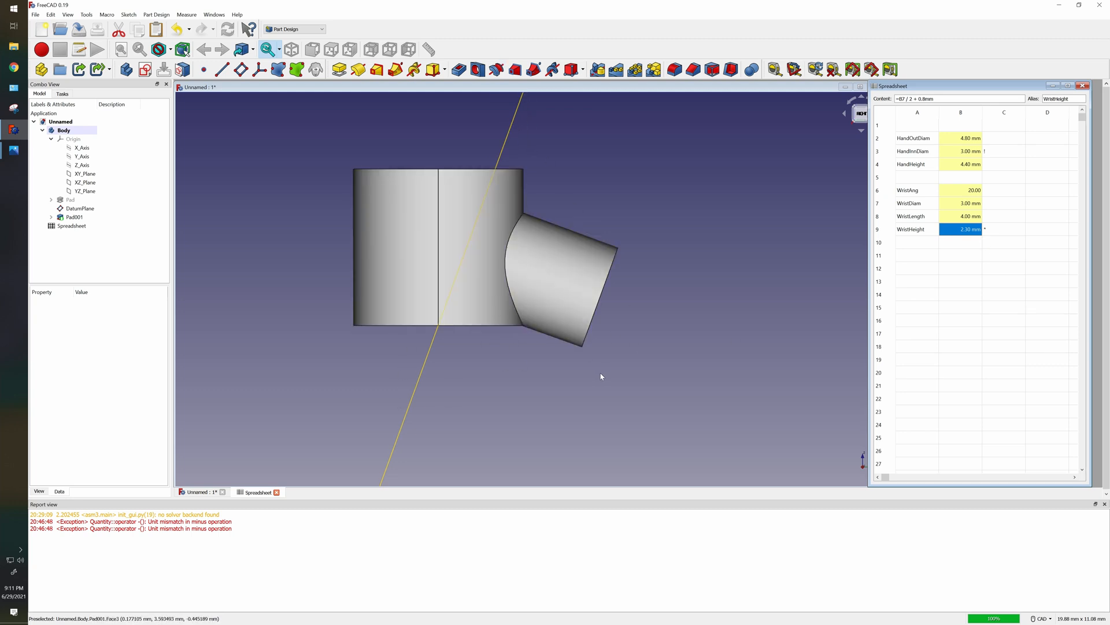
Examine the wrist's junction with the hand cylinder from several angles and select the datum plane.
click(827, 139)
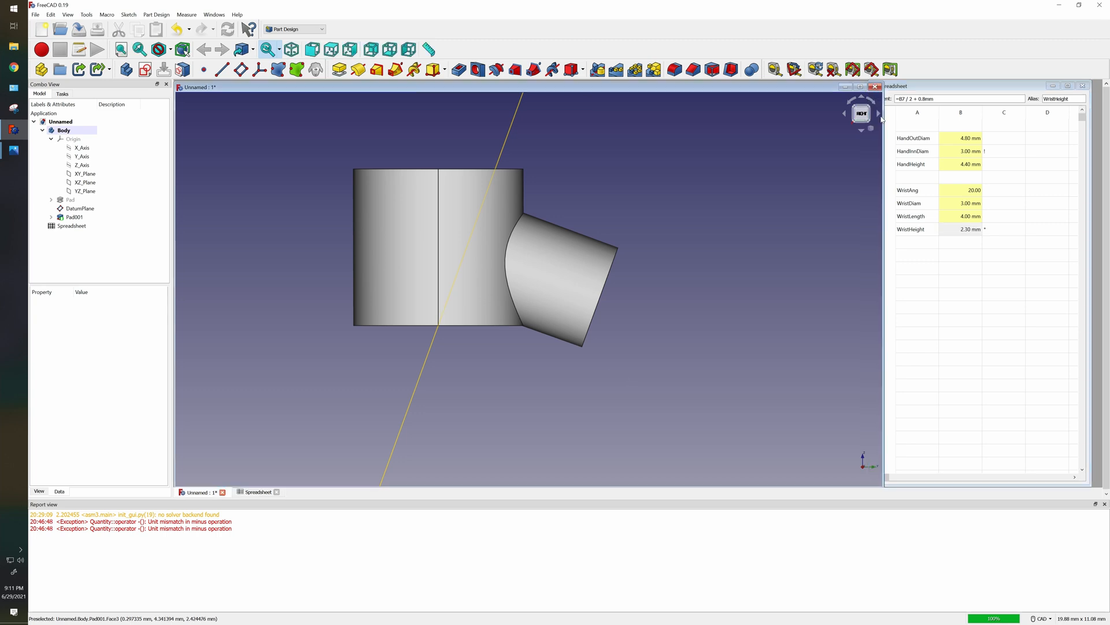
click(880, 116)
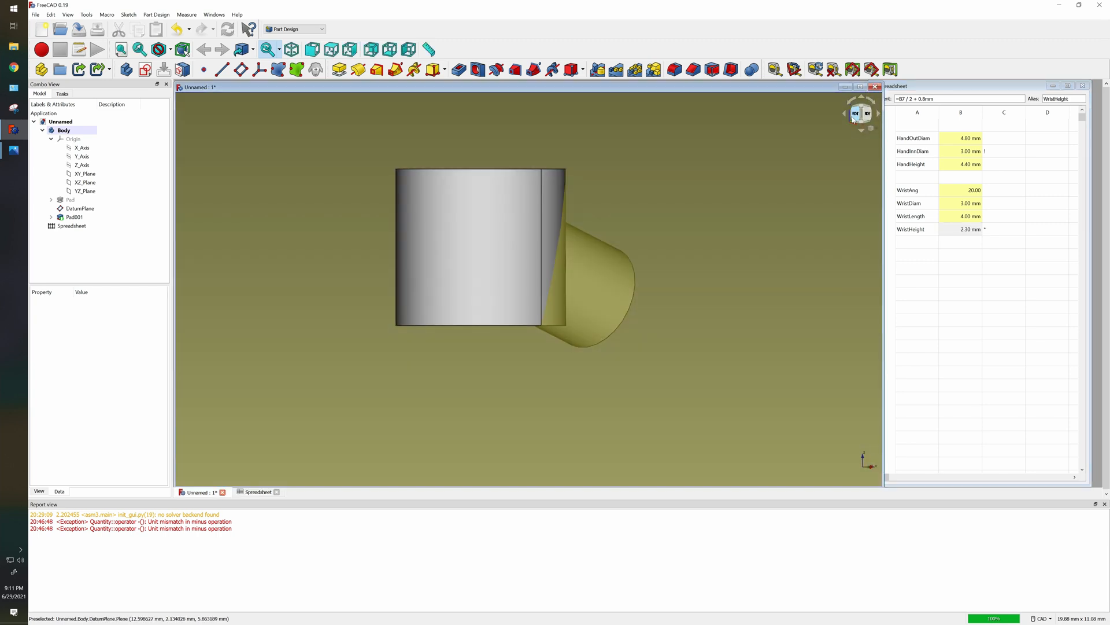
click(846, 116)
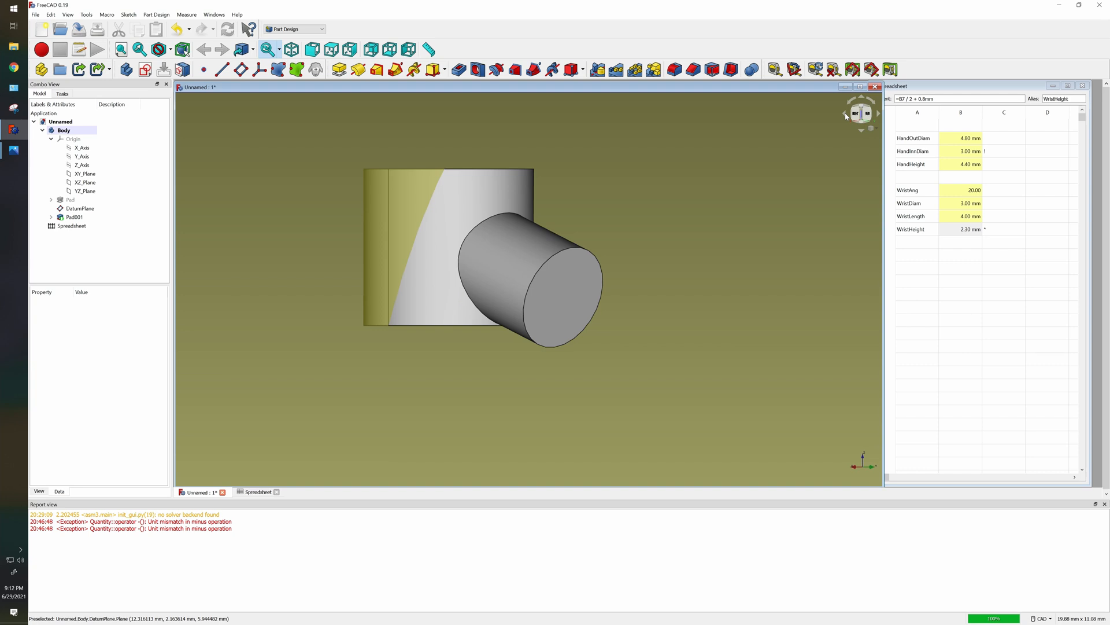
click(846, 116)
click(878, 115)
click(775, 372)
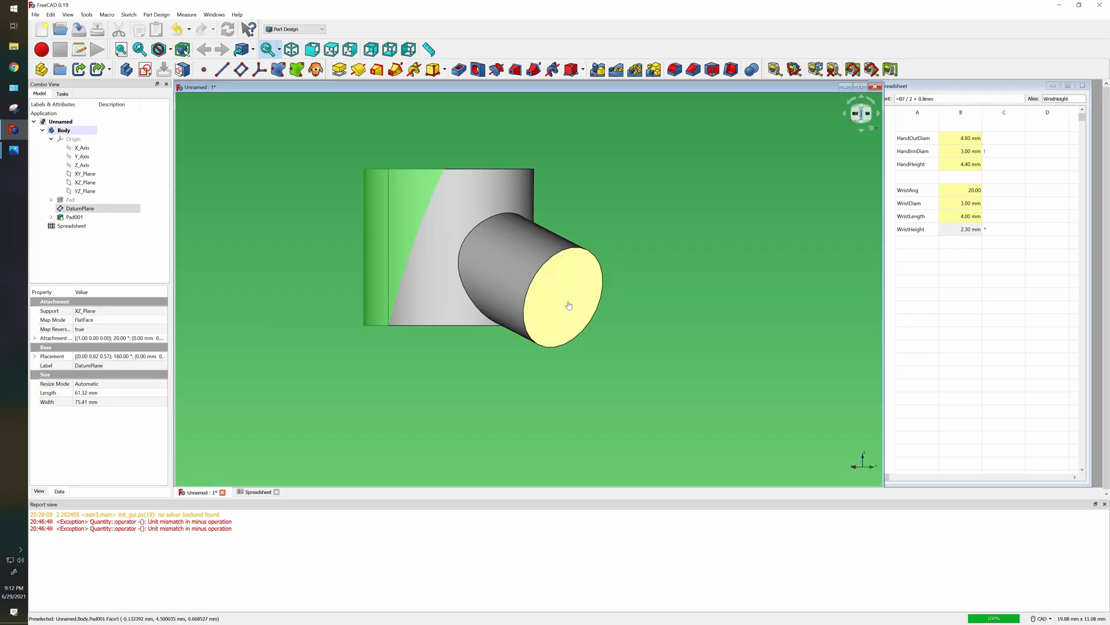
Start a sketch on the wrist's round end face and draw a circle centred on the vertical axis, about half the wrist's diameter.
click(569, 305)
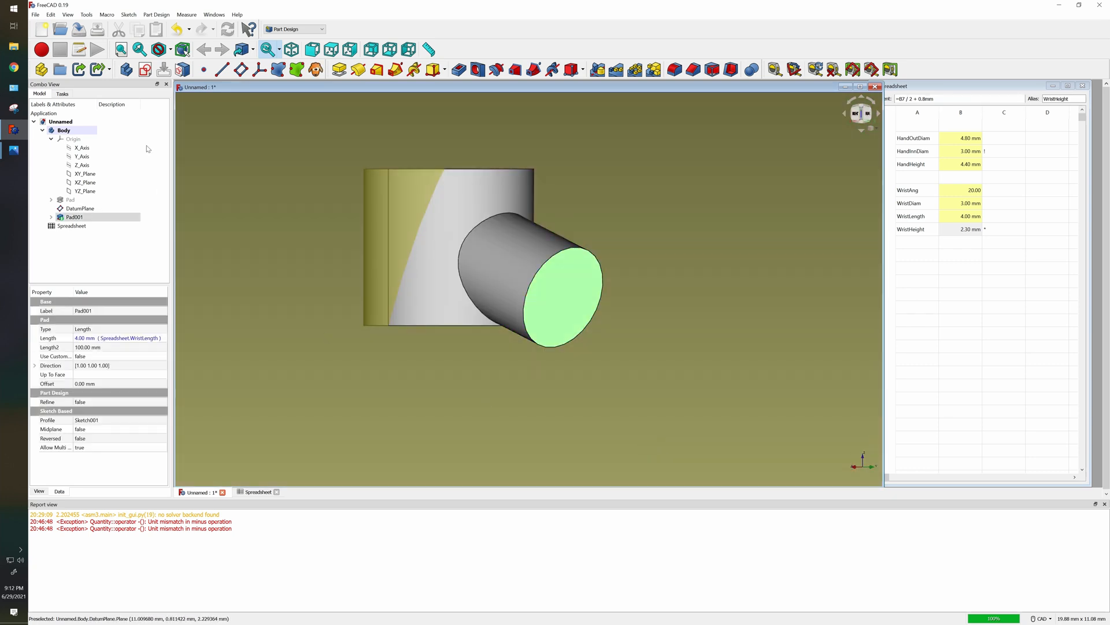
click(144, 71)
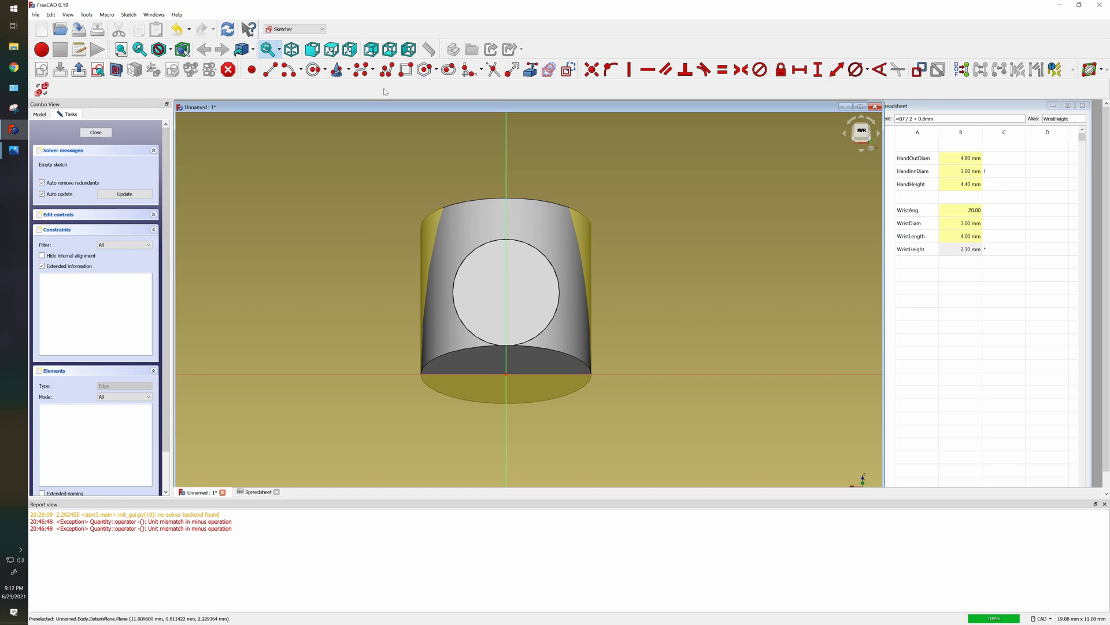
click(313, 70)
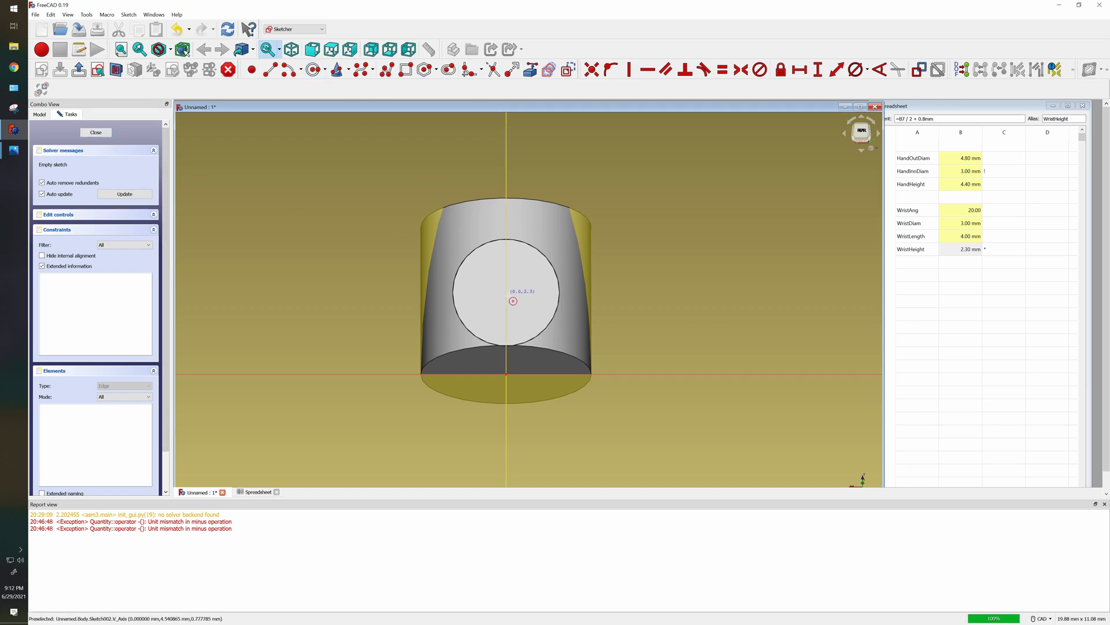
click(506, 295)
click(533, 287)
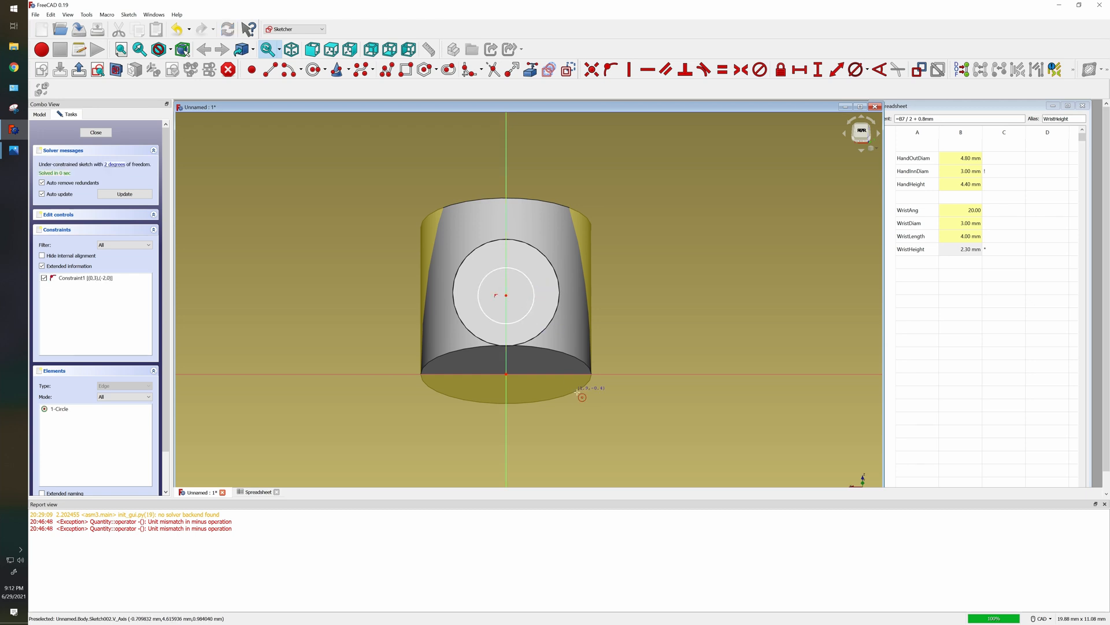
key(Escape)
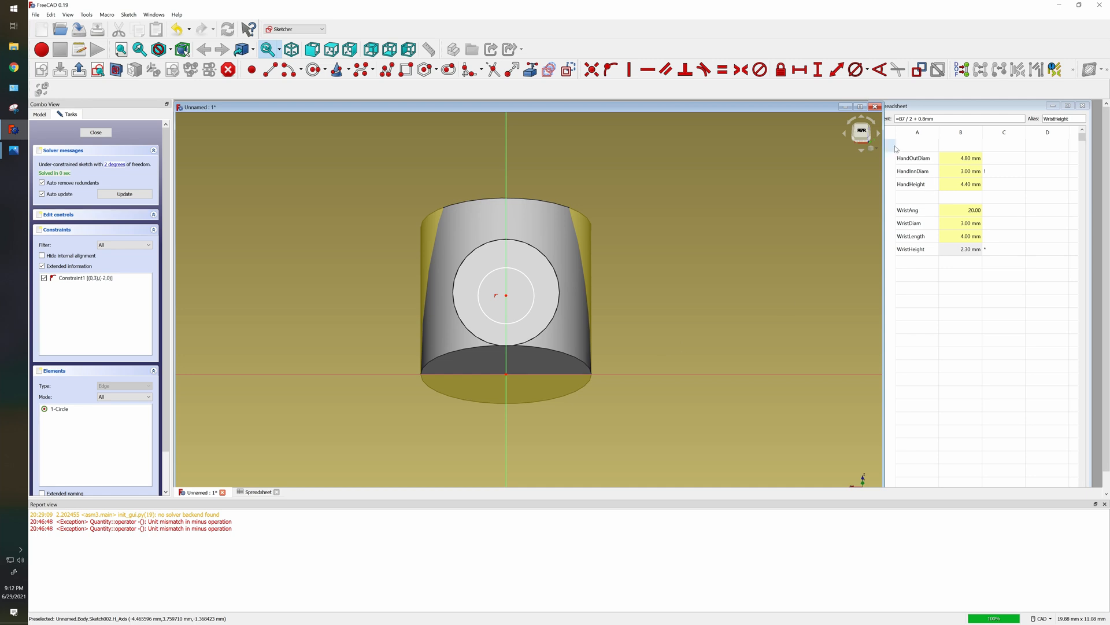
Open the empty spreadsheet cell A11 for editing, two rows below the WristHeight label.
click(880, 135)
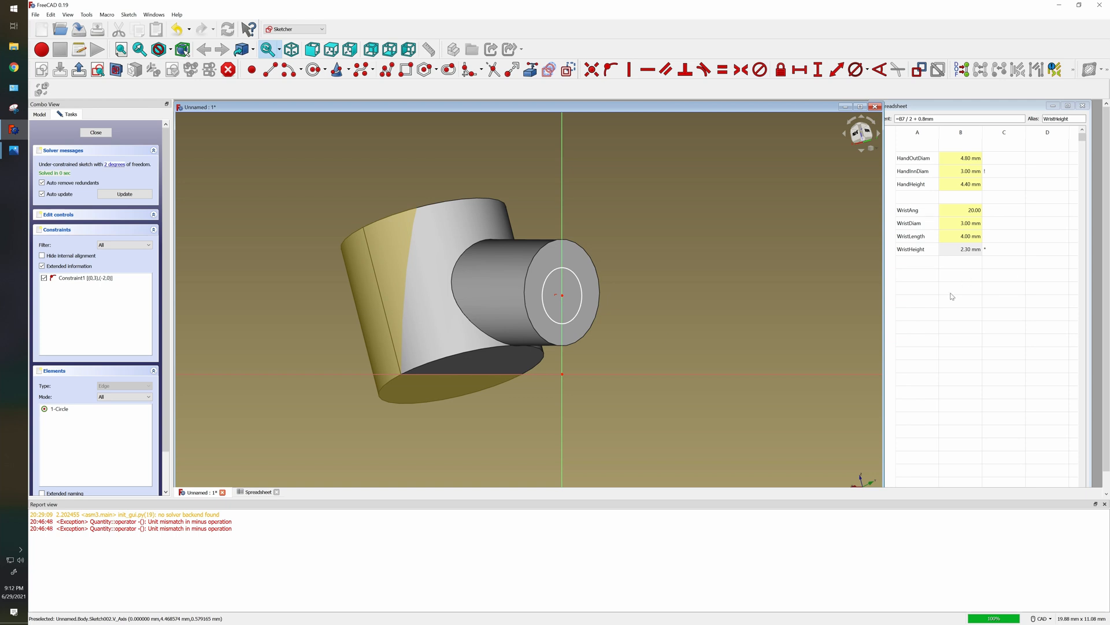
double_click(914, 279)
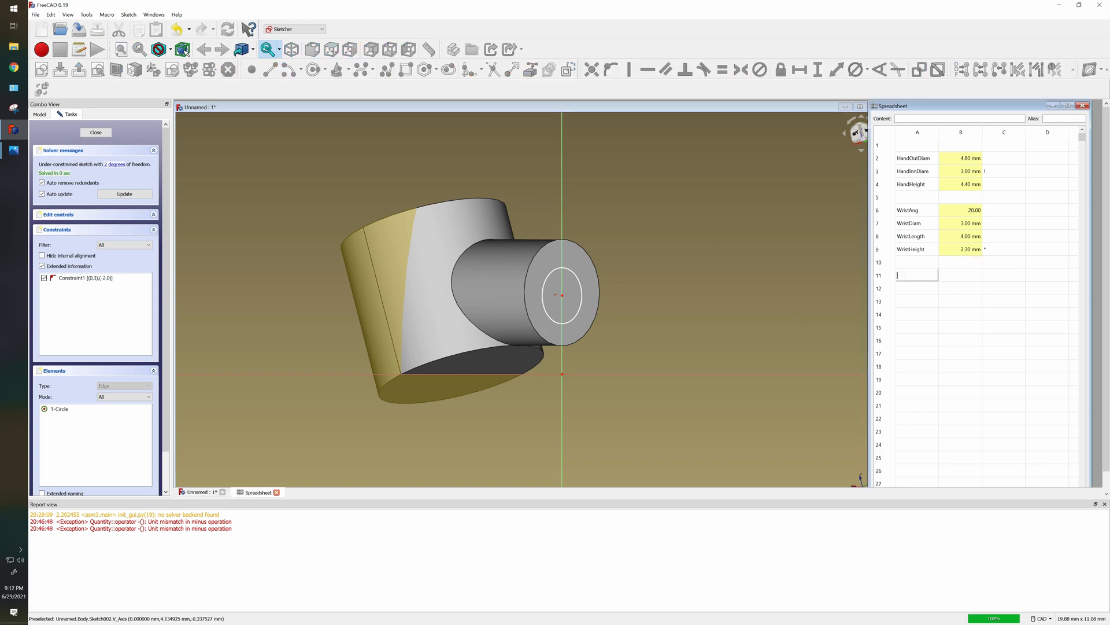
Enter the labels ArmDiam, ArmLenth and ArmOfsetHeight in spreadsheet cells A11 to A13.
text(ArmDiam)
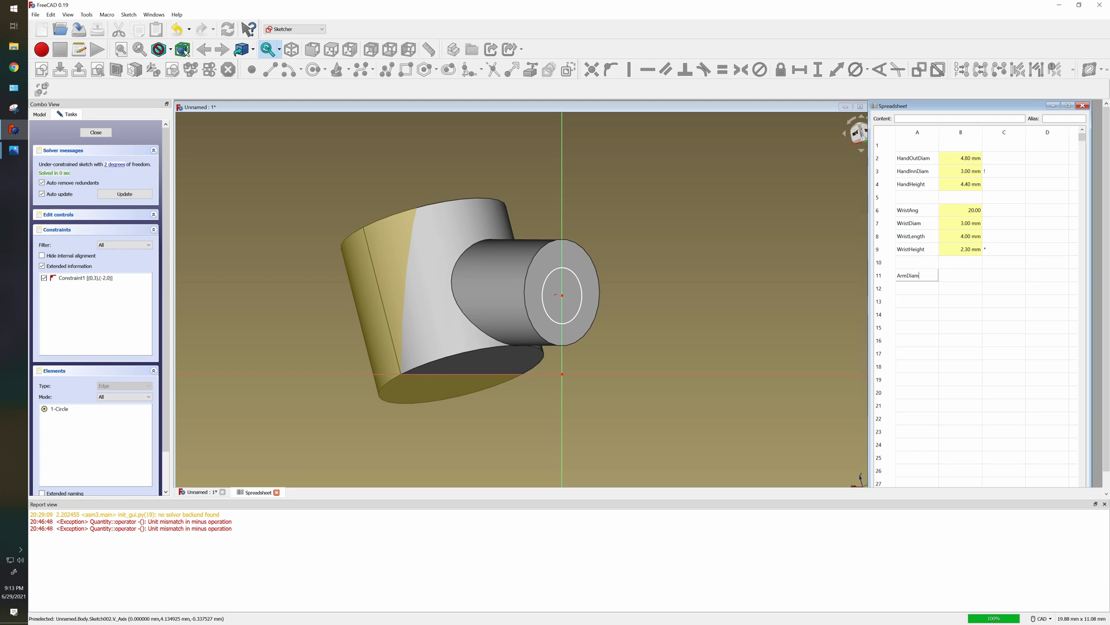
key(Return)
text(ArmLenth)
key(Return)
text(ArmOfsetHet)
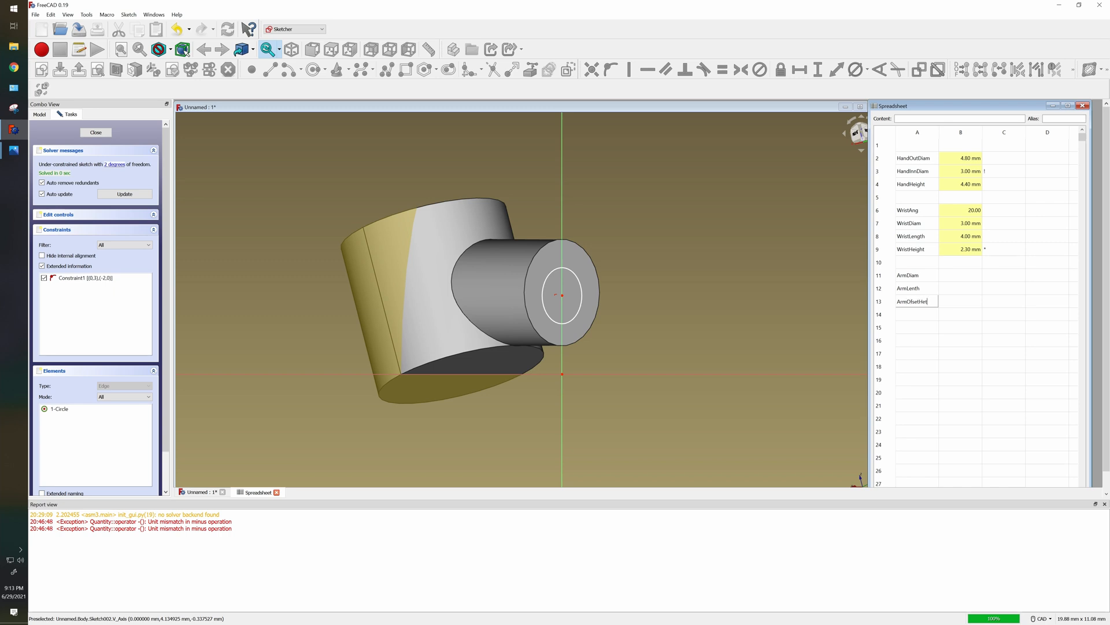
text(Height)
key(Return)
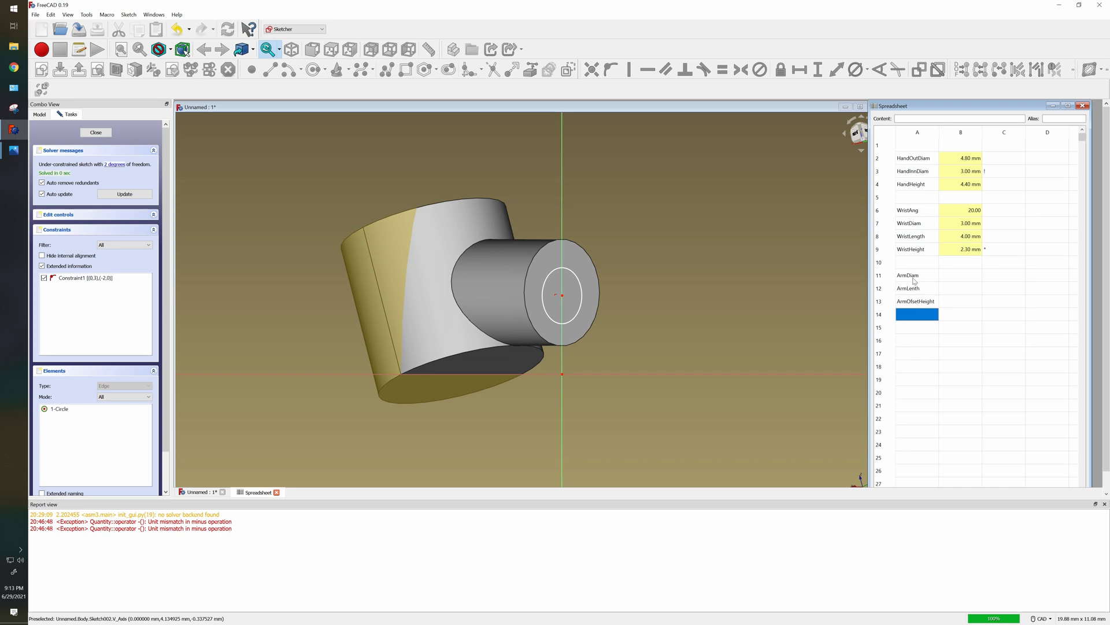
Copy the ArmDiam label and assign it as the alias of cell B11.
double_click(914, 281)
right_click(914, 281)
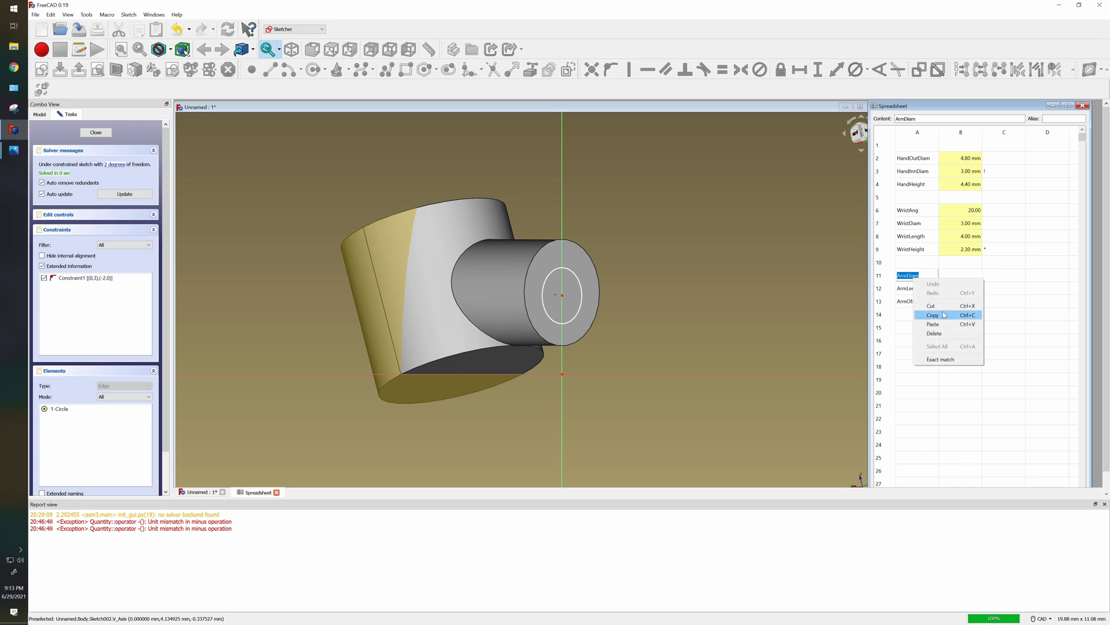
click(943, 315)
double_click(949, 277)
click(1060, 118)
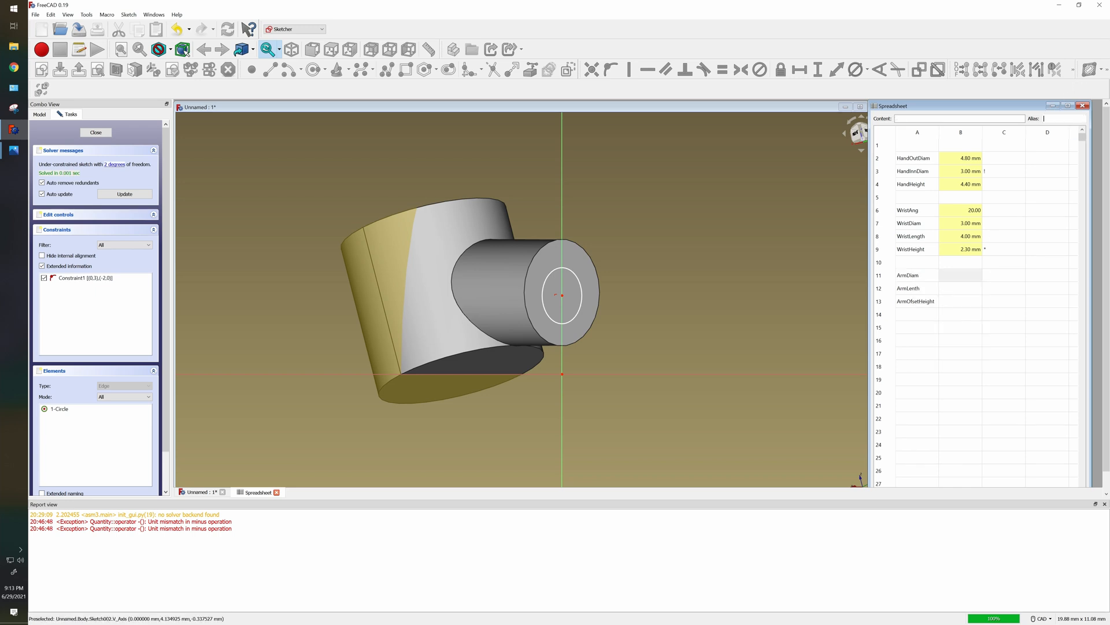
right_click(1041, 118)
click(1075, 165)
key(Return)
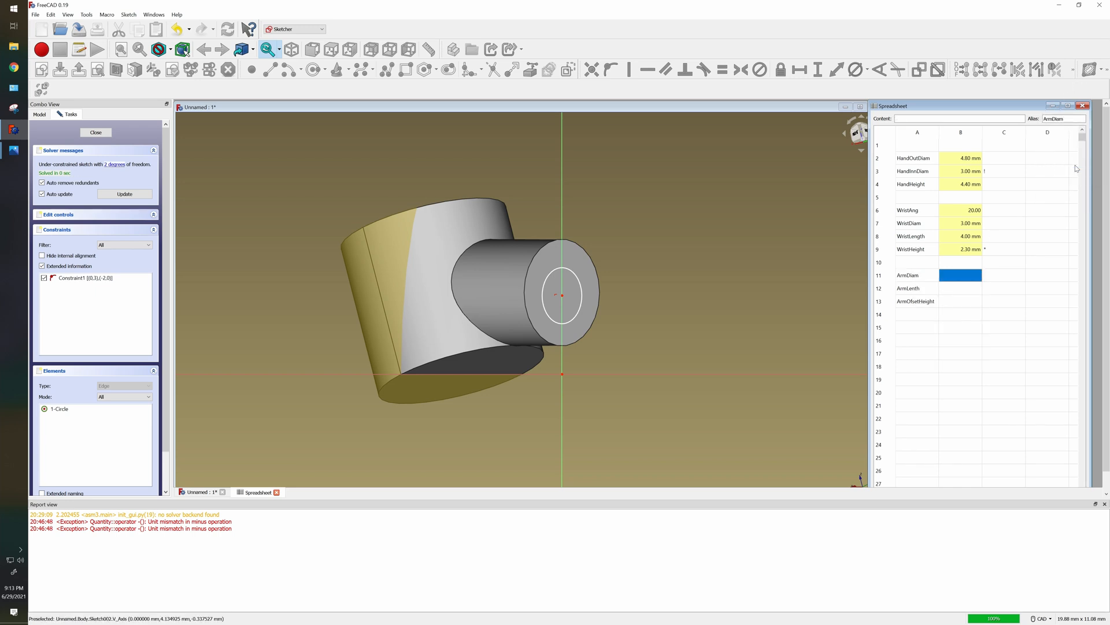
Copy the ArmLenth label and assign it as the alias of cell B12.
double_click(911, 288)
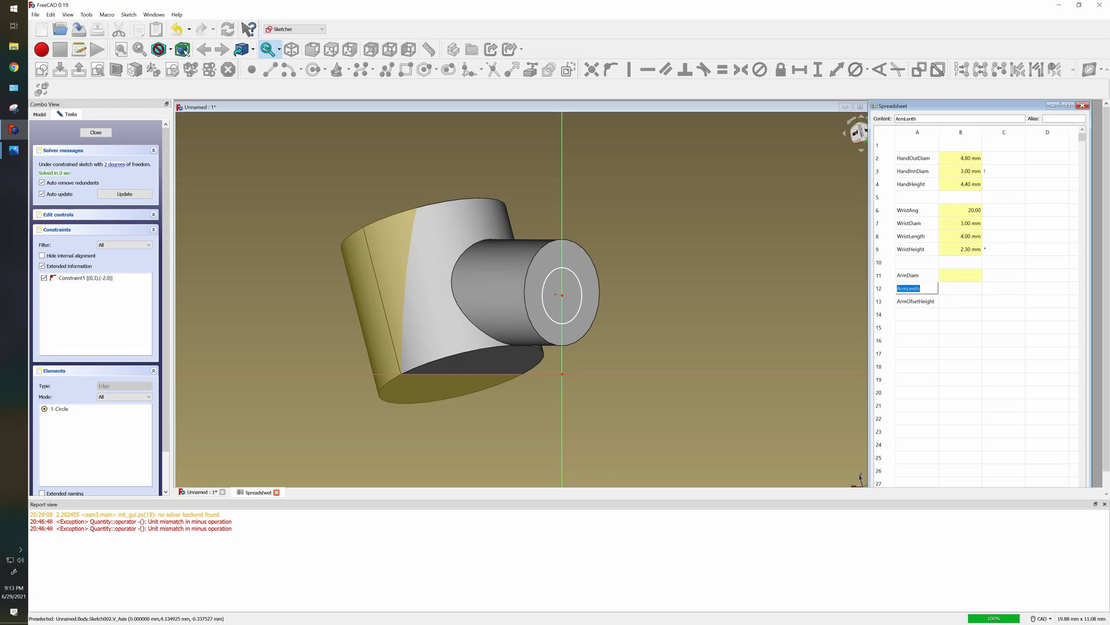
right_click(918, 292)
click(936, 326)
click(956, 288)
click(1062, 119)
right_click(1061, 119)
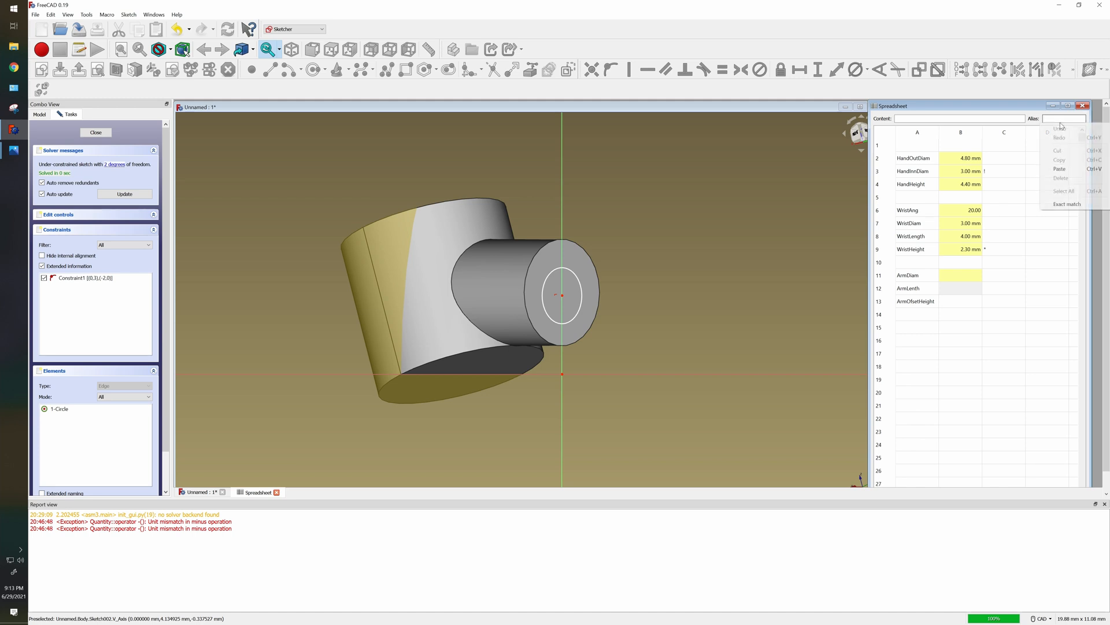
click(1064, 169)
key(Return)
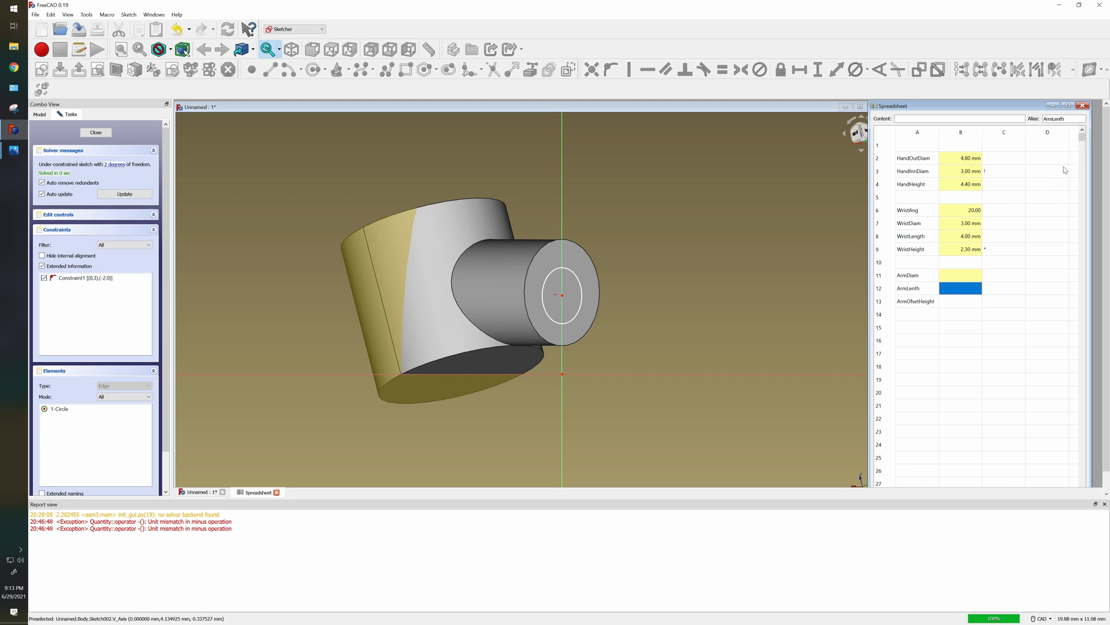
click(986, 316)
Copy the ArmOfsetHeight label and assign it as the alias of cell B13.
double_click(927, 300)
right_click(926, 300)
click(938, 338)
double_click(956, 303)
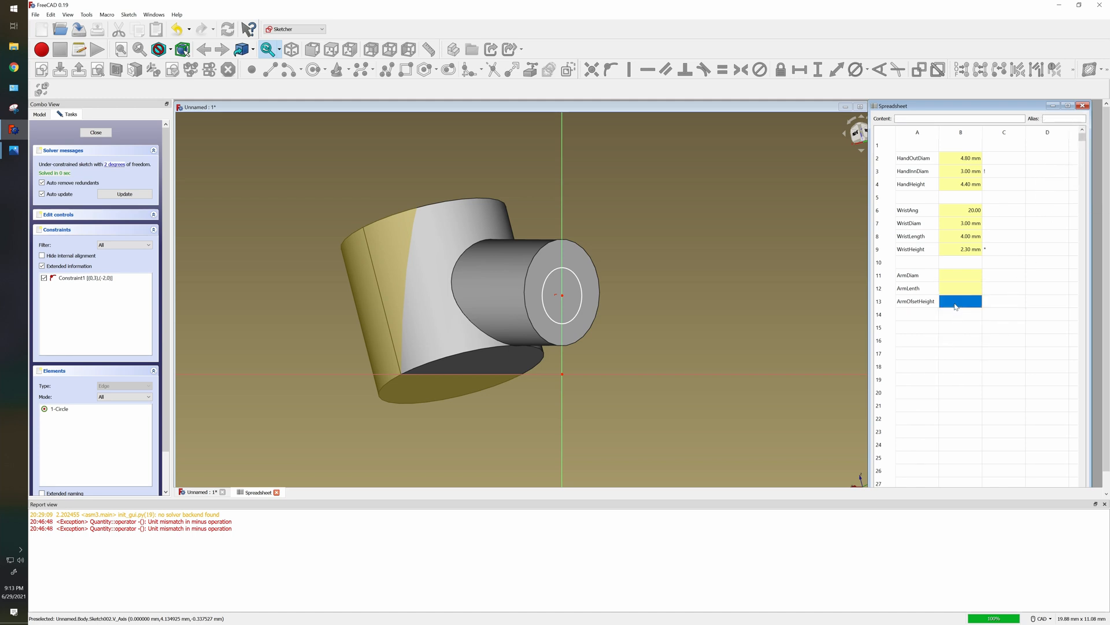
click(1044, 118)
right_click(1045, 118)
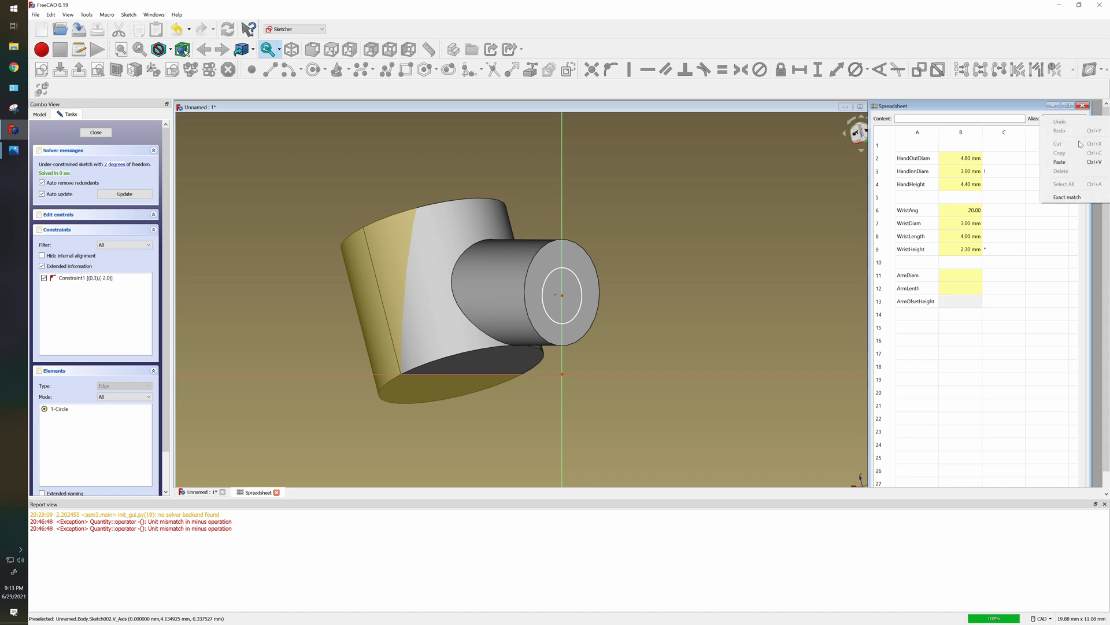
click(1079, 162)
click(1045, 184)
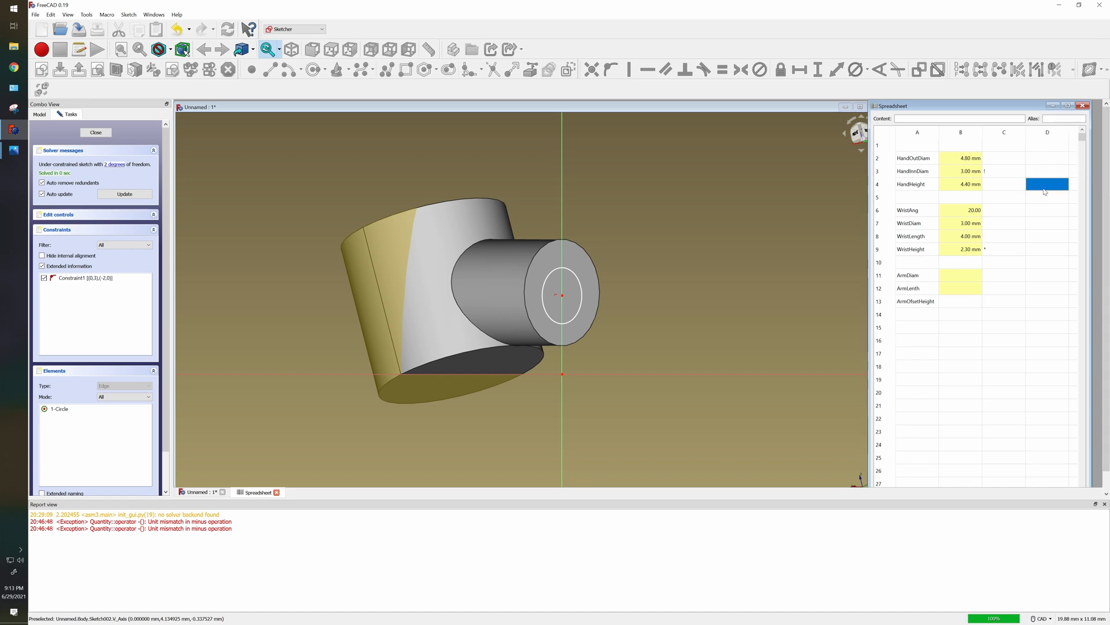
double_click(960, 301)
right_click(1045, 118)
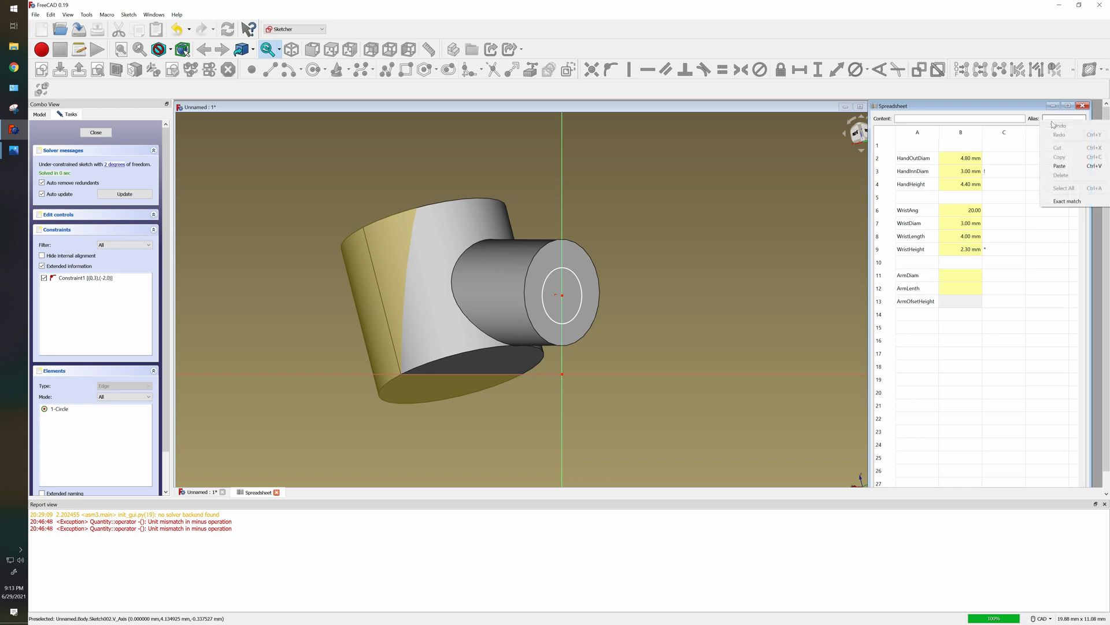
click(1073, 167)
key(Return)
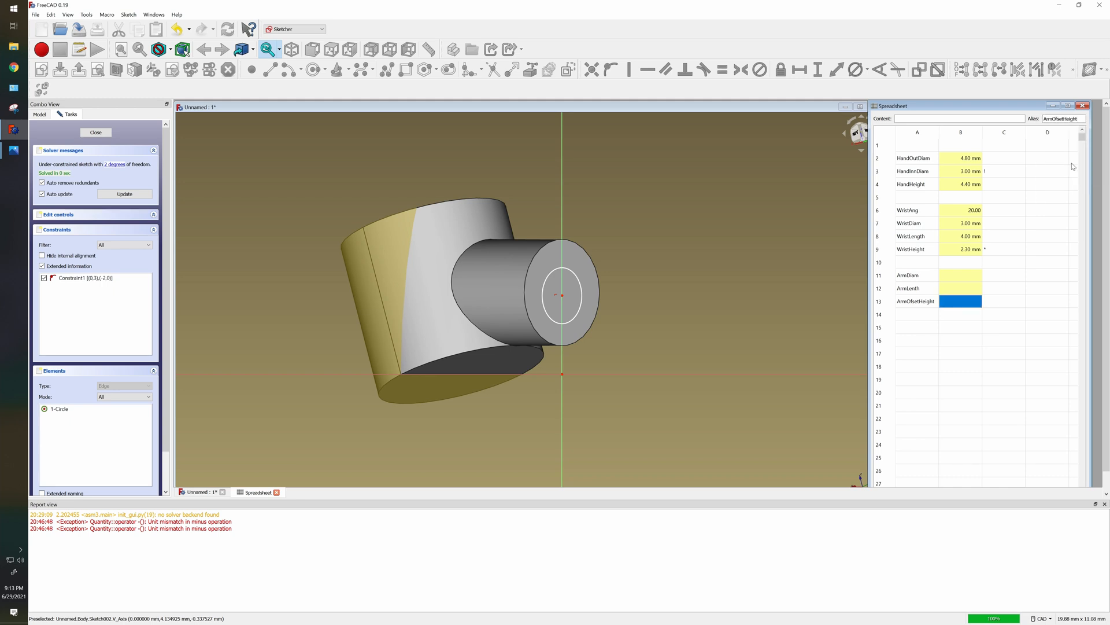
click(976, 318)
click(946, 331)
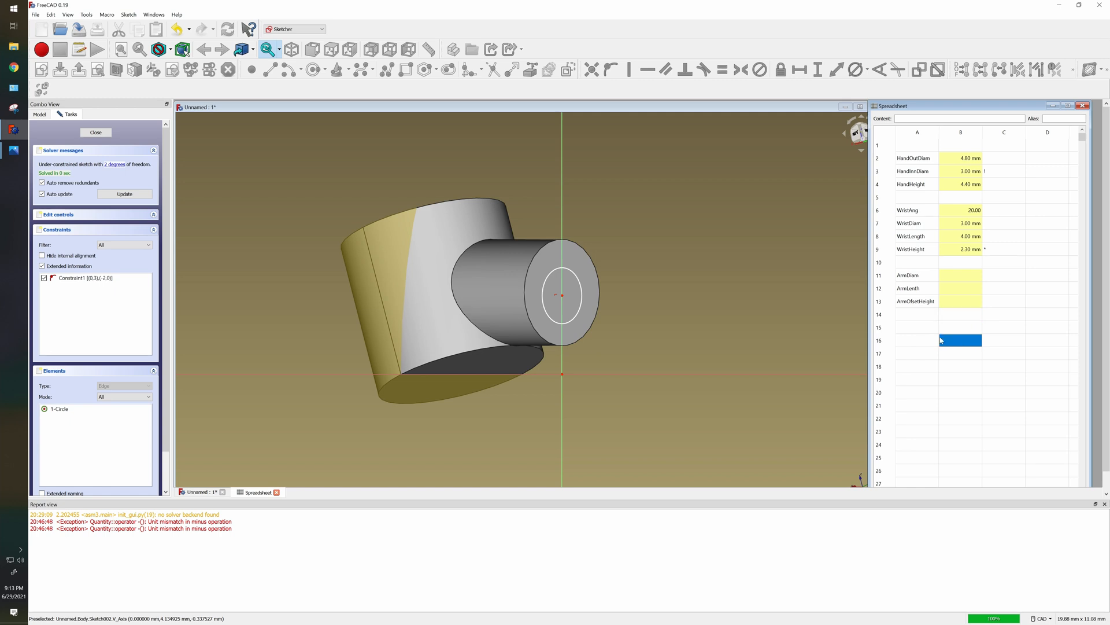
click(923, 332)
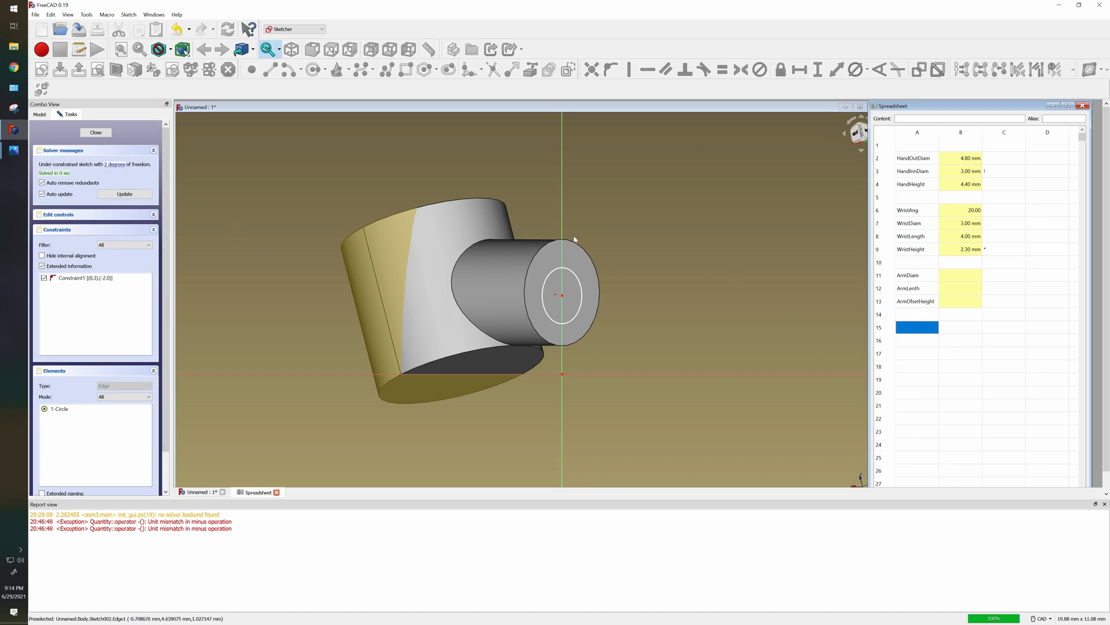
Constrain the diameter of the circle on the wrist's end face with the formula Spreadsheet.ArmDiam.
click(581, 297)
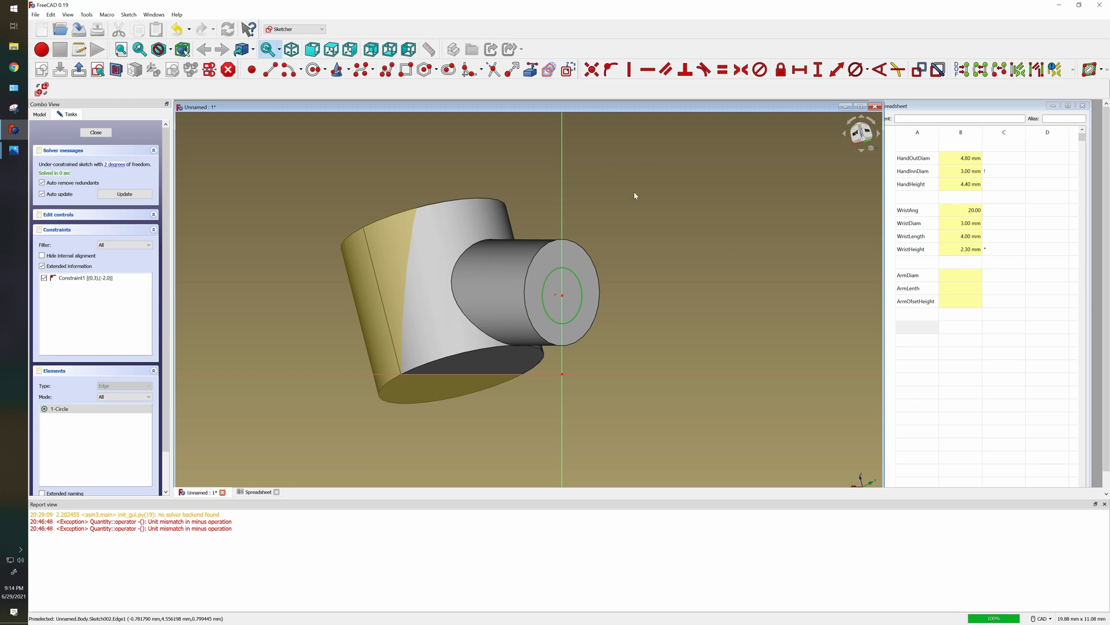
click(856, 70)
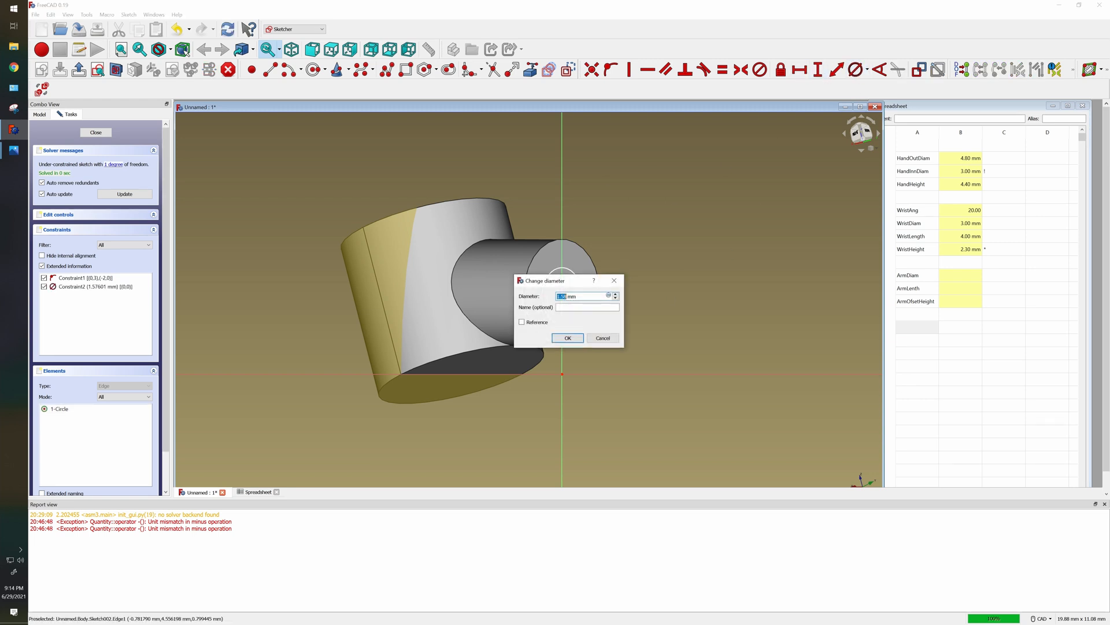
click(608, 296)
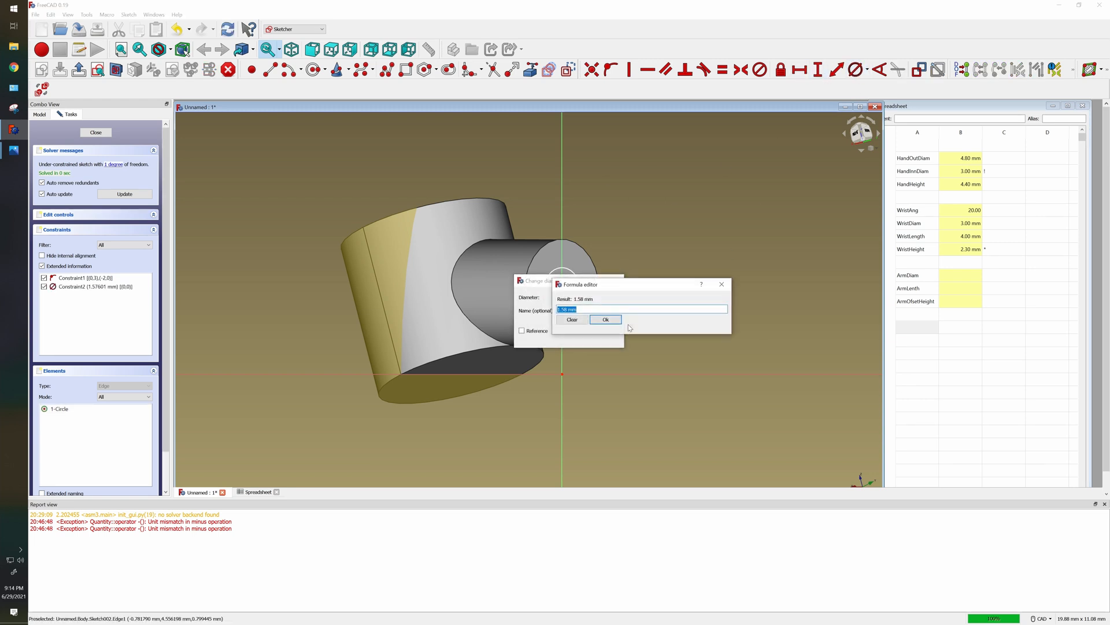
text(sprea)
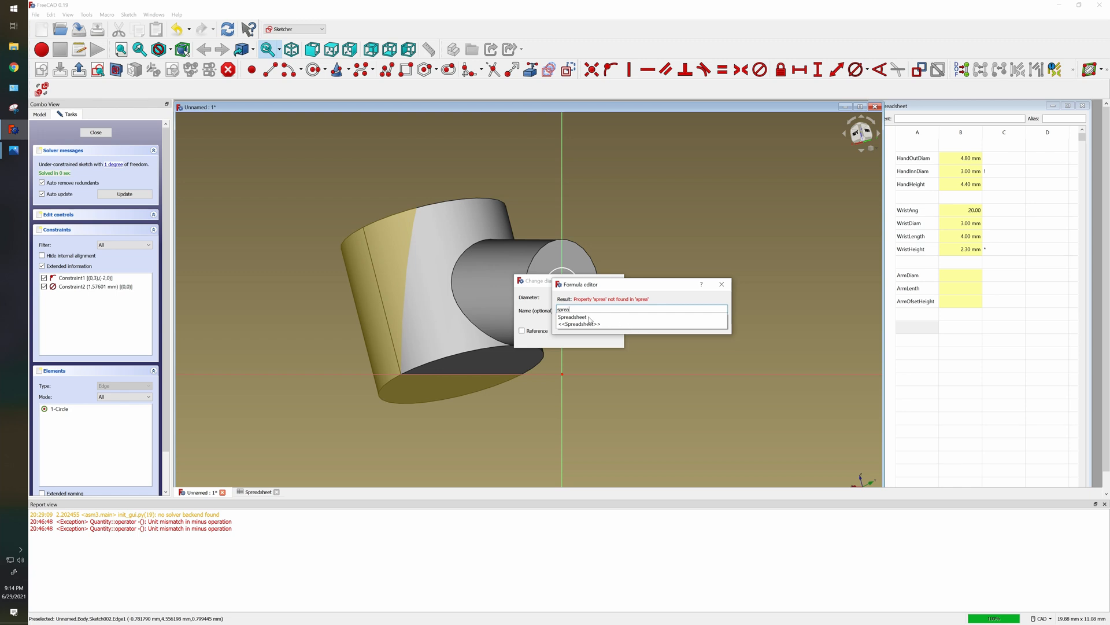
click(591, 317)
text(.arm)
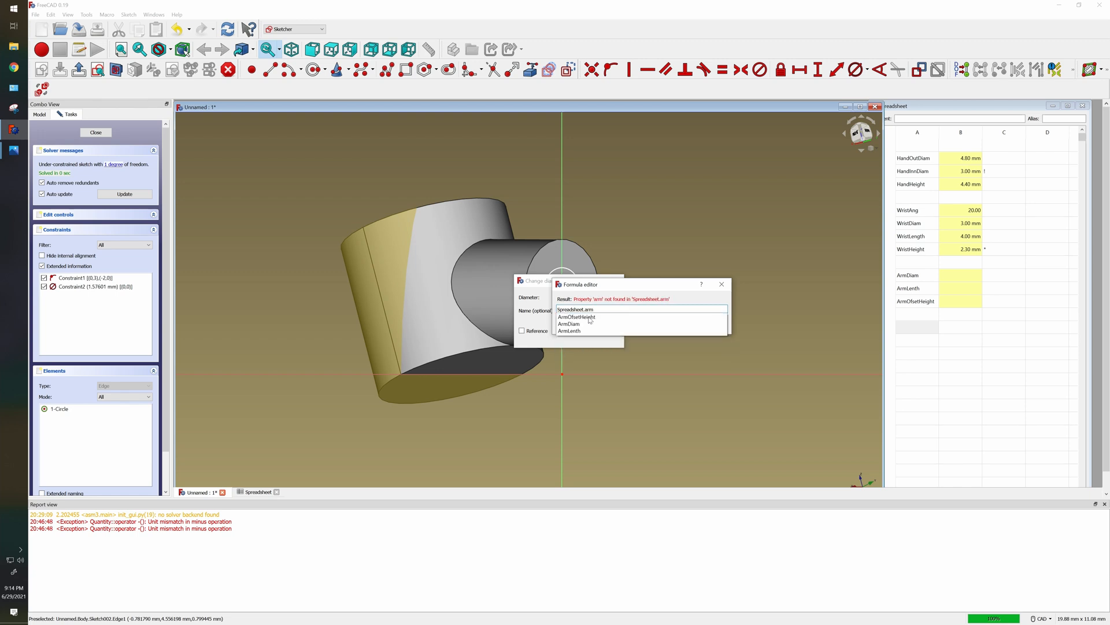
click(580, 325)
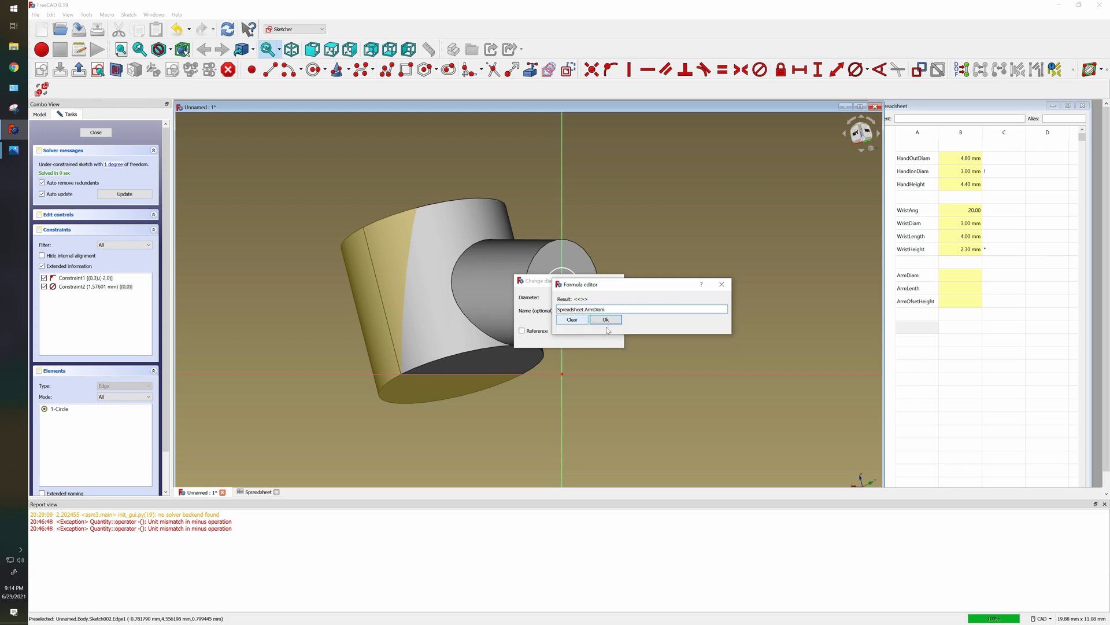
click(605, 321)
click(558, 339)
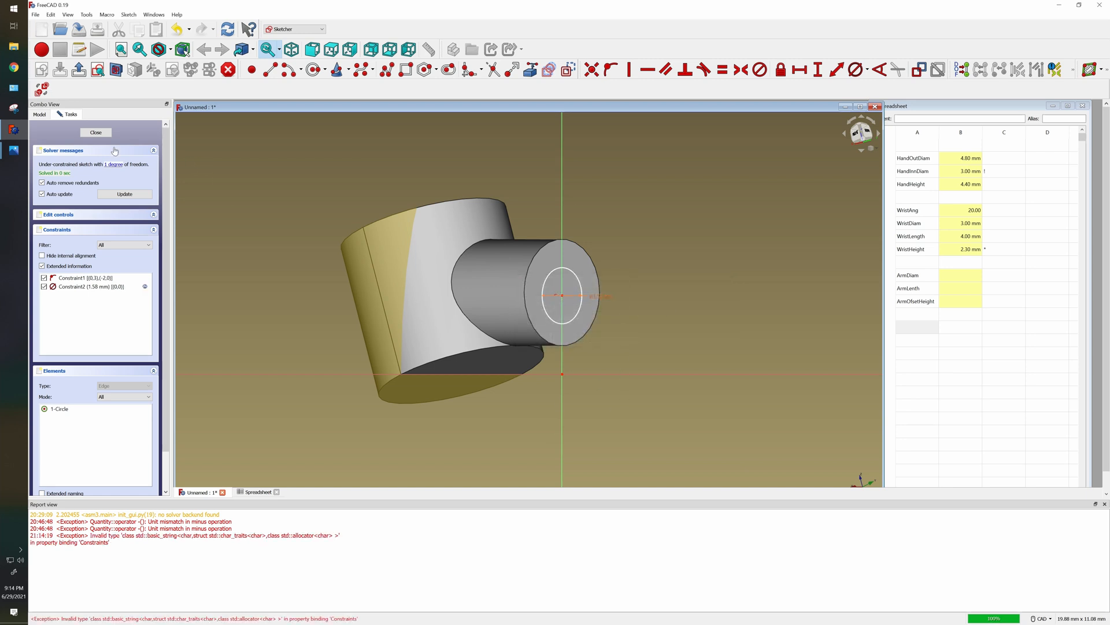
Close the arm circle sketch and try to pad it at the default length, undoing the pad.
click(87, 134)
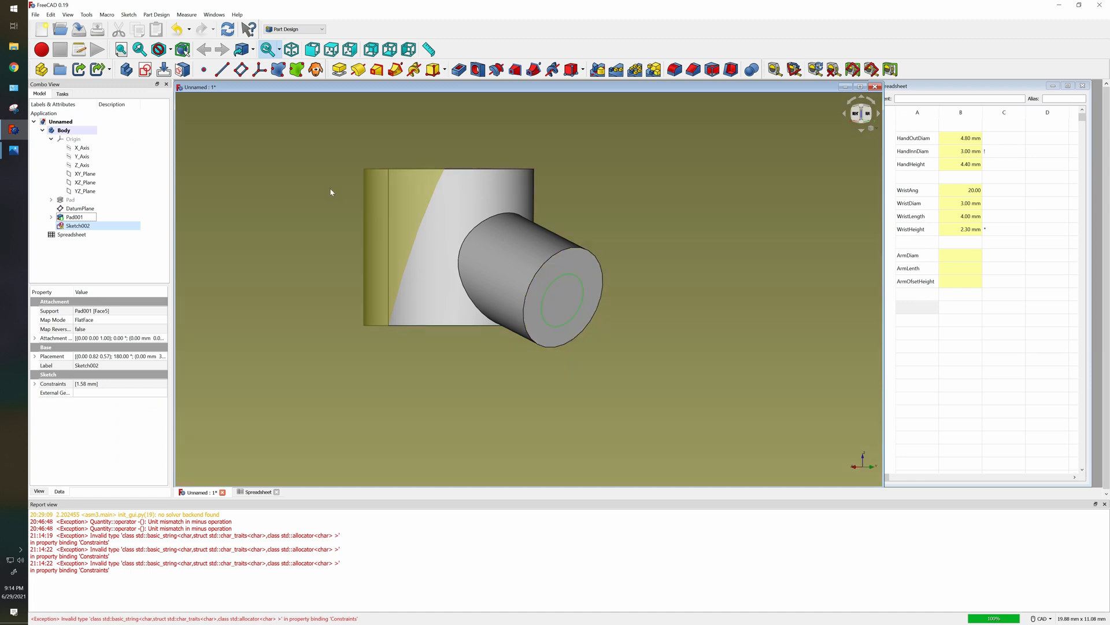
click(340, 71)
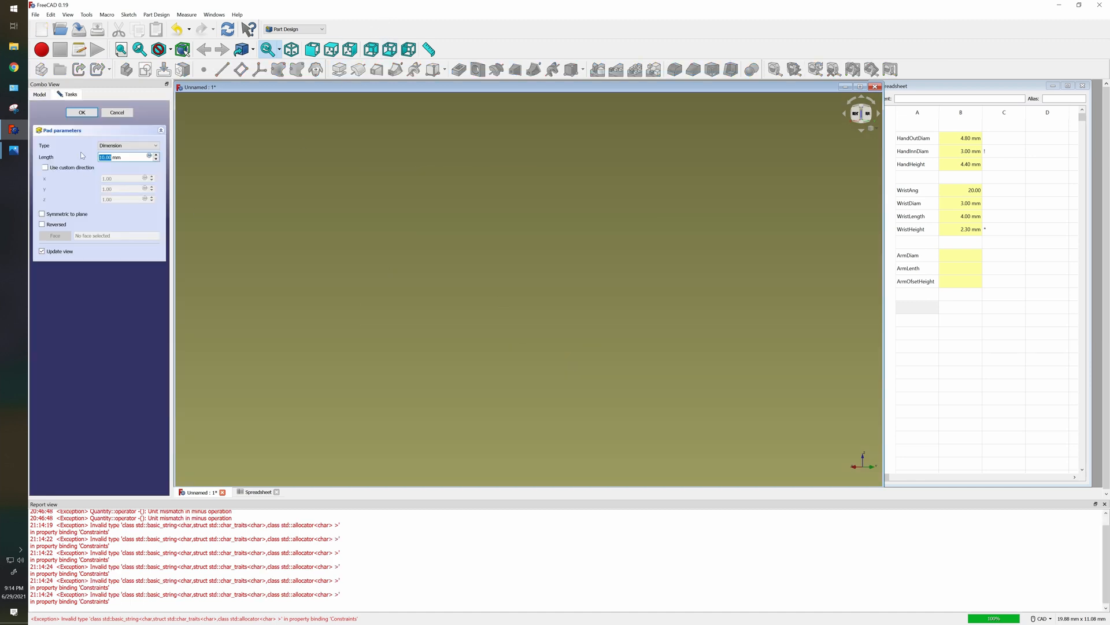
scroll(555, 263, down, 10)
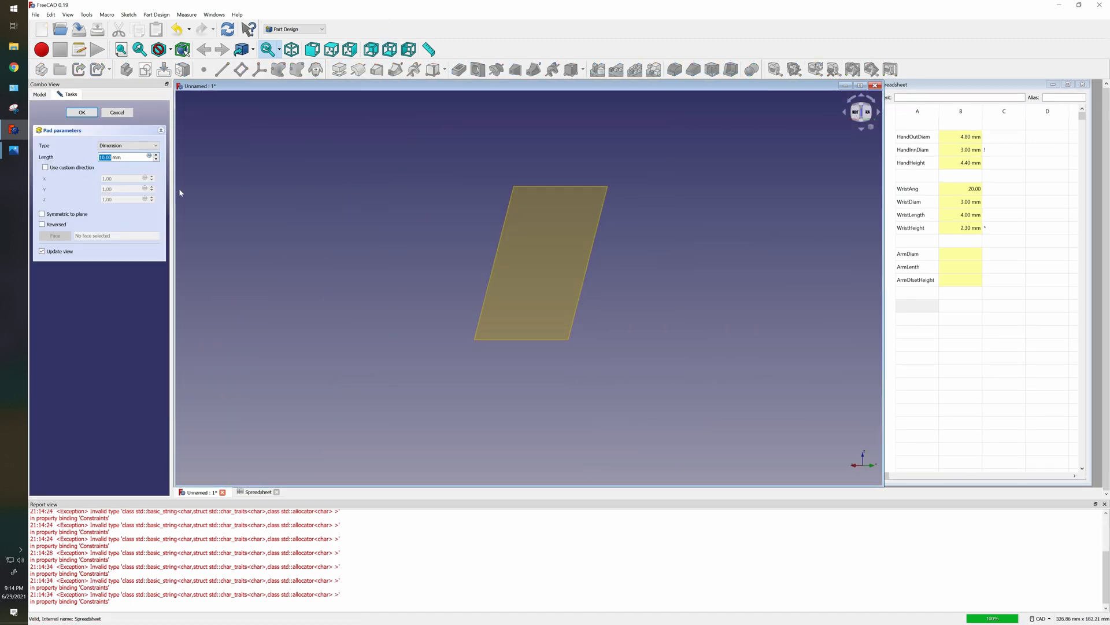
click(81, 112)
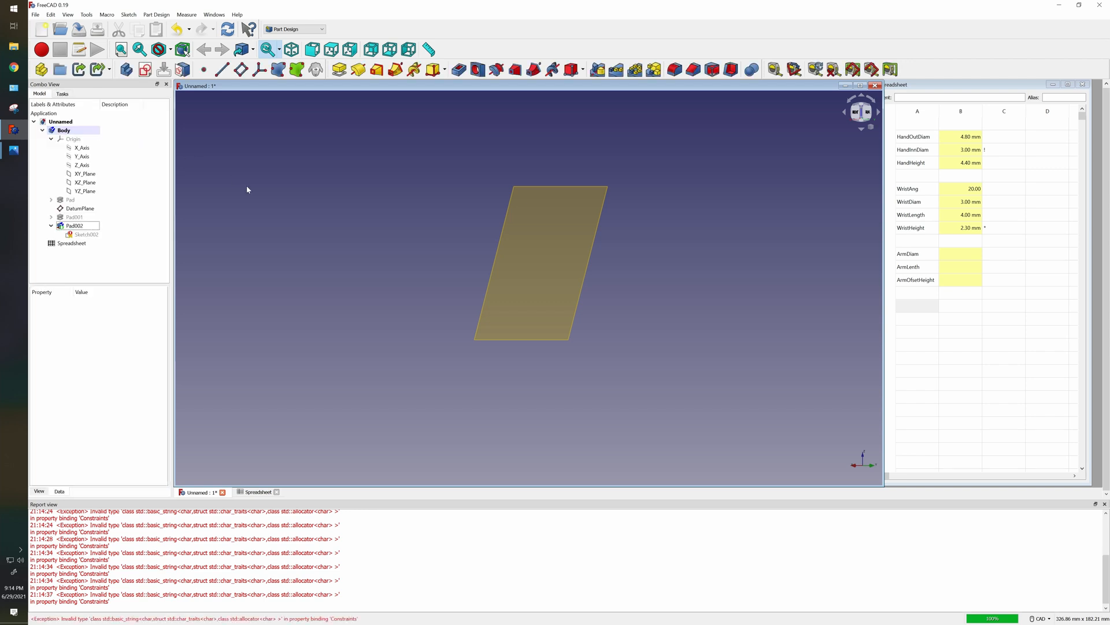
click(116, 235)
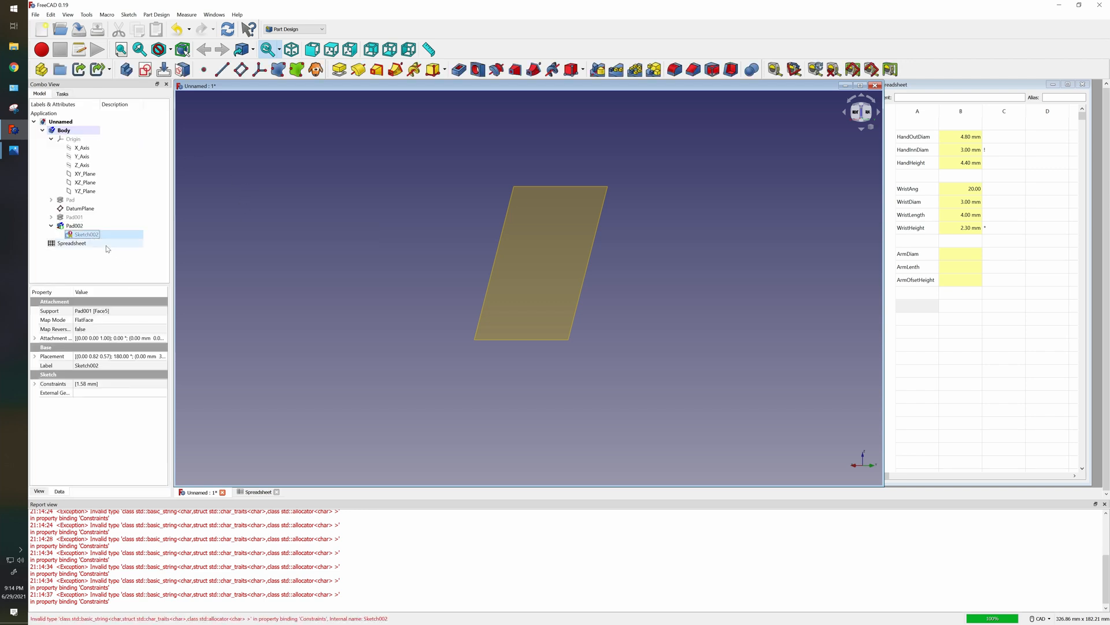
key(ctrl+z)
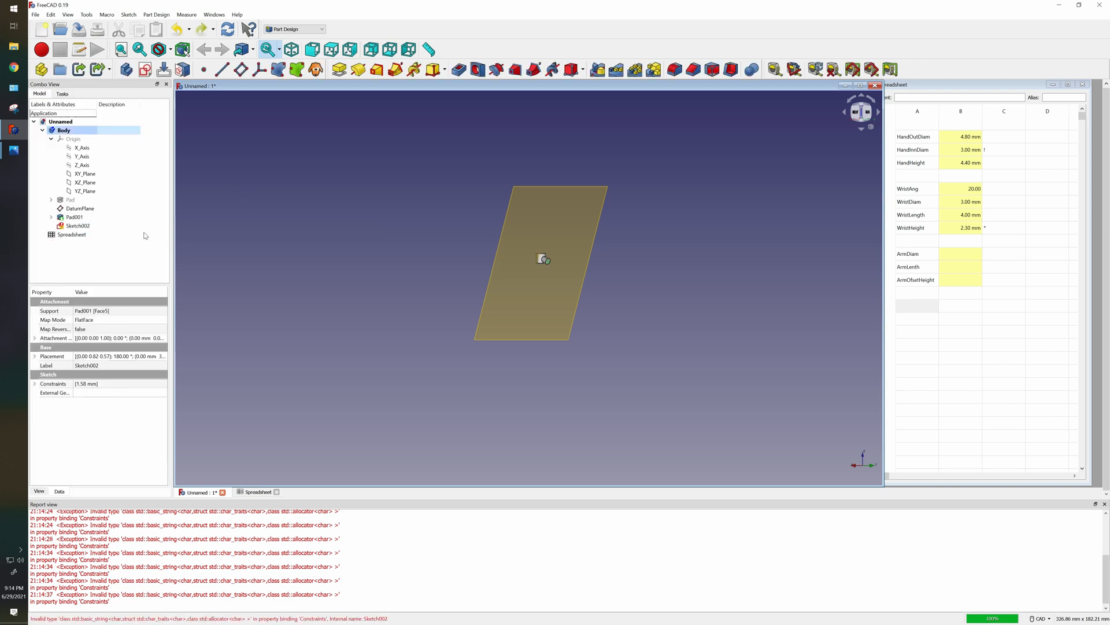
Reopen Sketch002 for editing and move the circle's diameter dimension label clear of the part.
click(95, 230)
right_click(95, 230)
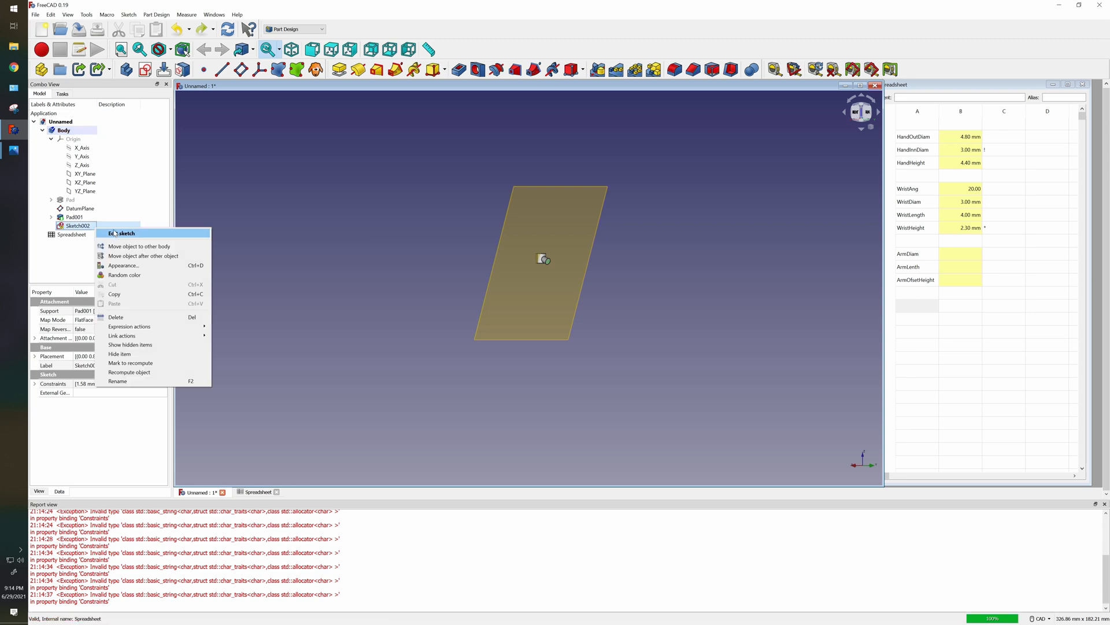
click(116, 232)
scroll(553, 284, up, 13)
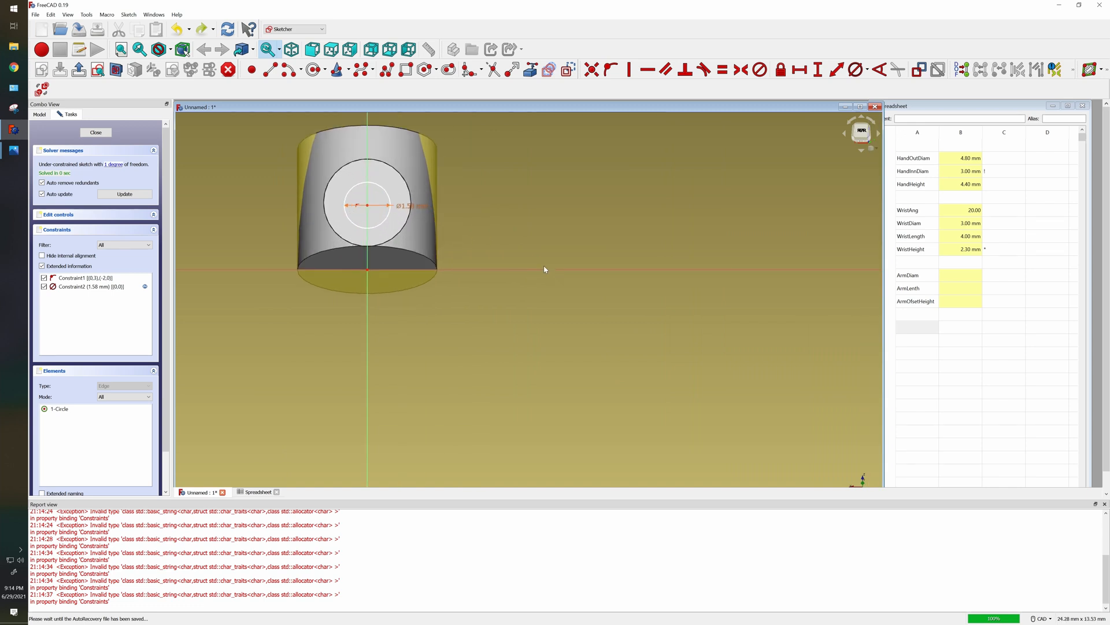
drag(421, 210, 495, 219)
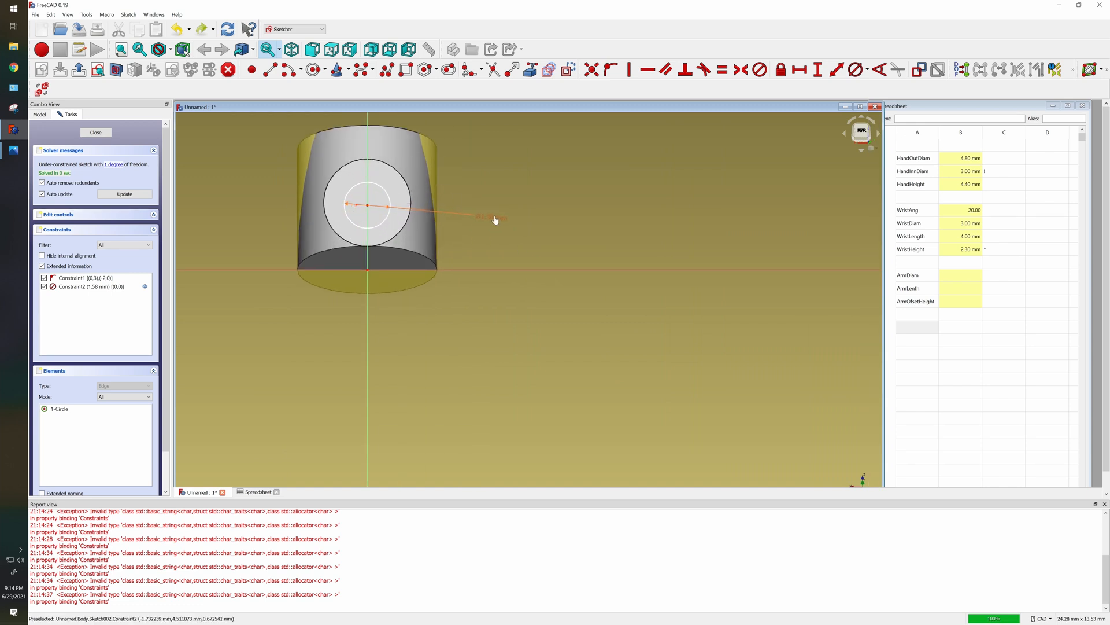
Set the ArmDiam value in spreadsheet cell B11 to 2.26.
double_click(960, 275)
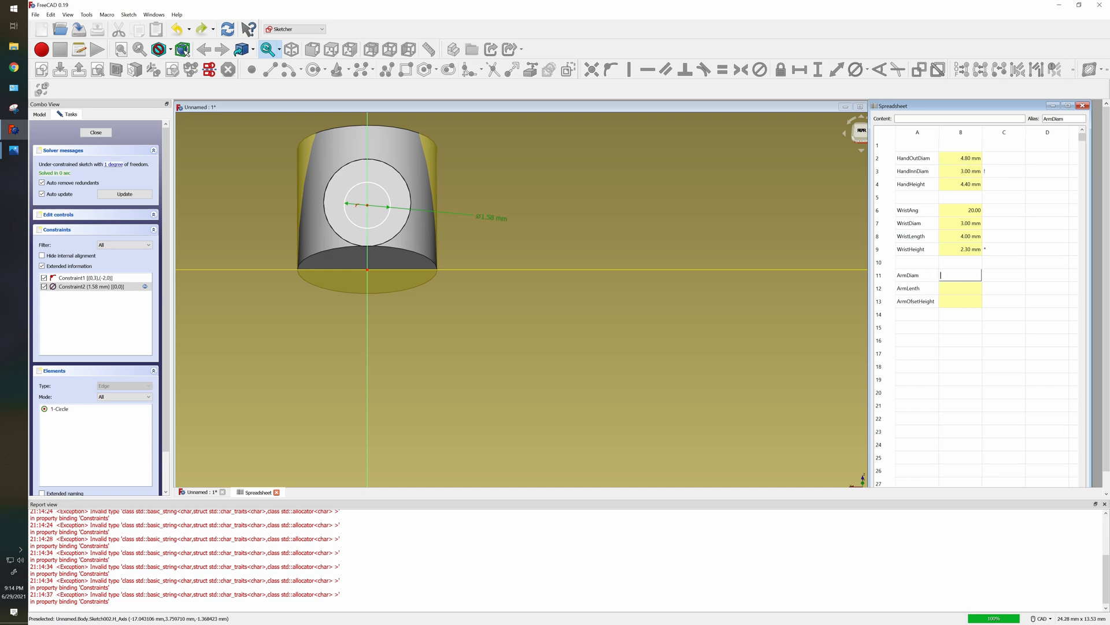
text(2.26)
key(Return)
Enter 6 as the ArmLenth value in cell B12 and 0 mm as the ArmOfsetHeight value in cell B13.
click(949, 299)
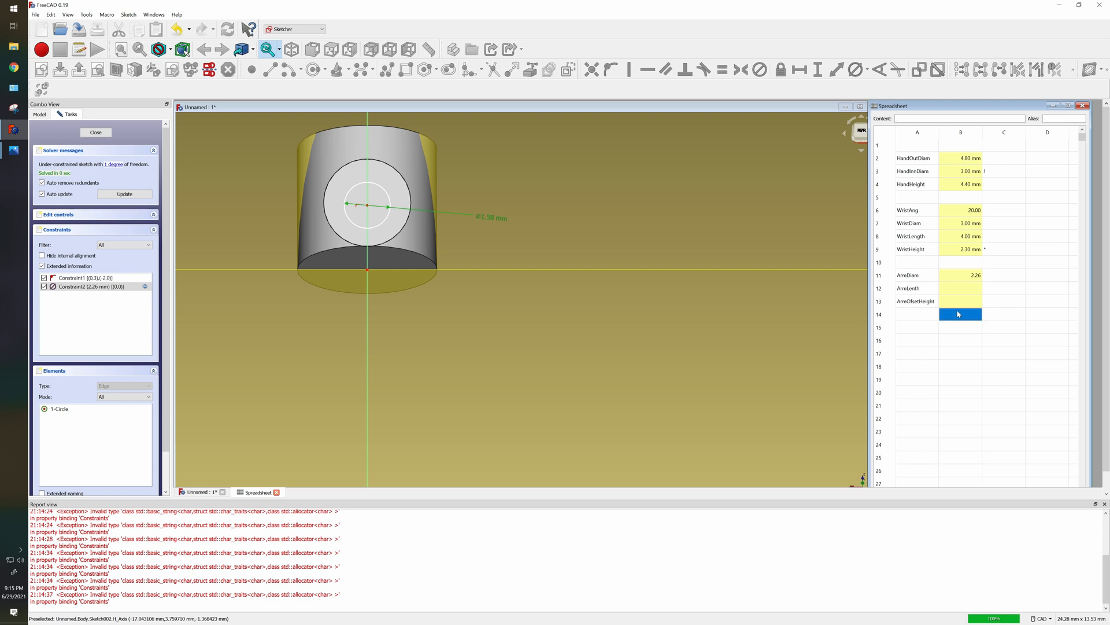
click(948, 288)
double_click(951, 288)
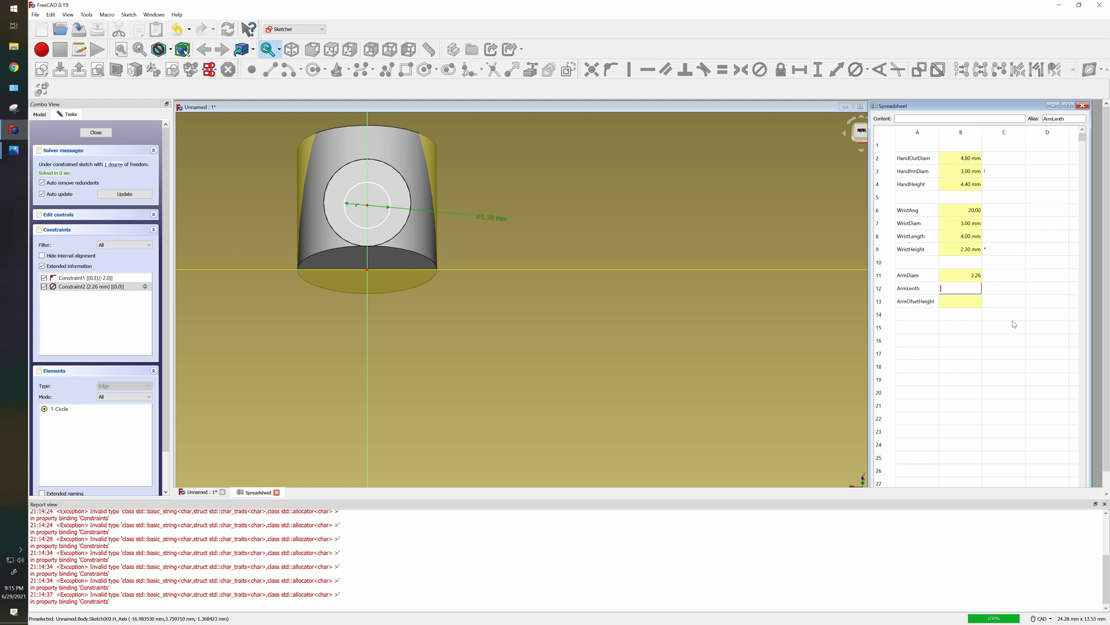
text(6)
click(966, 353)
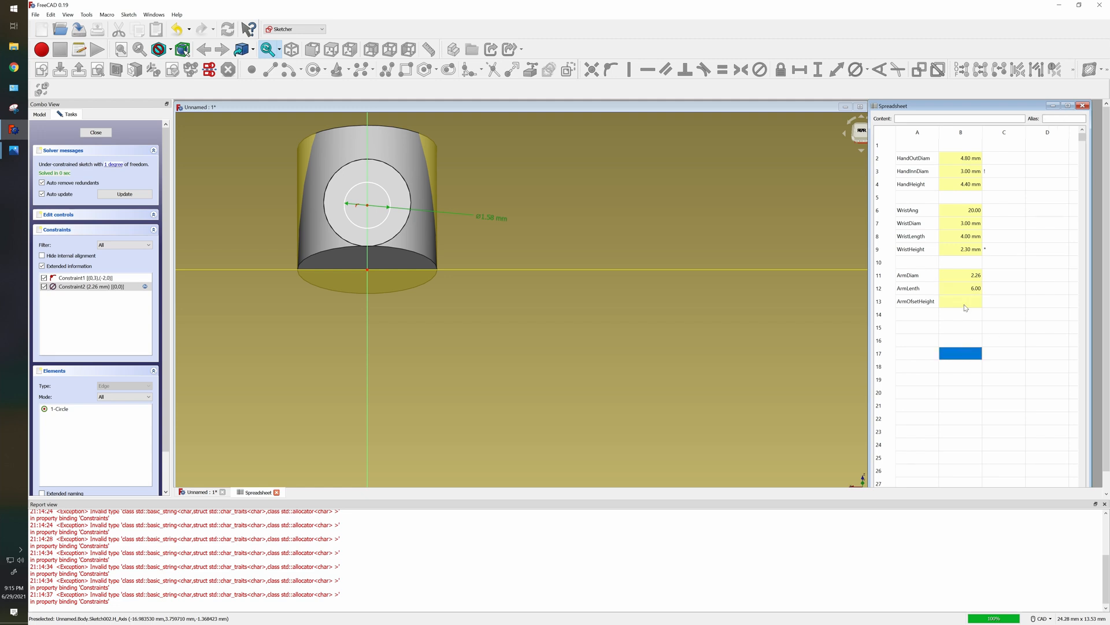
click(963, 302)
double_click(963, 307)
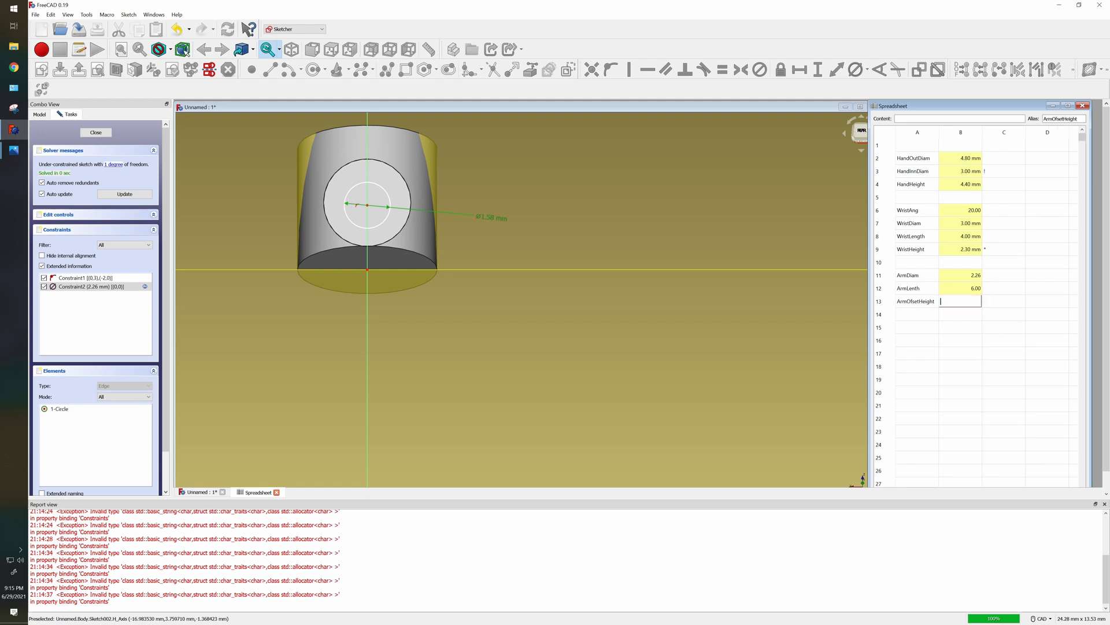
text(0 mm)
key(Return)
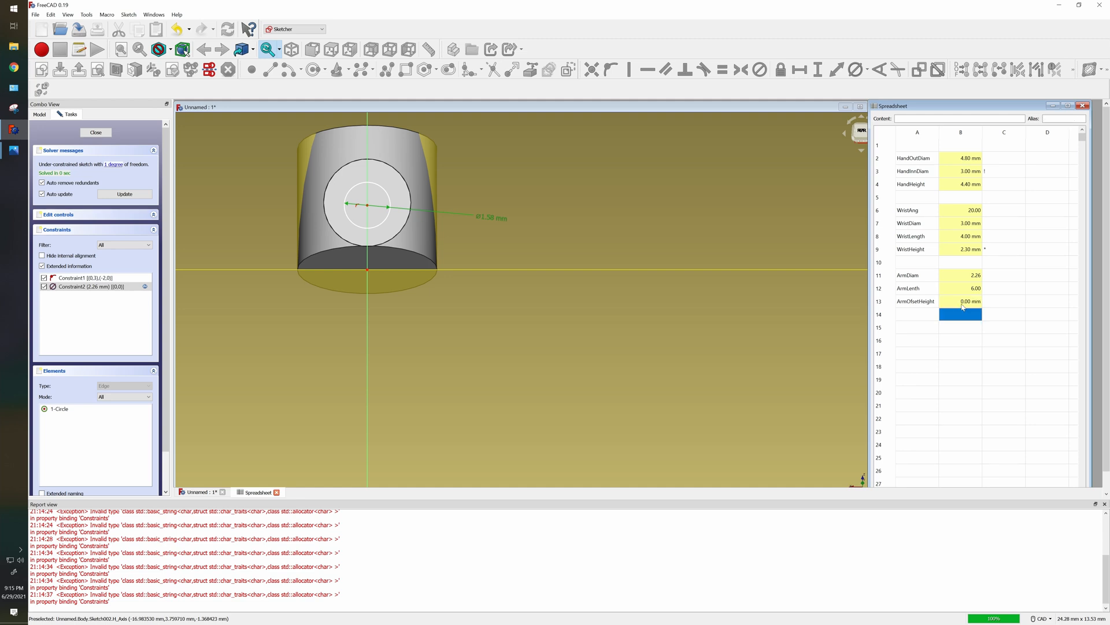
Add the mm unit to the ArmLenth value in cell B12 and the ArmDiam value in cell B11.
double_click(964, 290)
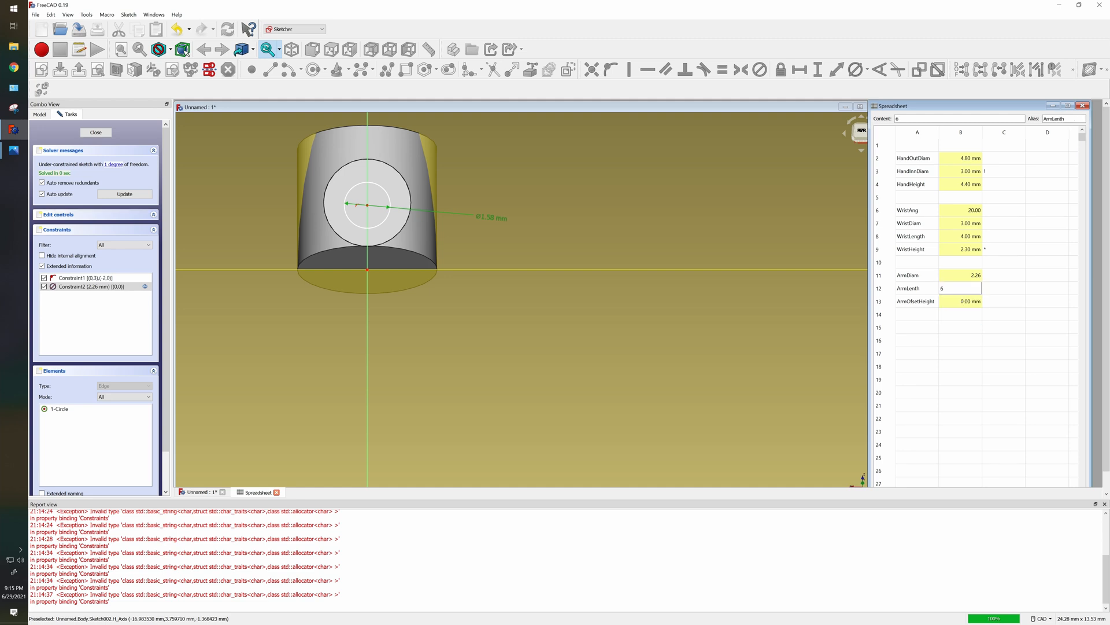
text(mm)
key(Return)
double_click(964, 276)
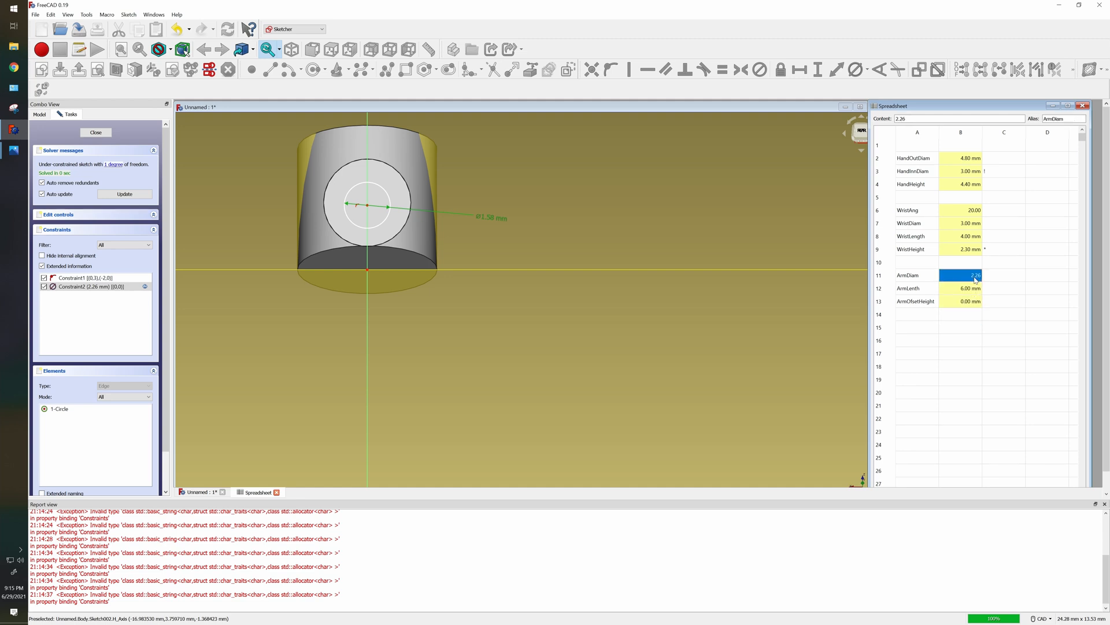
key(Return)
Close the arm circle sketch and pad Sketch002 with its length set by the formula Spreadsheet.ArmLenth.
scroll(496, 270, down, 2)
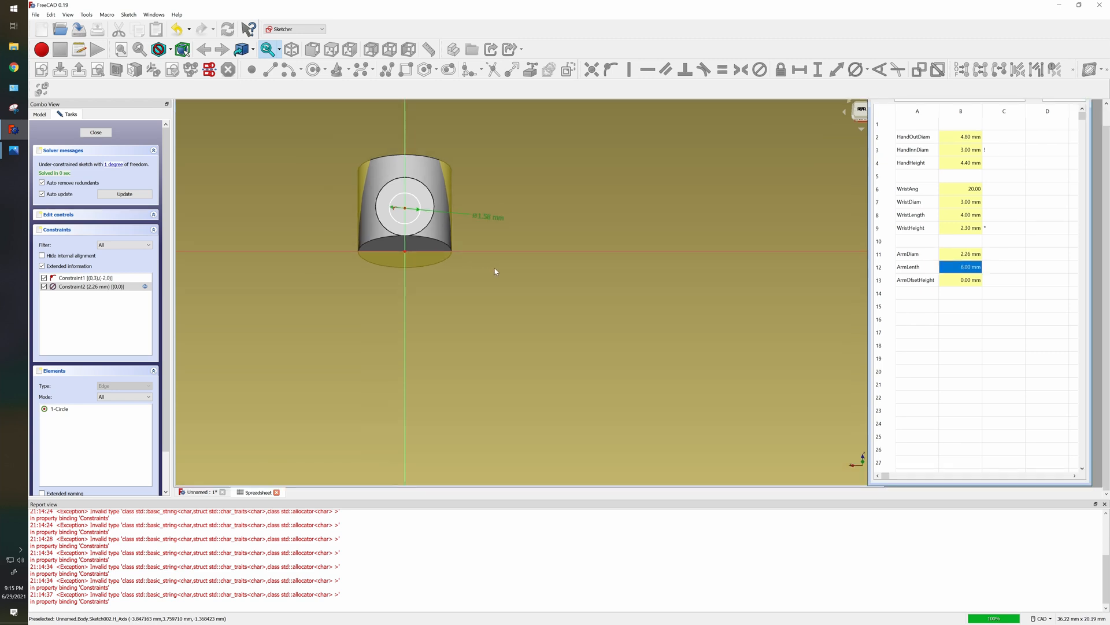
click(95, 132)
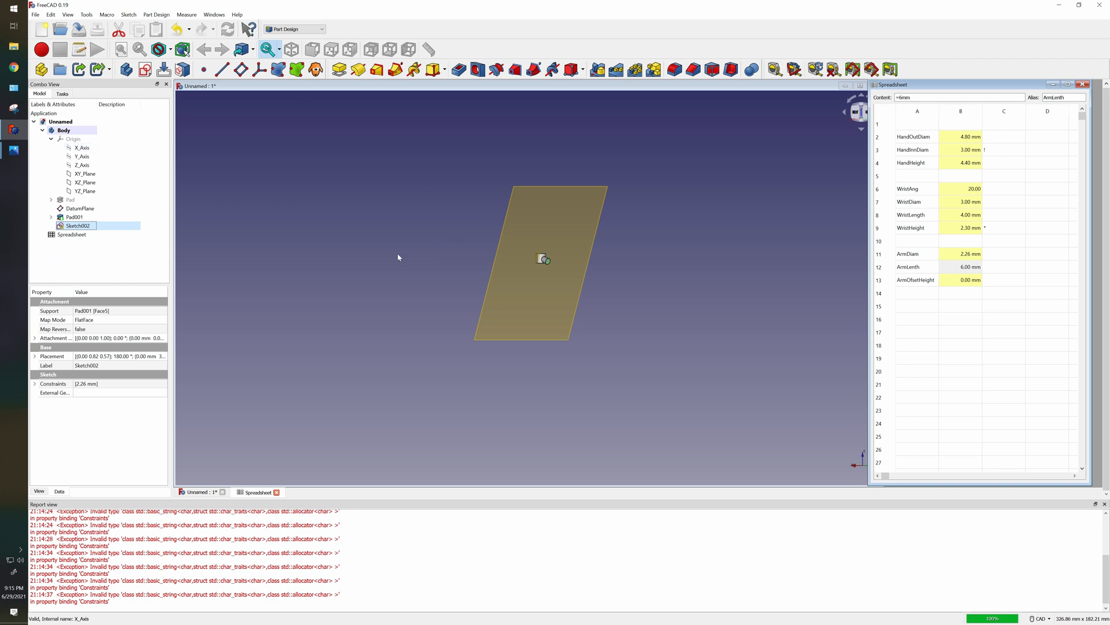
click(108, 257)
click(76, 226)
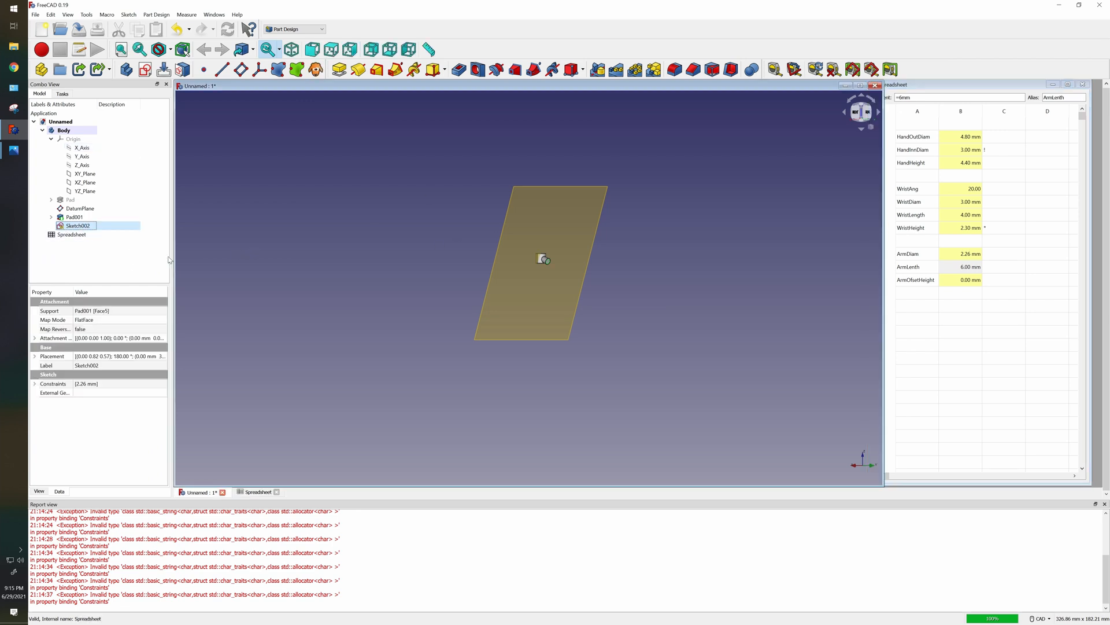
click(338, 70)
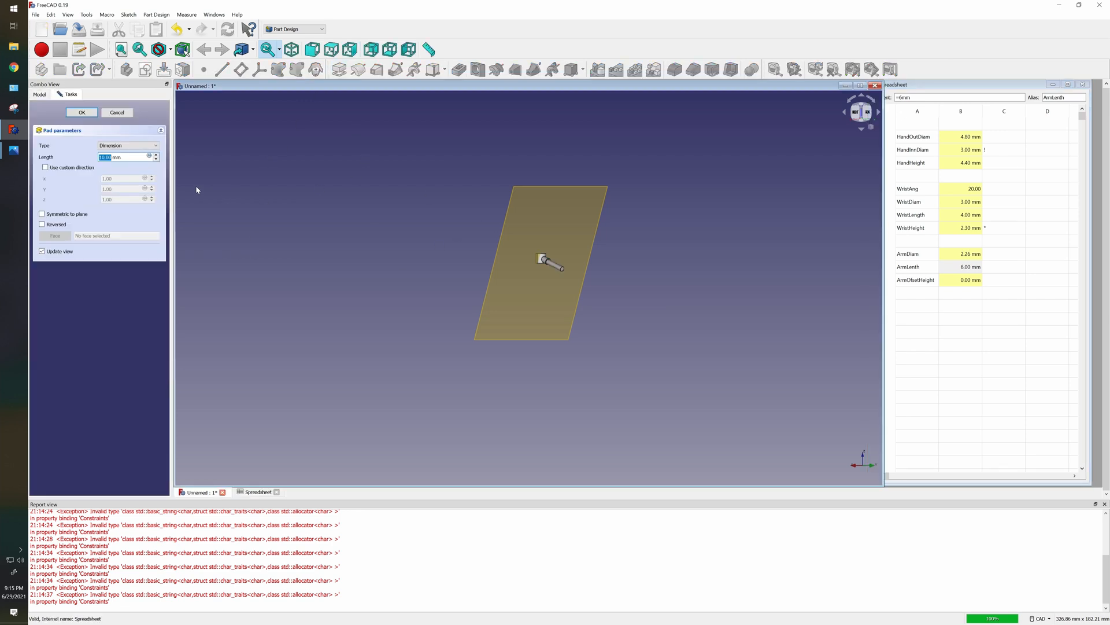
click(150, 157)
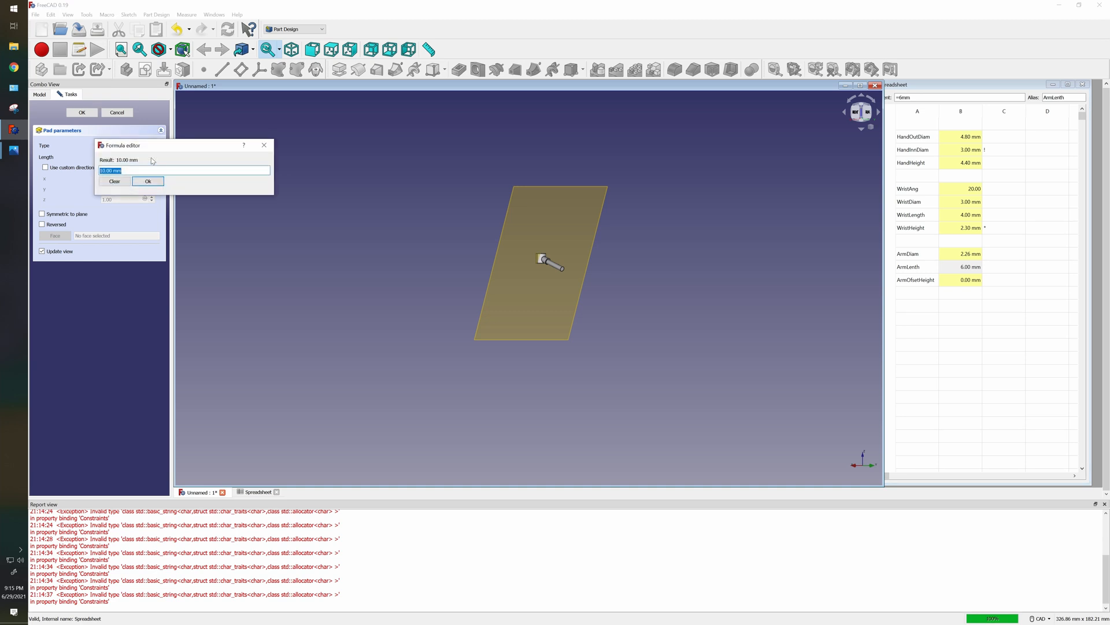
text(sp)
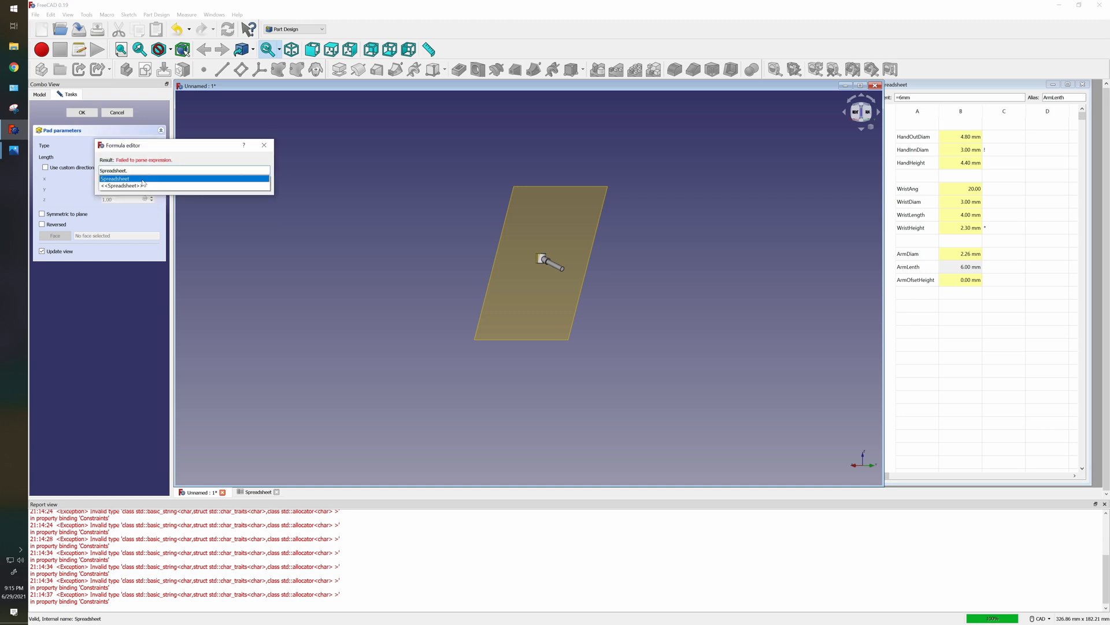
click(144, 178)
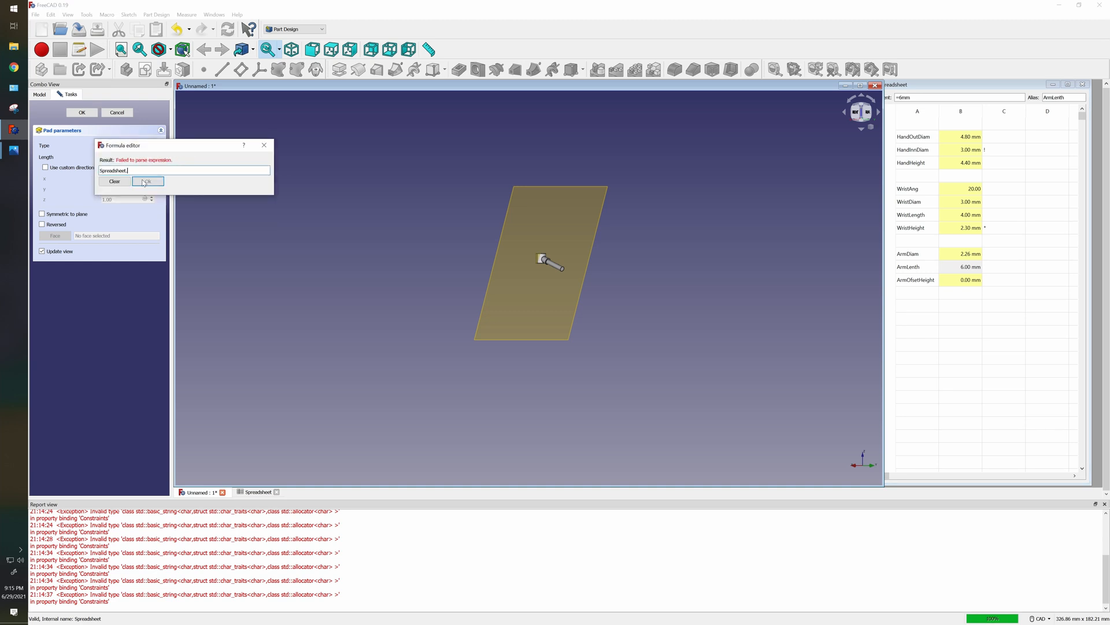
text(arm)
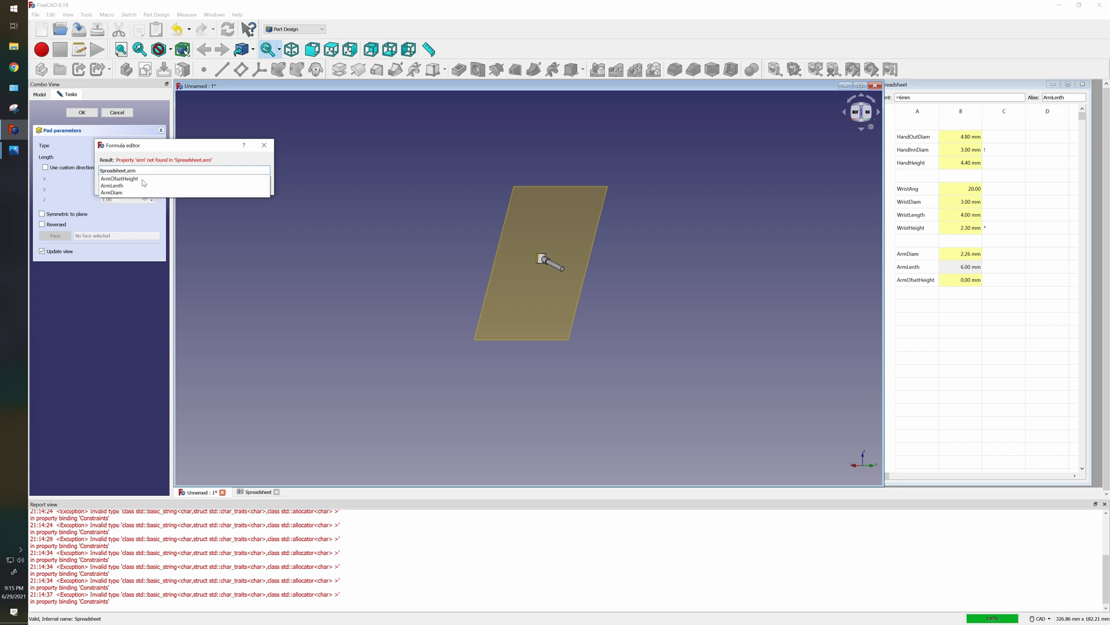
click(120, 186)
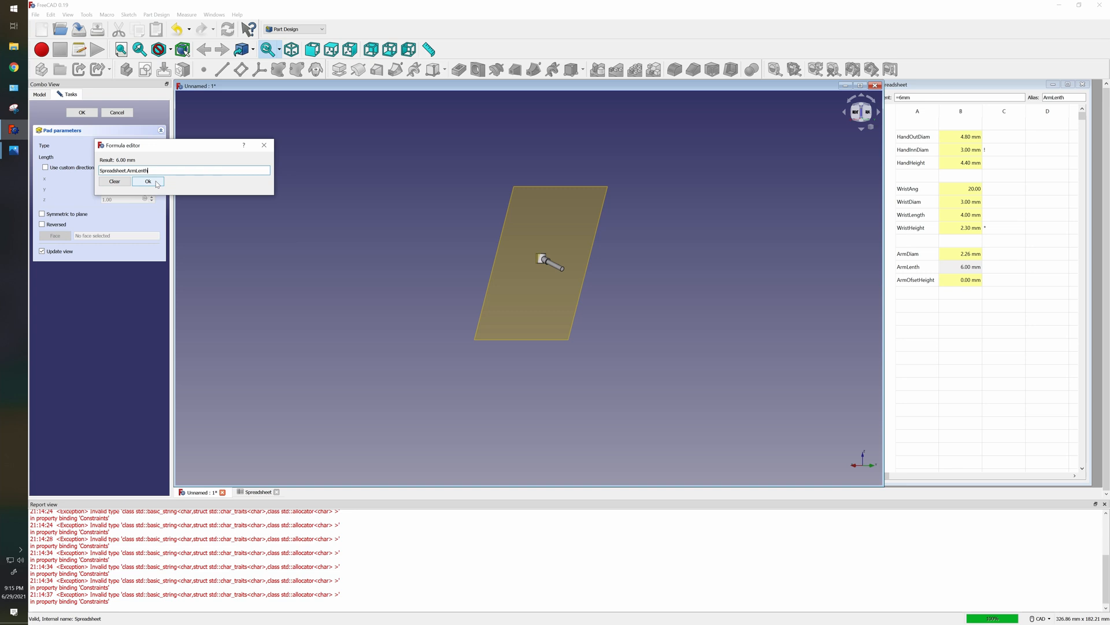
click(148, 181)
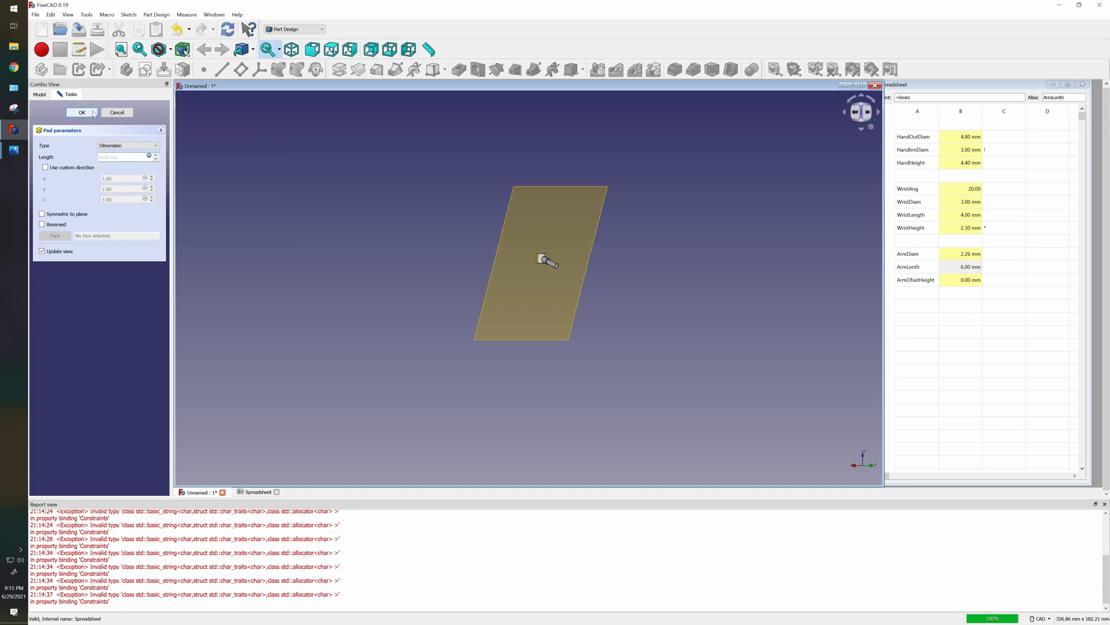
click(93, 113)
Examine the padded arm together with the wrist and hand from several sides, ending with an upright top view.
scroll(595, 241, up, 3)
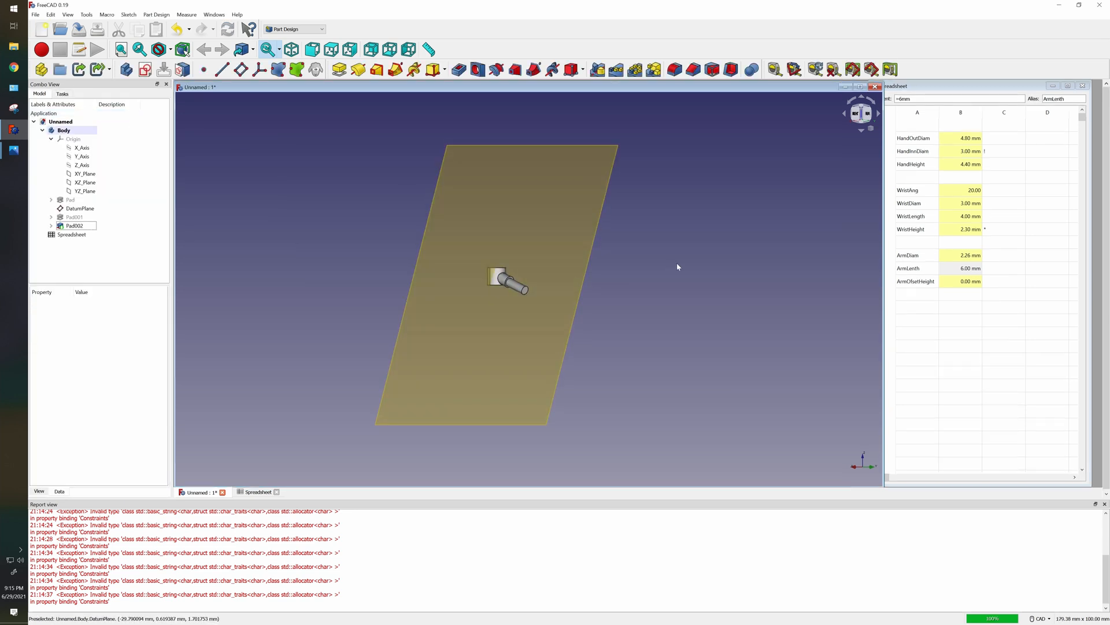
click(879, 117)
click(879, 117)
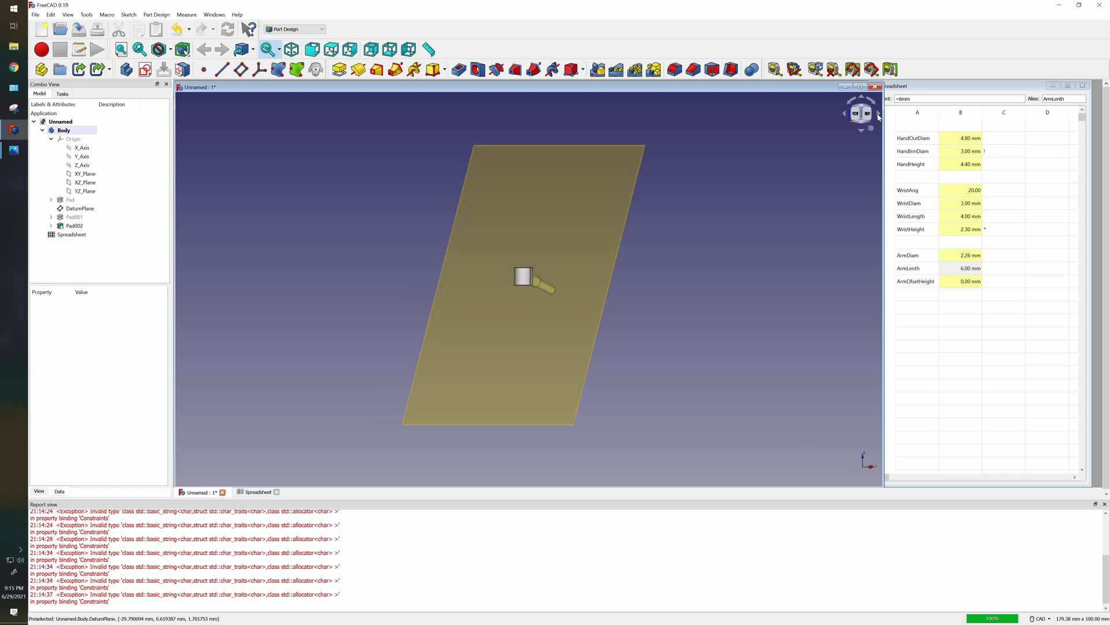
click(879, 117)
click(879, 116)
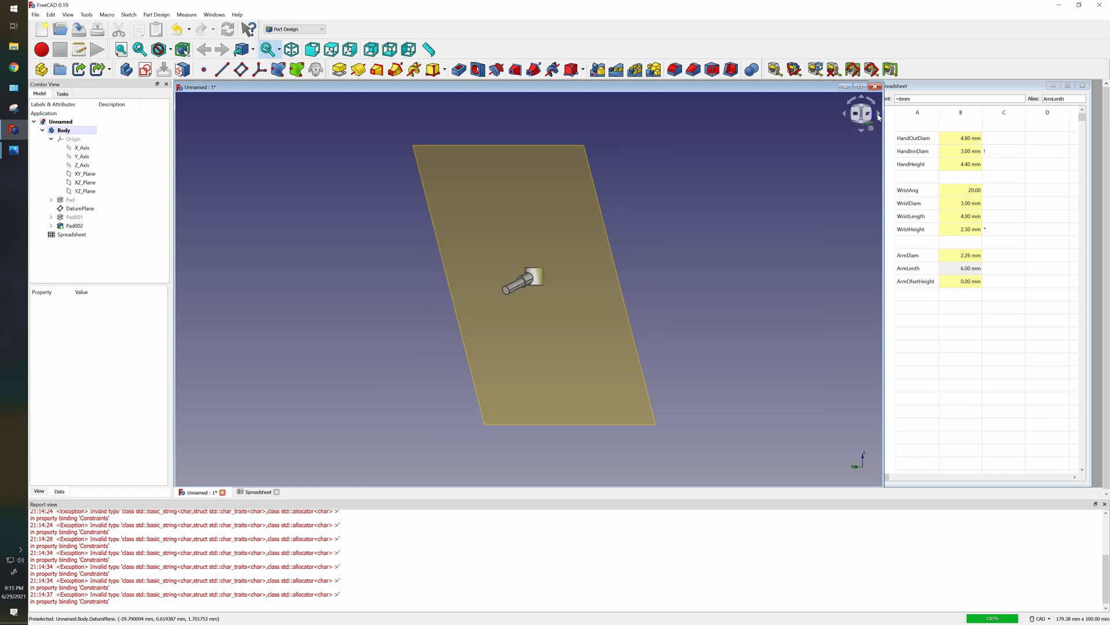
click(879, 117)
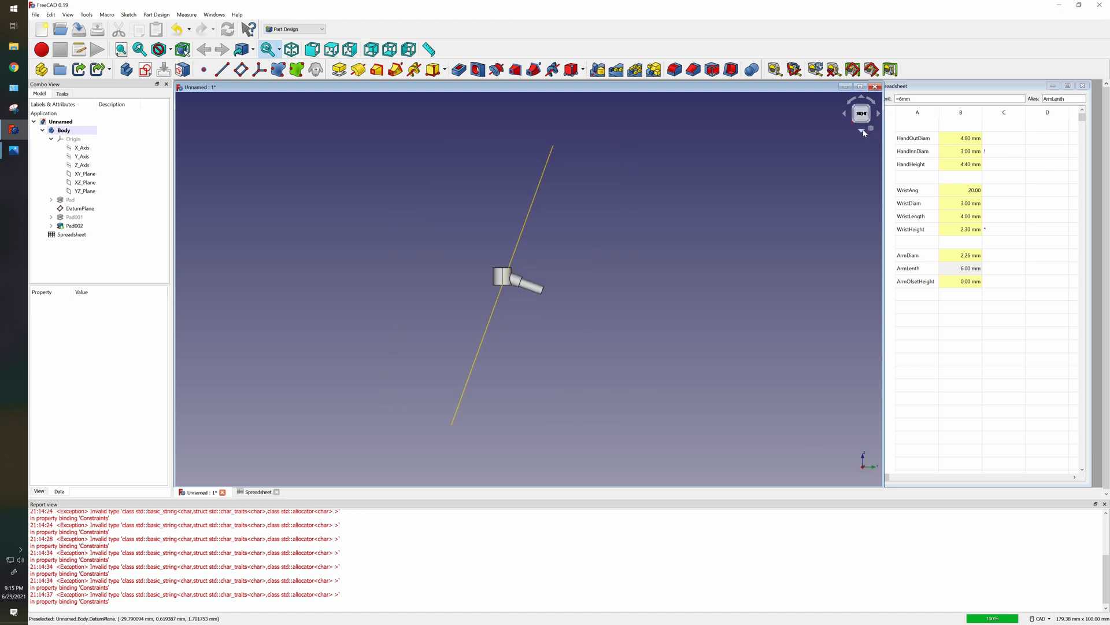
click(862, 132)
click(863, 133)
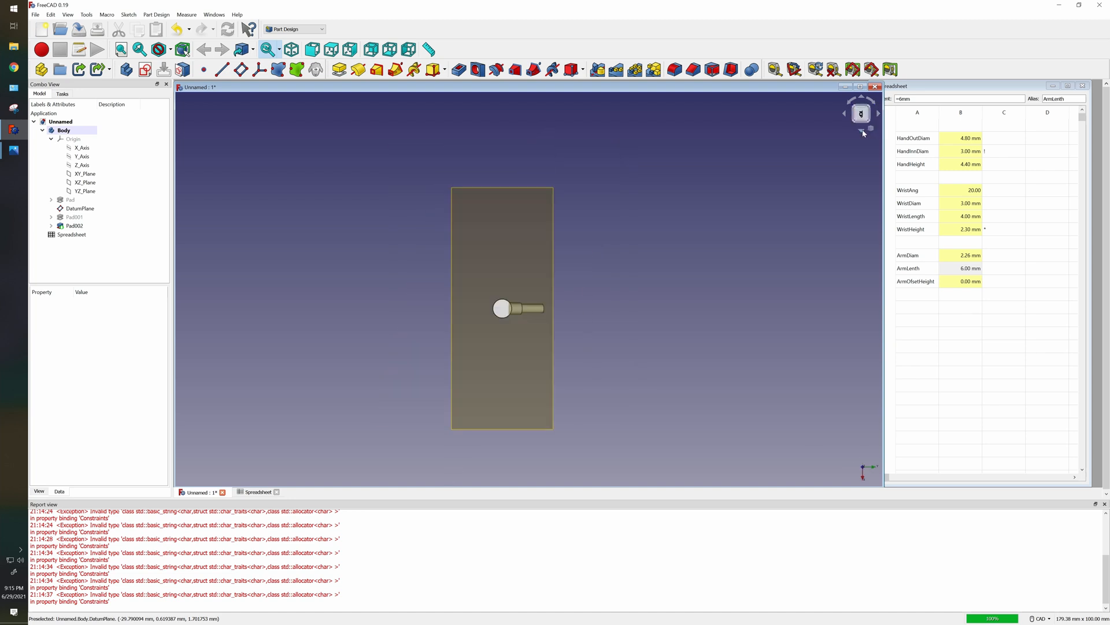
scroll(563, 278, up, 3)
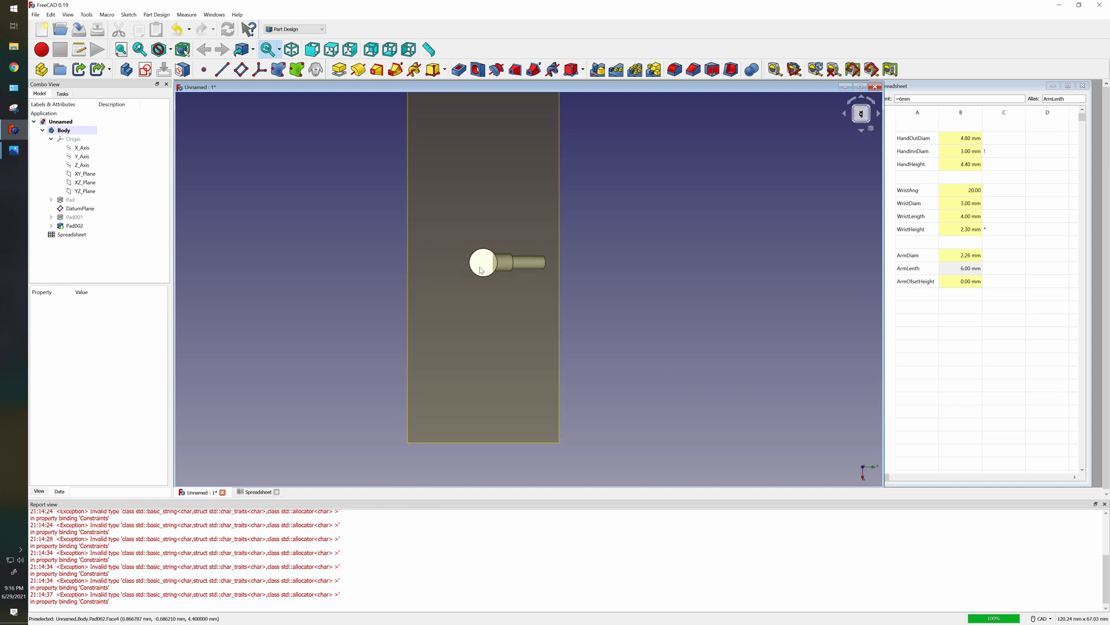
click(861, 114)
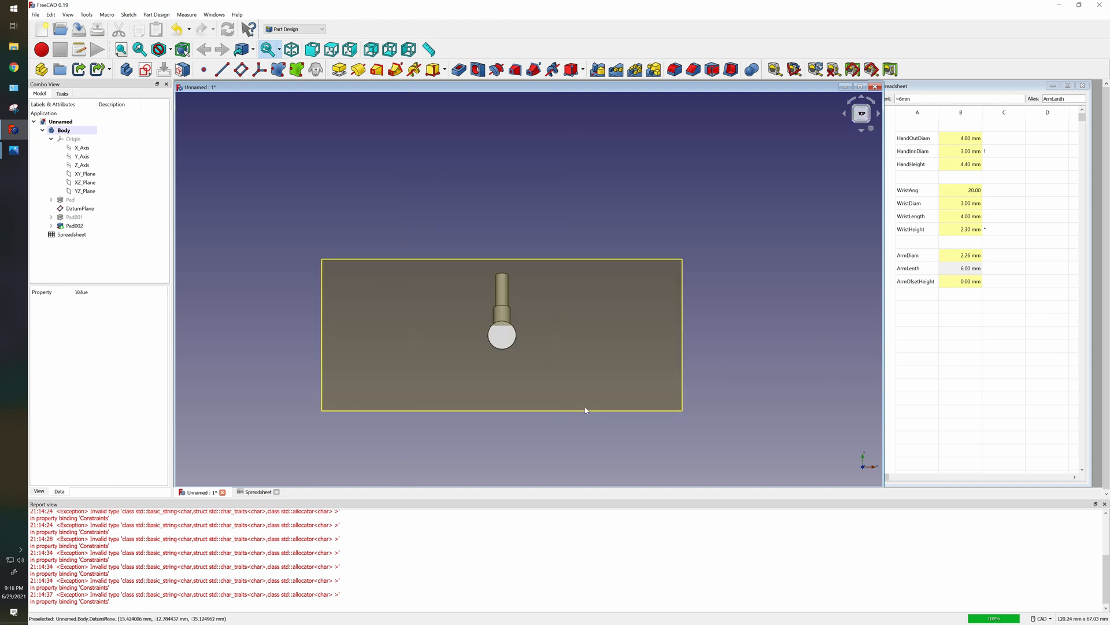
click(502, 339)
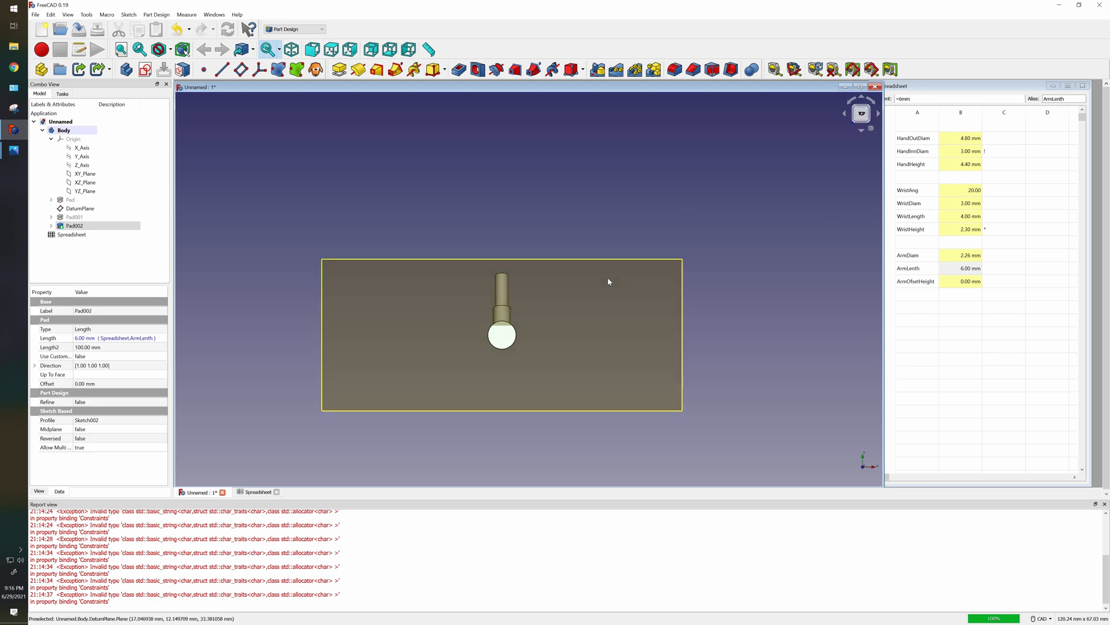
double_click(917, 307)
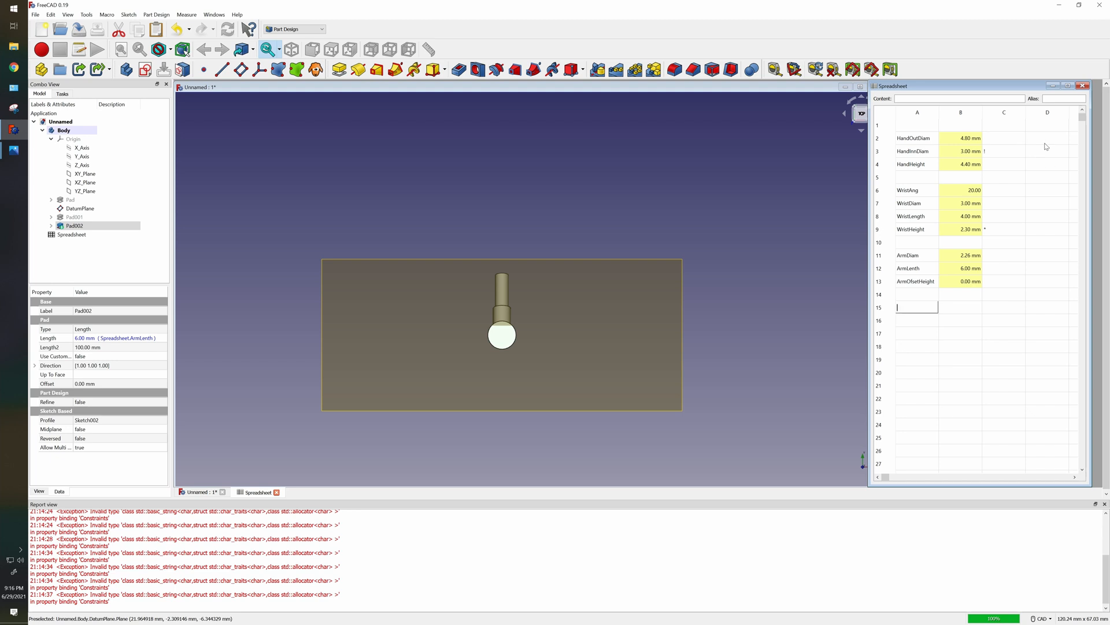
click(917, 347)
double_click(916, 307)
text(Hand)
key(BackSpace)
key(BackSpace)
click(950, 345)
click(916, 155)
click(769, 229)
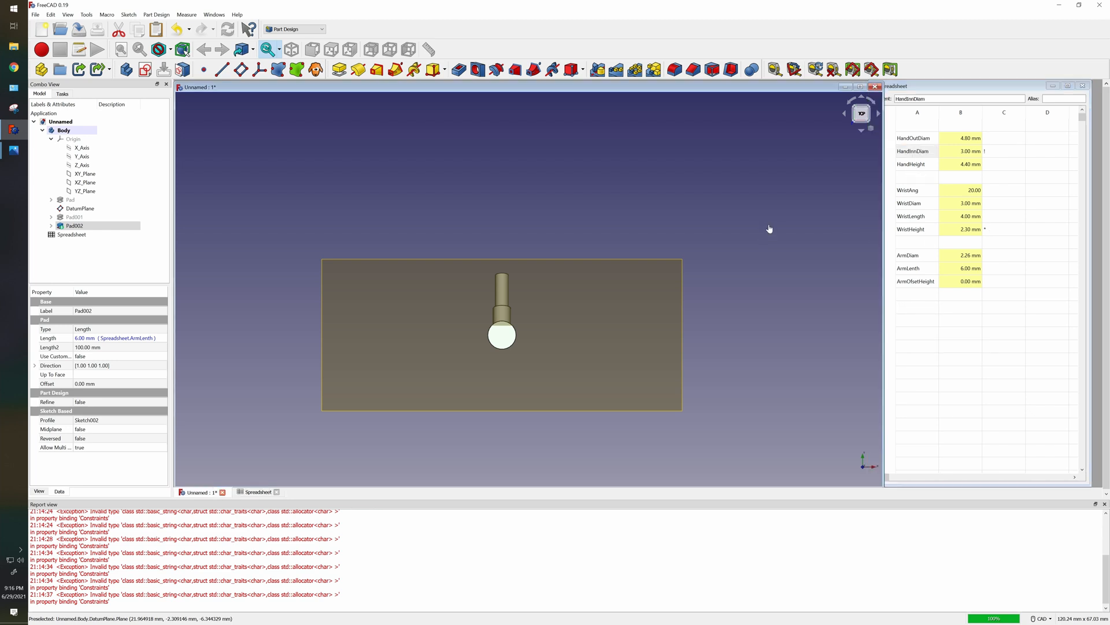
click(769, 229)
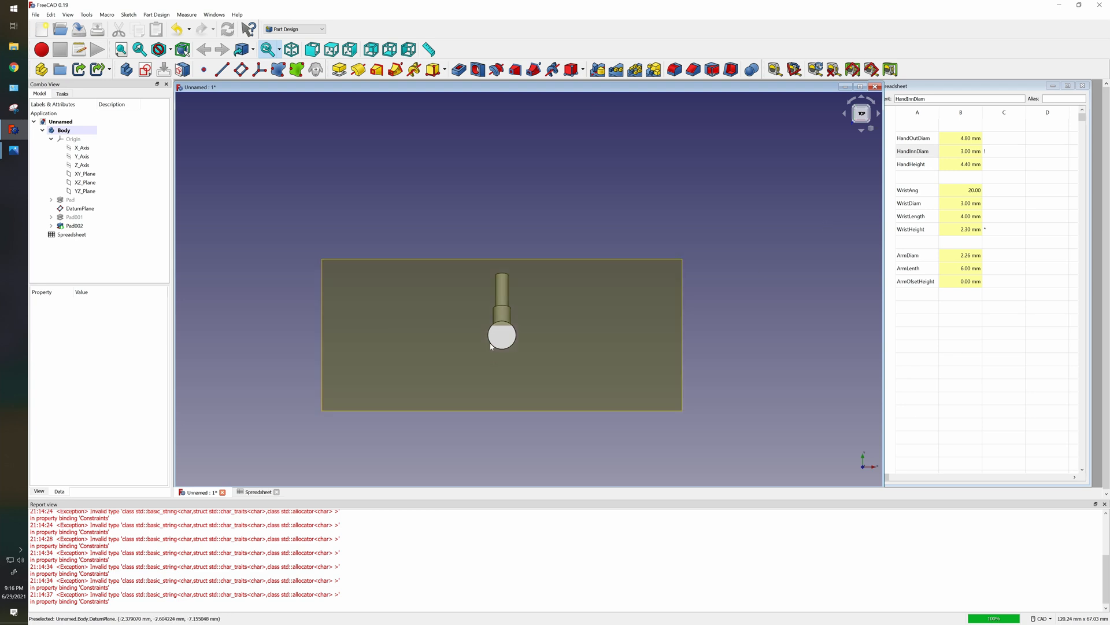
click(502, 327)
click(712, 230)
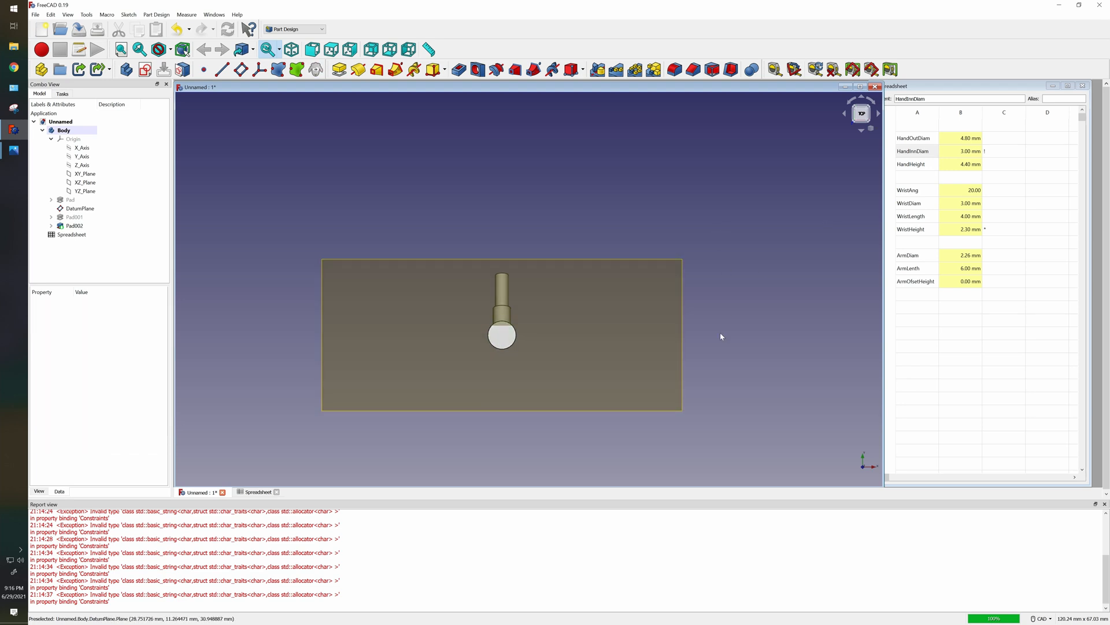
Create a sketch on the hand cylinder's top face and draw a circle about 2.57 mm in diameter centred on the origin.
click(502, 336)
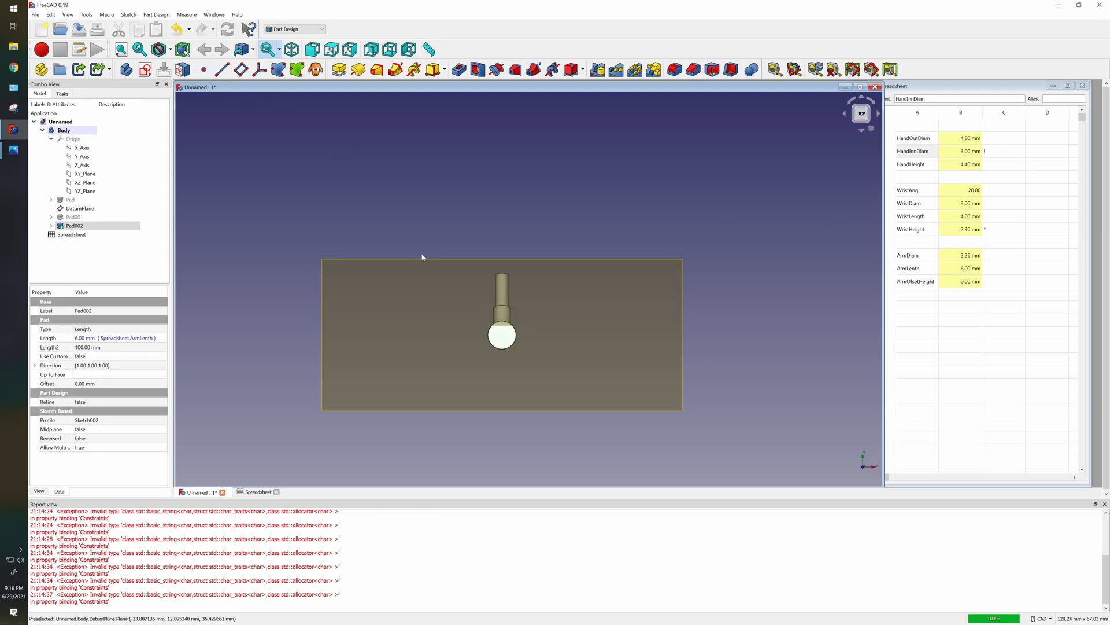
click(146, 70)
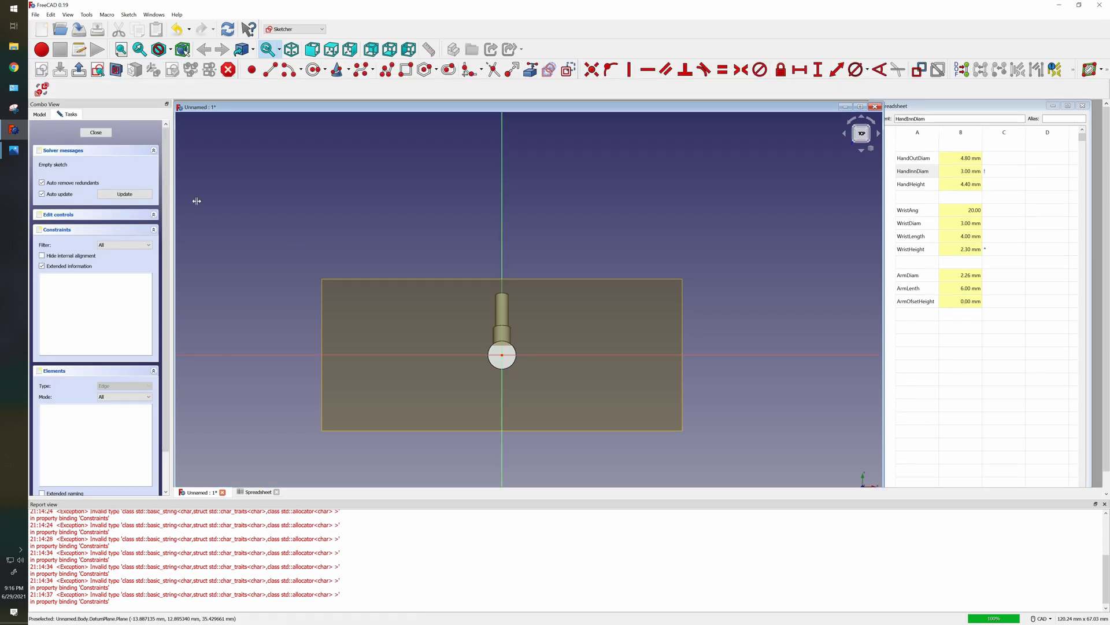
click(313, 70)
scroll(518, 412, up, 3)
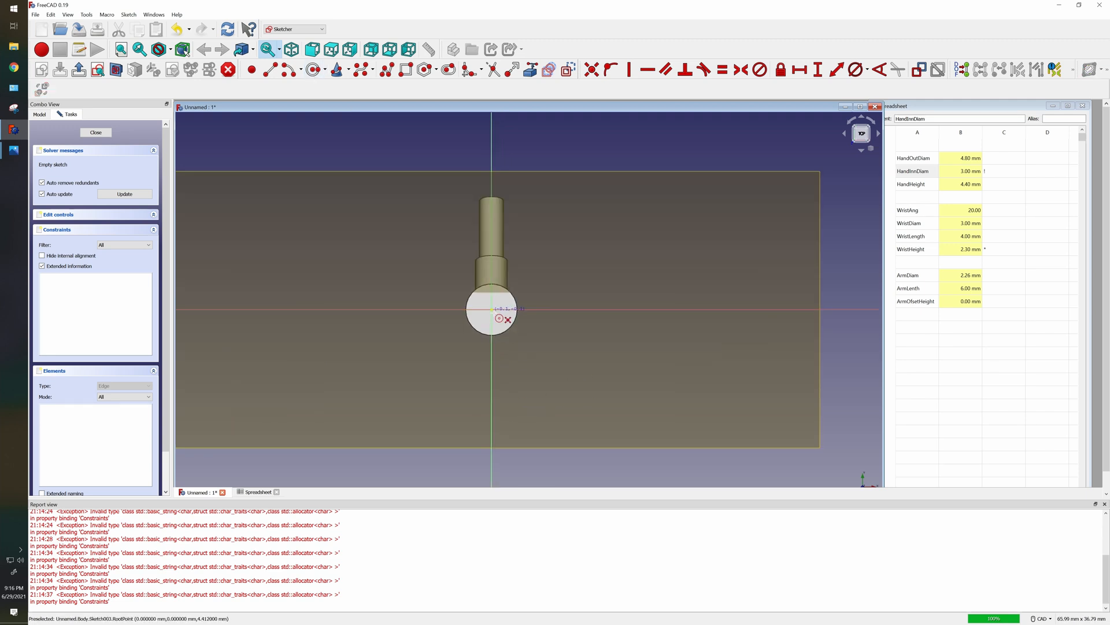
click(492, 310)
click(505, 313)
scroll(558, 329, up, 3)
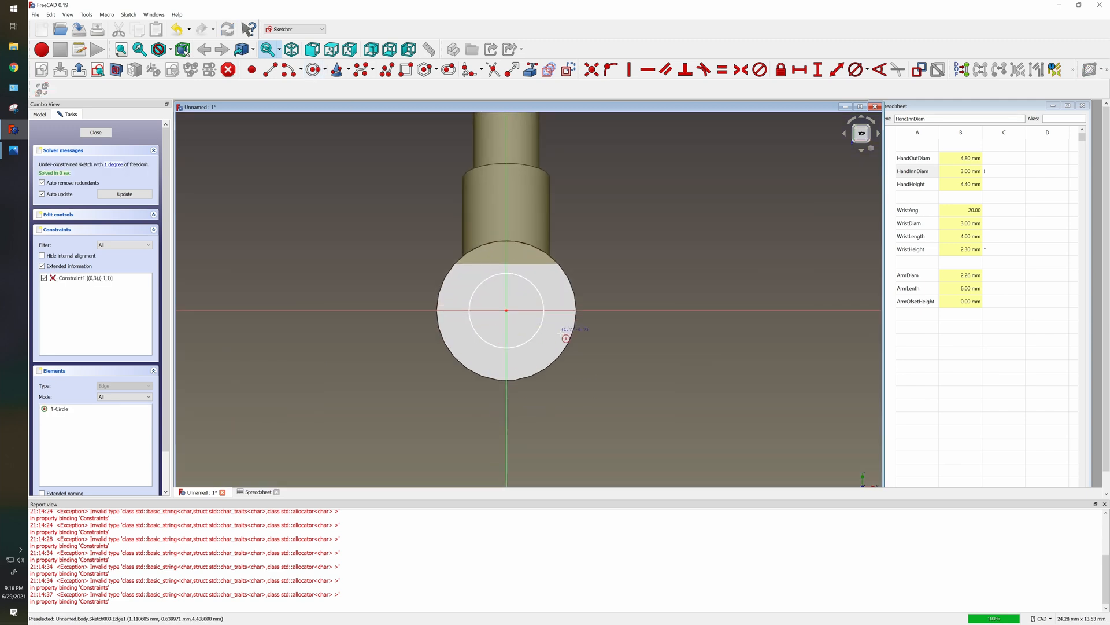
right_click(560, 333)
Constrain the diameter of the circle on the hand's top face with the formula Spreadsheet.HandInnDiam and close the sketch.
click(855, 69)
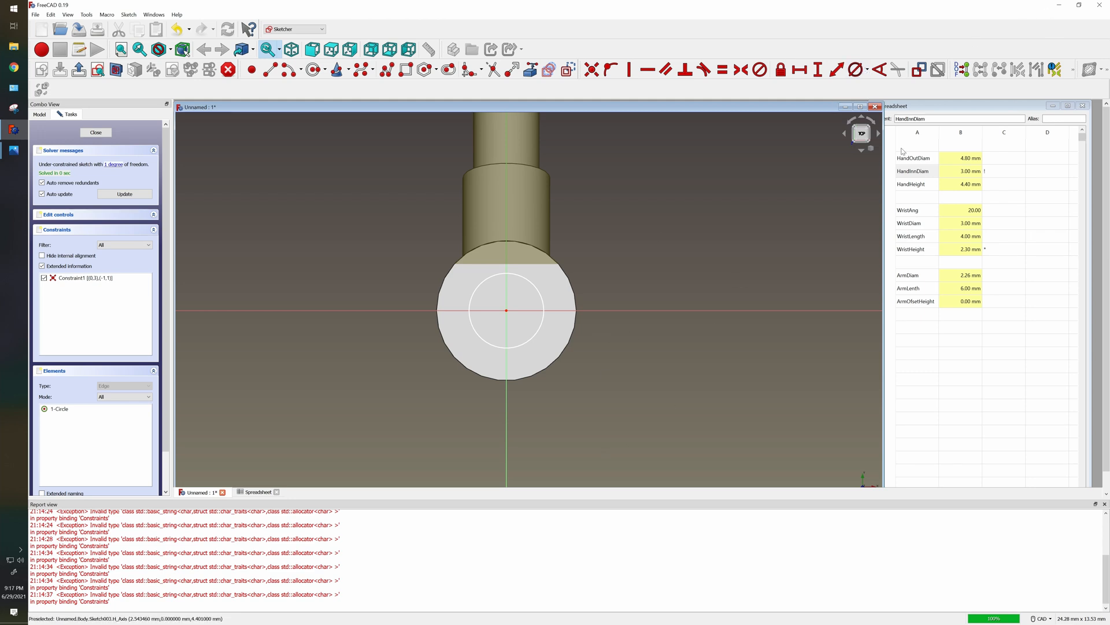
click(545, 297)
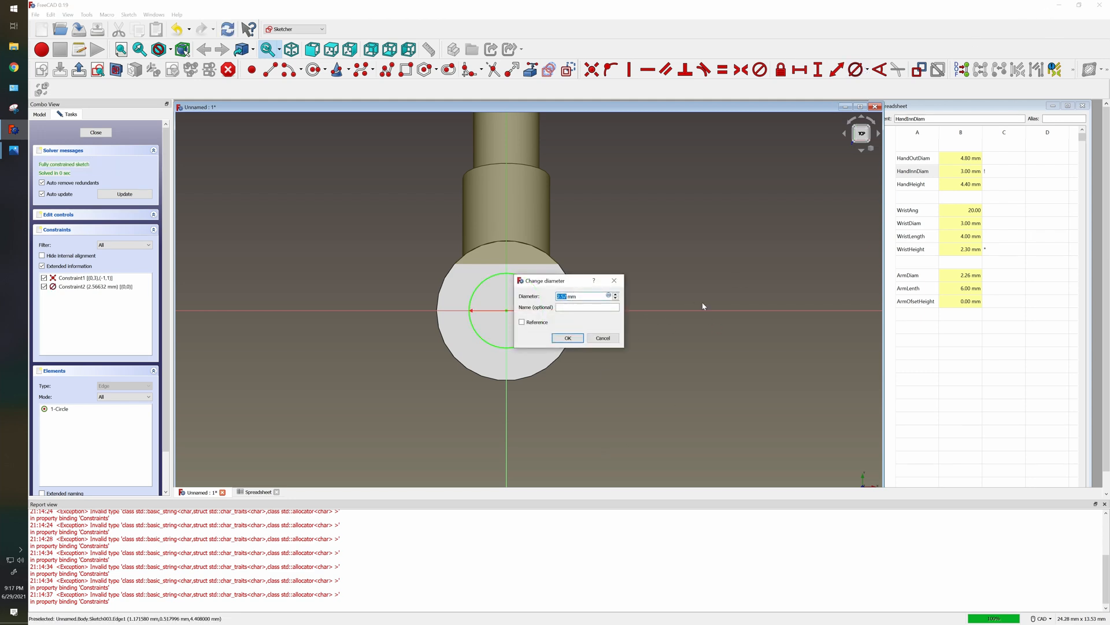
key(BackSpace)
click(609, 307)
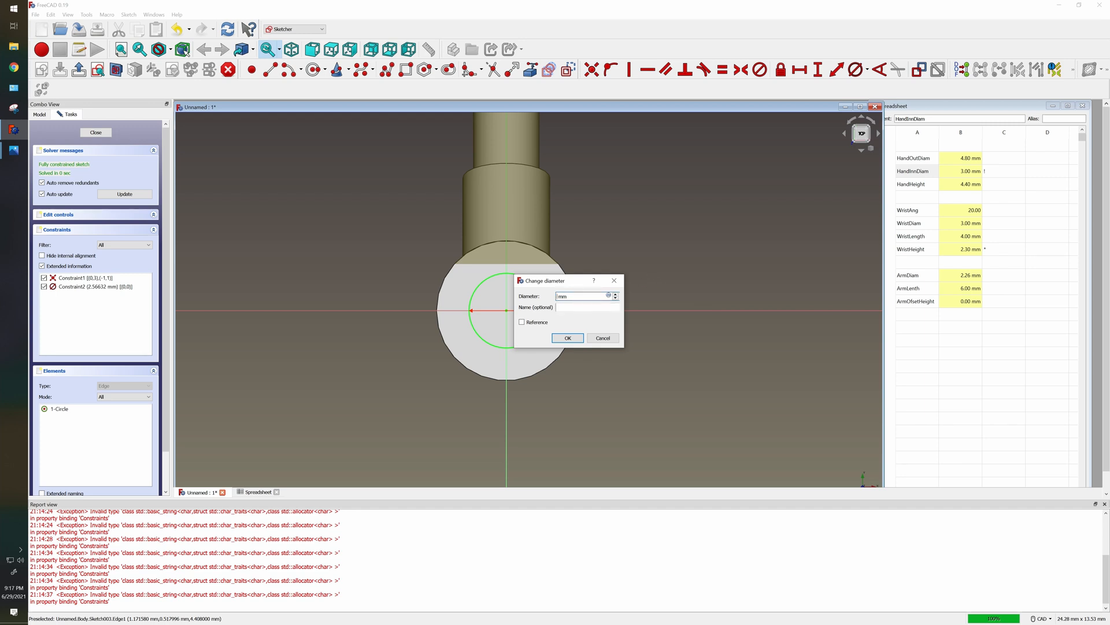
click(609, 296)
text(sp)
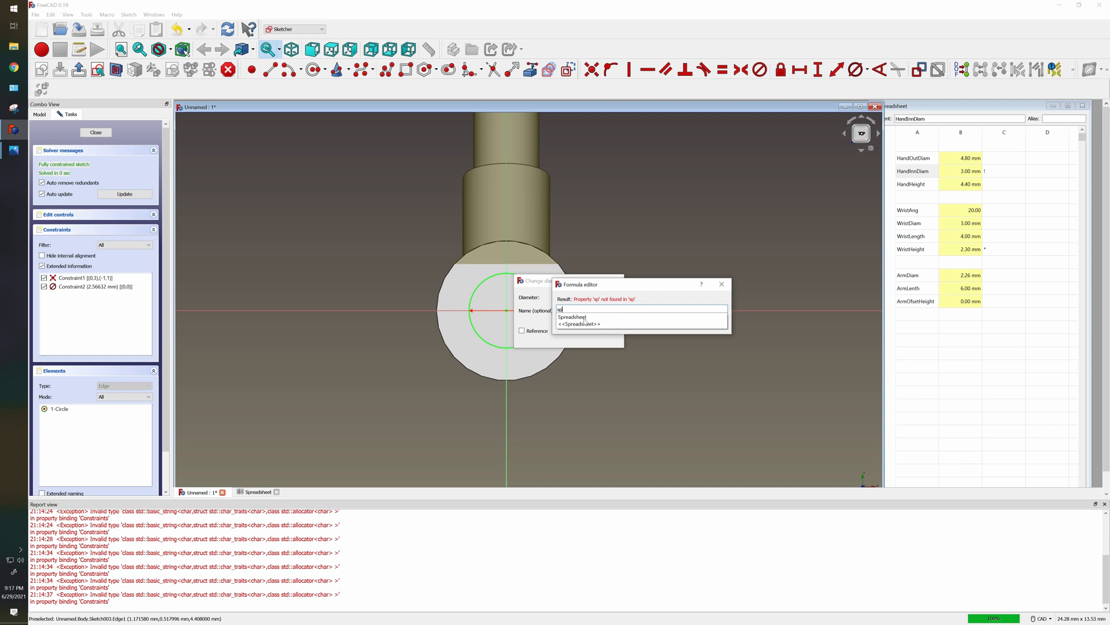
click(584, 317)
text(hand)
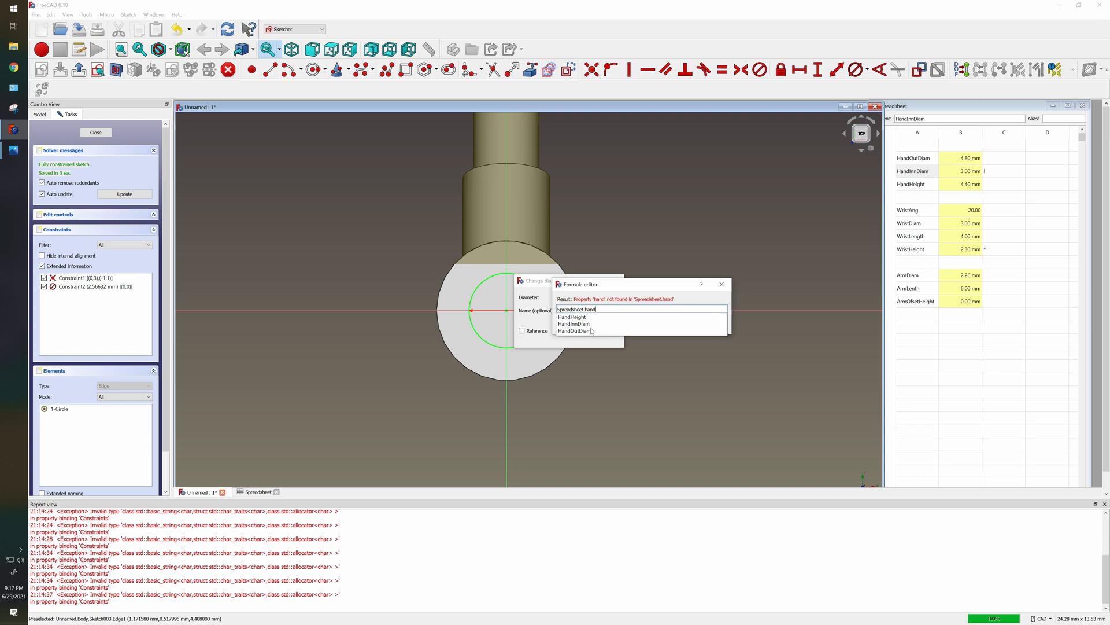
click(585, 324)
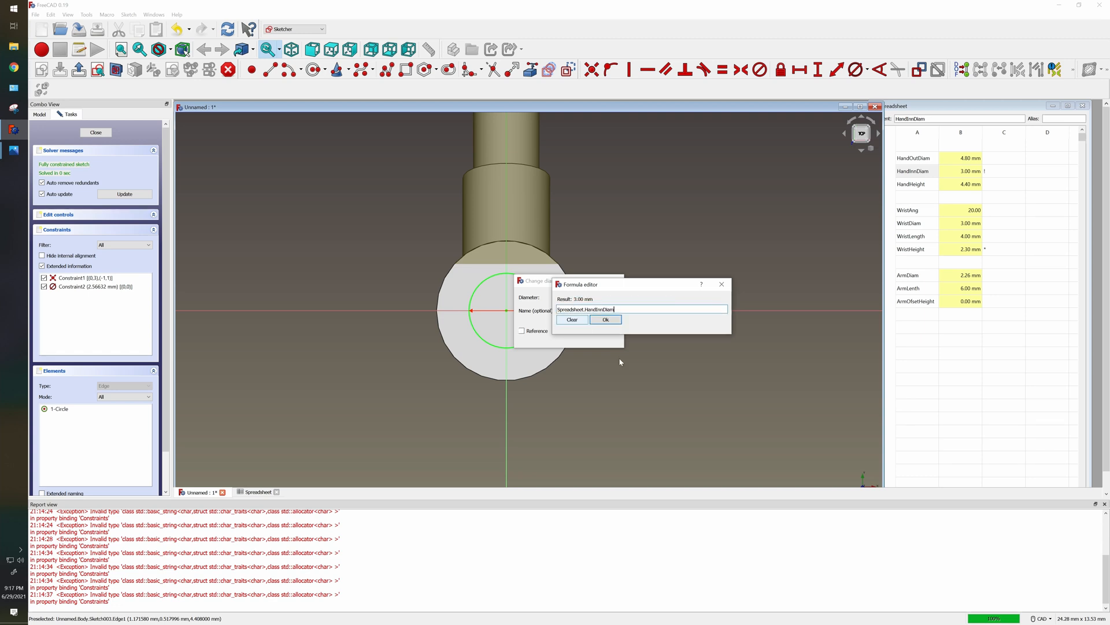
click(605, 319)
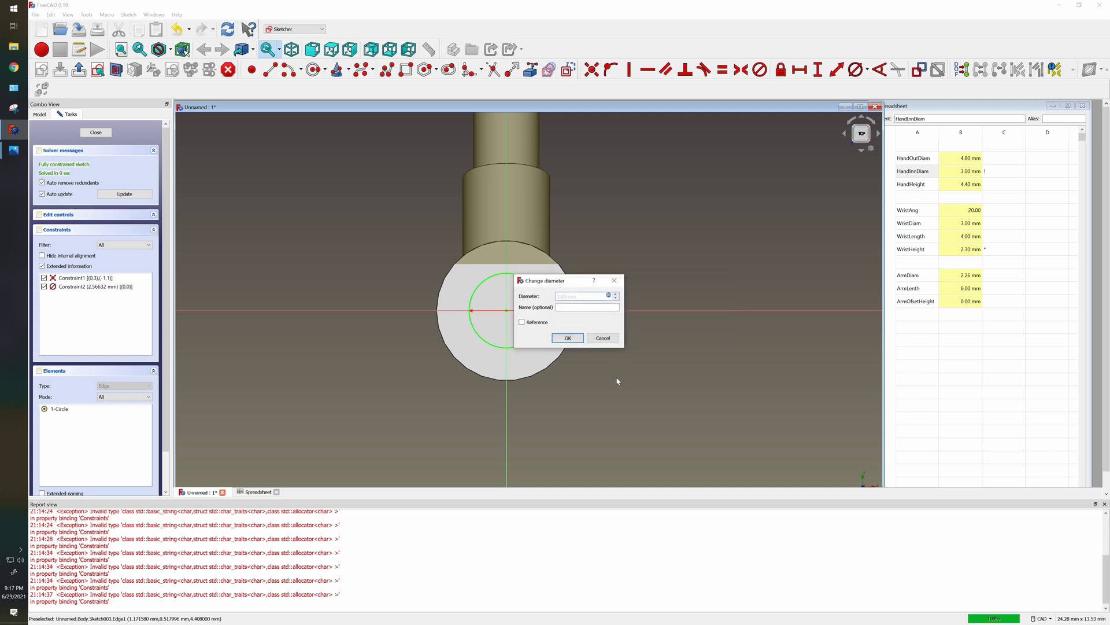
click(568, 338)
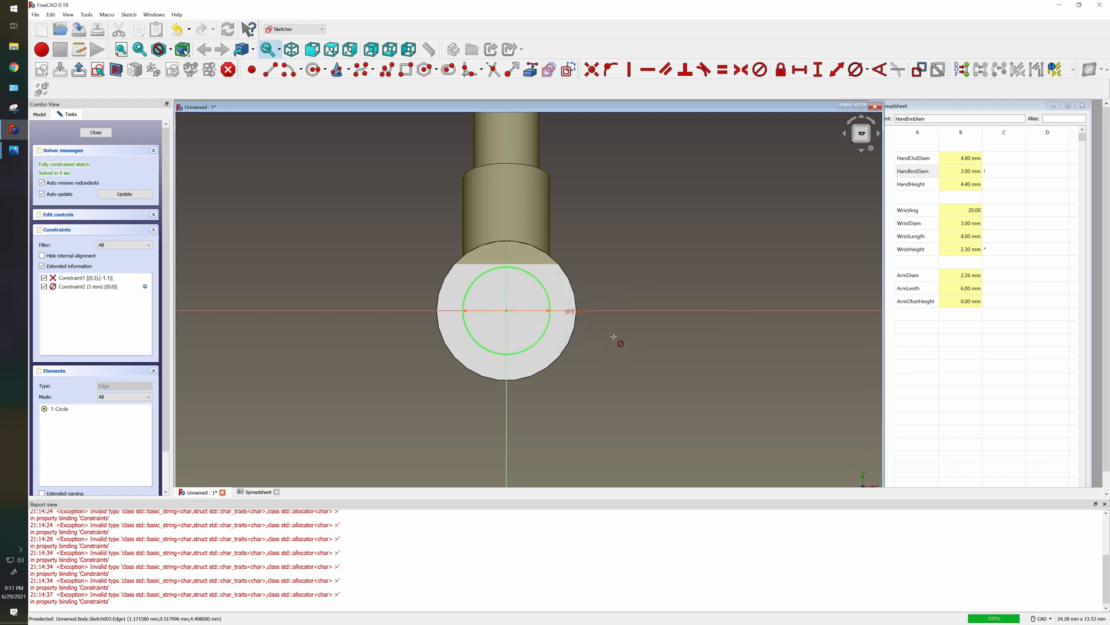
key(Escape)
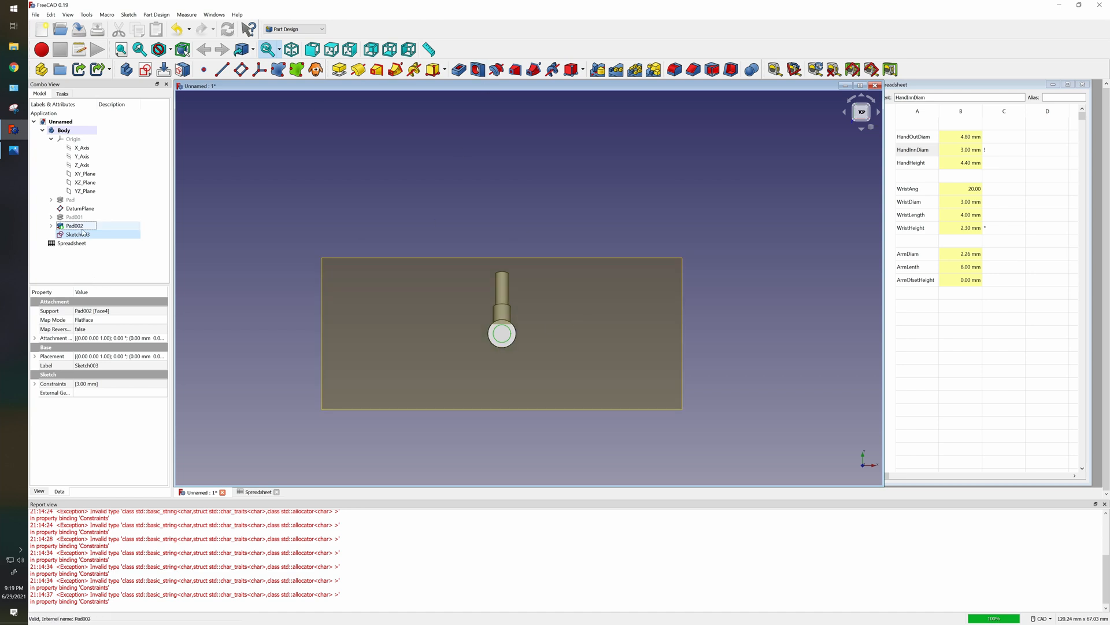
Pocket the hand's inner circle sketch with the type To first.
click(459, 70)
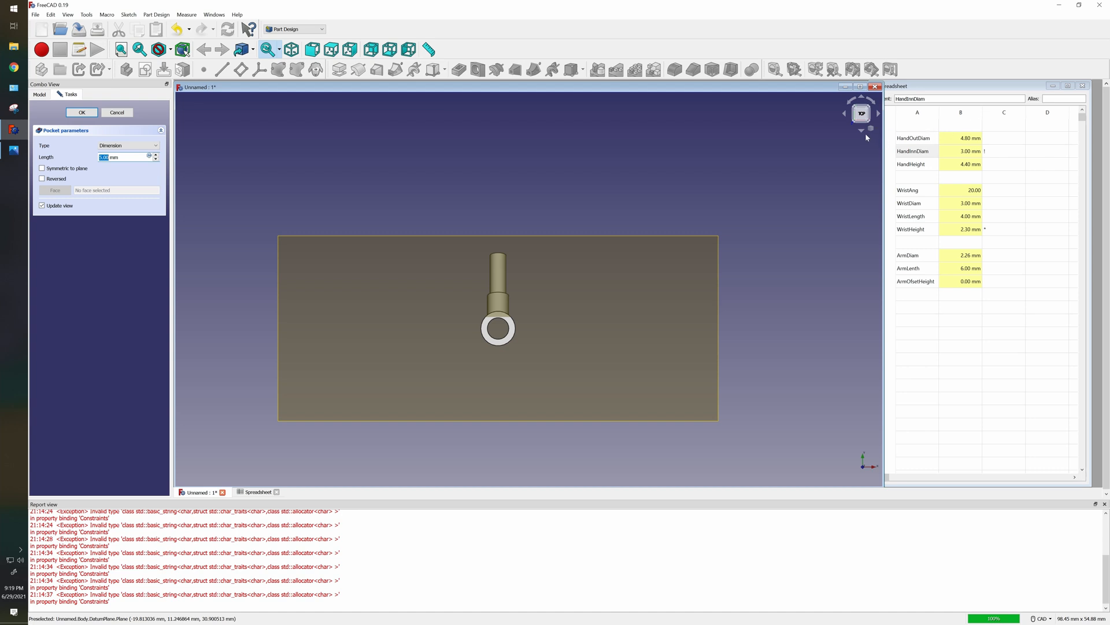
click(144, 146)
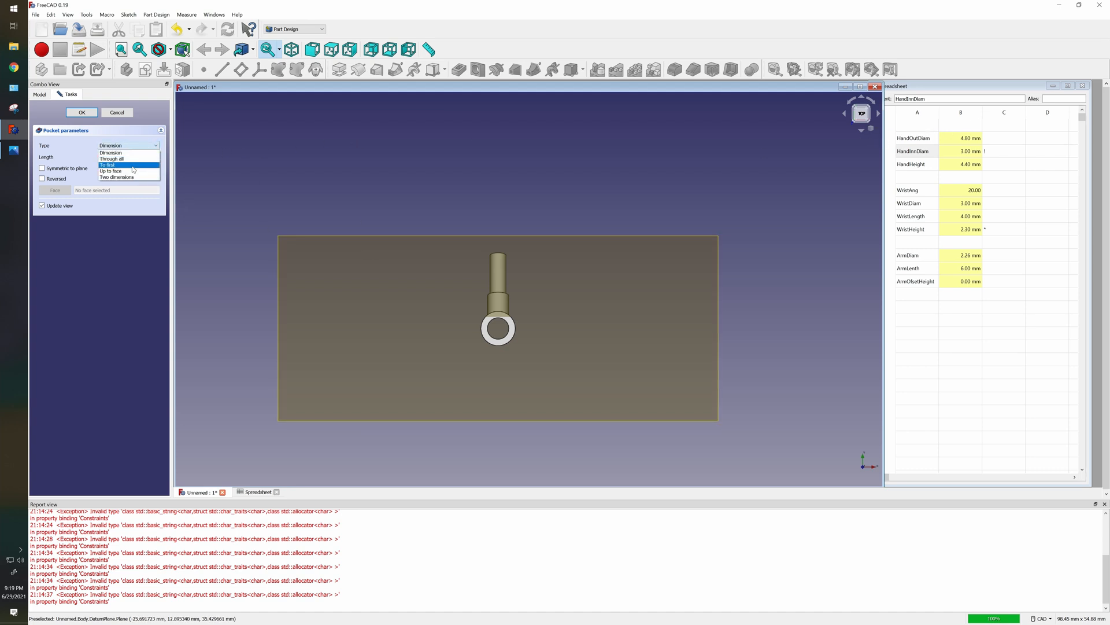
click(133, 166)
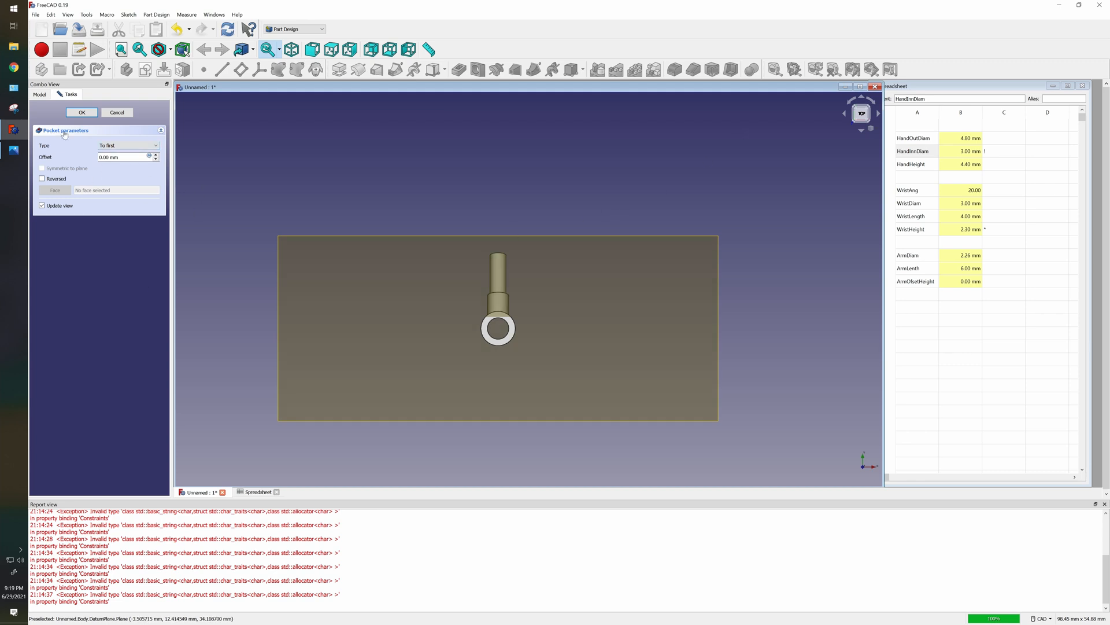
click(82, 112)
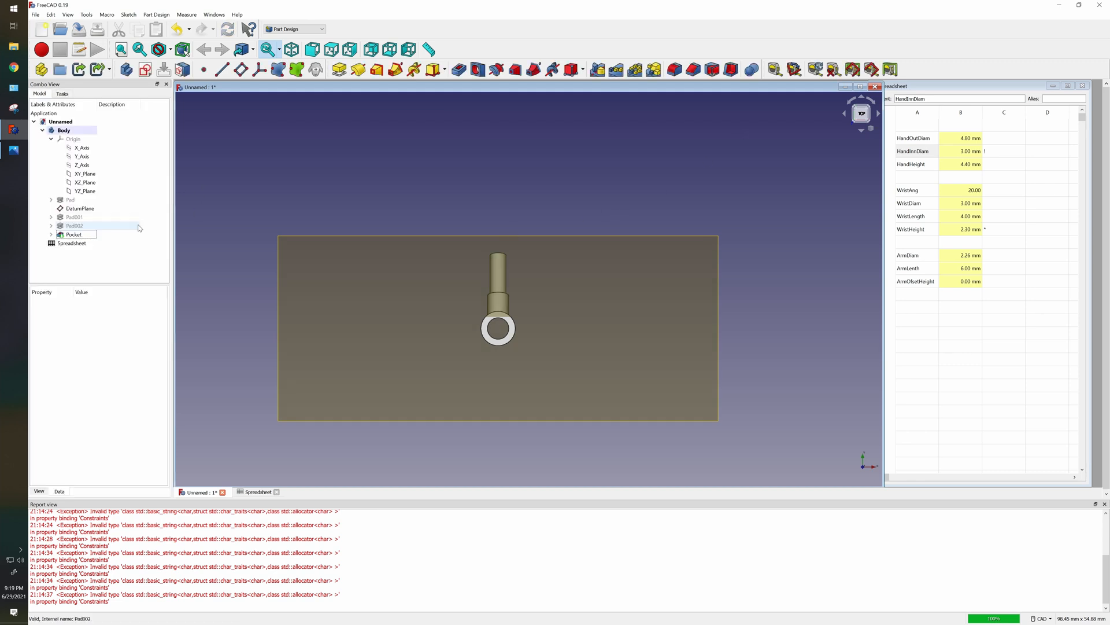
Create a sketch on the hand's ring-shaped top face and draw a rectangle about 4.13 mm tall, extending downward from the horizontal axis.
click(862, 100)
click(862, 100)
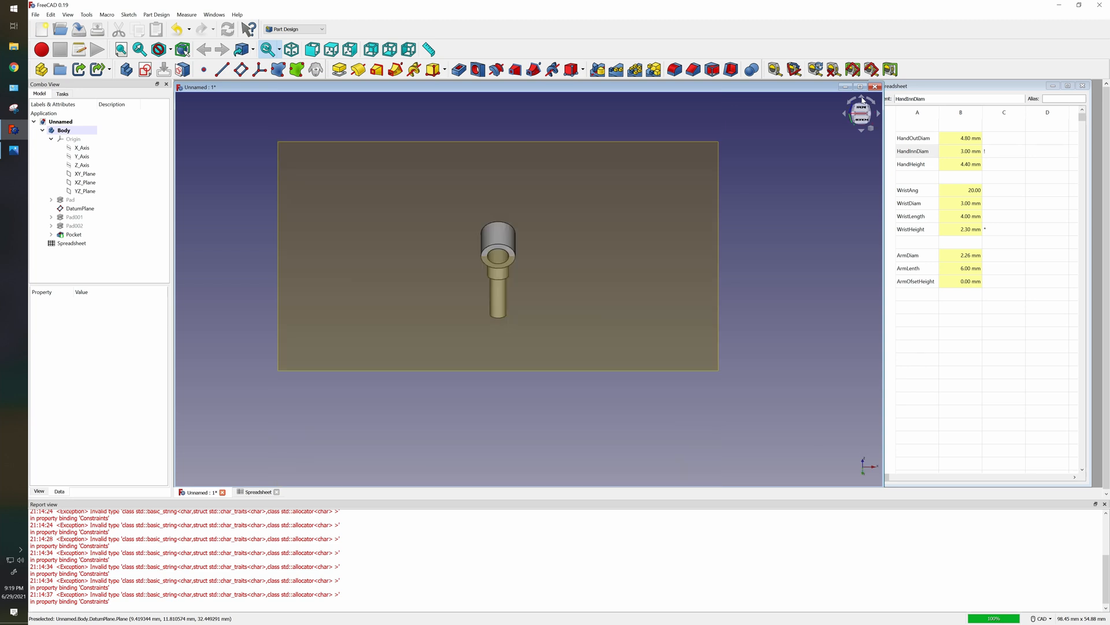
click(862, 100)
click(861, 99)
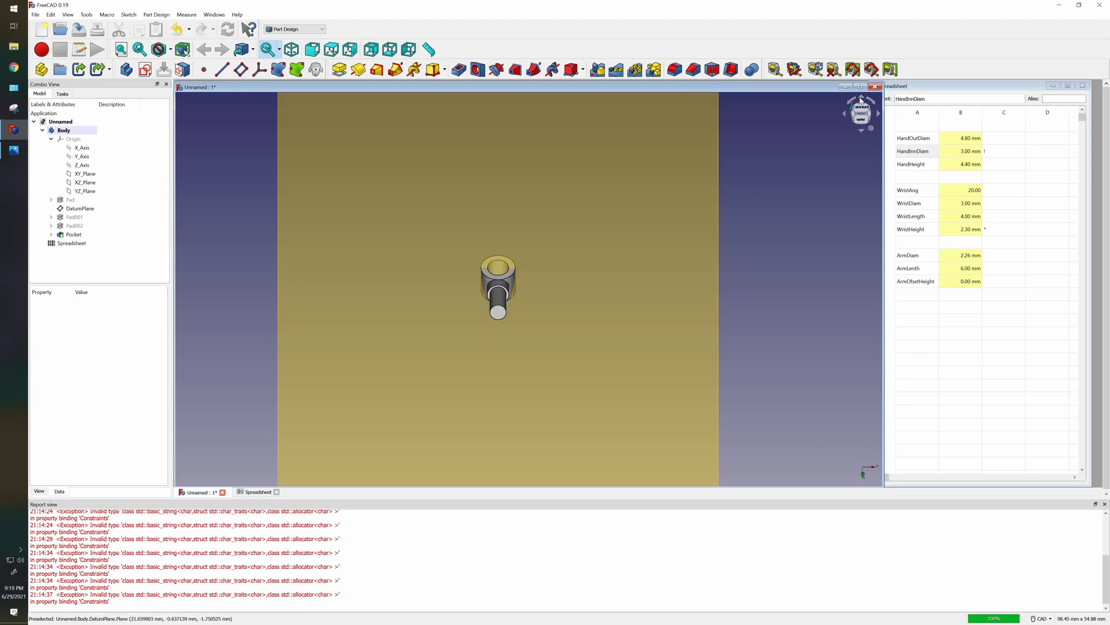
click(332, 51)
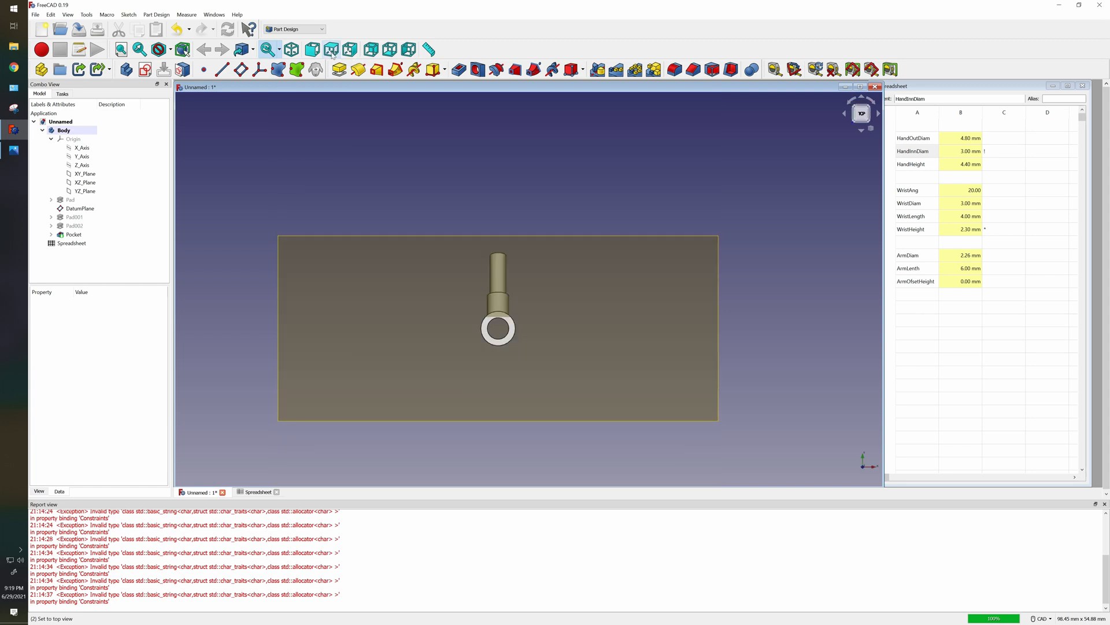
scroll(507, 350, up, 3)
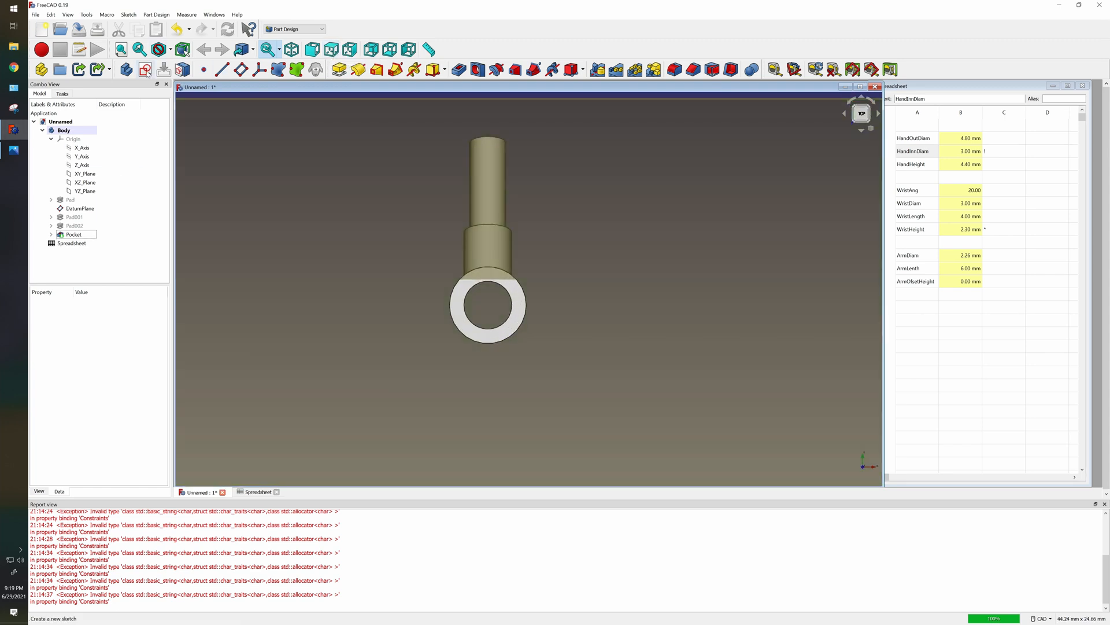
click(487, 337)
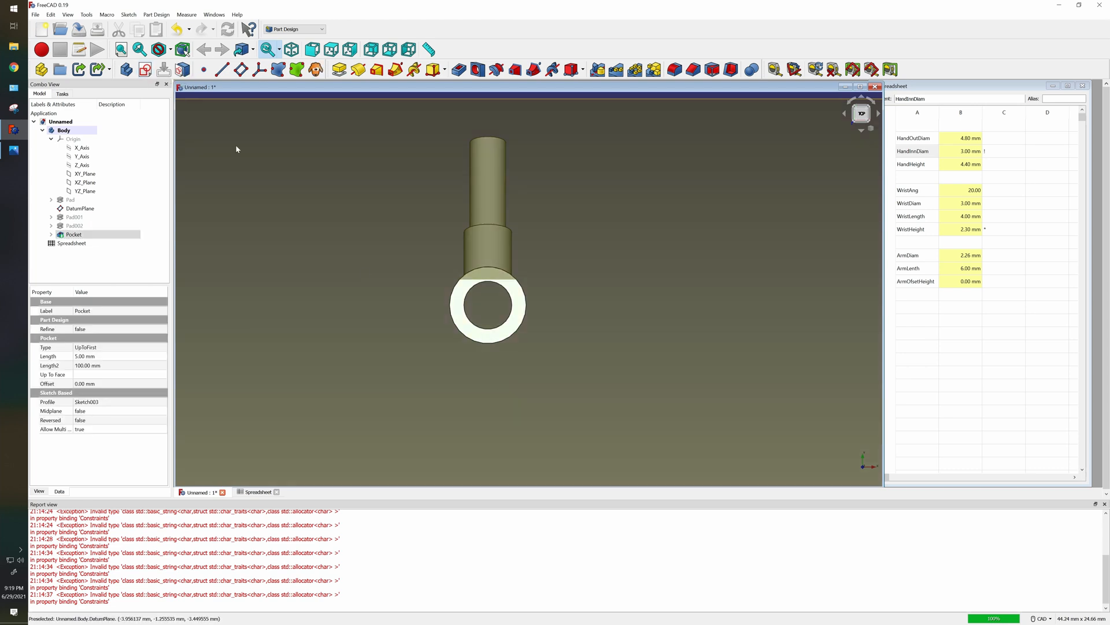
click(145, 69)
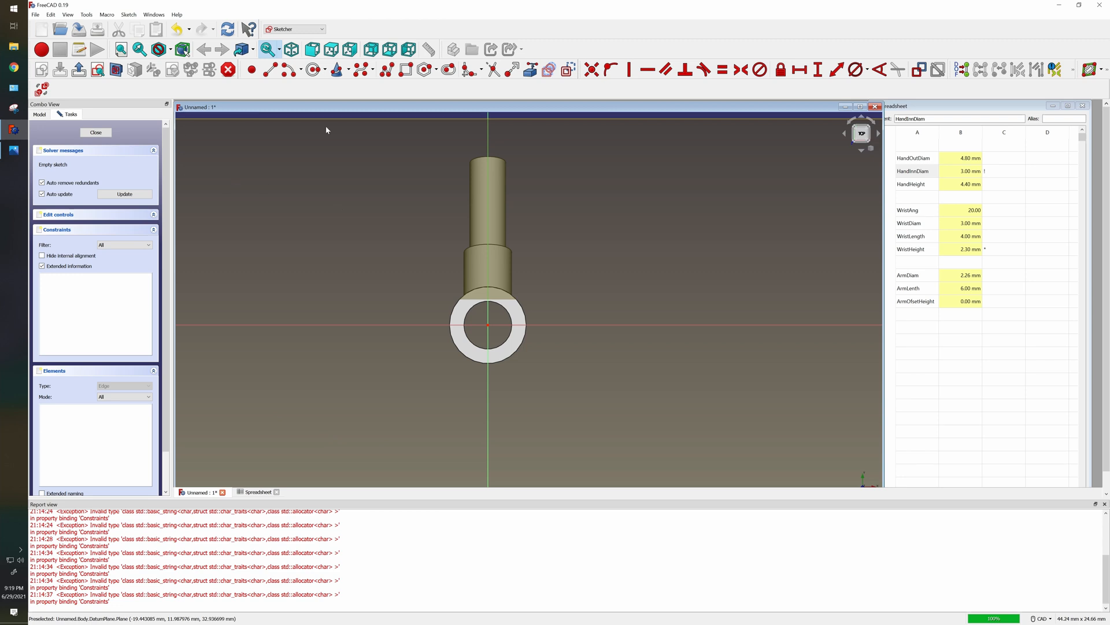
click(406, 70)
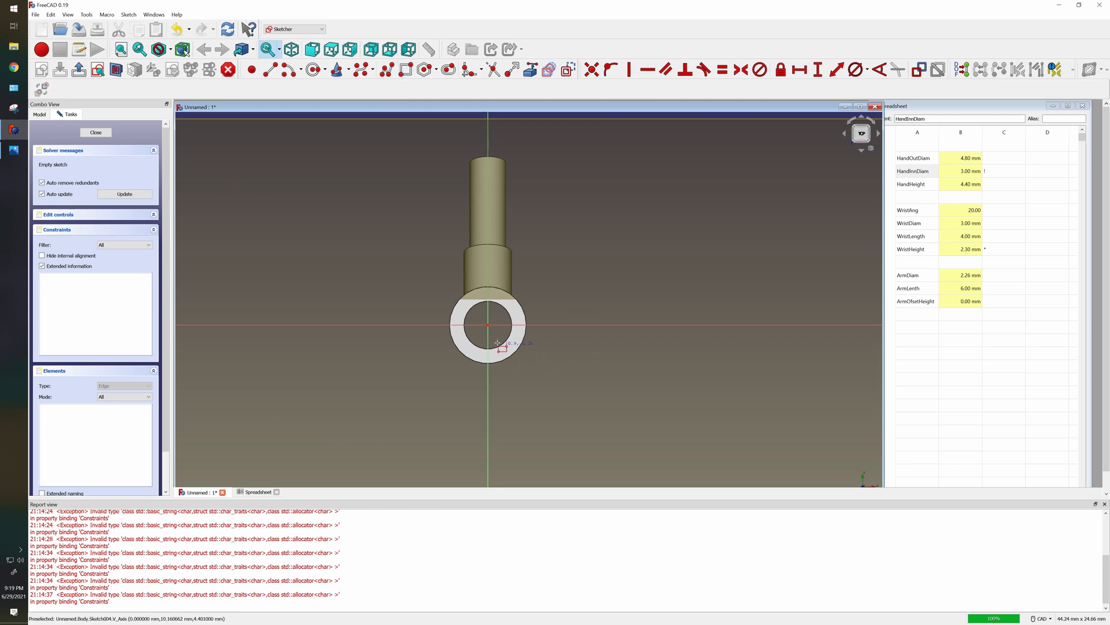
click(473, 325)
click(513, 393)
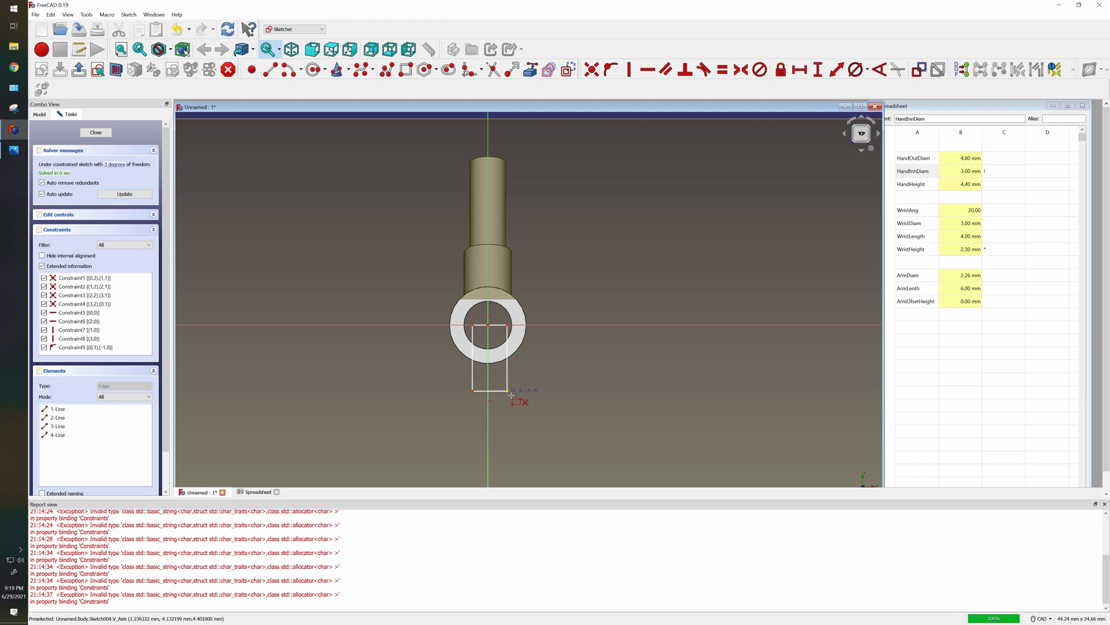
scroll(500, 396, up, 4)
right_click(497, 396)
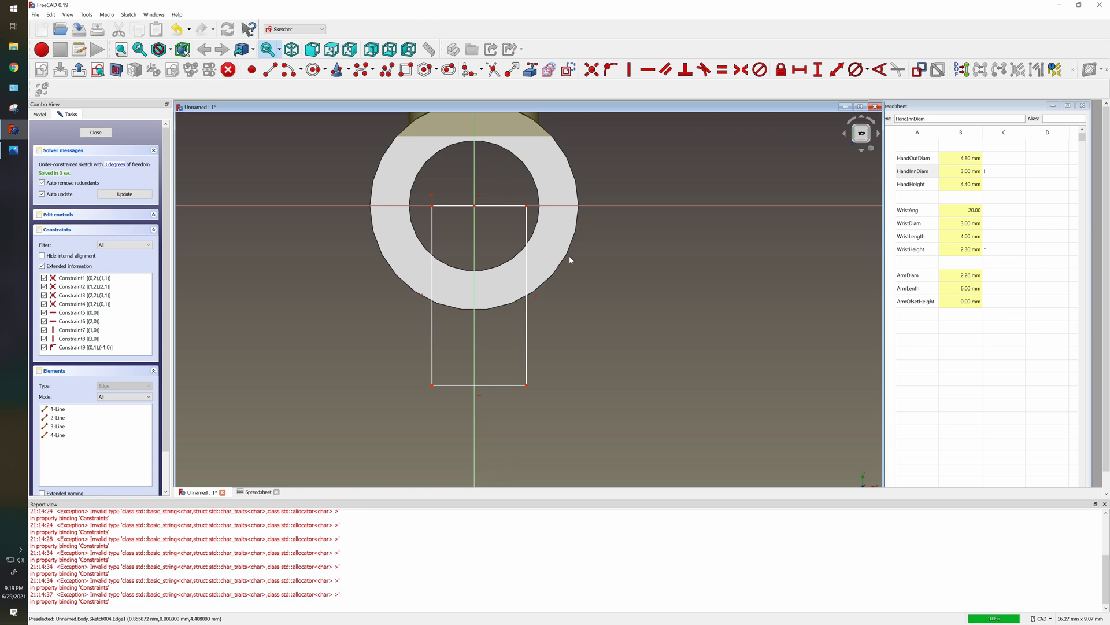
Make the rectangle's two upper corners symmetric about the vertical axis and leave the sketch.
click(432, 207)
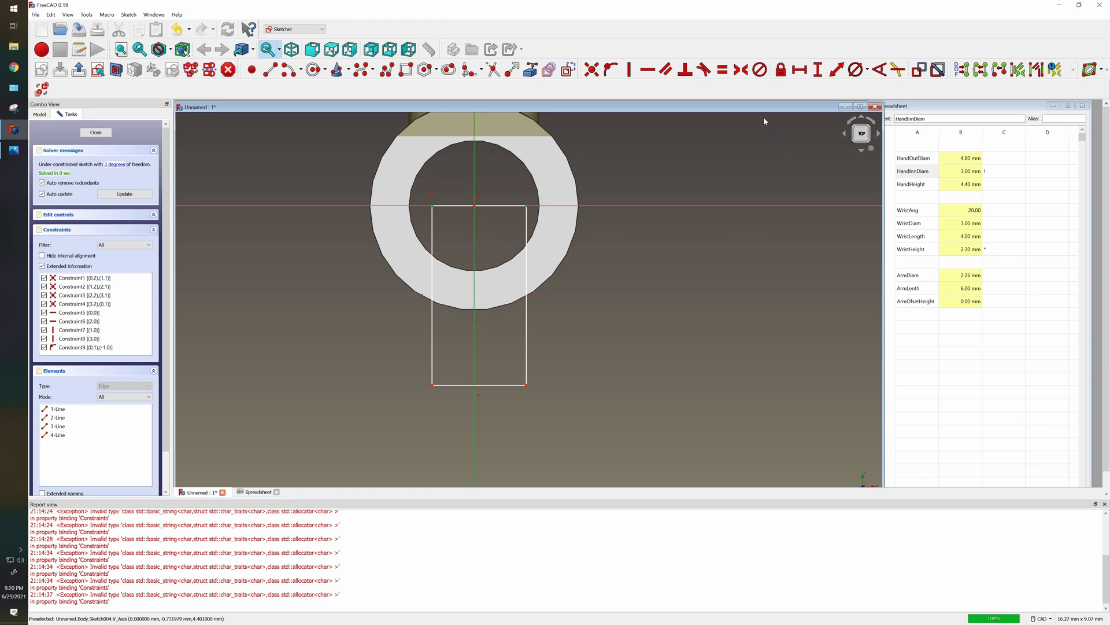
click(739, 70)
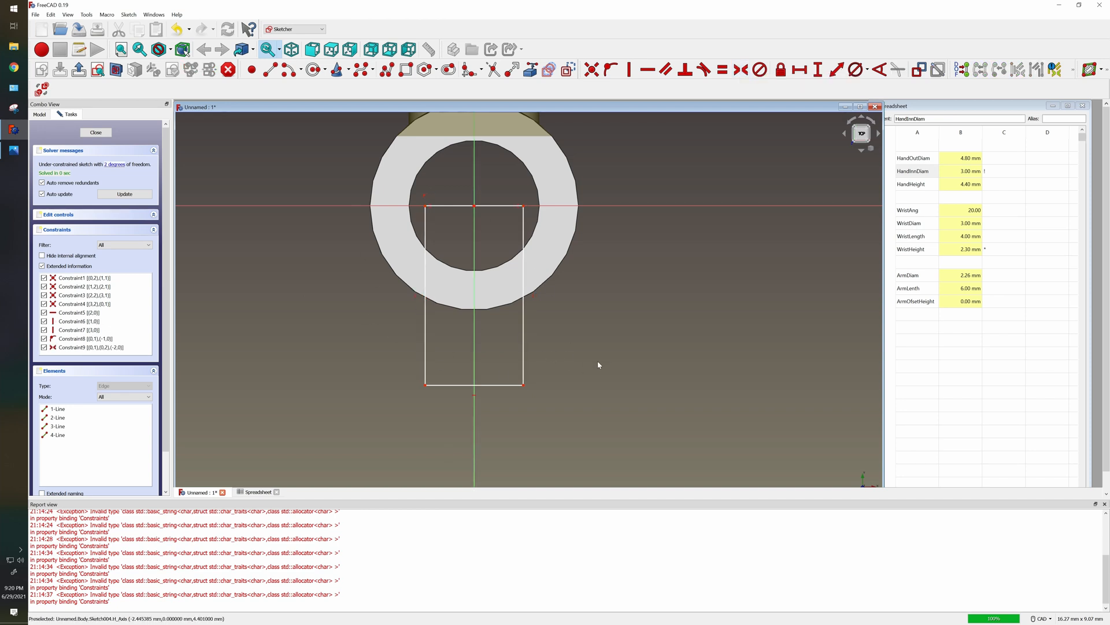
key(Escape)
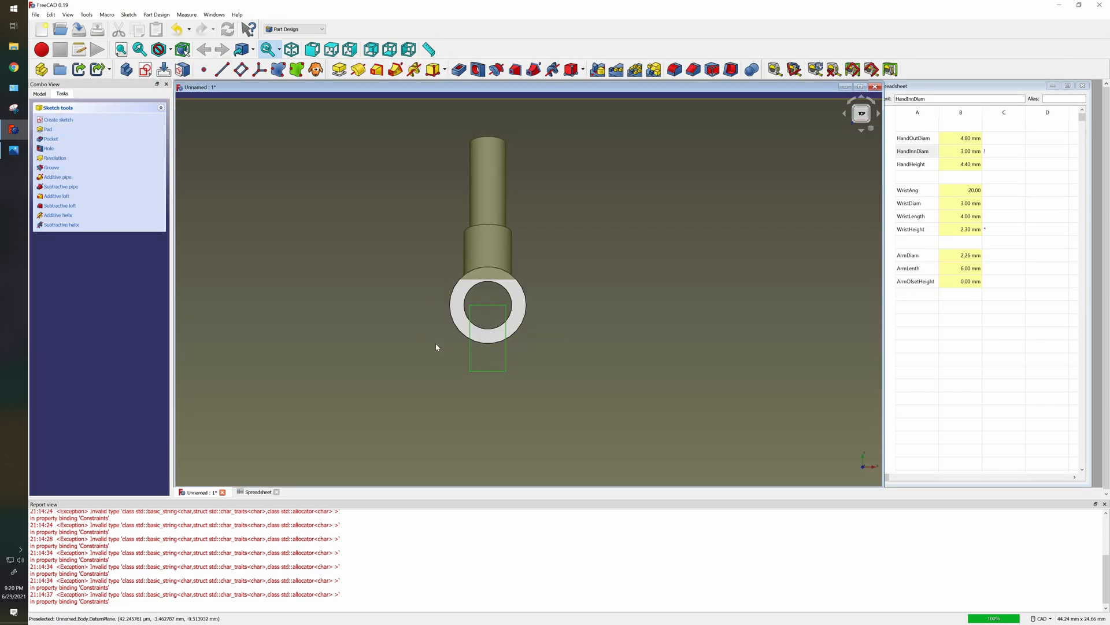
Reopen Sketch004, the rectangle sketch on the hand's top face, for editing.
click(36, 94)
click(84, 244)
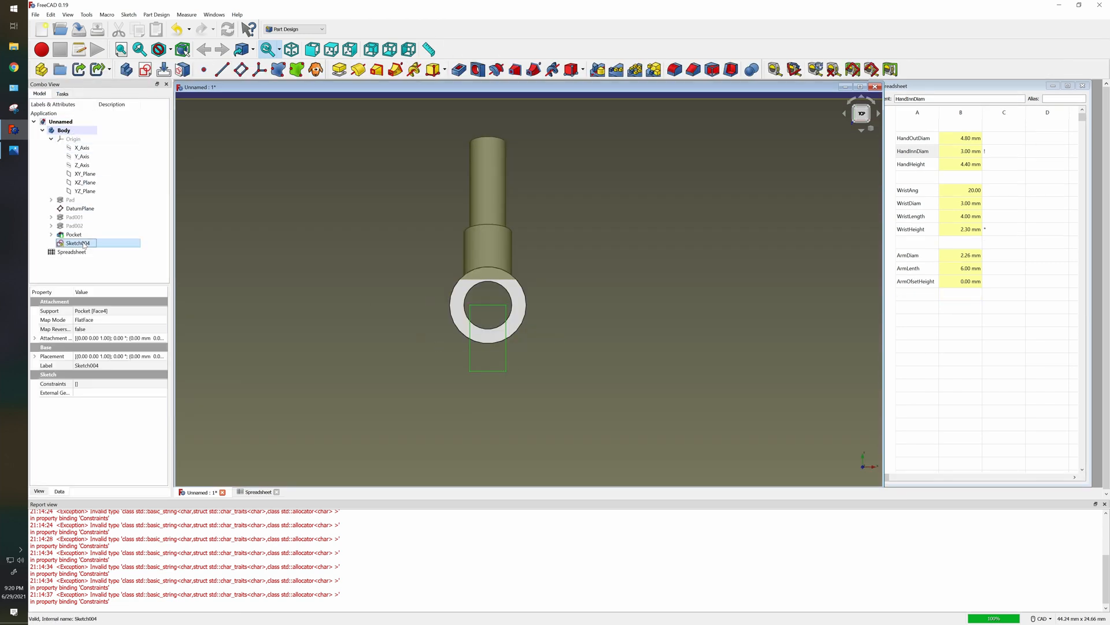
right_click(83, 244)
click(109, 248)
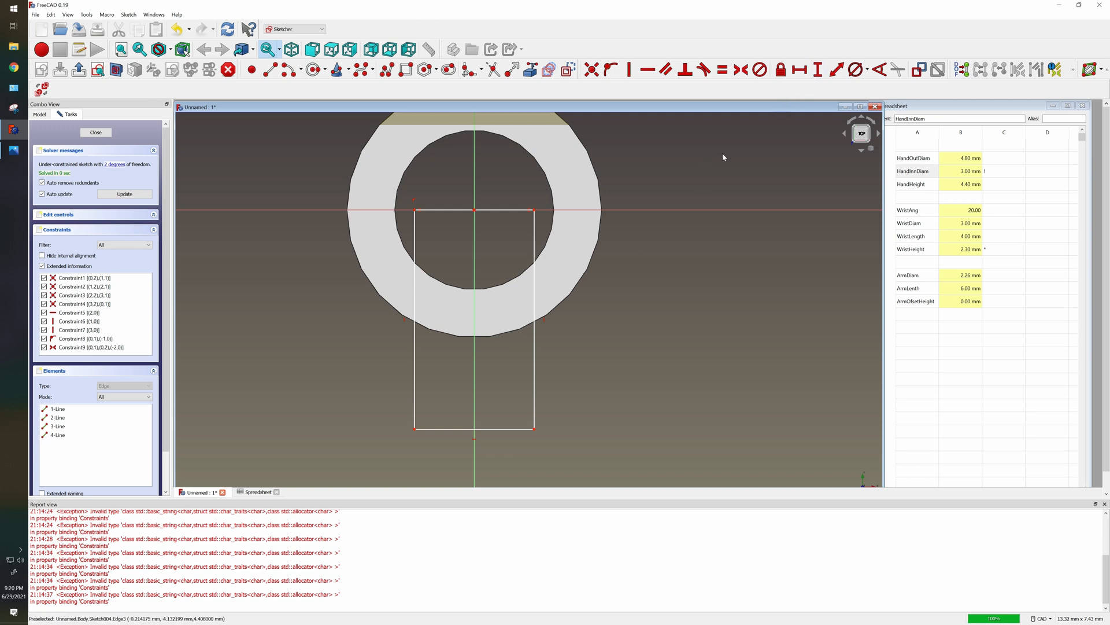
Constrain the vertical length of the rectangle's right edge with the formula Spreadsheet.HandOutDiam + .2mm.
click(534, 246)
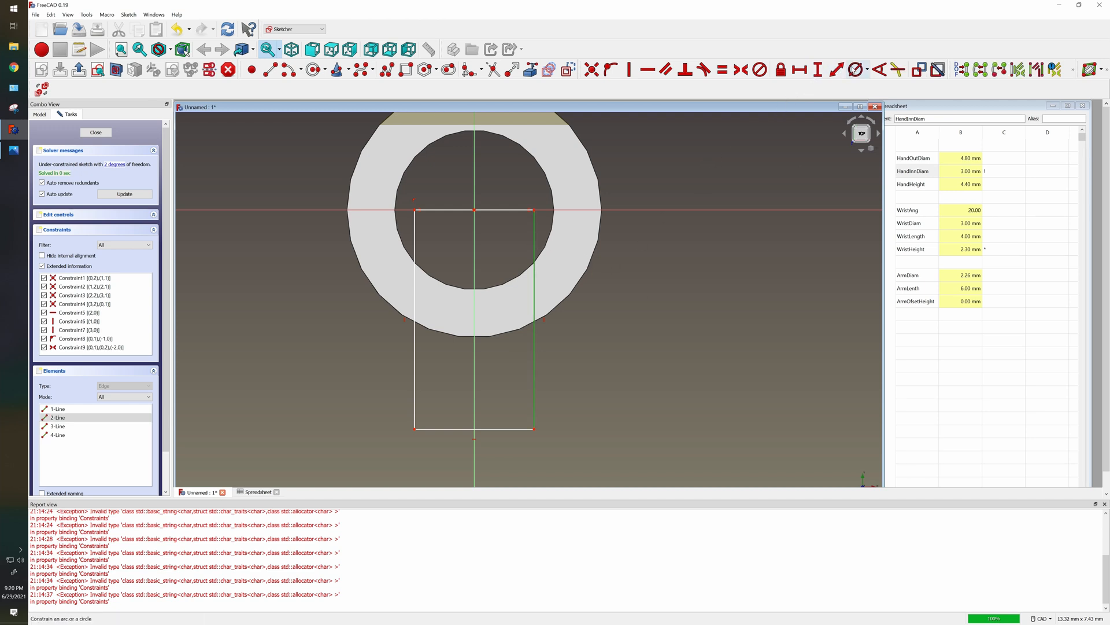
click(818, 72)
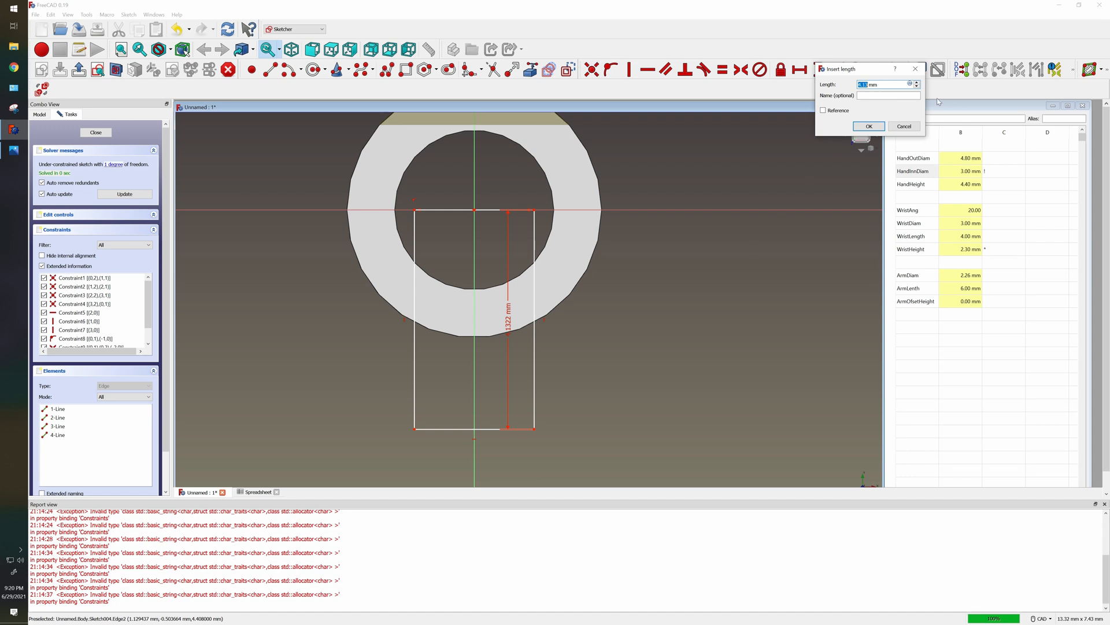
click(910, 83)
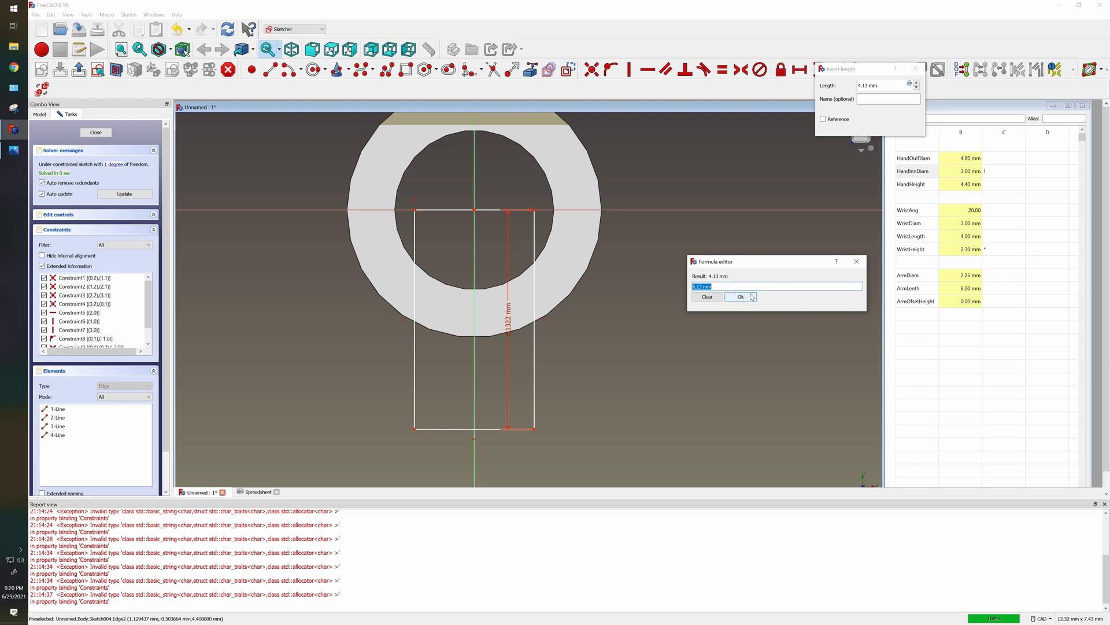
text(spre)
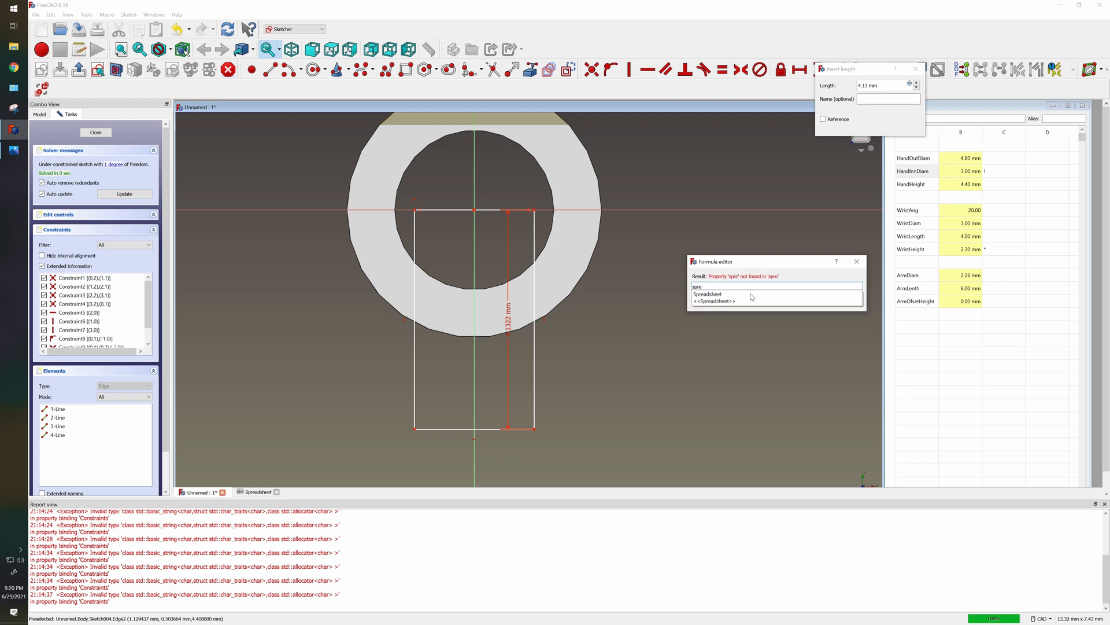
key(Down)
key(Return)
text(ou)
click(752, 295)
text(+)
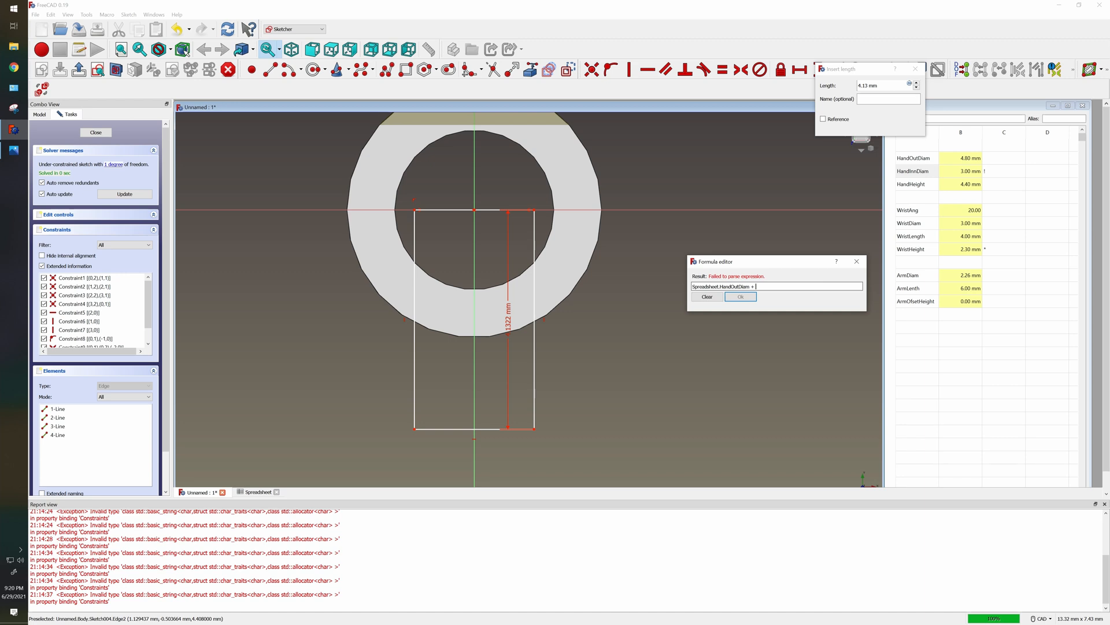
text( .2)
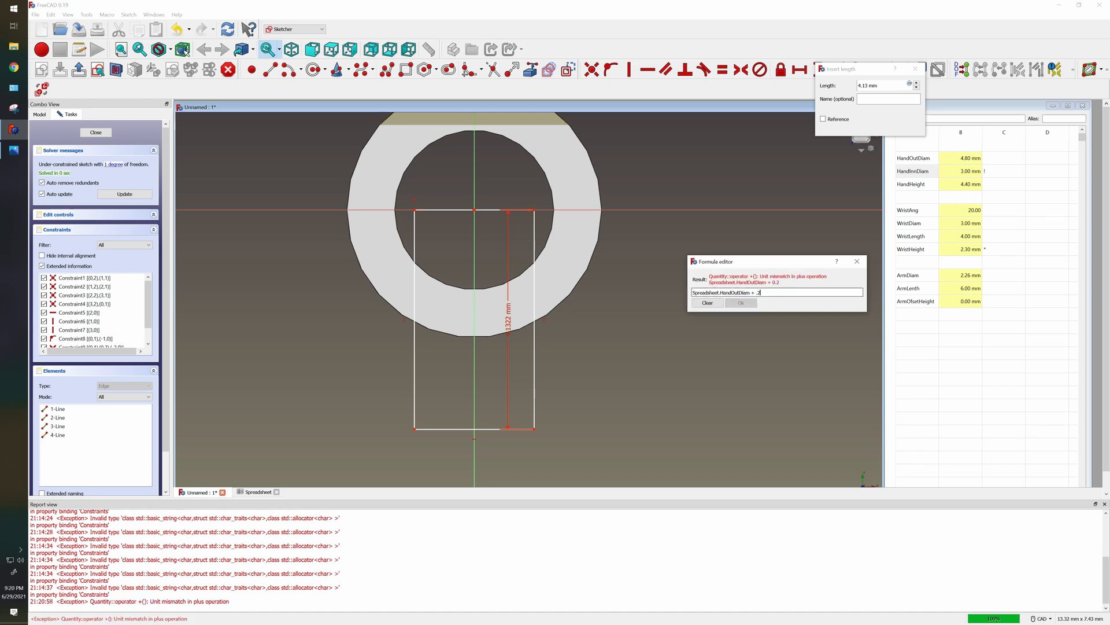
text(mm)
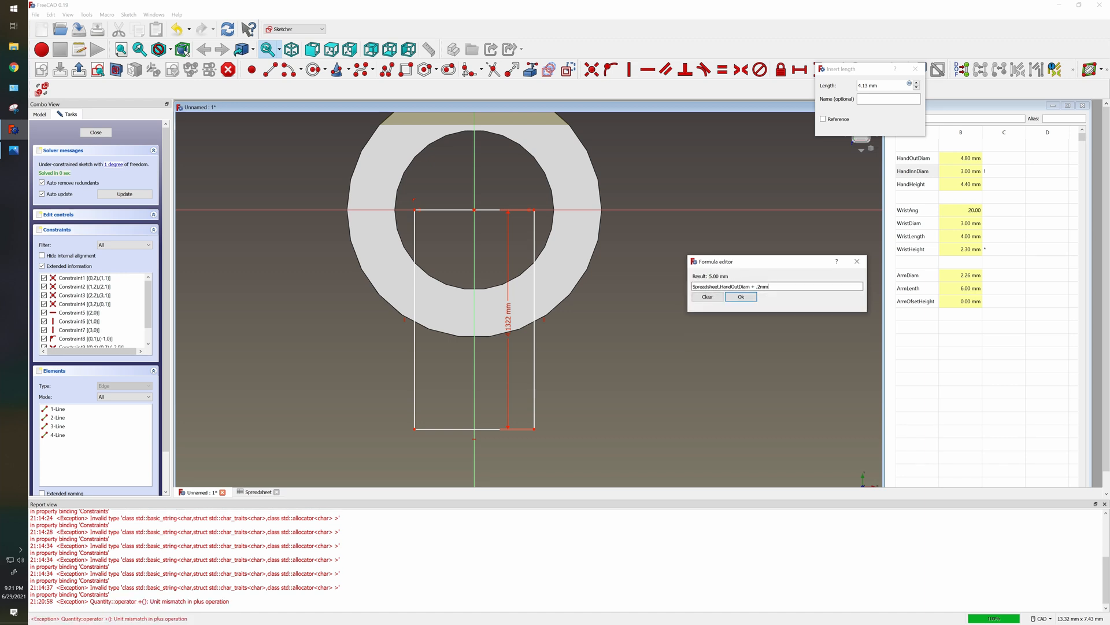
click(741, 297)
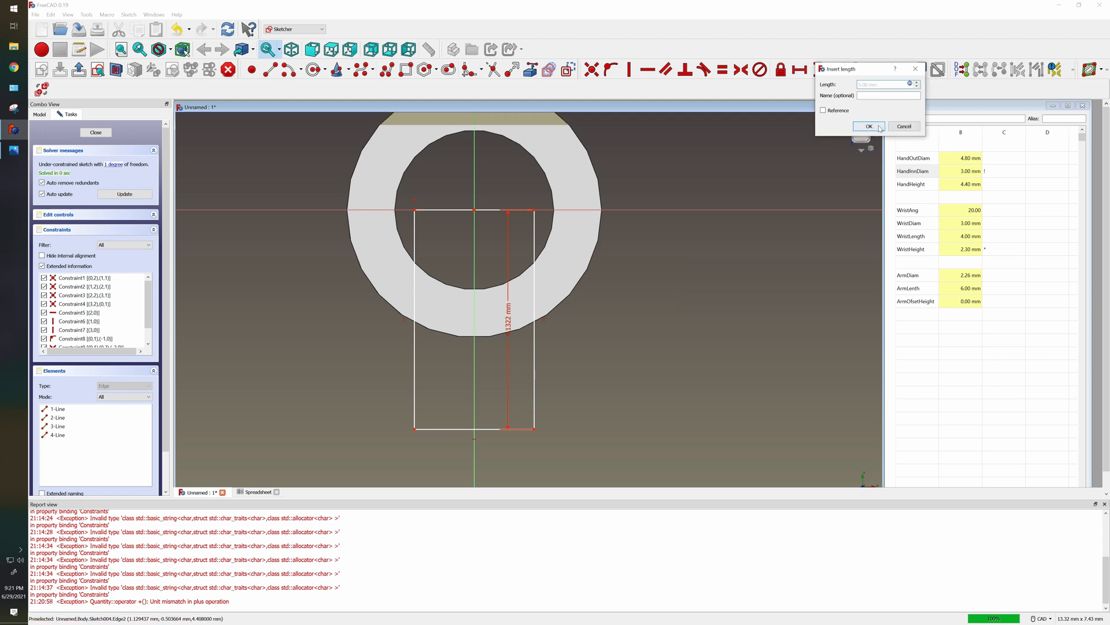
key(Return)
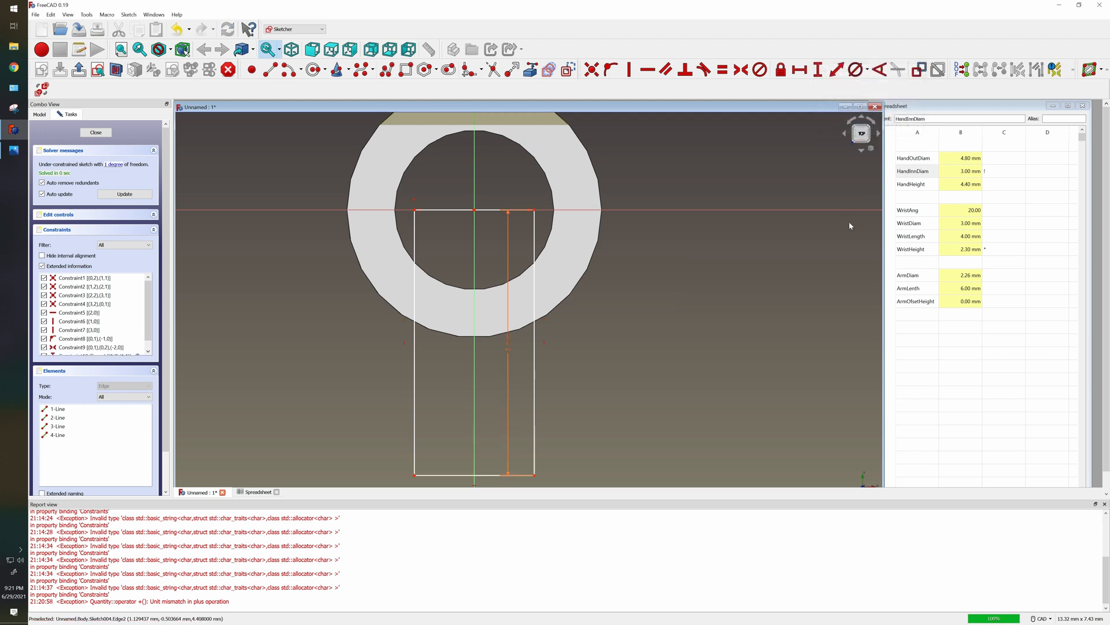
Change the rectangle's height formula to Spreadsheet.HandOutDiam / 2 + 0.2mm and leave the sketch.
double_click(509, 343)
click(604, 347)
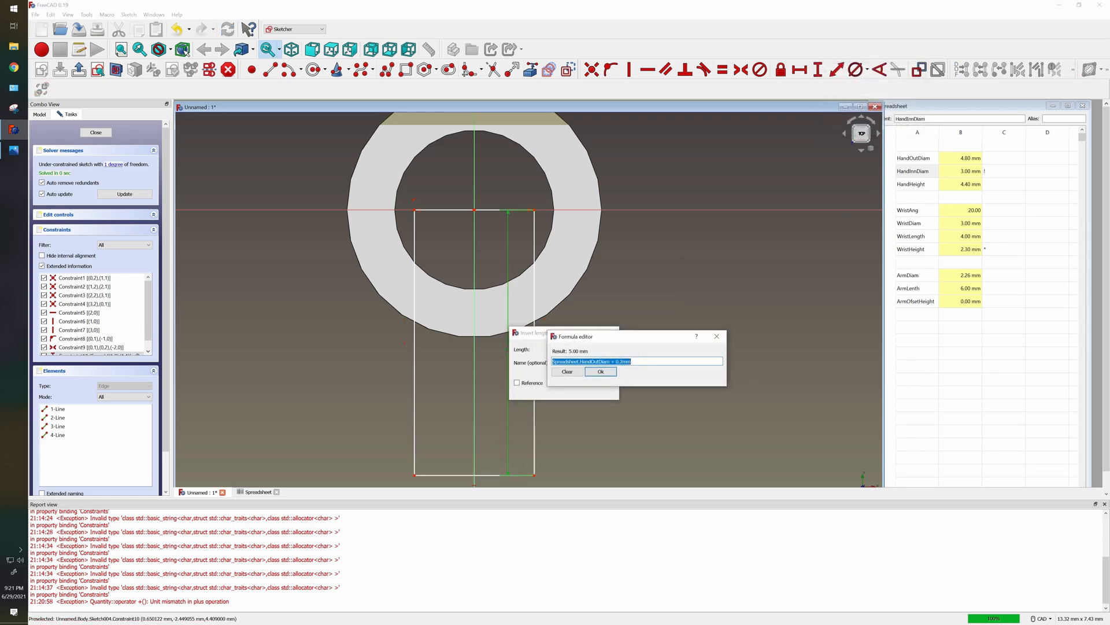
click(612, 361)
text(/2)
click(601, 371)
click(562, 390)
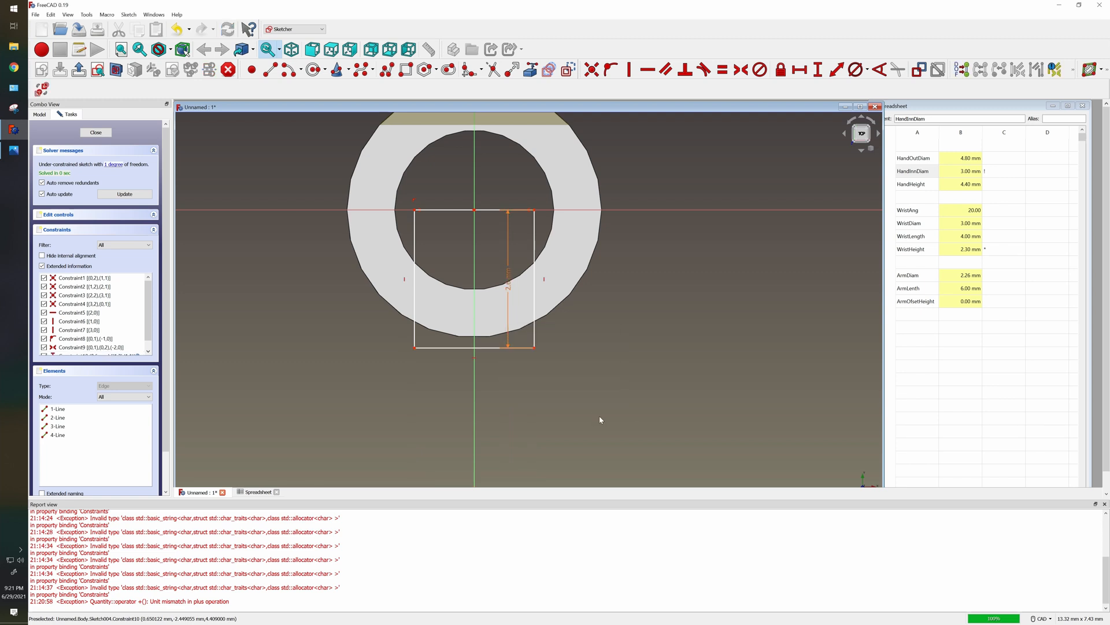
key(Escape)
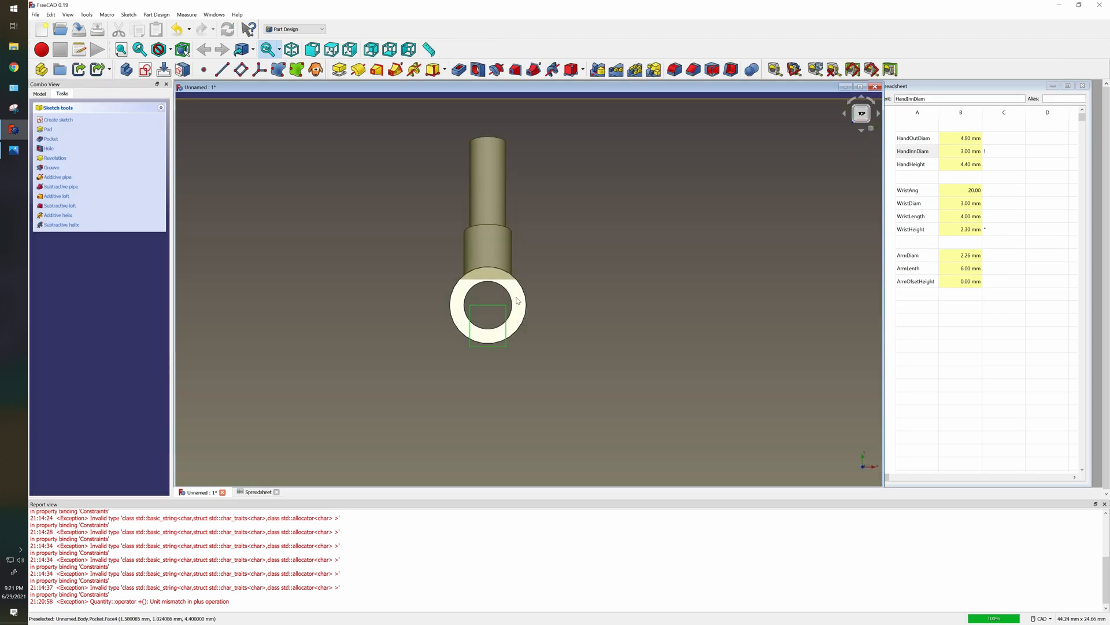
Reopen Sketch004 for editing and move the height dimension outside the rectangle, beyond its right edge.
click(39, 93)
click(81, 244)
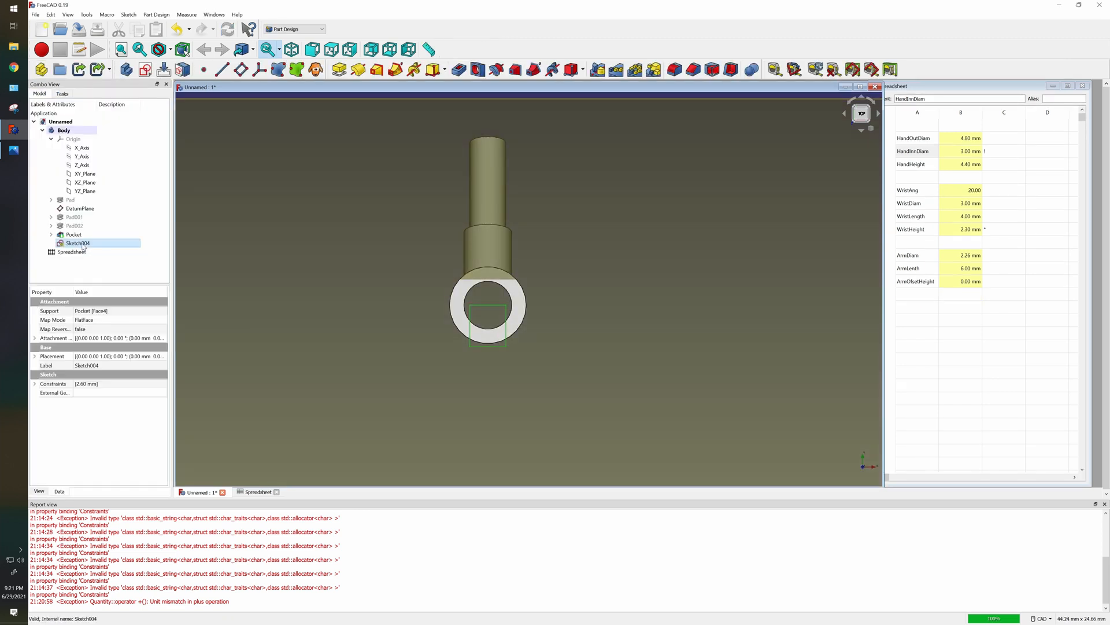
right_click(82, 247)
click(101, 250)
scroll(502, 376, up, 5)
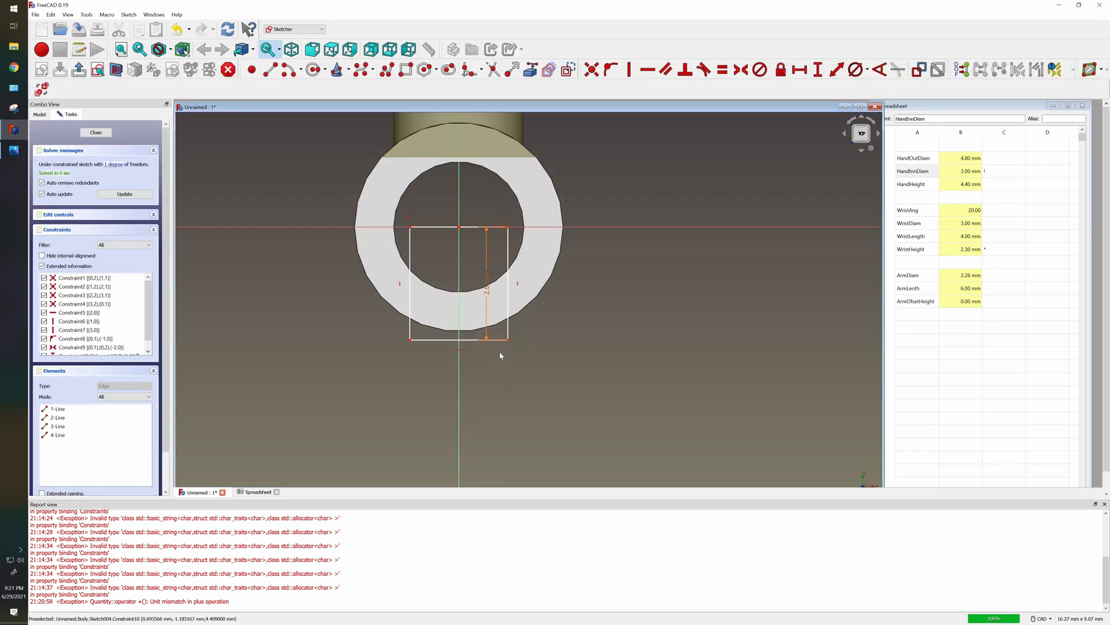
scroll(501, 355, up, 2)
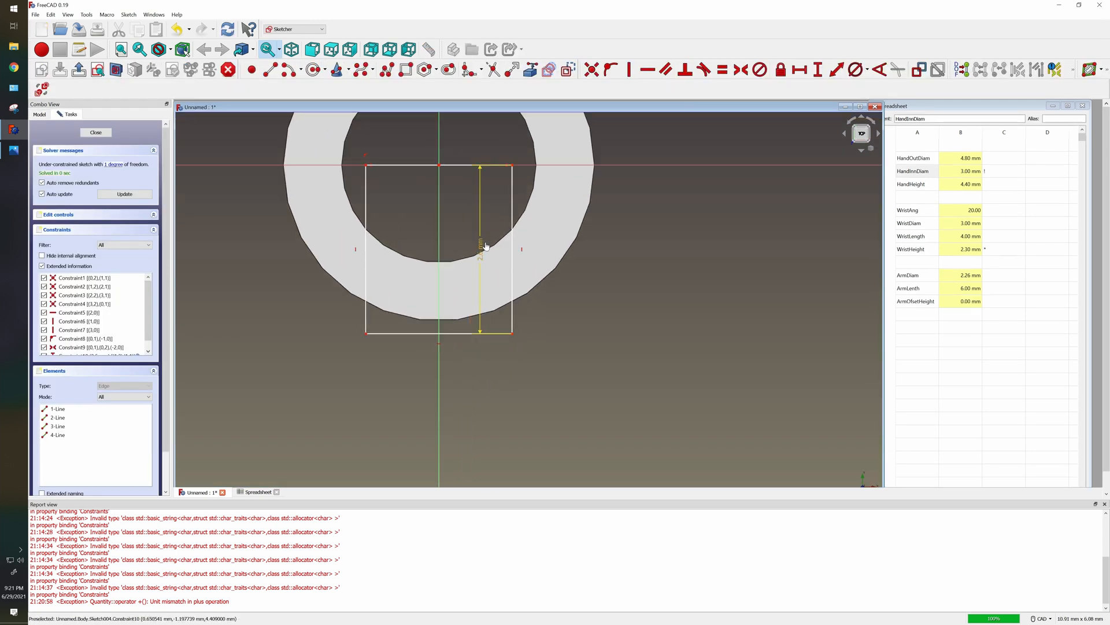
drag(486, 246, 549, 265)
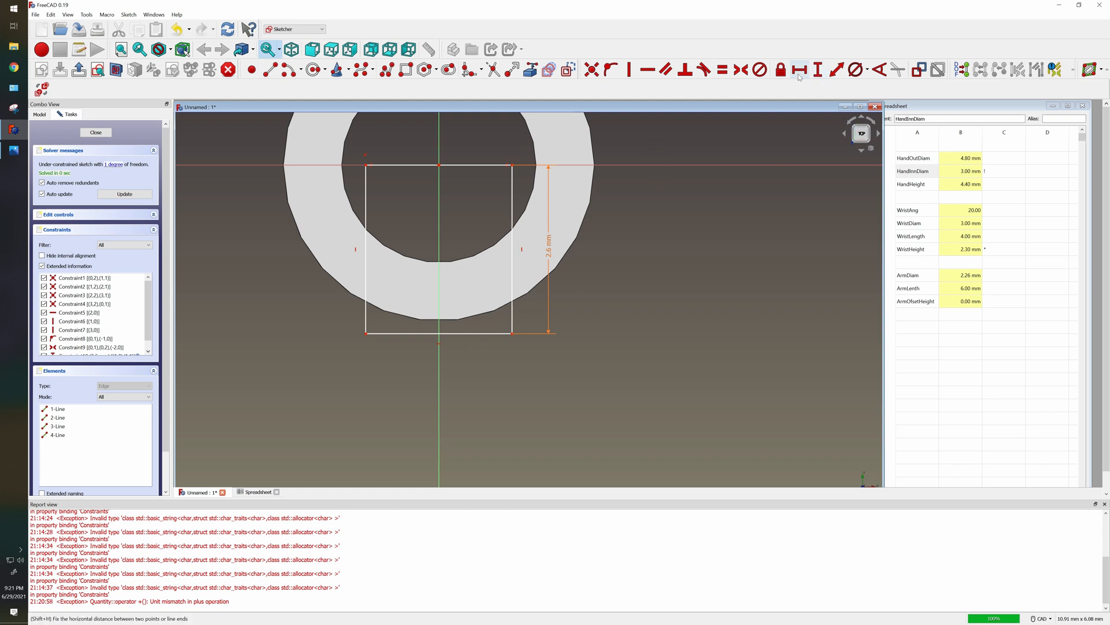
Label spreadsheet cell A5 HandGripOffset and assign the same name as the alias of cell B5.
double_click(910, 199)
text(Hand)
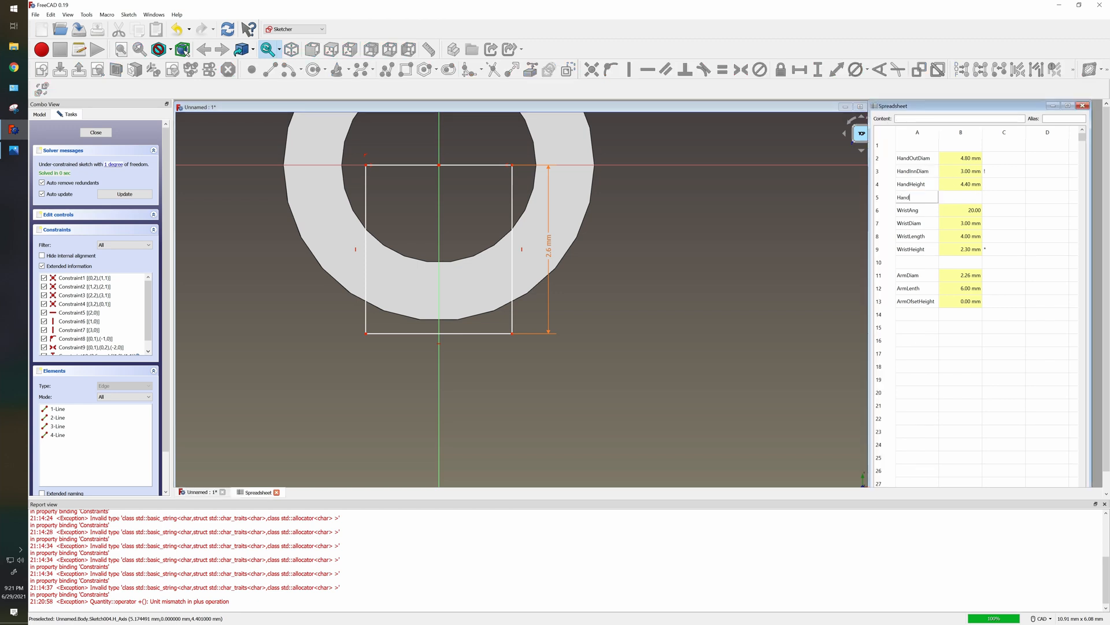
text(GripOffset)
click(925, 200)
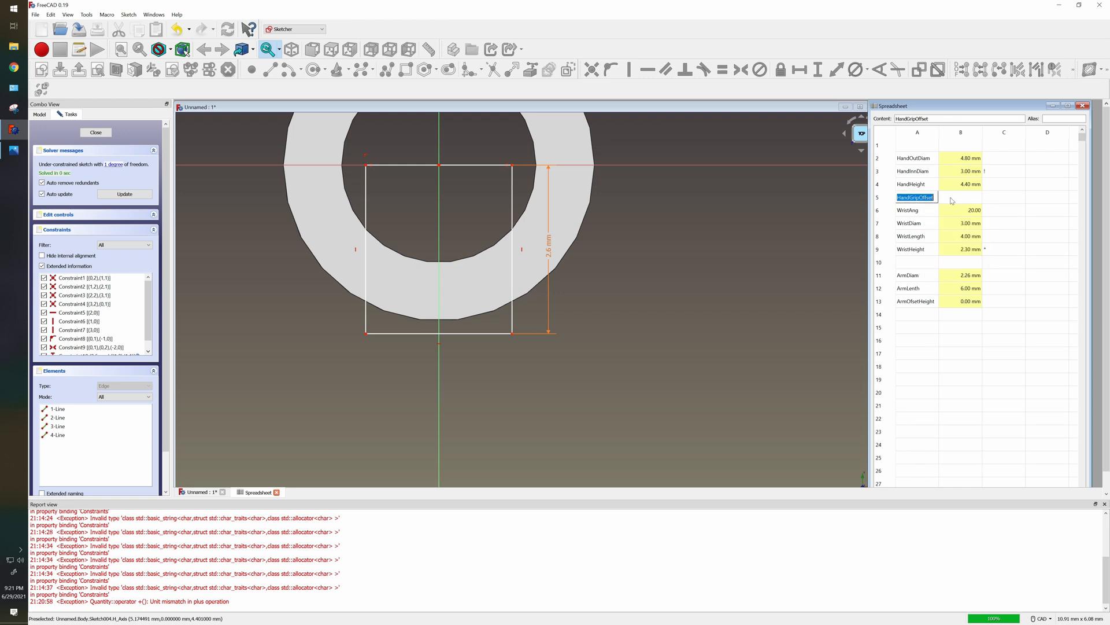
click(960, 197)
click(1056, 118)
right_click(1055, 118)
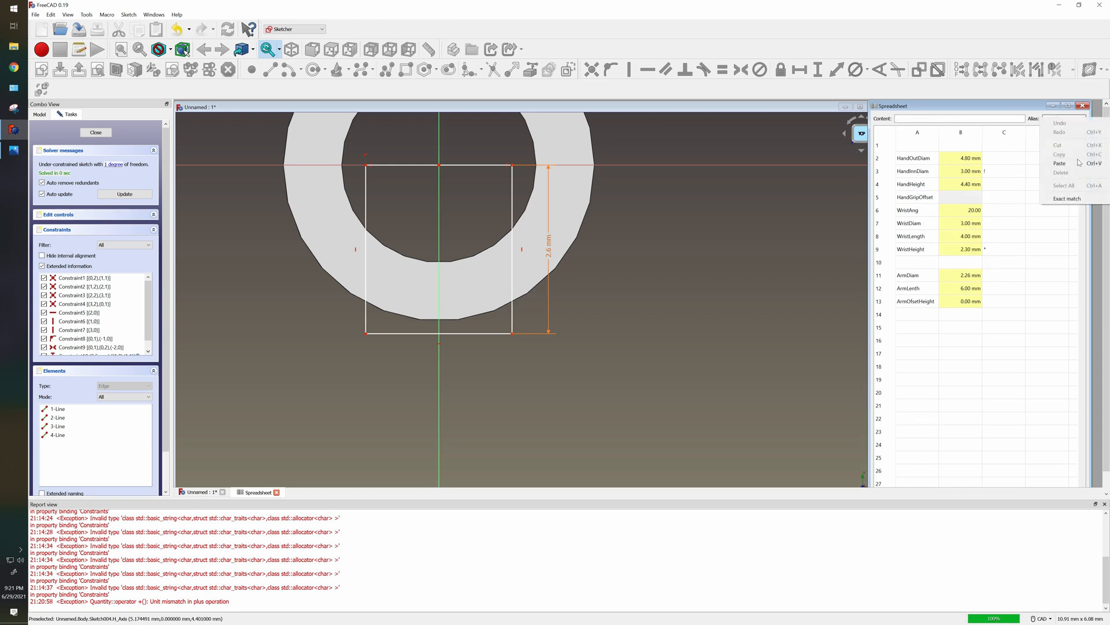
click(1060, 164)
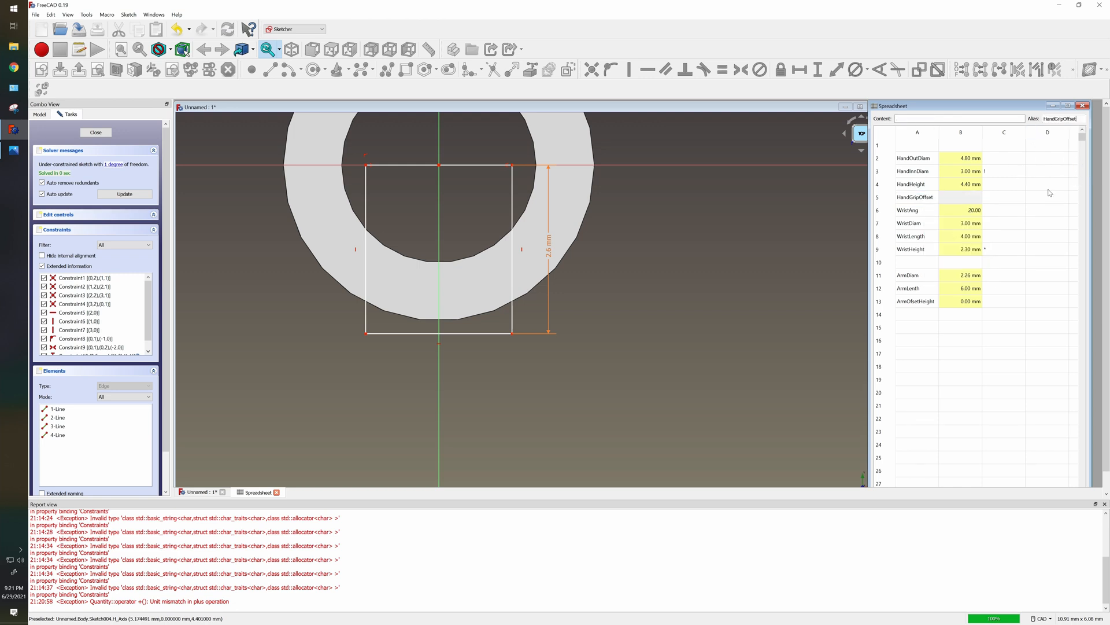
key(Return)
Enter -.4mm as the HandGripOffset value in cell B5.
click(989, 199)
double_click(972, 199)
text(-.4mm)
key(Return)
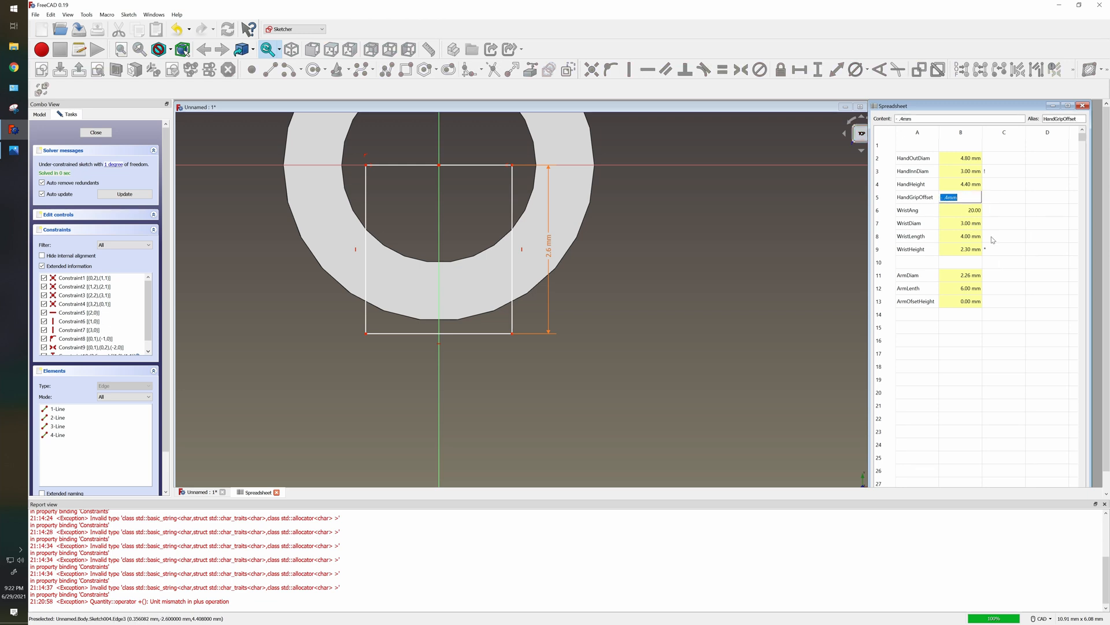
click(1022, 213)
Turn cell B5's entry into a formula by adding an equals sign in front of the negative offset.
click(946, 199)
double_click(942, 200)
key(Left)
text(=)
key(Return)
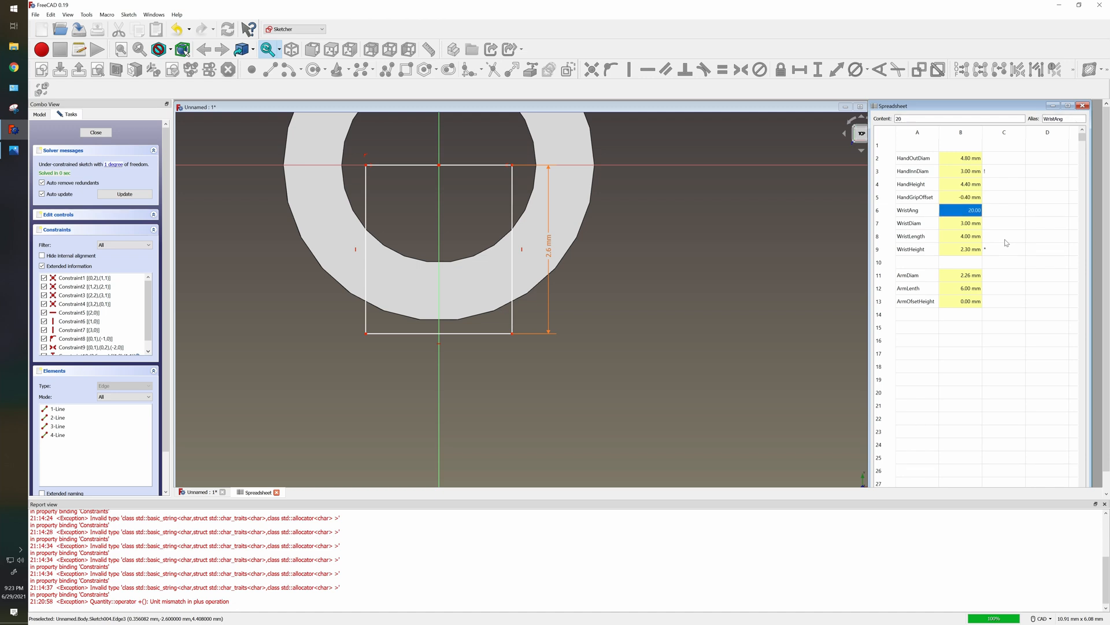
key(Up)
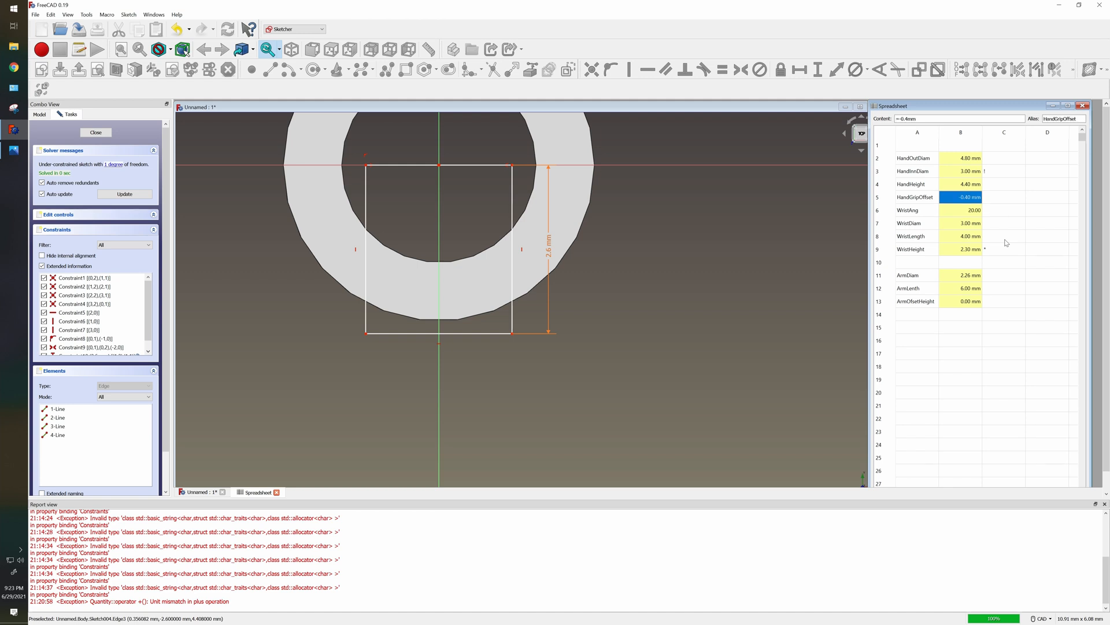
Constrain the horizontal length of the rectangle's bottom edge with the formula Spreadsheet.HandInnDiam + Spreadsheet.HandGripOffset.
click(783, 334)
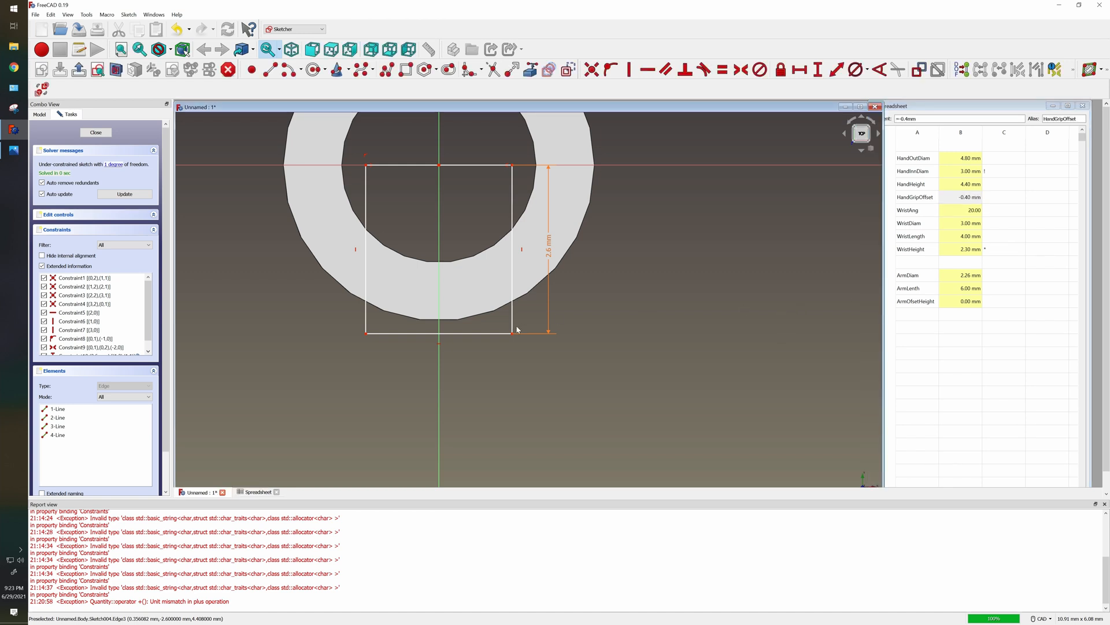
click(800, 69)
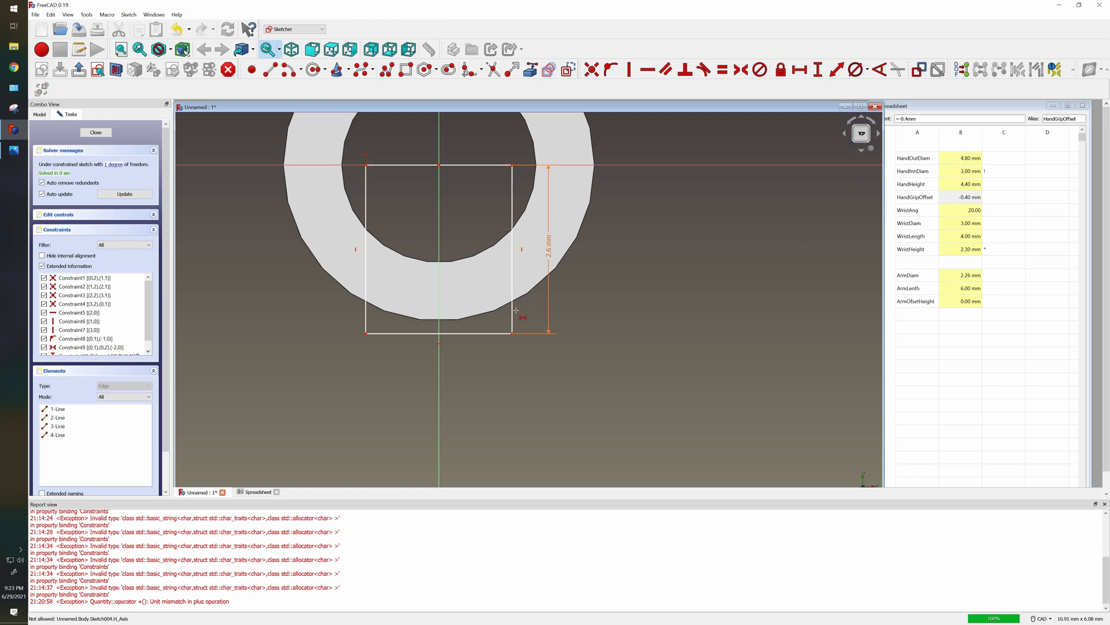
click(493, 332)
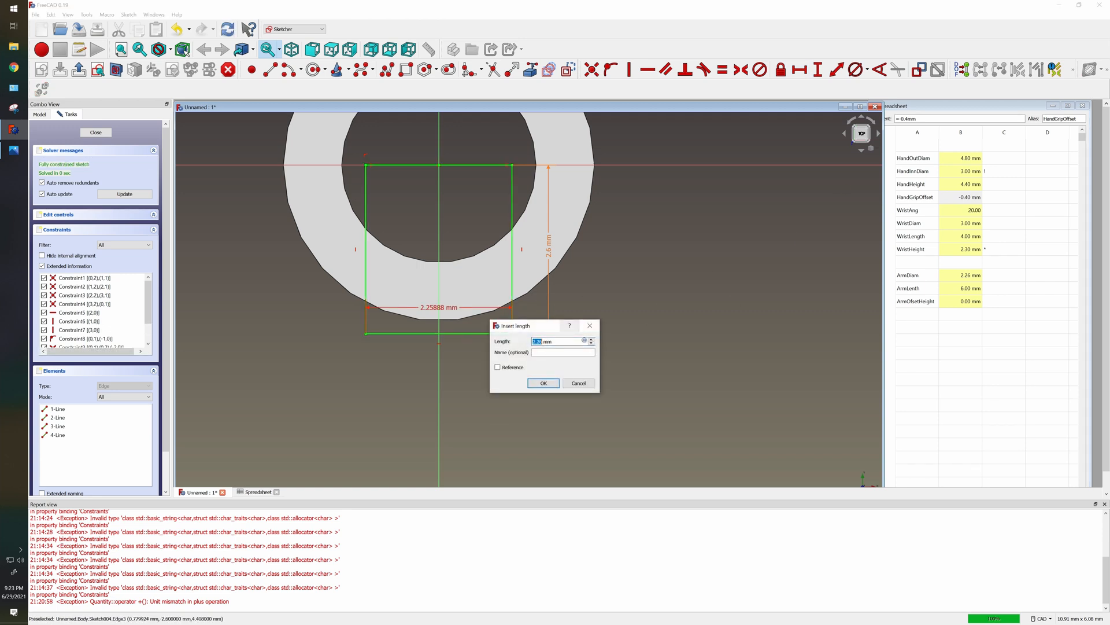
click(584, 341)
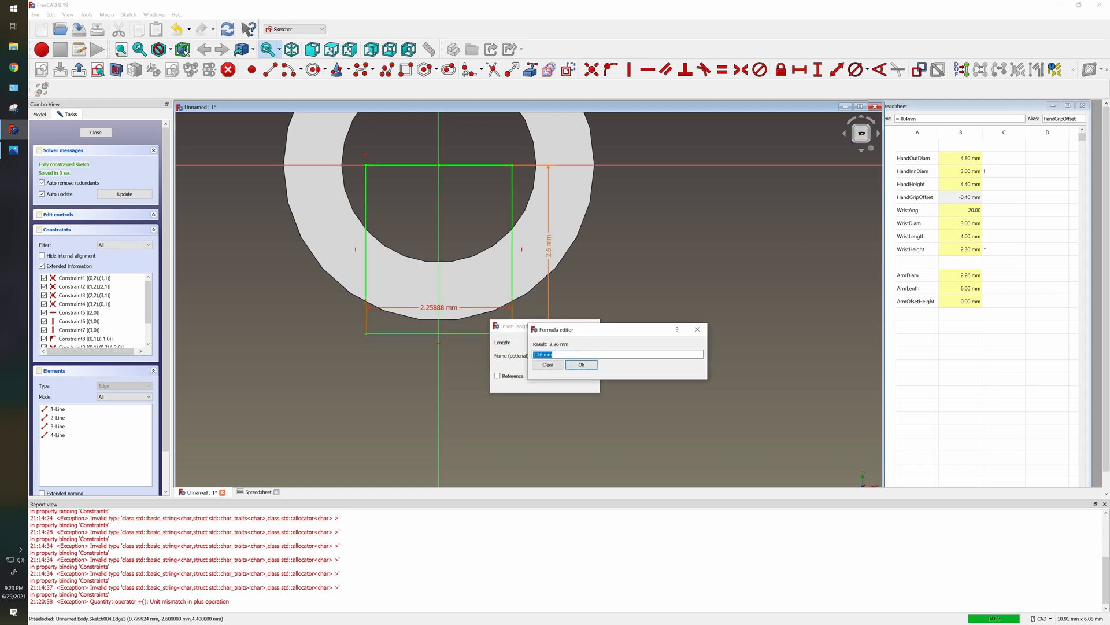
text(Spreadsheet.)
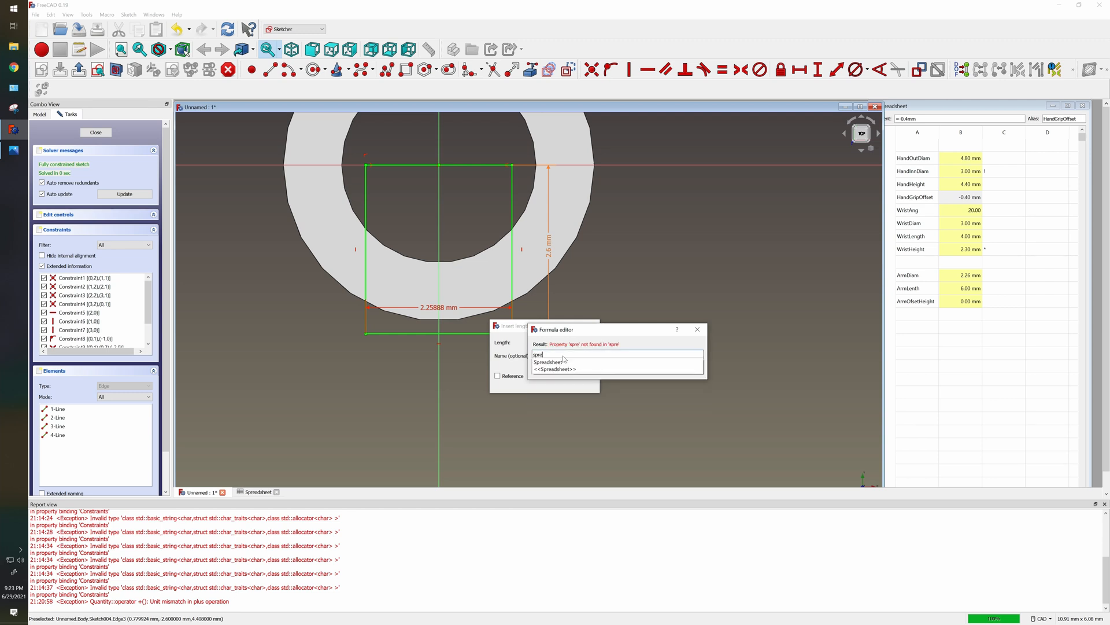
text(h)
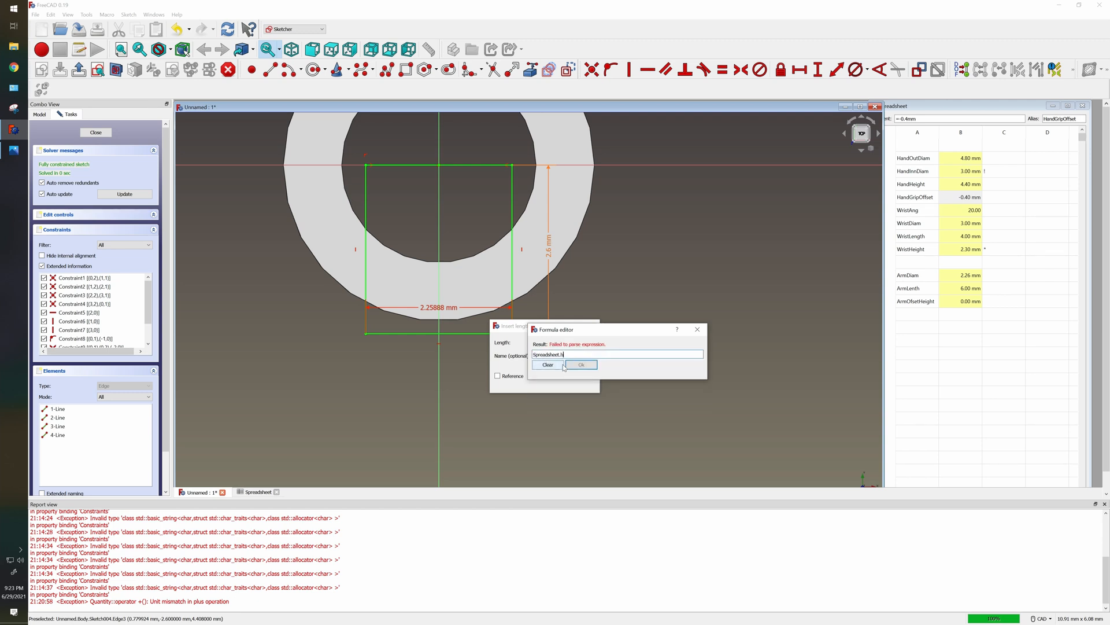
text(andInnDiam)
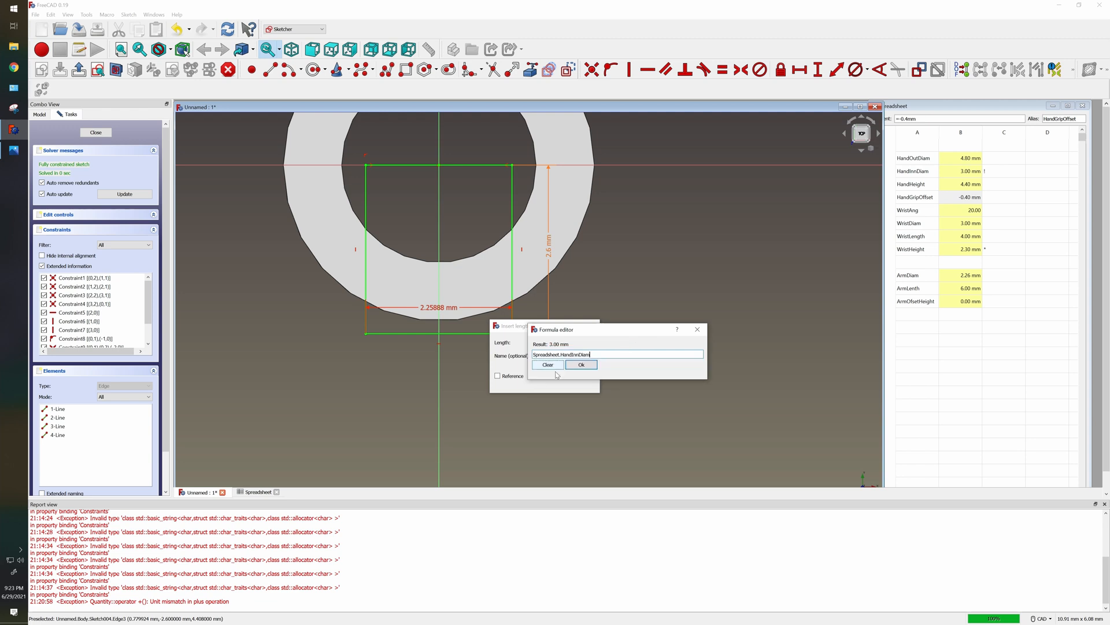
click(557, 370)
text(+ spre)
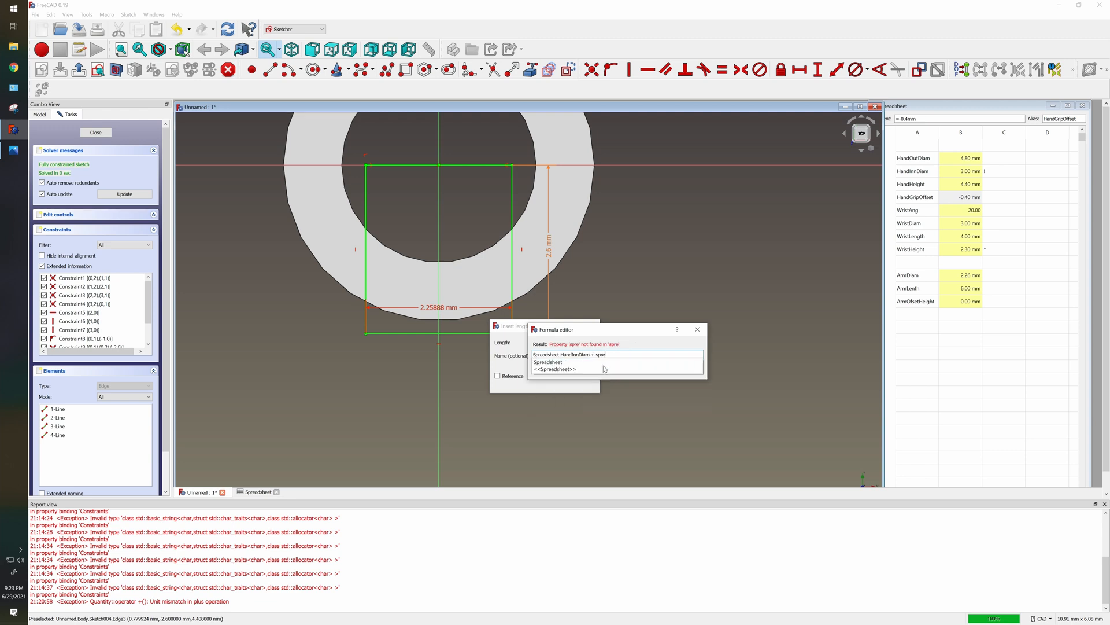
click(605, 362)
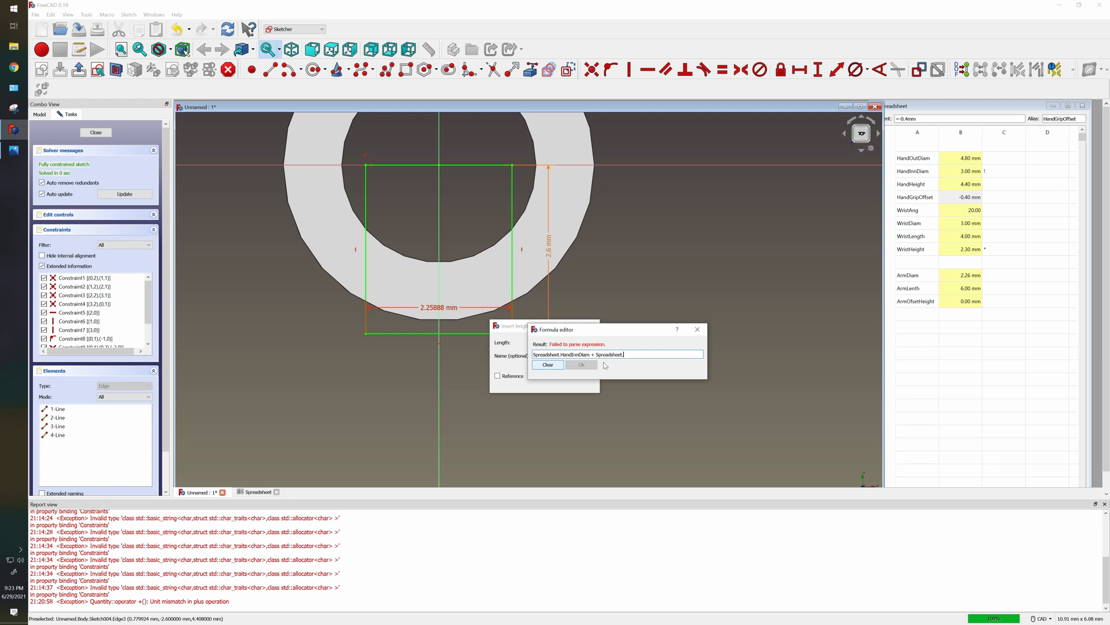
text(hand)
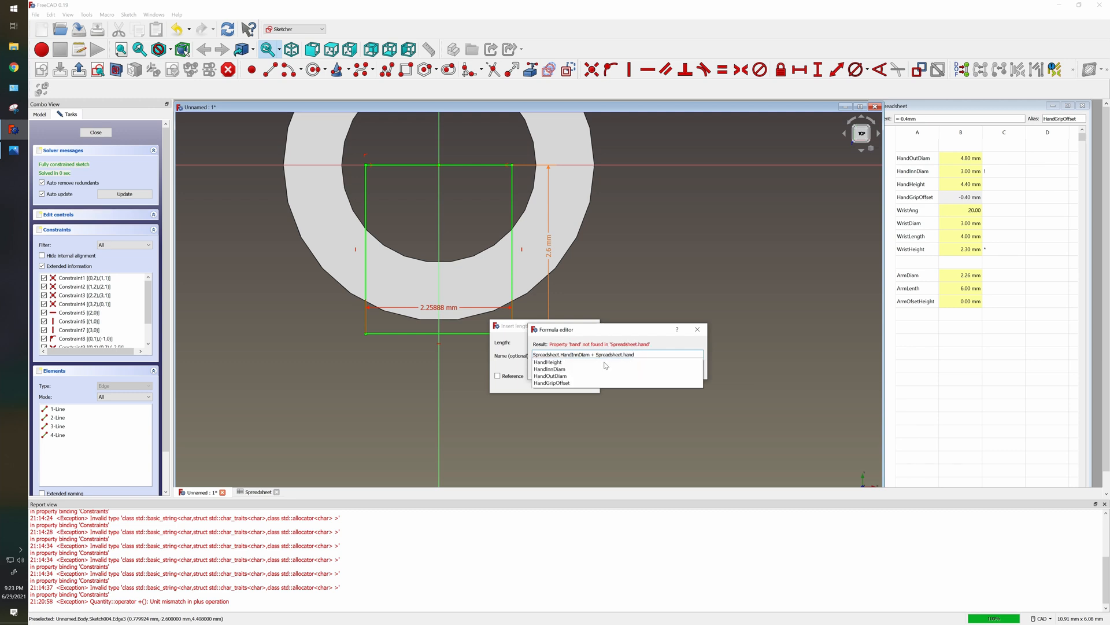
click(555, 383)
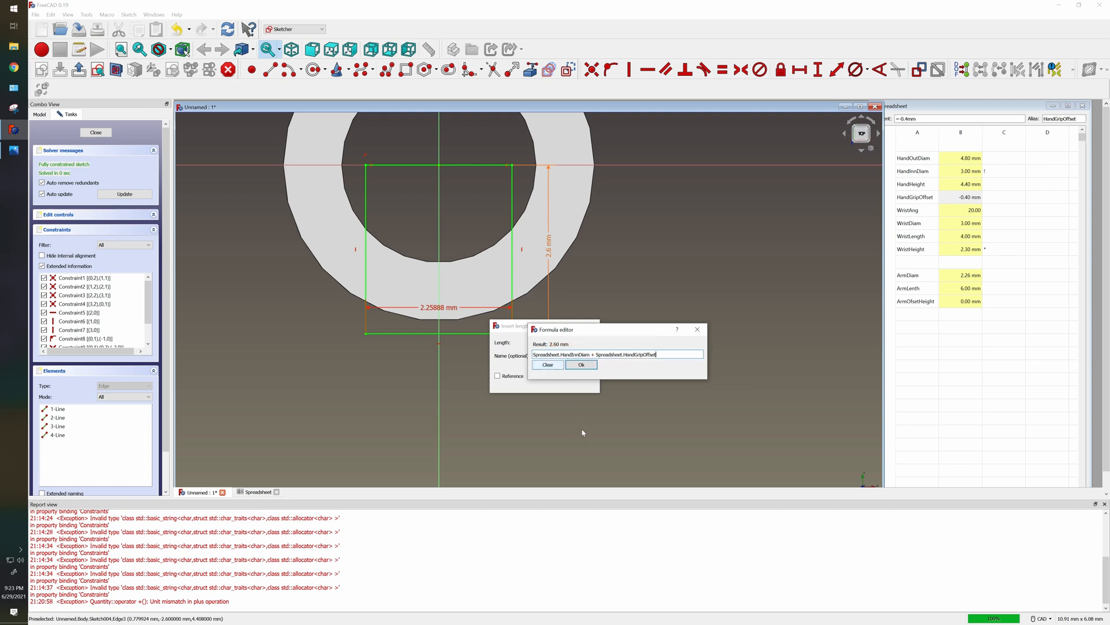
click(581, 366)
click(541, 383)
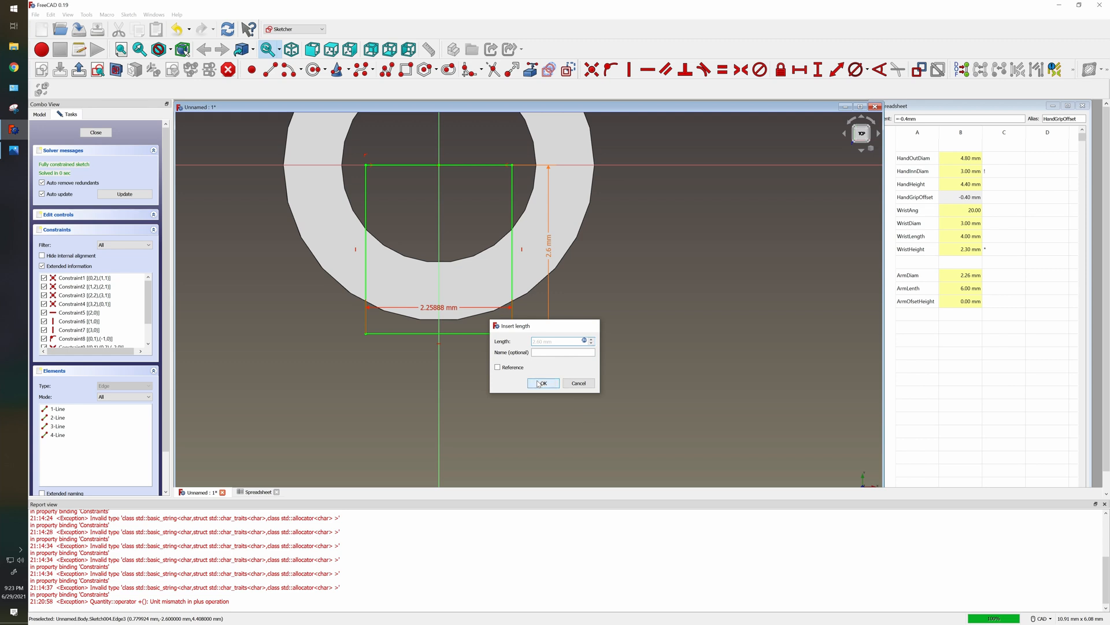
Confirm the rectangle's width constraint, close the grip-opening sketch and start a Pocket from it.
right_click(505, 373)
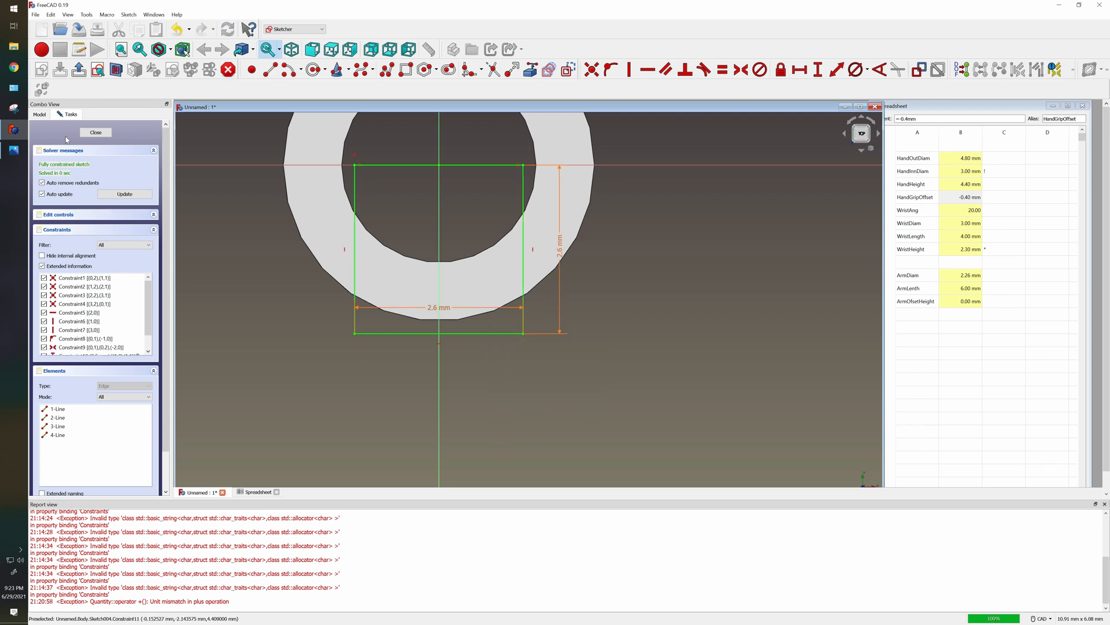
click(96, 133)
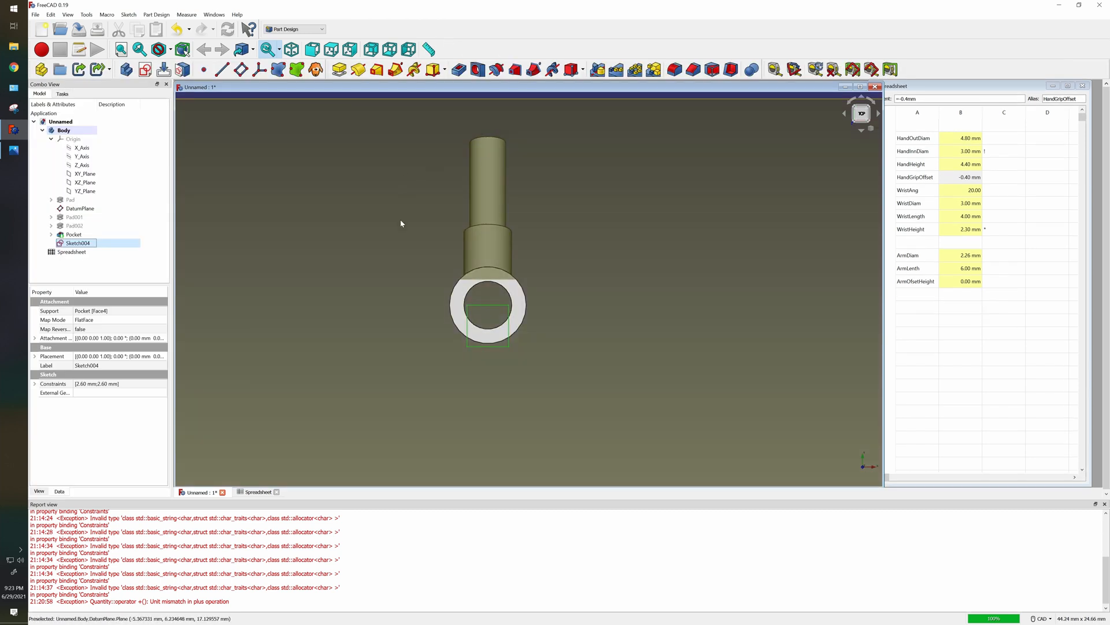
click(458, 70)
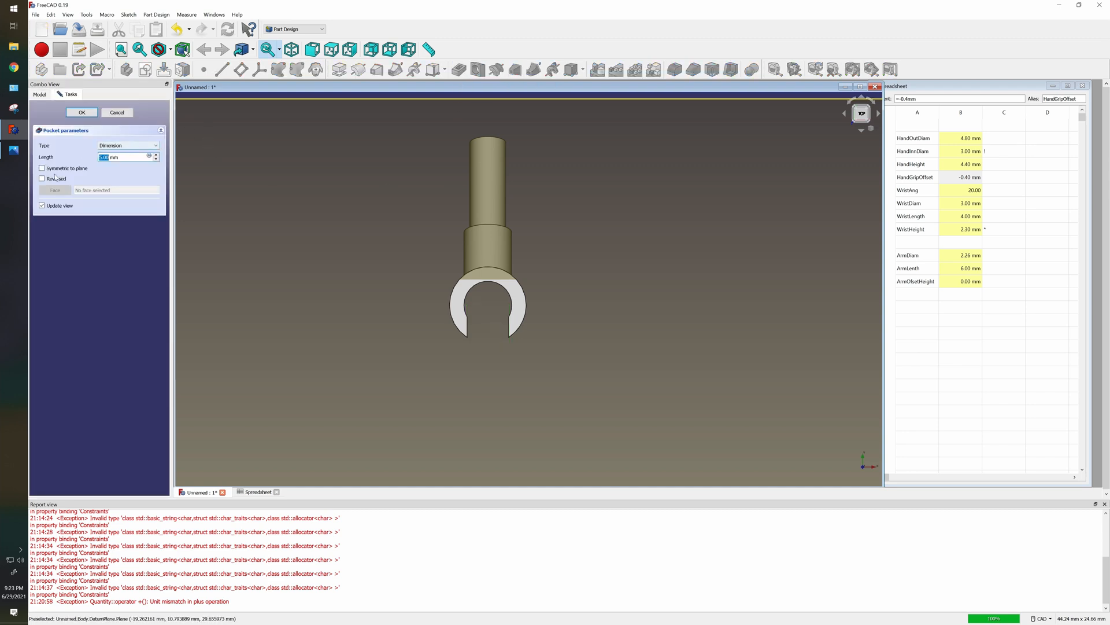
Try the pocket with the To first type, in both the default and the reversed direction.
click(155, 146)
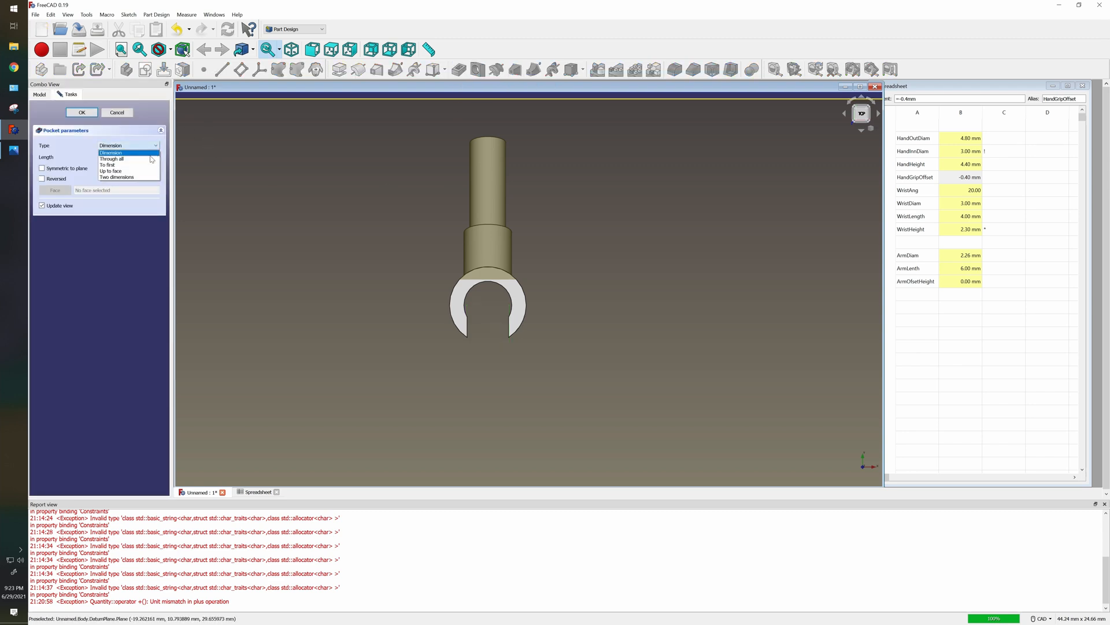
click(128, 165)
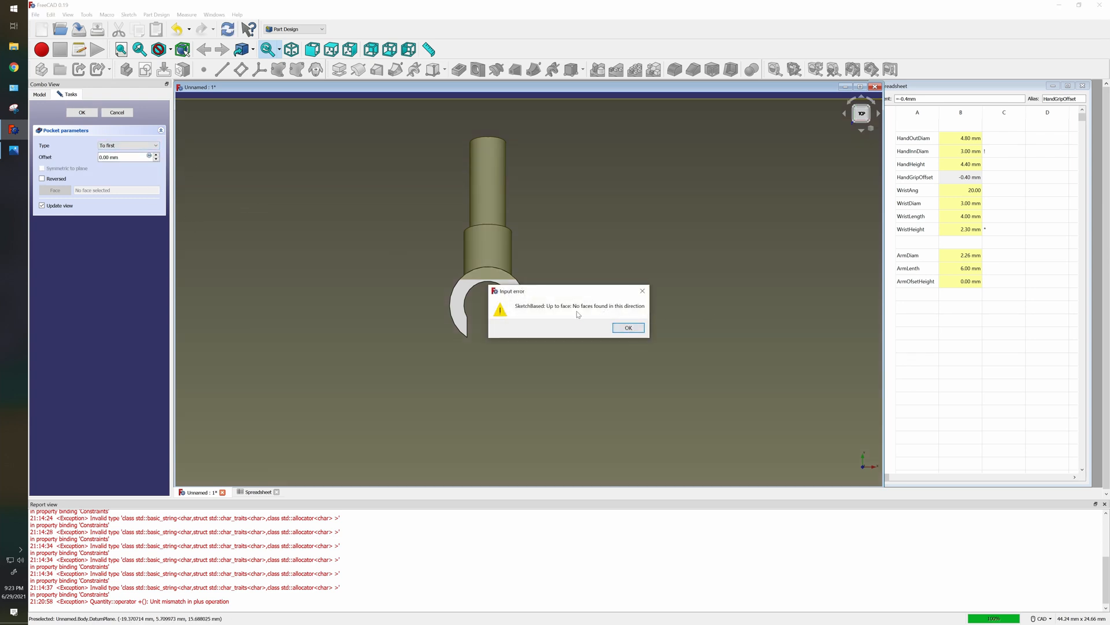
click(628, 328)
click(43, 179)
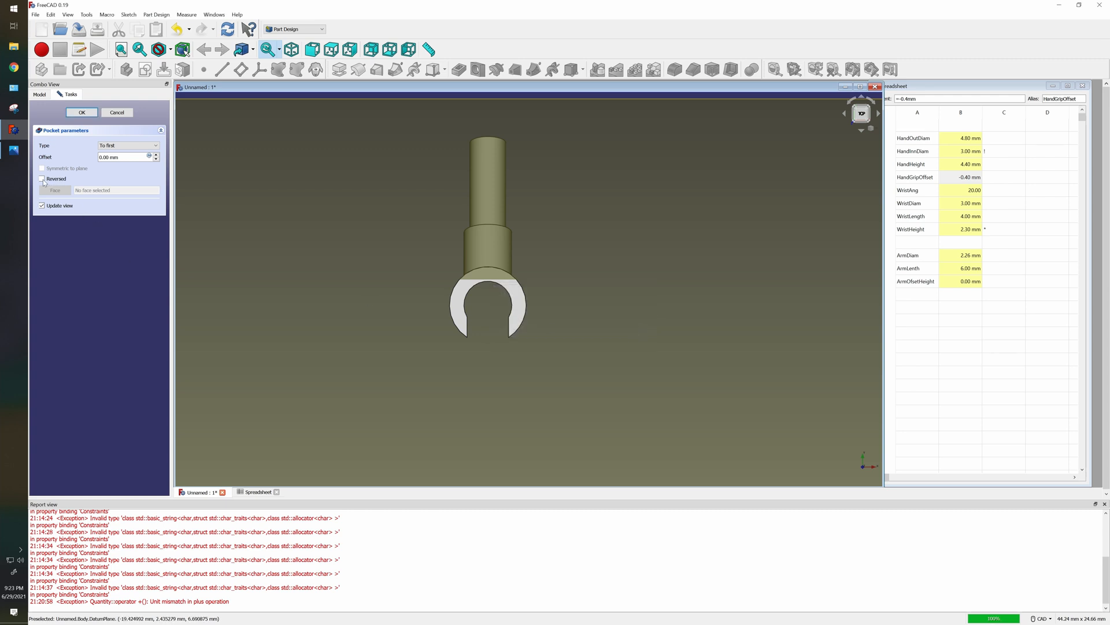
click(82, 112)
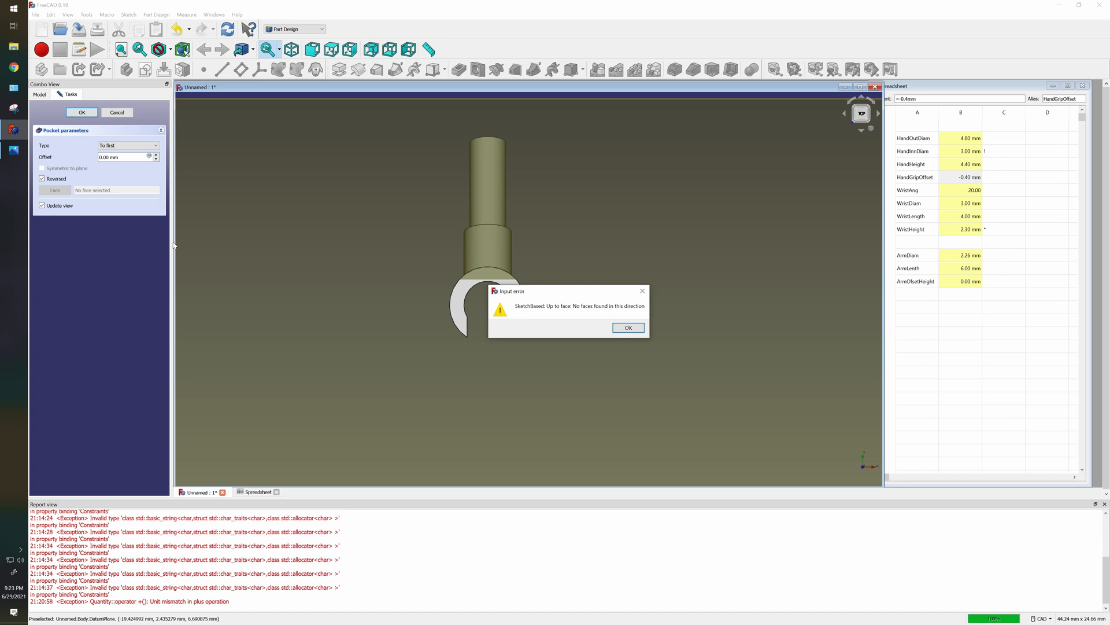
click(644, 329)
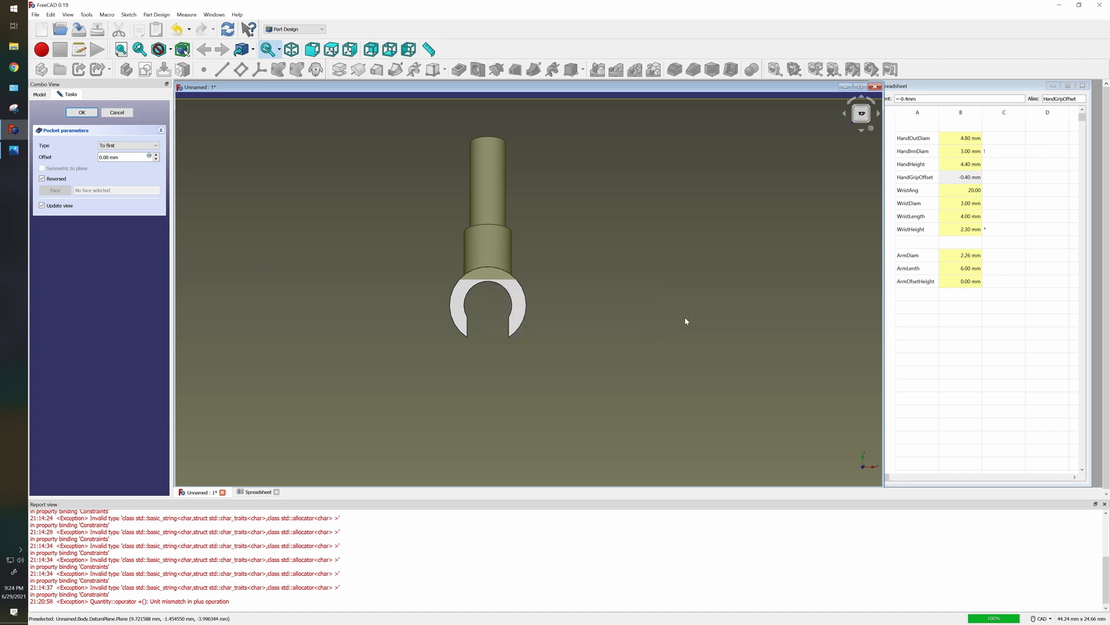
click(862, 132)
click(862, 132)
click(863, 132)
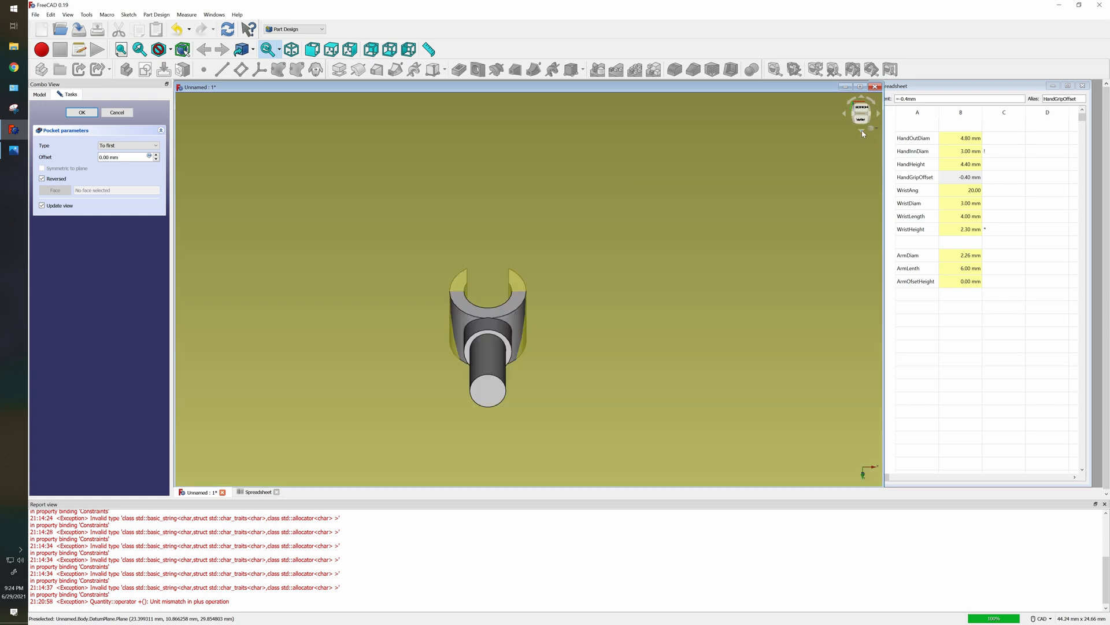
click(862, 132)
click(862, 132)
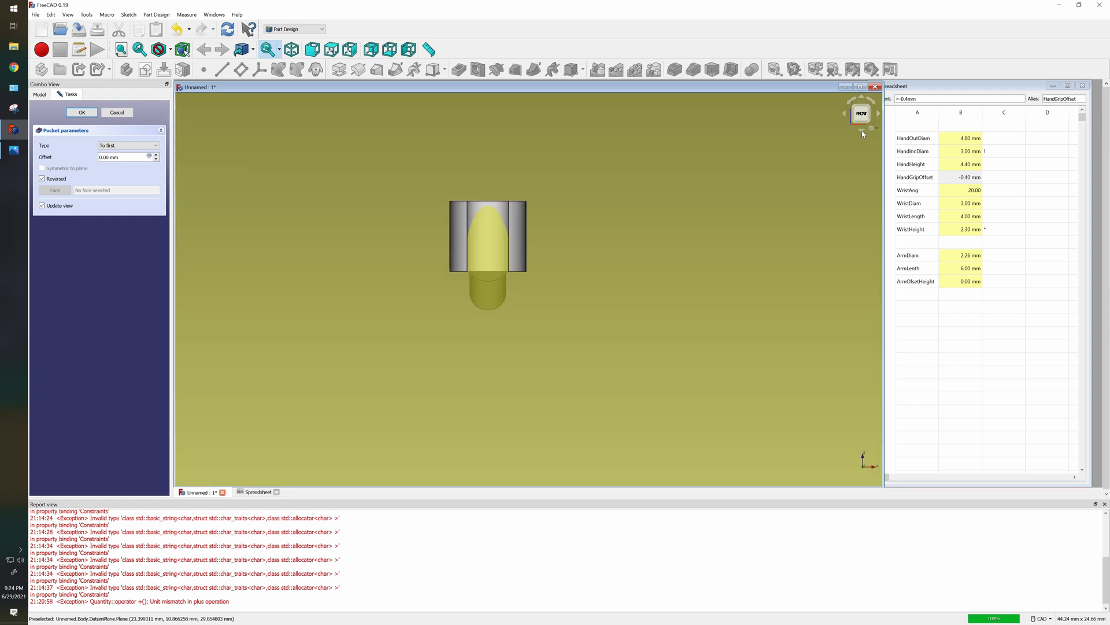
click(42, 179)
Cut the grip opening with the Dimension type and the length formula Spreadsheet.HandHeight.
click(141, 147)
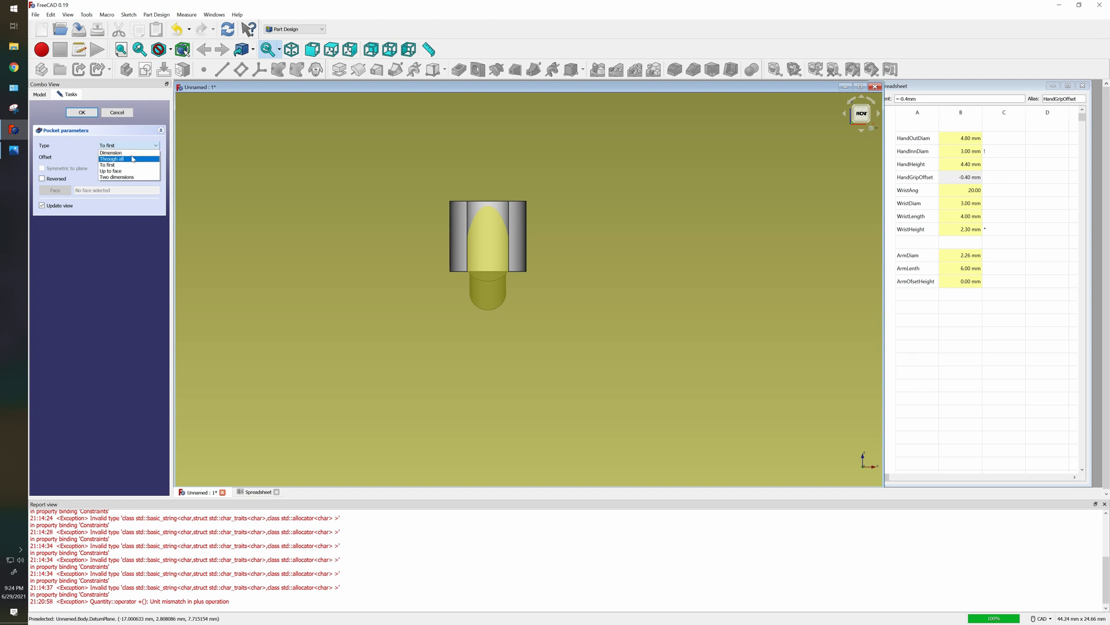
click(111, 153)
click(148, 156)
text(spre)
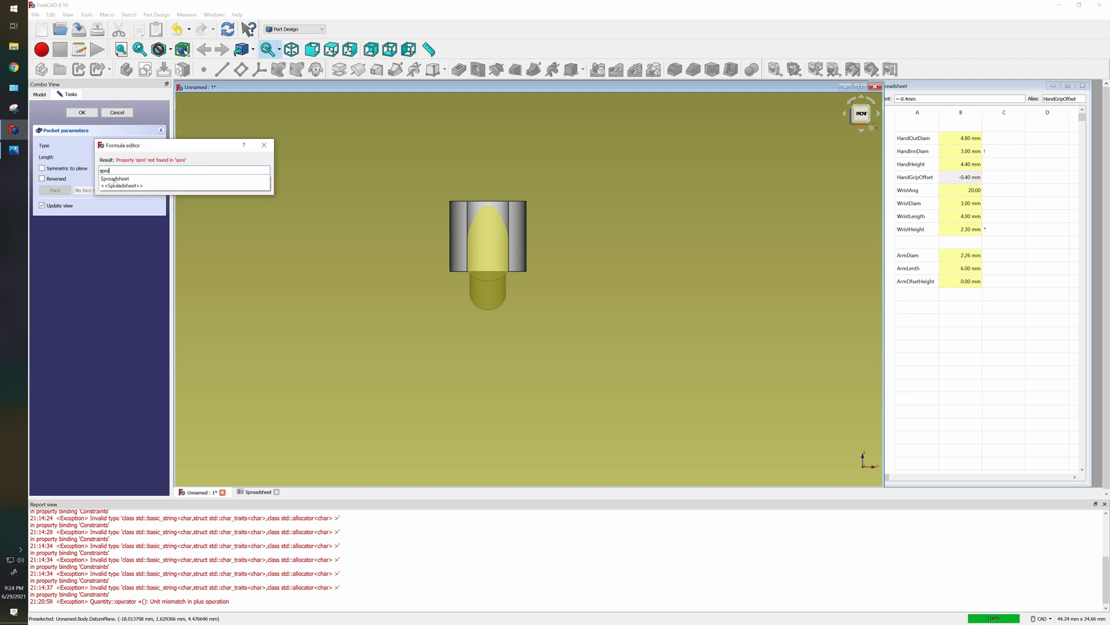
click(114, 179)
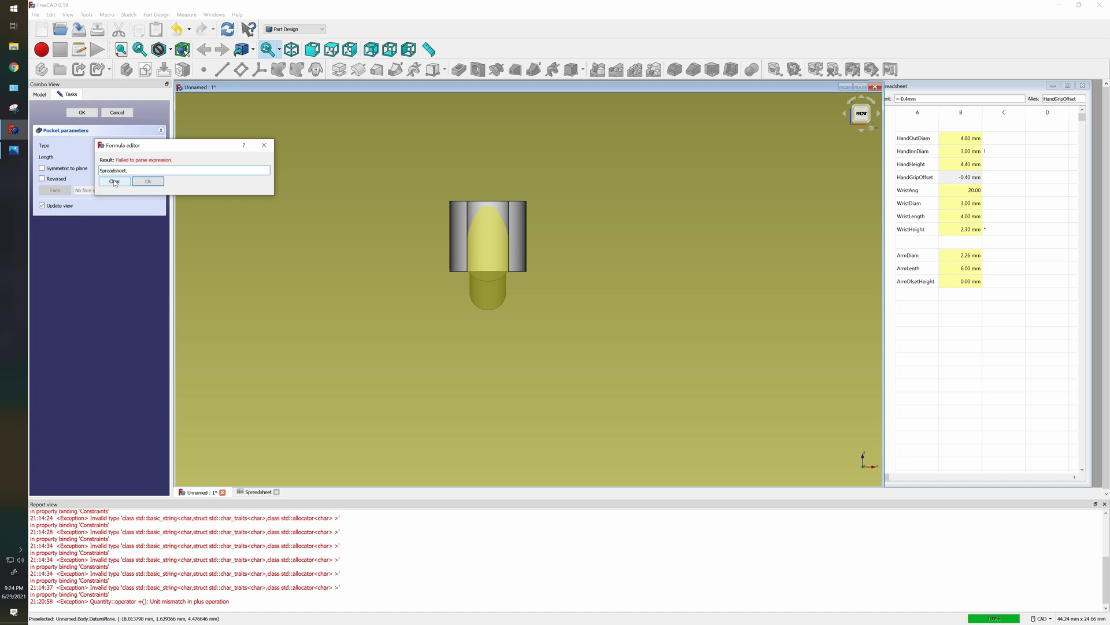
text(han)
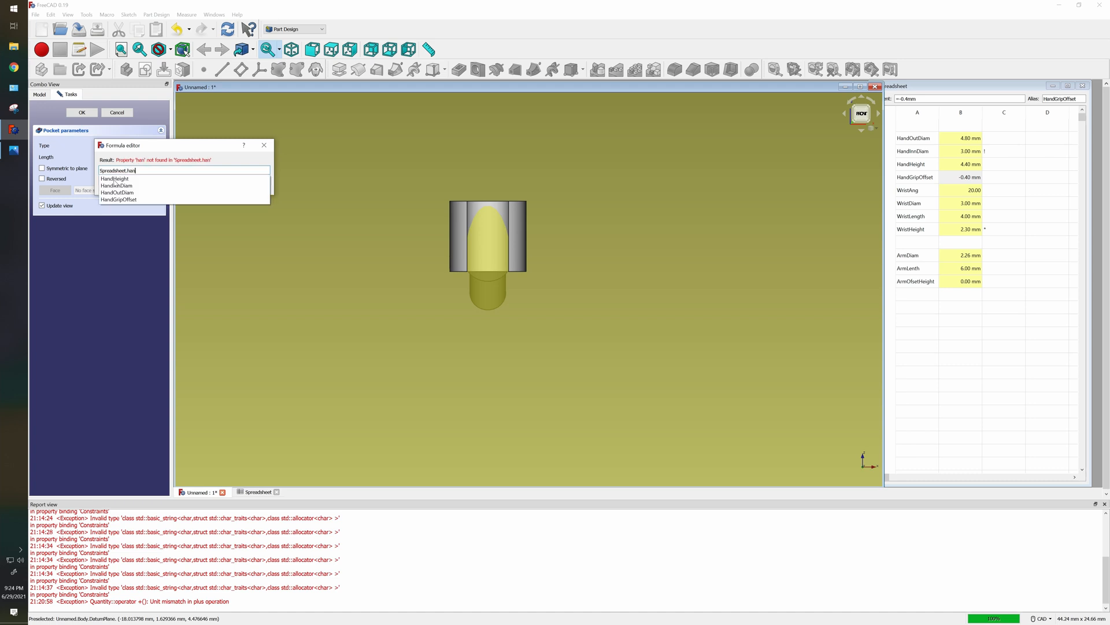
click(114, 180)
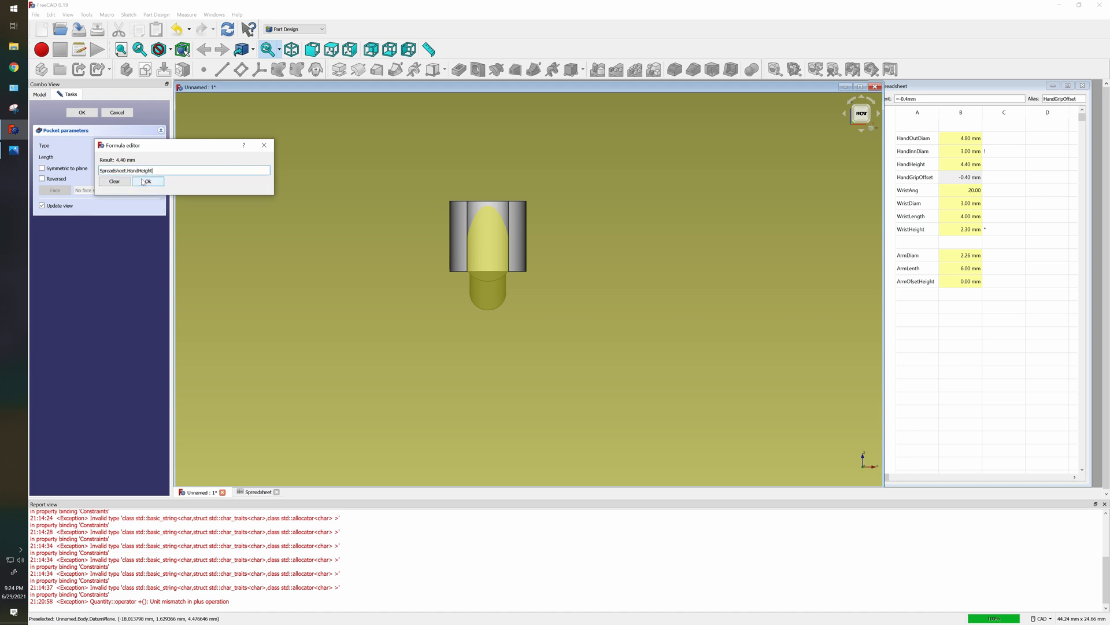
click(144, 182)
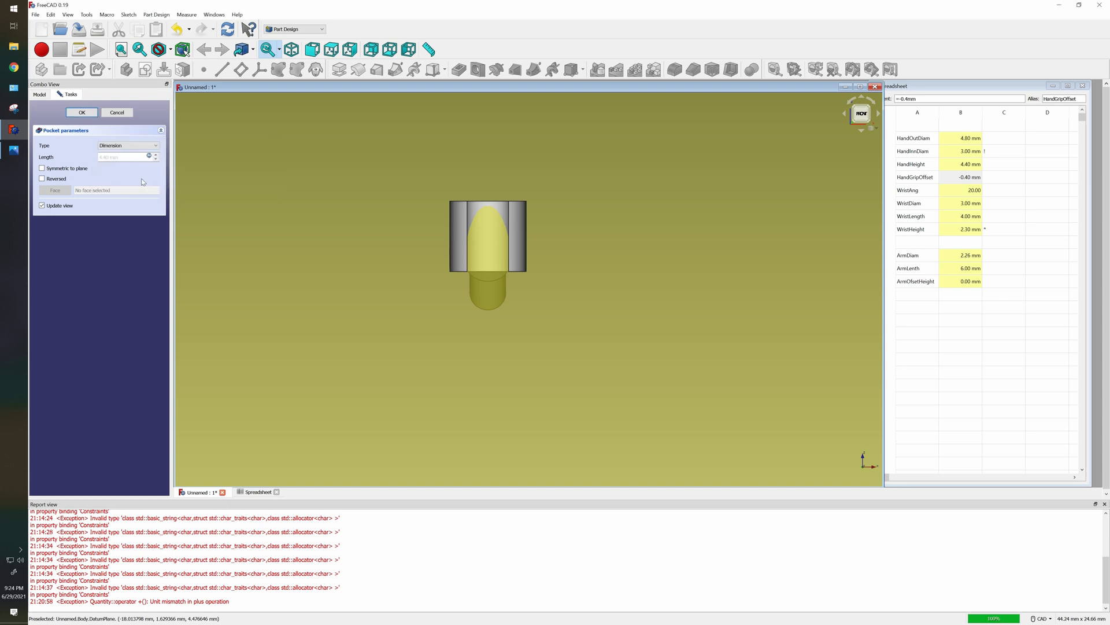
click(82, 113)
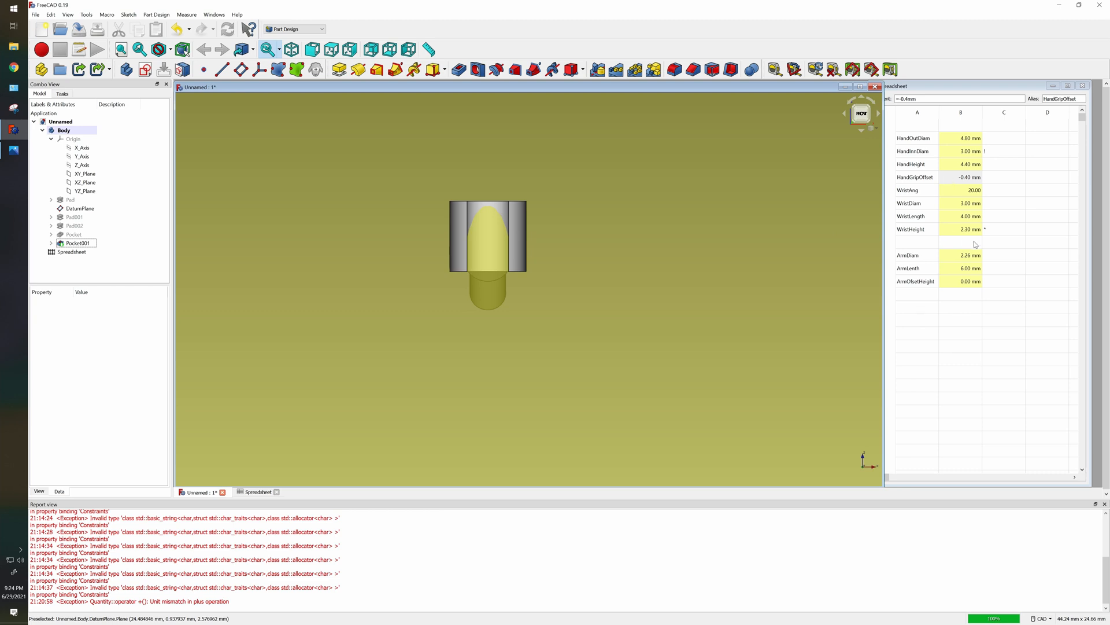
Examine the hand's grip opening and the attached wrist and arm from the front, side and tilted views.
scroll(571, 295, down, 3)
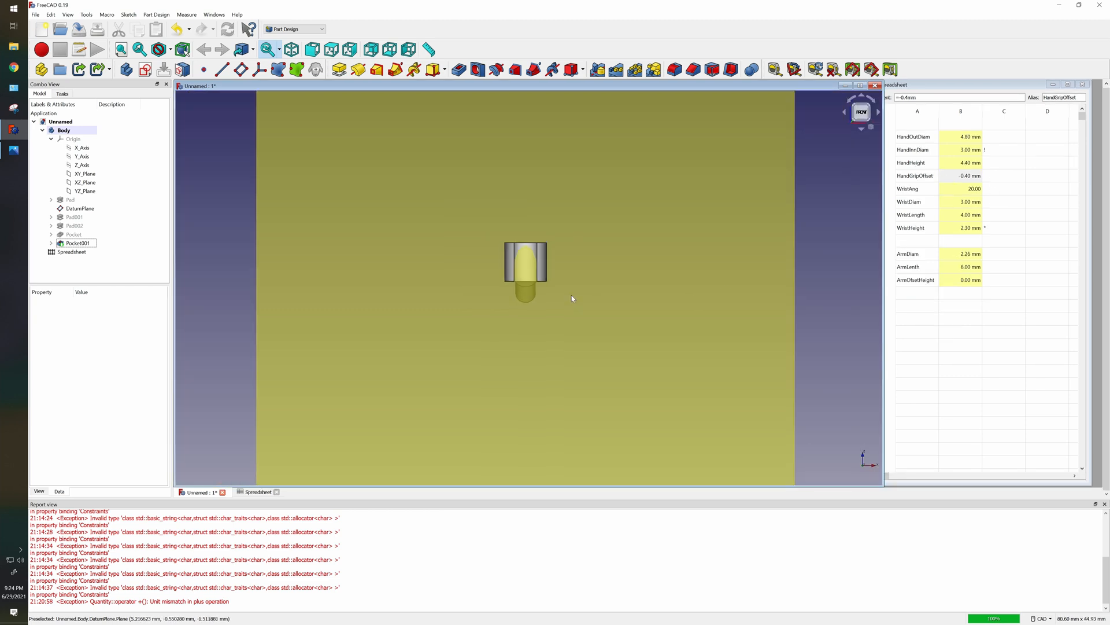
click(879, 114)
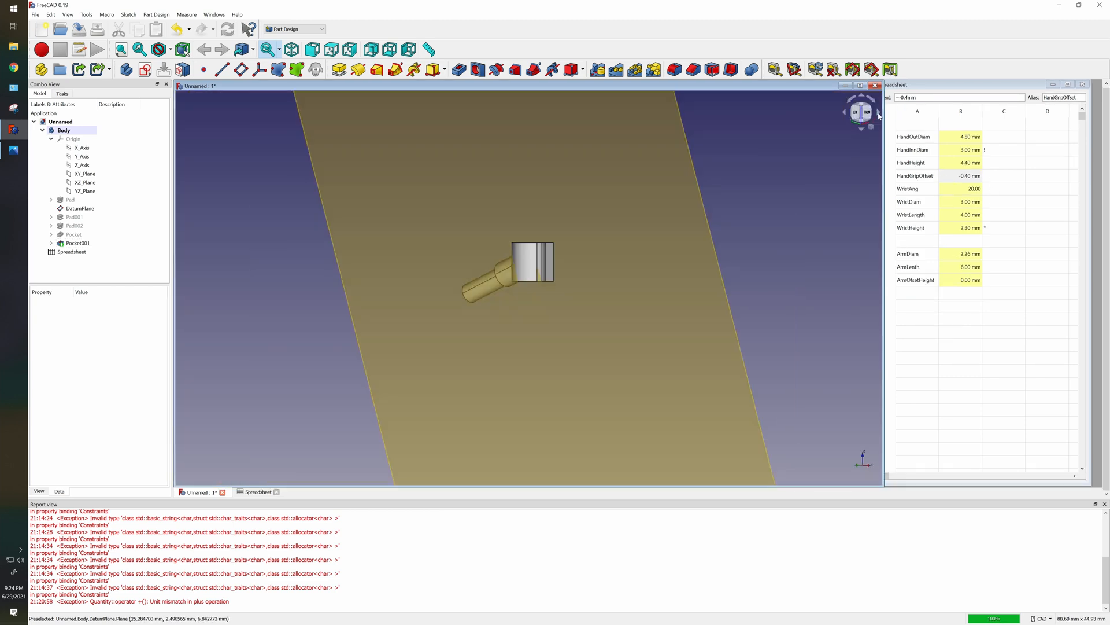
click(844, 114)
click(845, 114)
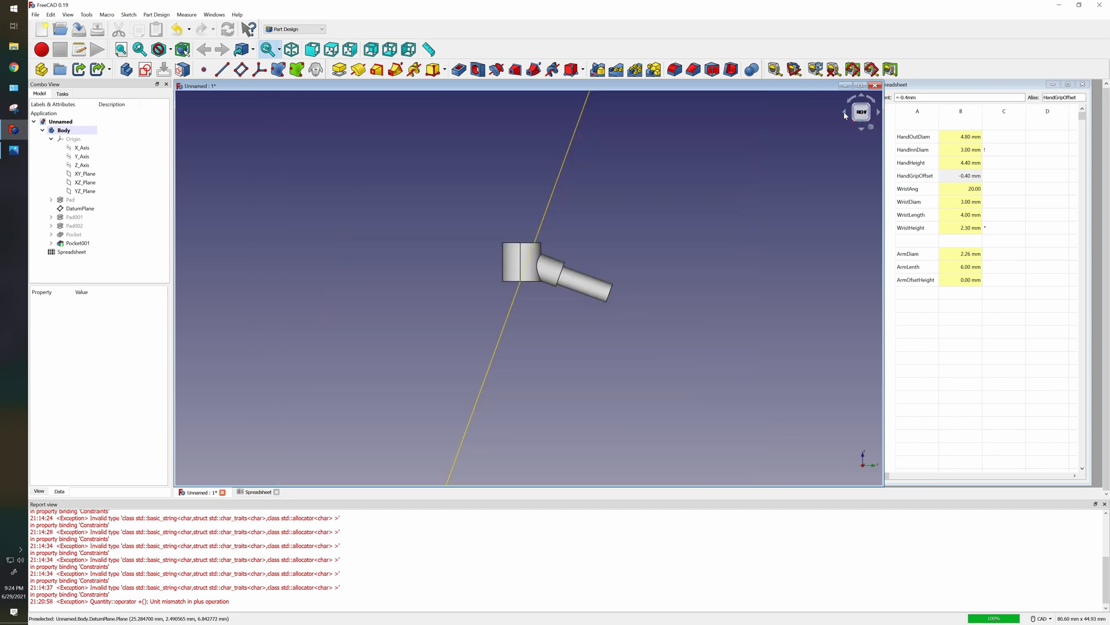
click(862, 129)
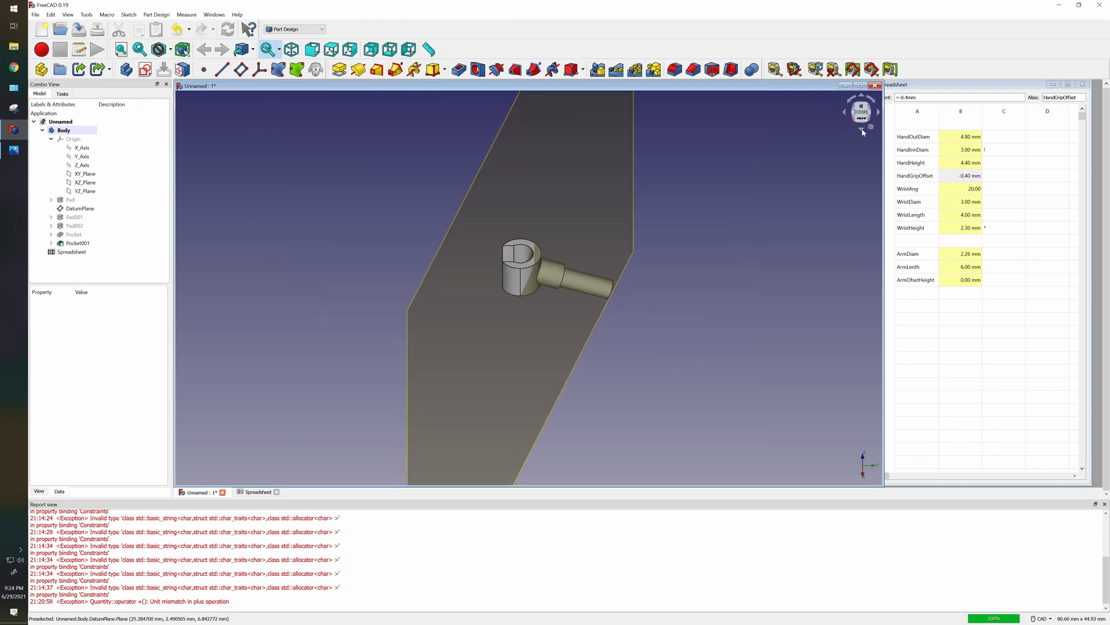
click(863, 99)
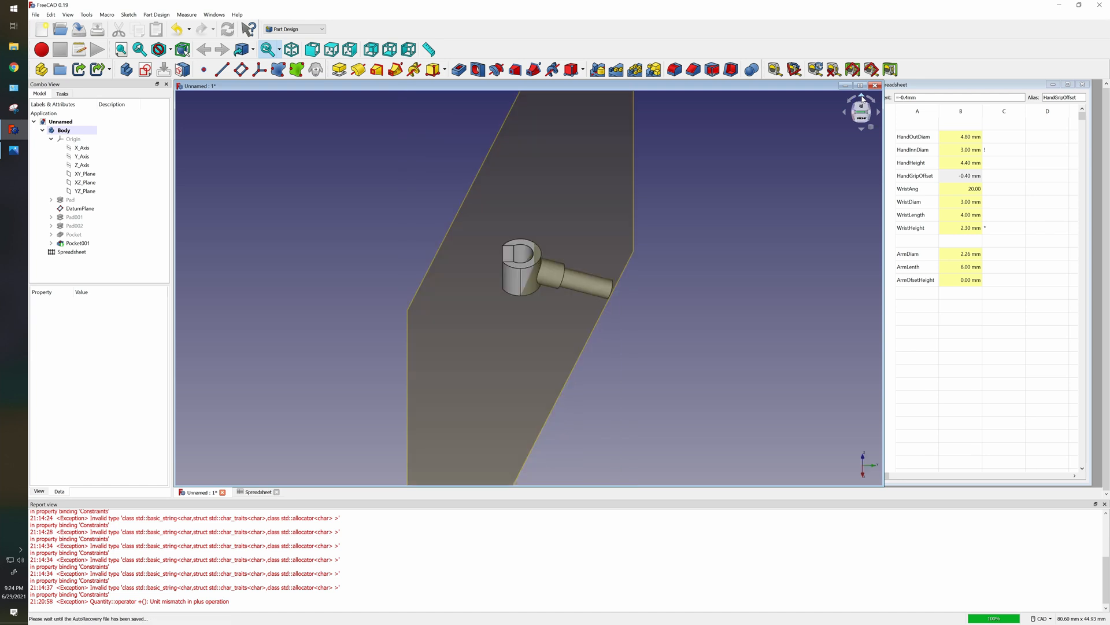
click(862, 99)
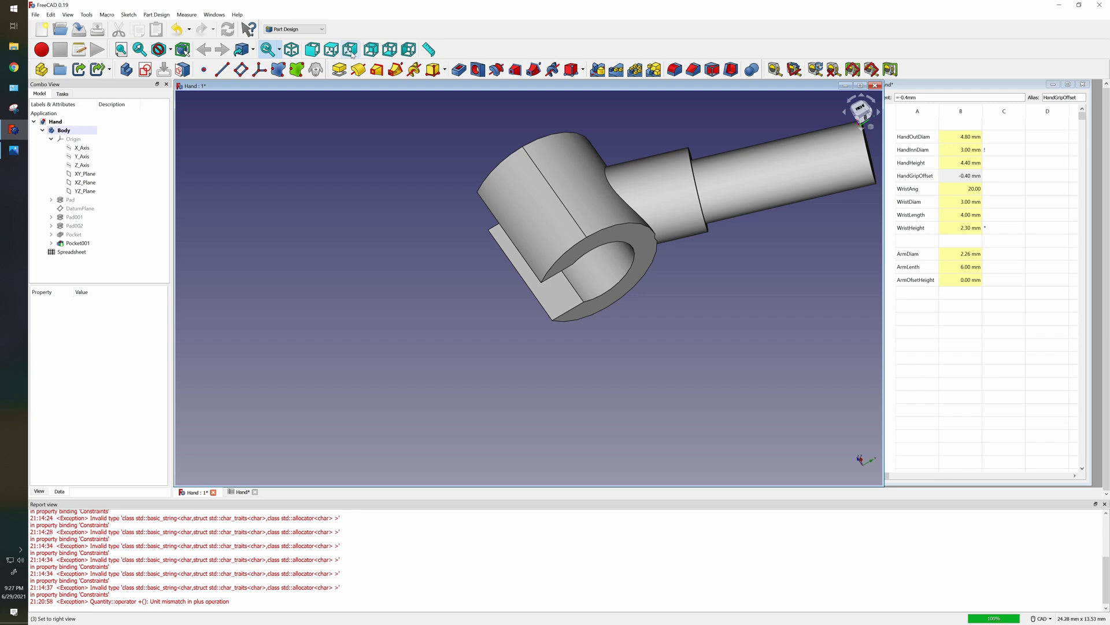
click(318, 54)
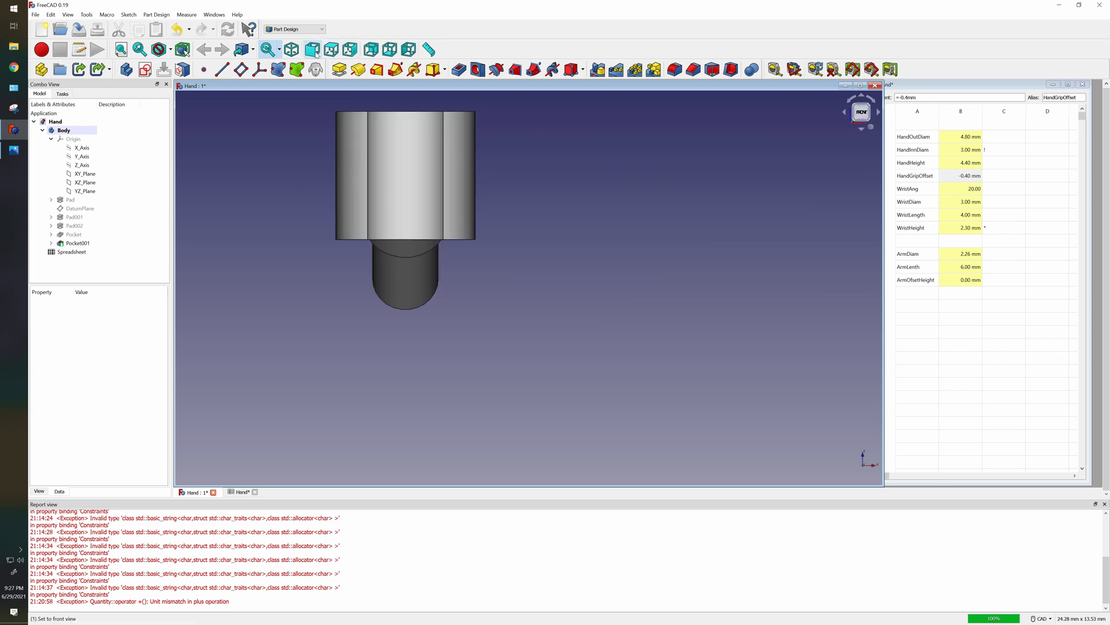
click(350, 51)
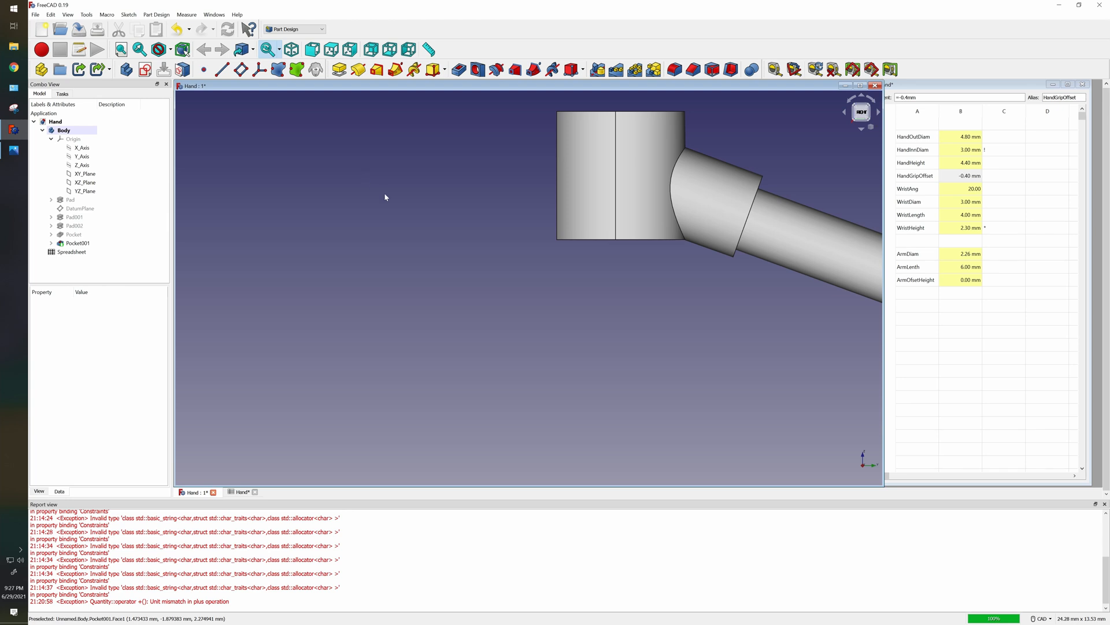
Create a new sketch on the YZ_Plane of the body.
click(145, 69)
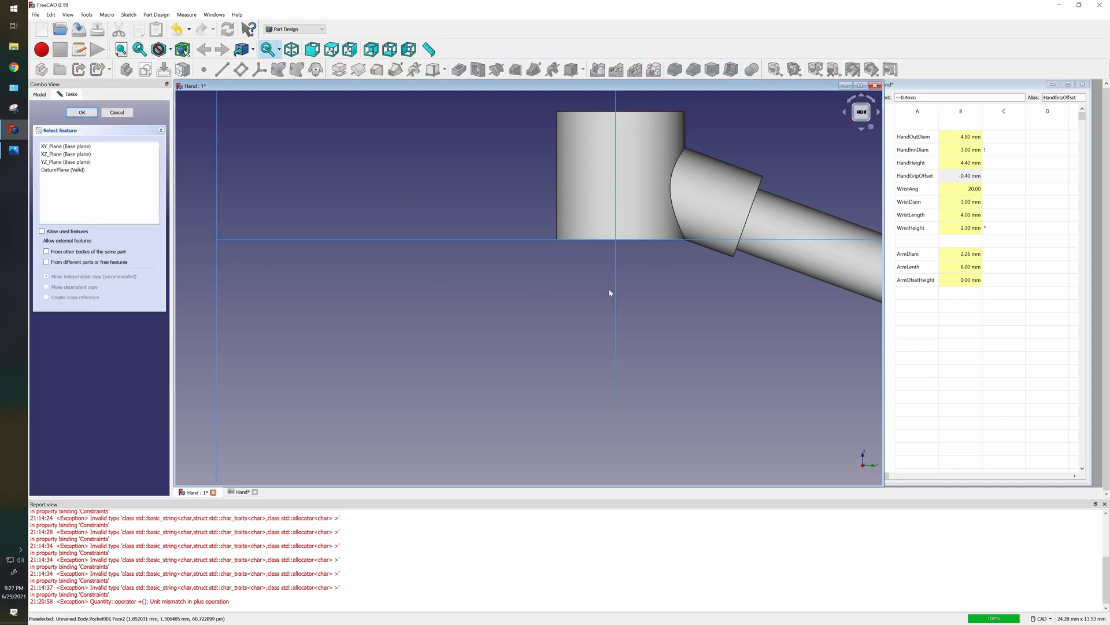
scroll(609, 293, down, 5)
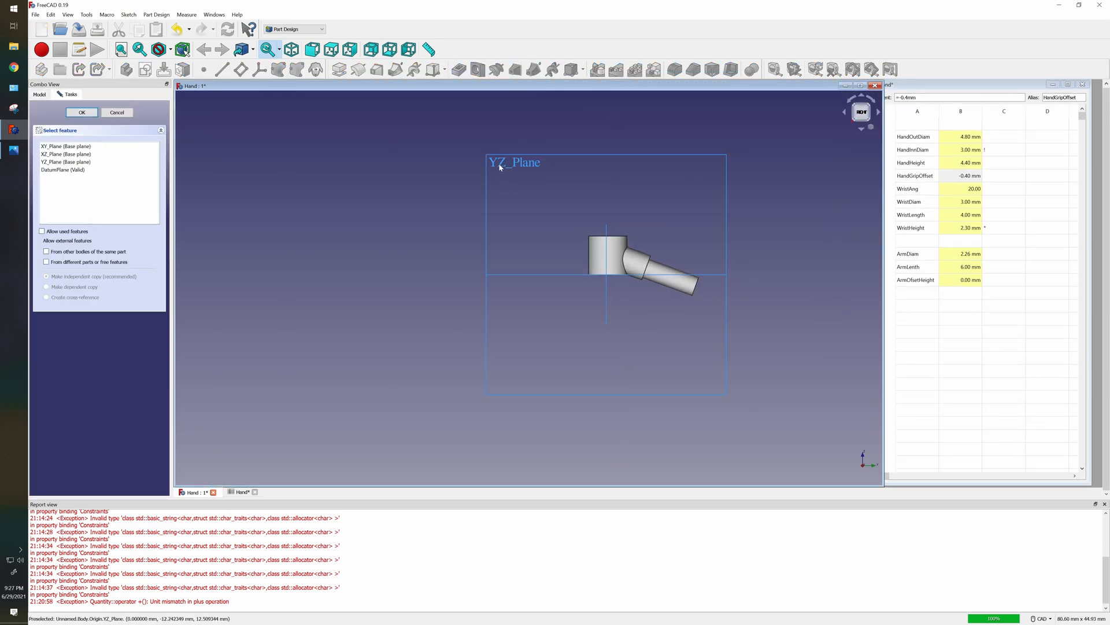
click(497, 172)
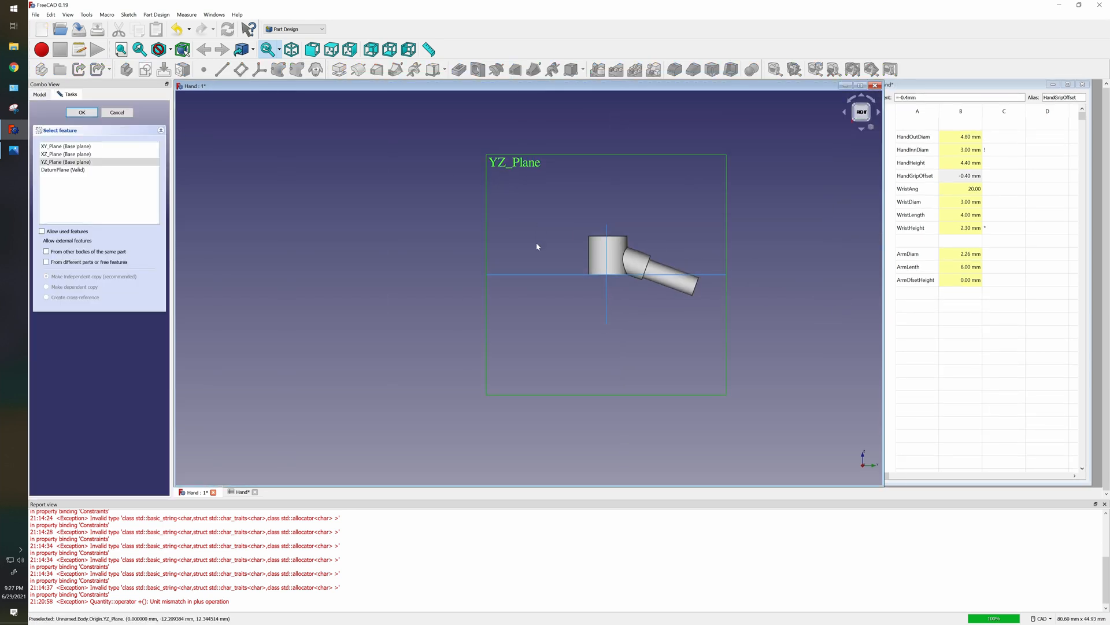
click(82, 112)
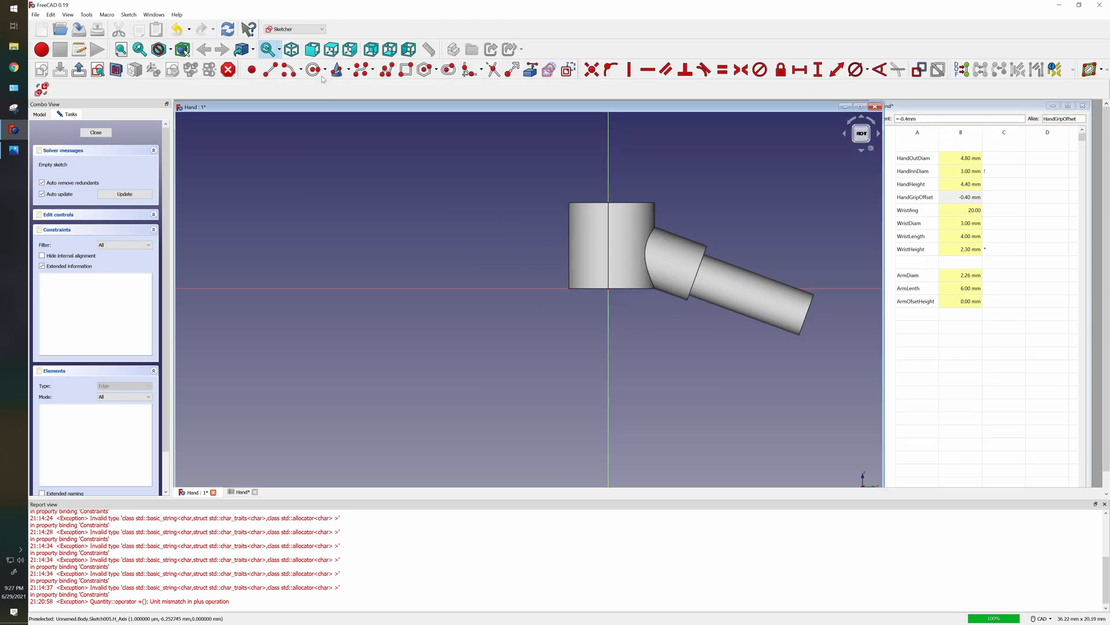
Sketch a horizontal line about 2.2 mm long from the origin away from the arm, and a vertical line upward from its outer end.
click(270, 70)
scroll(586, 324, up, 1)
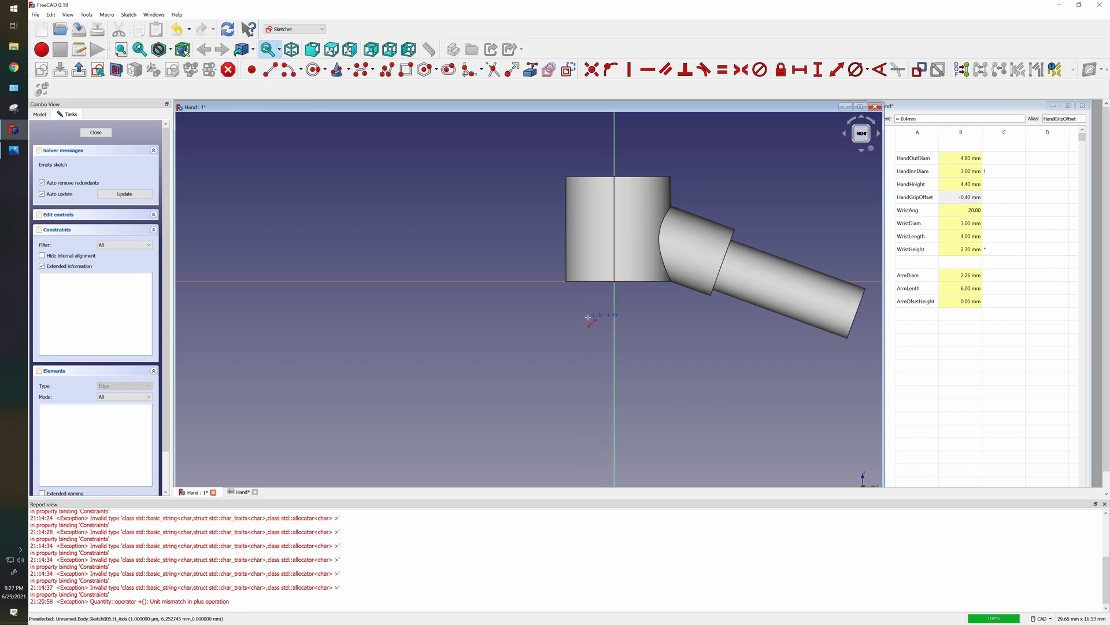
click(593, 284)
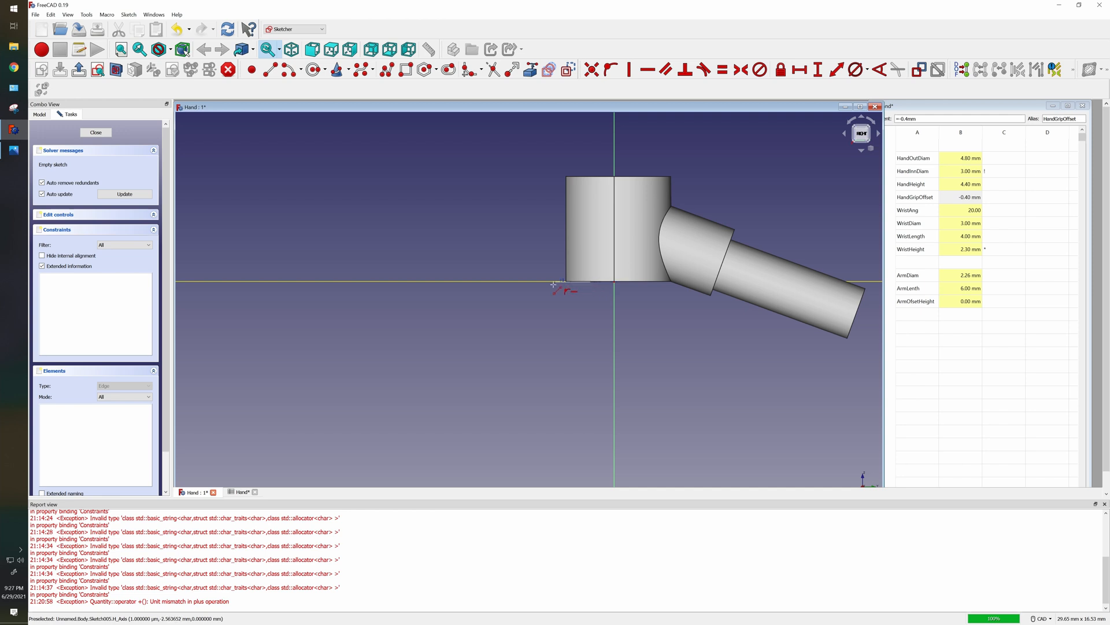
click(542, 276)
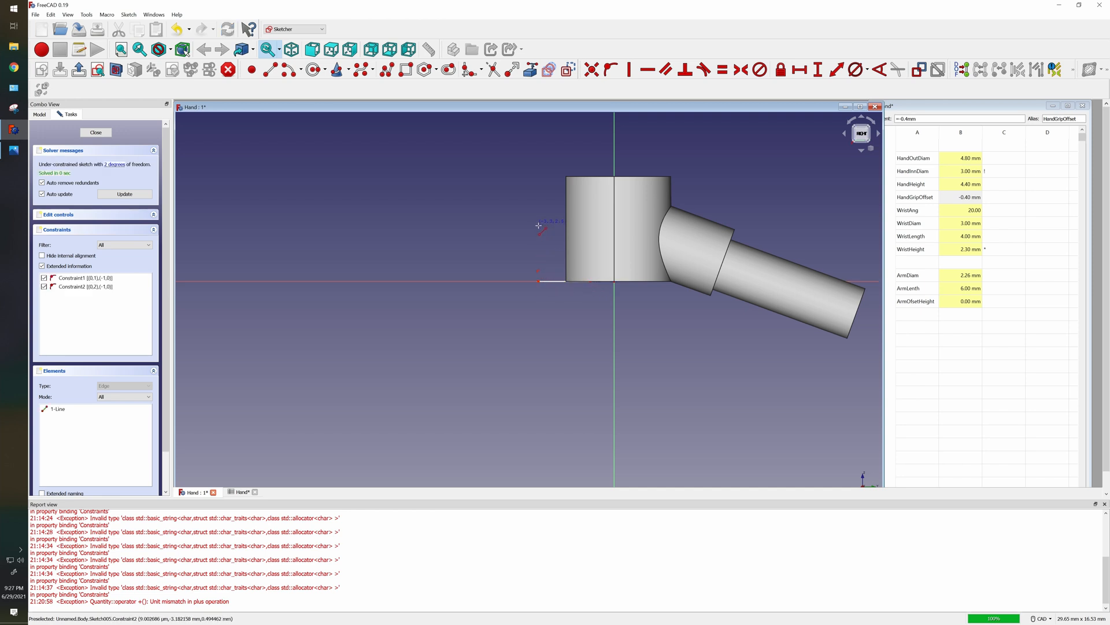
click(539, 281)
click(538, 207)
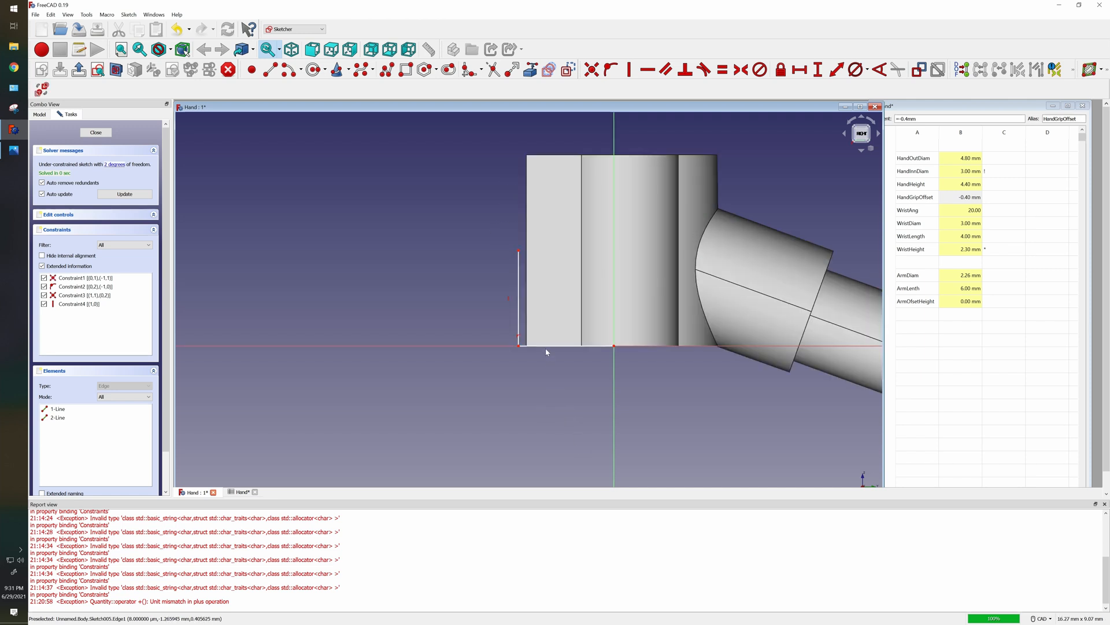
Constrain the horizontal line's length with a horizontal distance driven by the formula Spreadsheet.HandHeight.
click(798, 71)
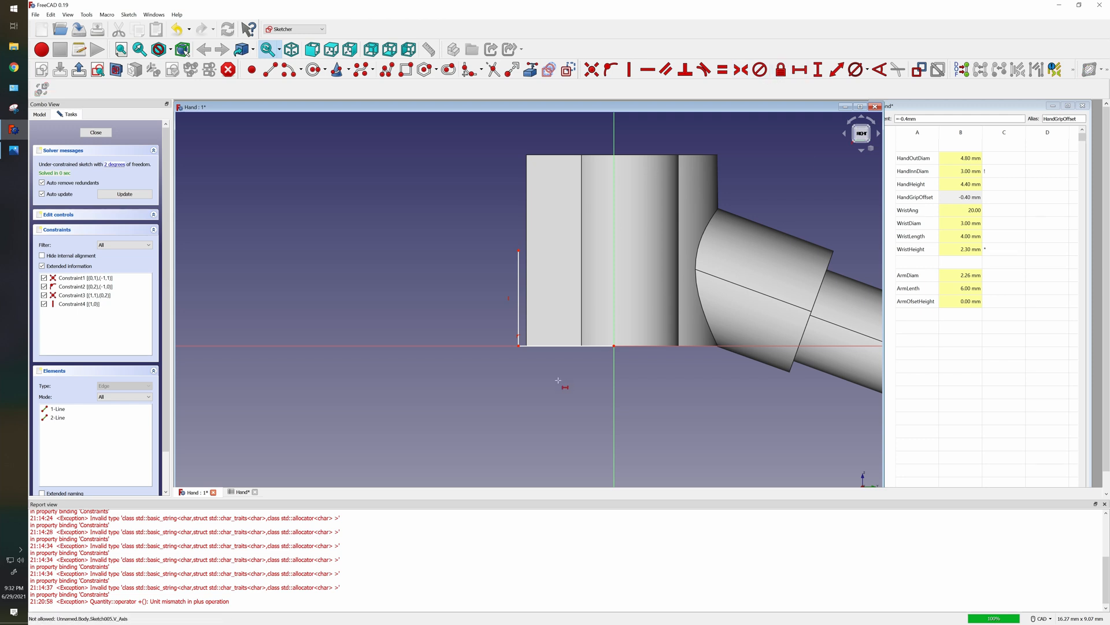
click(528, 347)
click(622, 357)
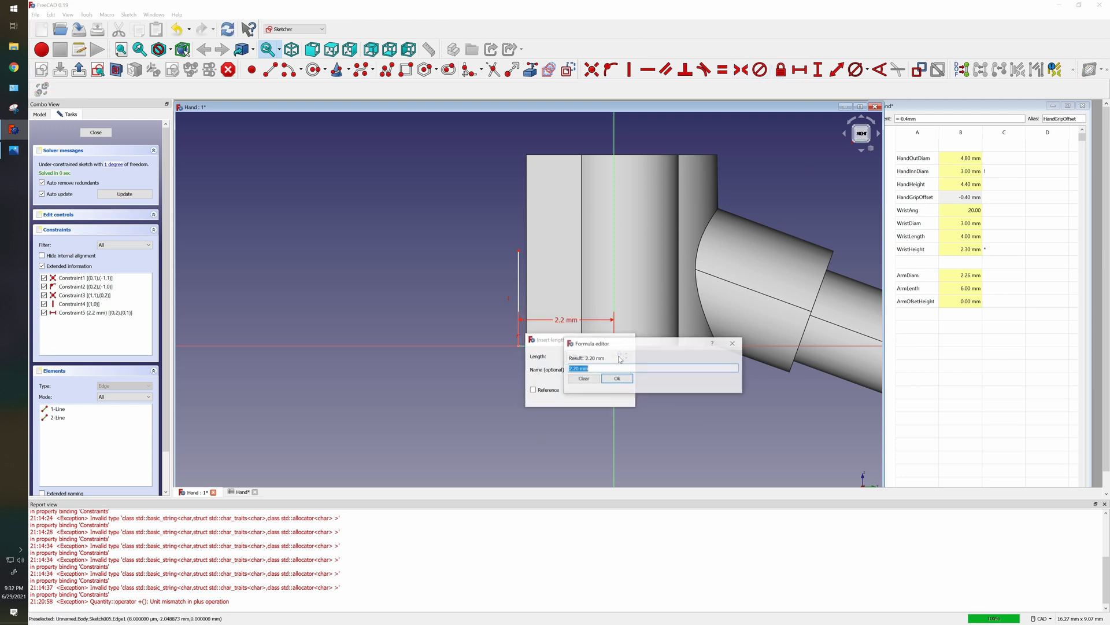
text(spre)
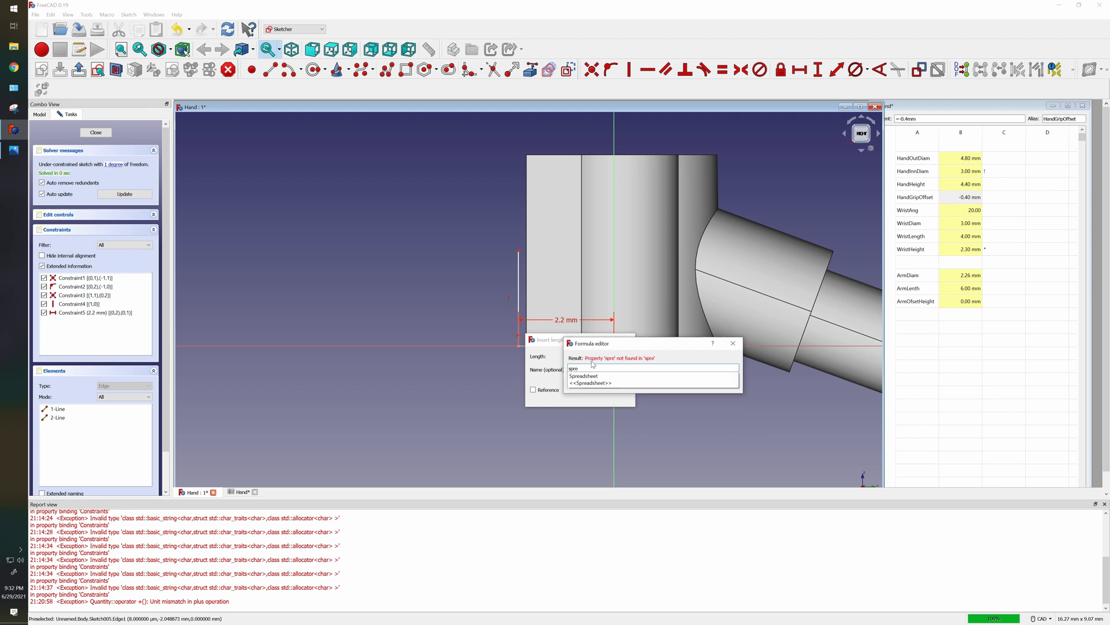
click(573, 376)
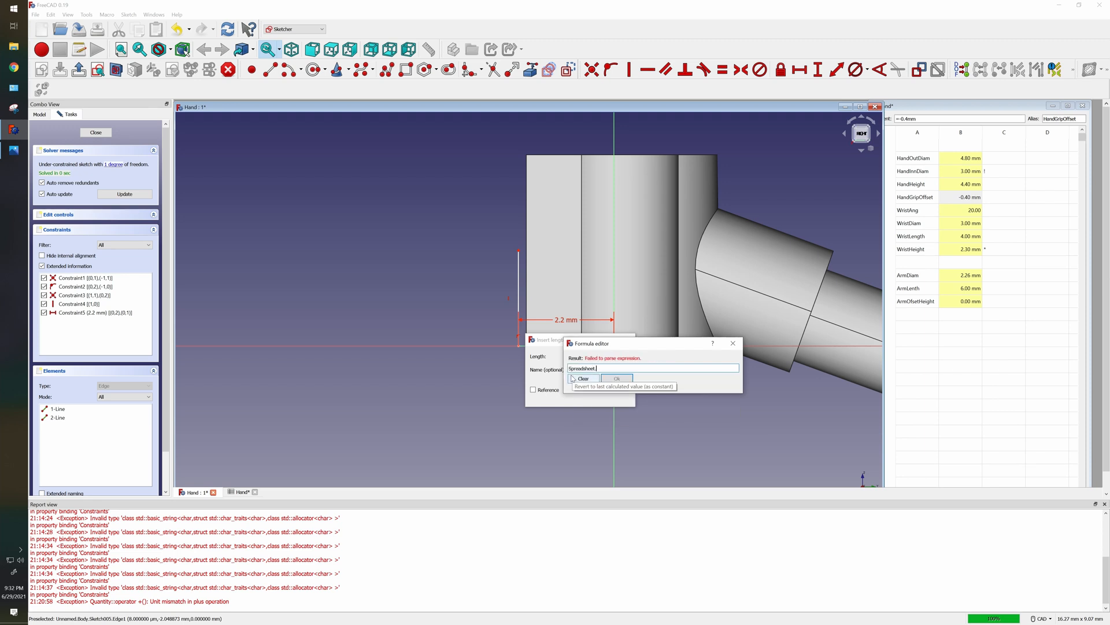
text(hand)
click(571, 377)
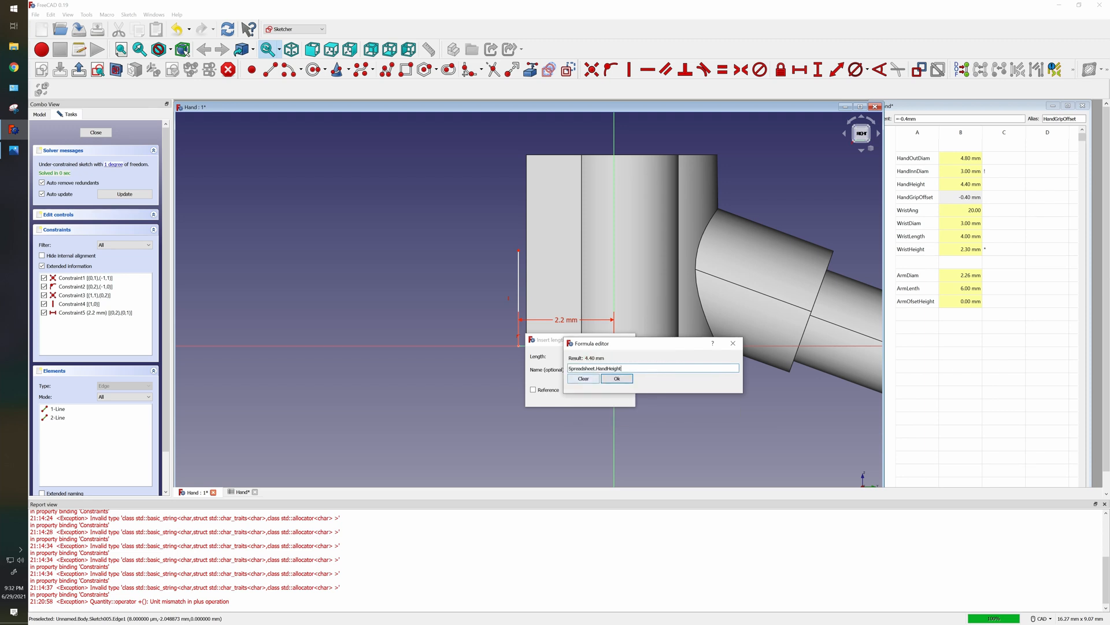
drag(596, 368, 565, 369)
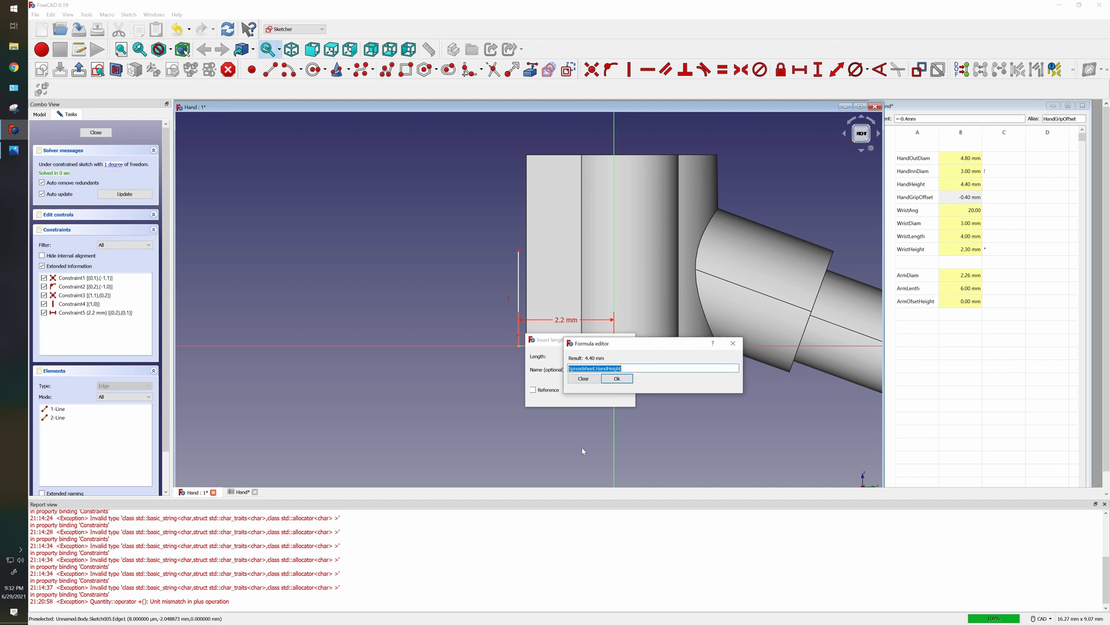
click(617, 379)
click(574, 396)
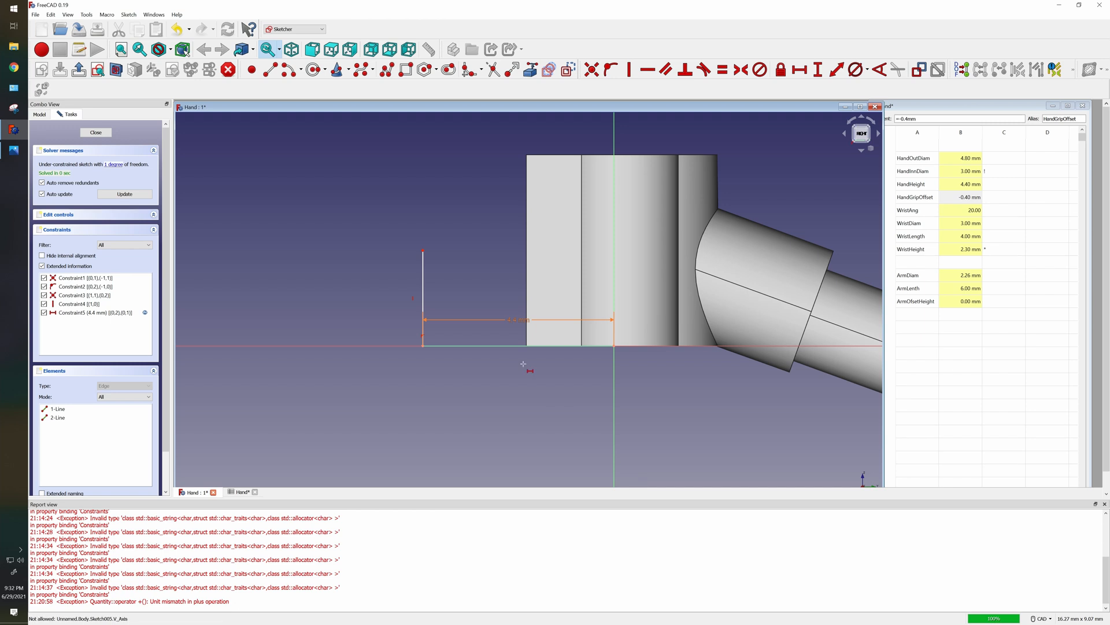
Change the horizontal distance's formula to Spreadsheet.HandHeight / 2 and leave the sketch.
double_click(515, 320)
click(605, 326)
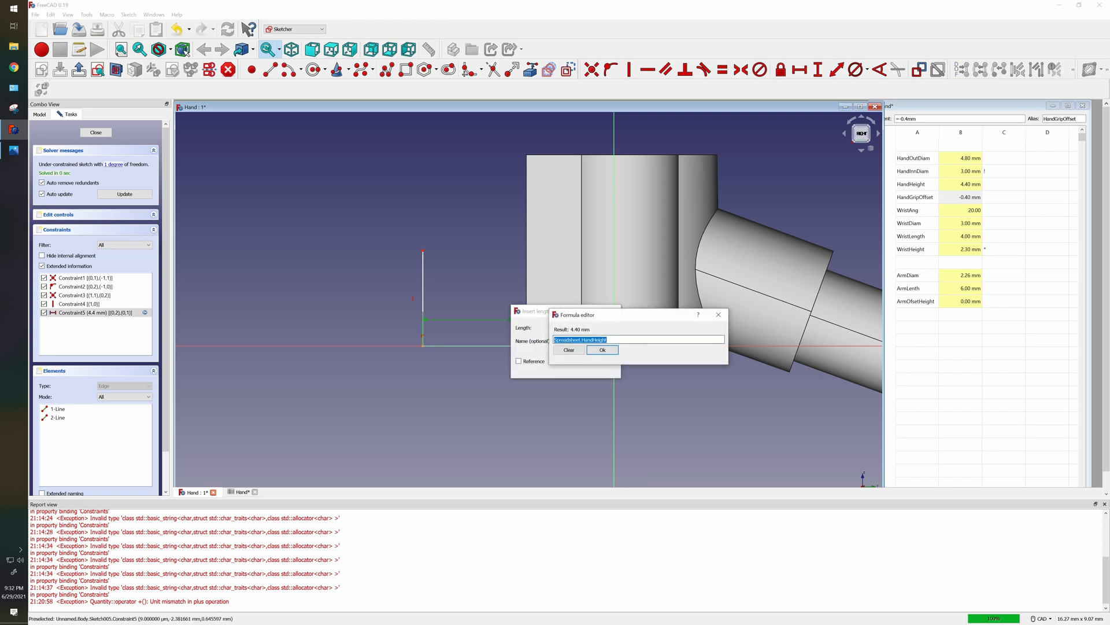
text(/2)
key(ctrl+a)
click(602, 350)
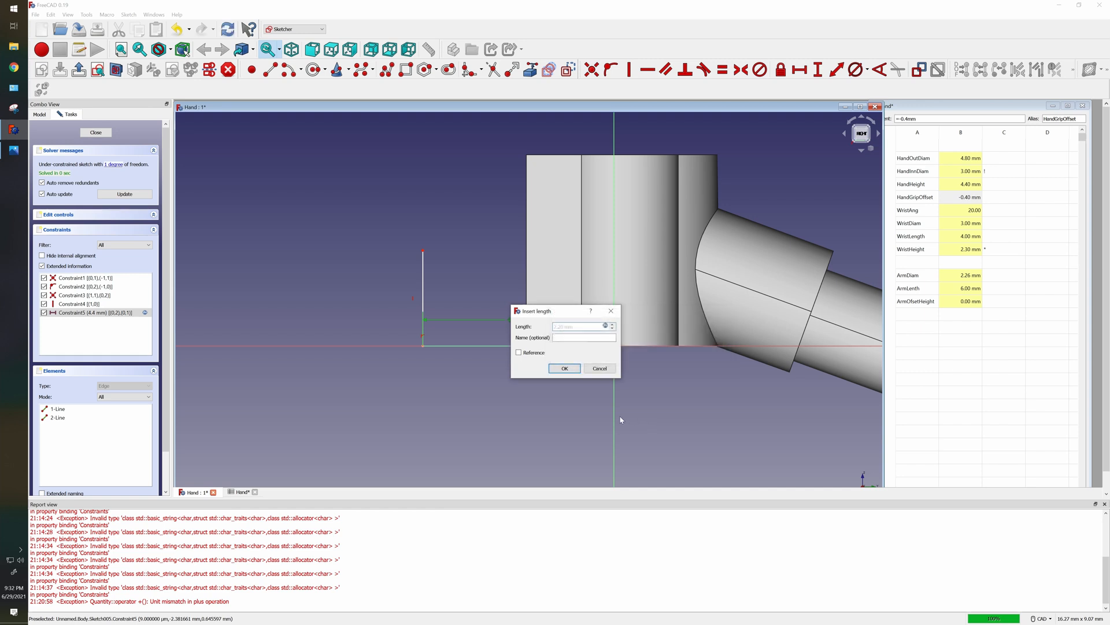
click(577, 371)
key(Escape)
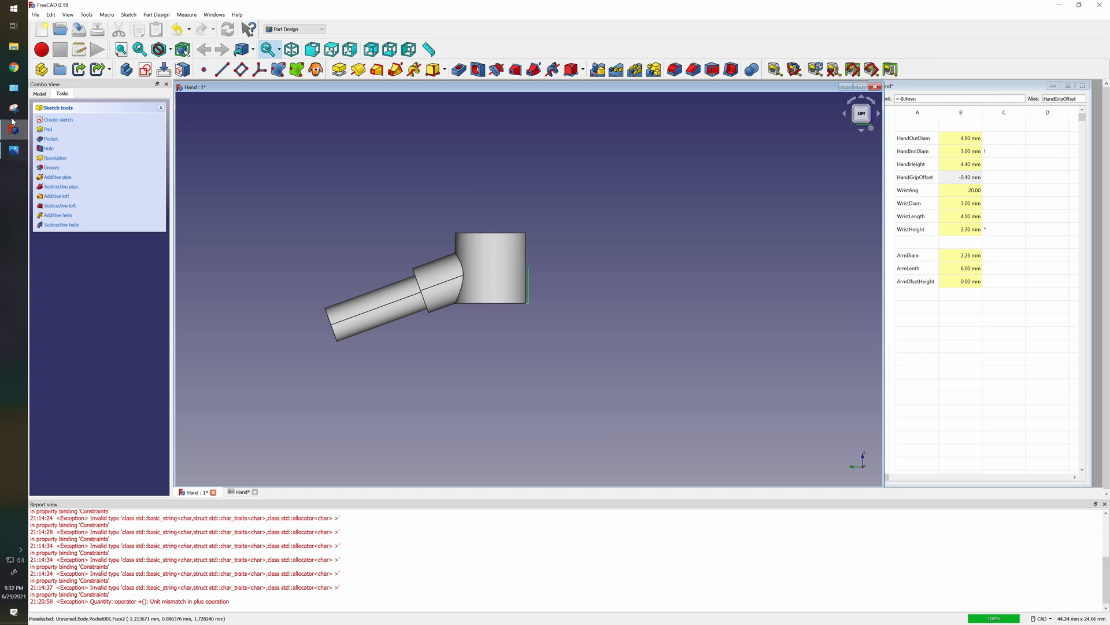
Reopen Sketch005 for editing and reposition the horizontal dimension below the hand's base line.
click(39, 93)
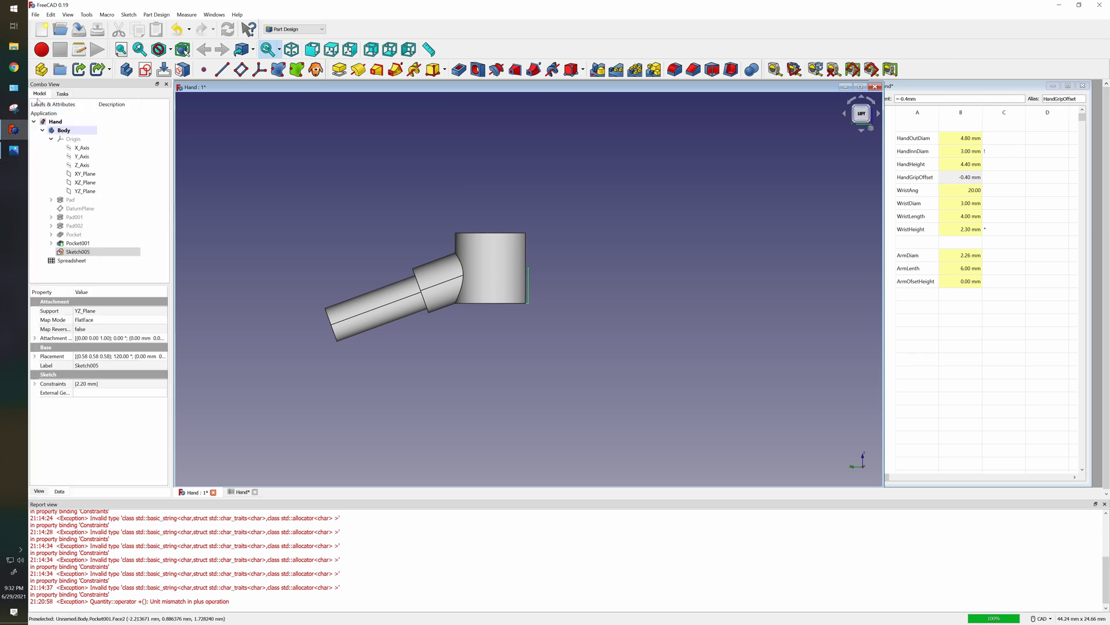
right_click(76, 253)
click(93, 257)
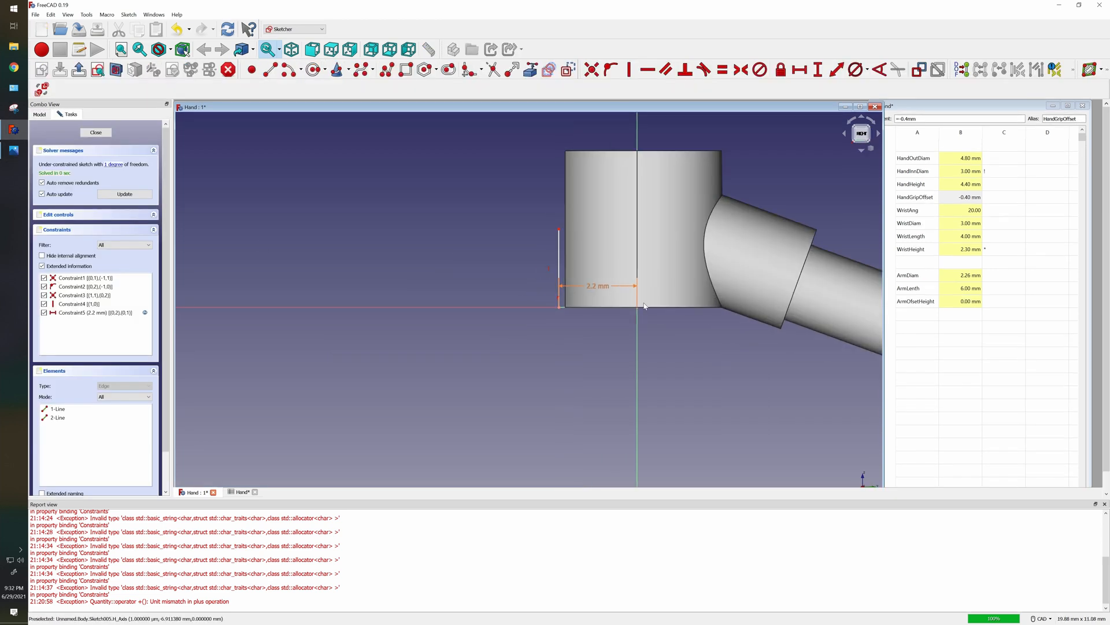
drag(599, 286, 592, 371)
click(592, 370)
click(600, 431)
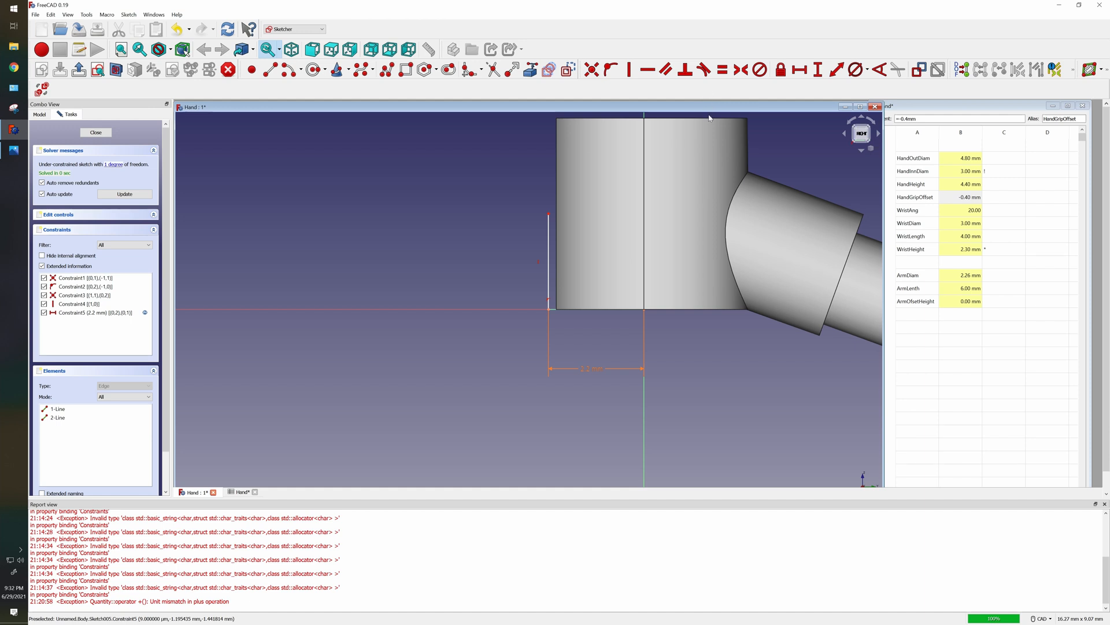
Constrain the outer vertical line's height to Spreadsheet.HandHeight / 2 and bring the horizontal dimension closer to the base line.
click(817, 70)
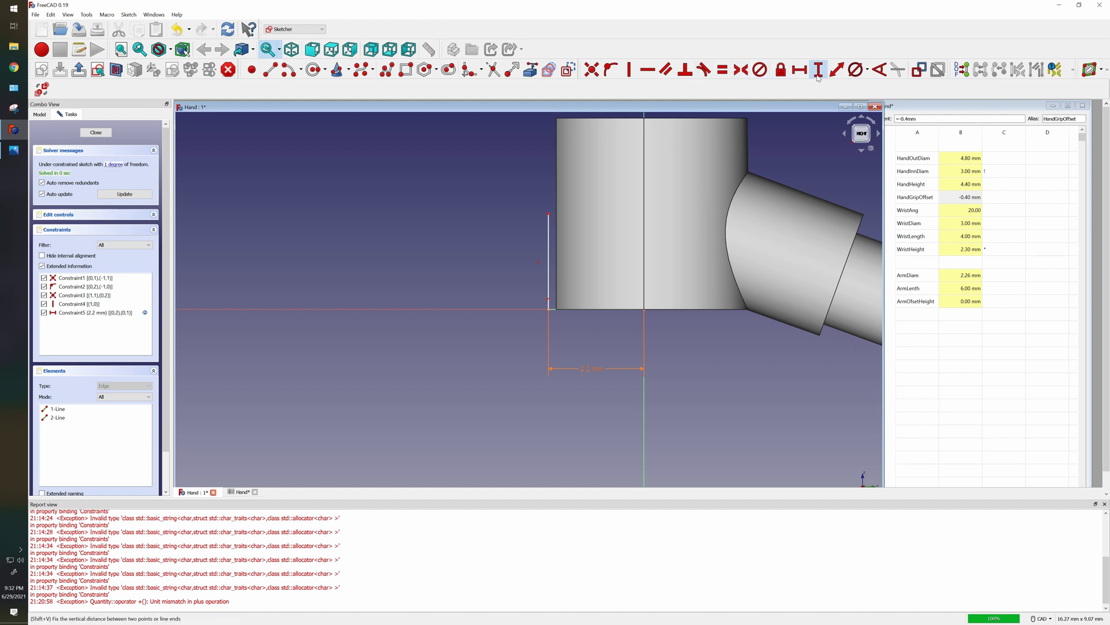
click(548, 246)
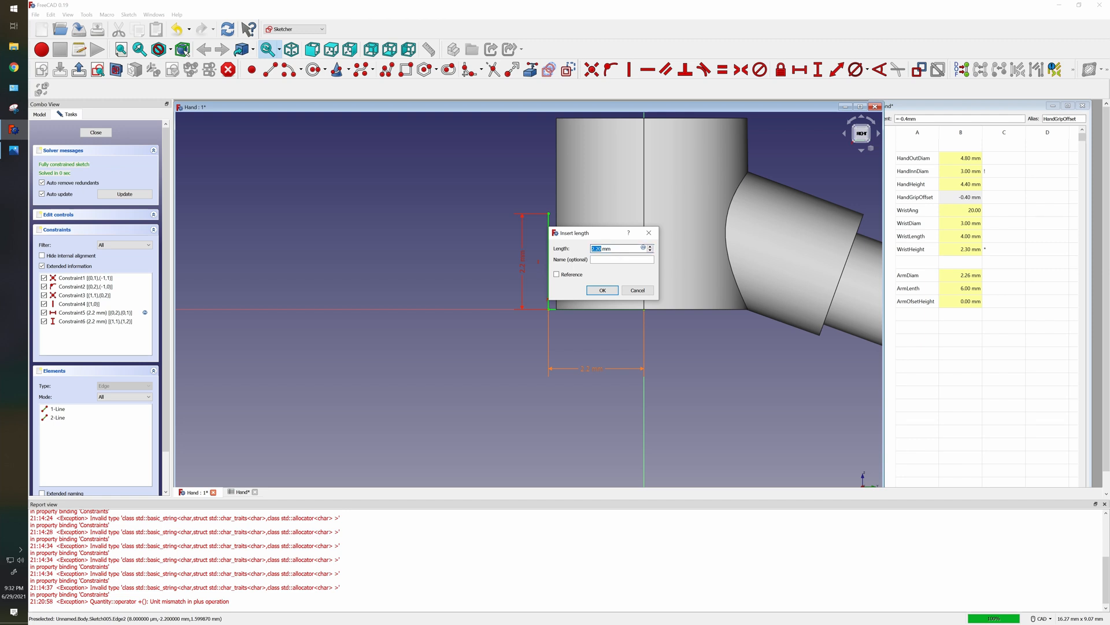
click(643, 248)
text(Spreadsheet.HandHeight / 2)
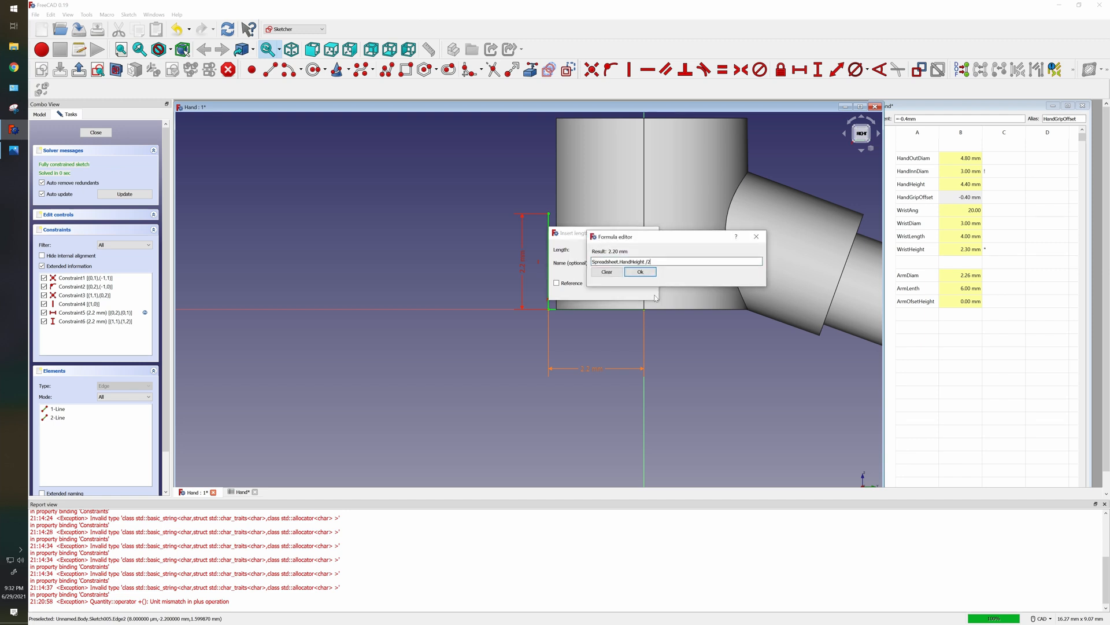
click(634, 274)
click(603, 290)
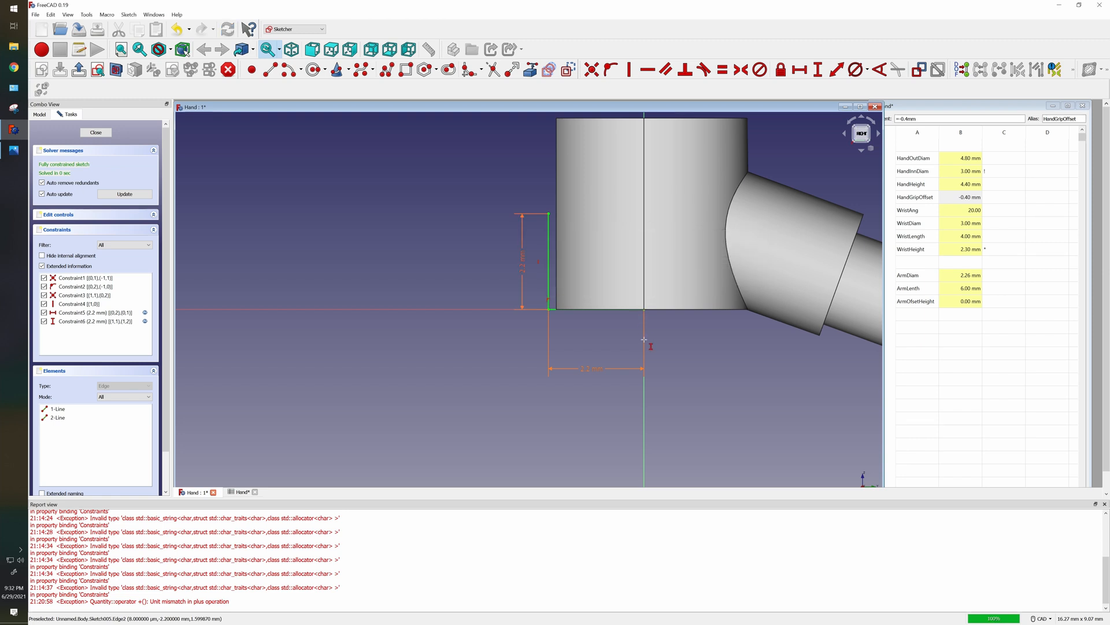
drag(588, 369, 591, 349)
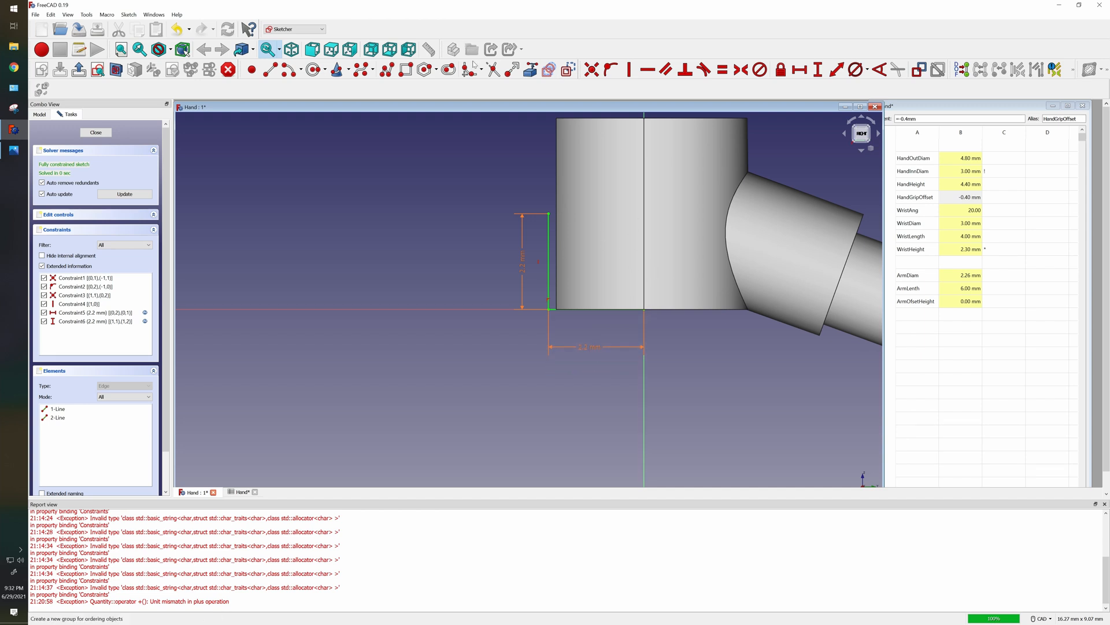
With the section view on, sketch a construction line about 2.25 mm long from the origin up along the vertical axis.
click(270, 70)
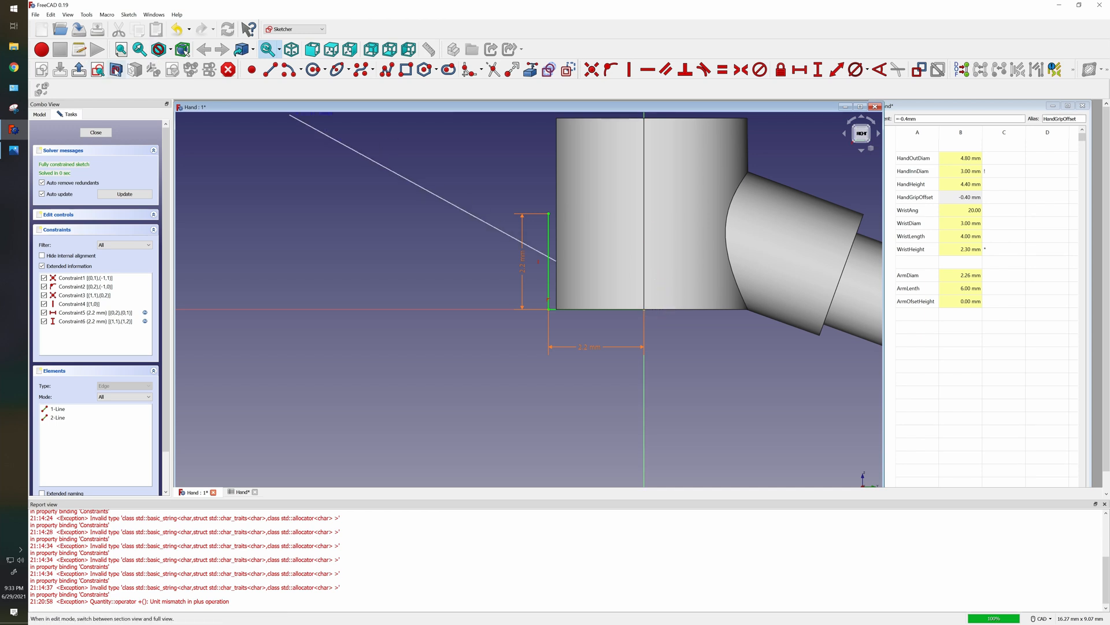
click(116, 69)
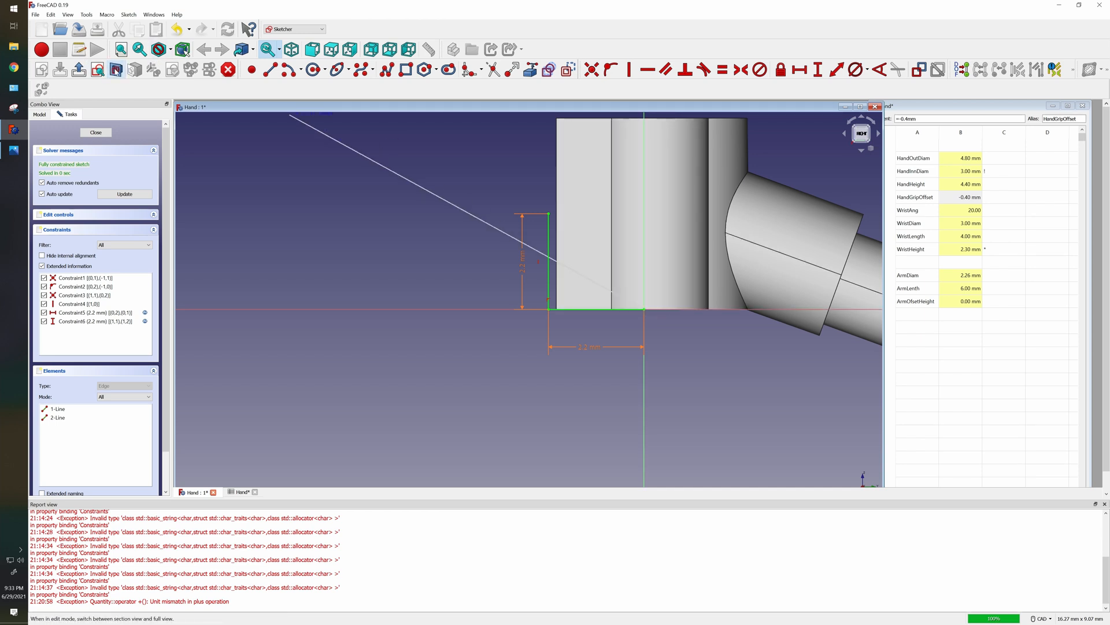
click(647, 214)
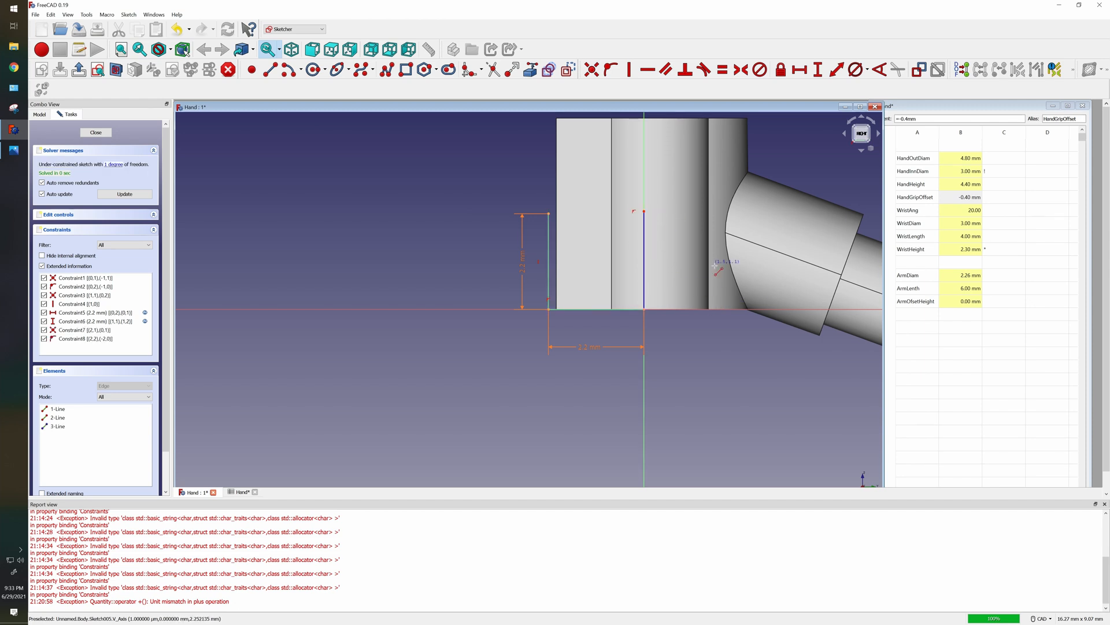
Constrain the vertical construction line's height to Spreadsheet.HandHeight / 2 and leave the sketch.
click(645, 273)
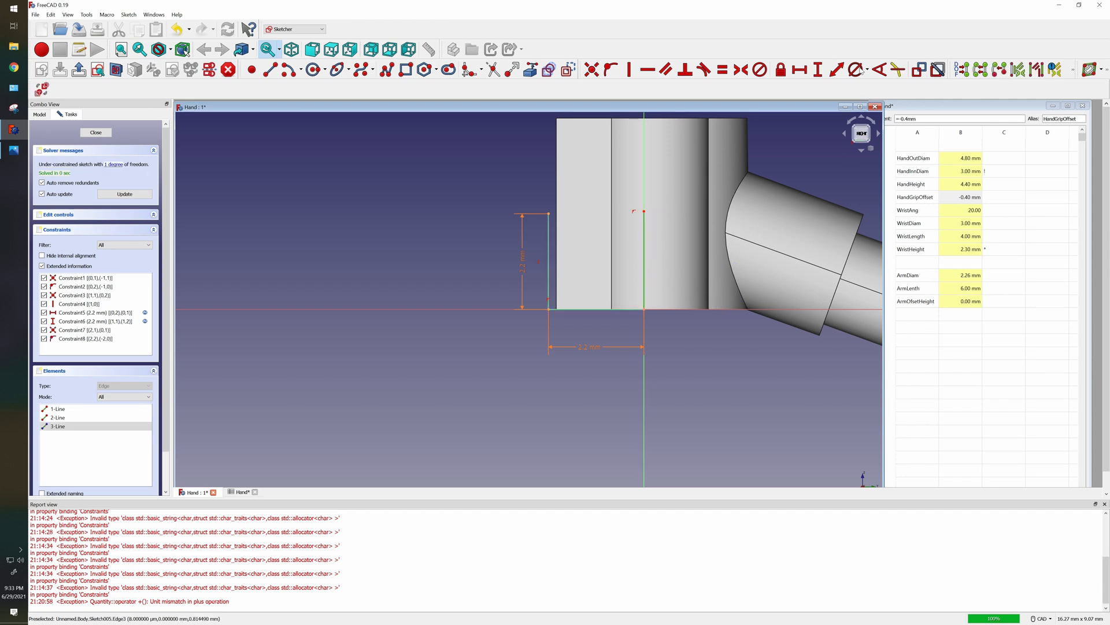
click(818, 70)
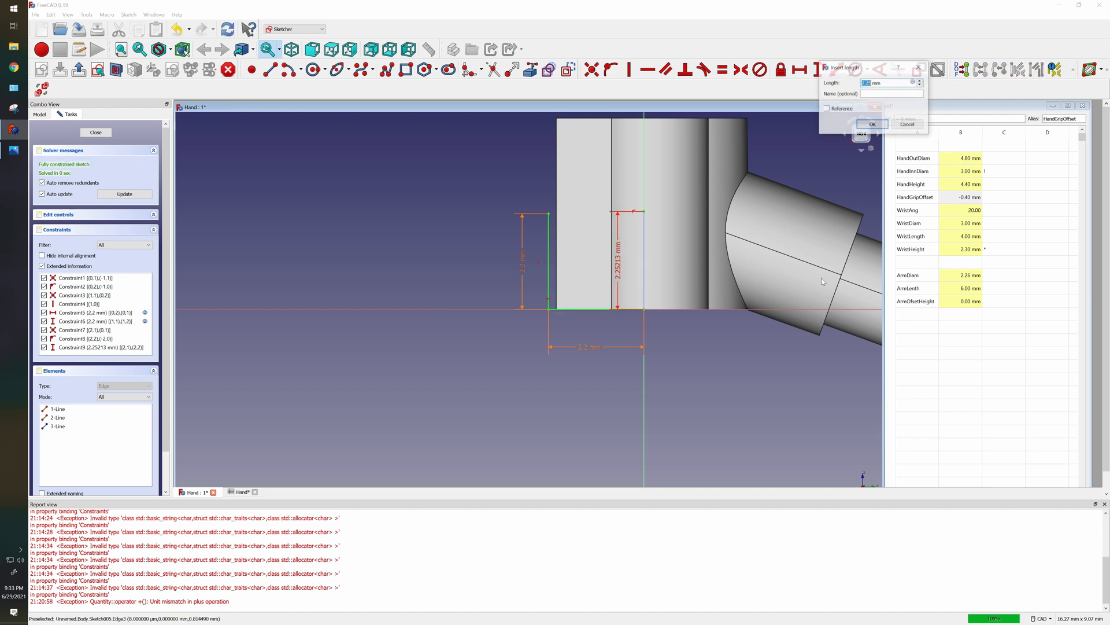
click(914, 82)
text(Spreadsheet.HandHeight / 2)
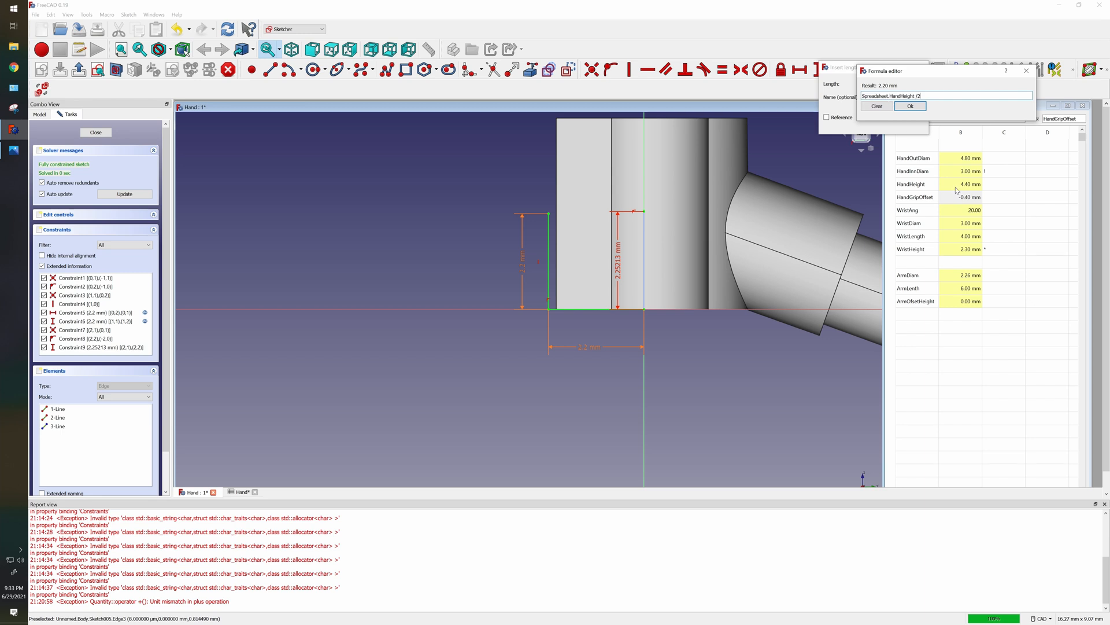
click(911, 107)
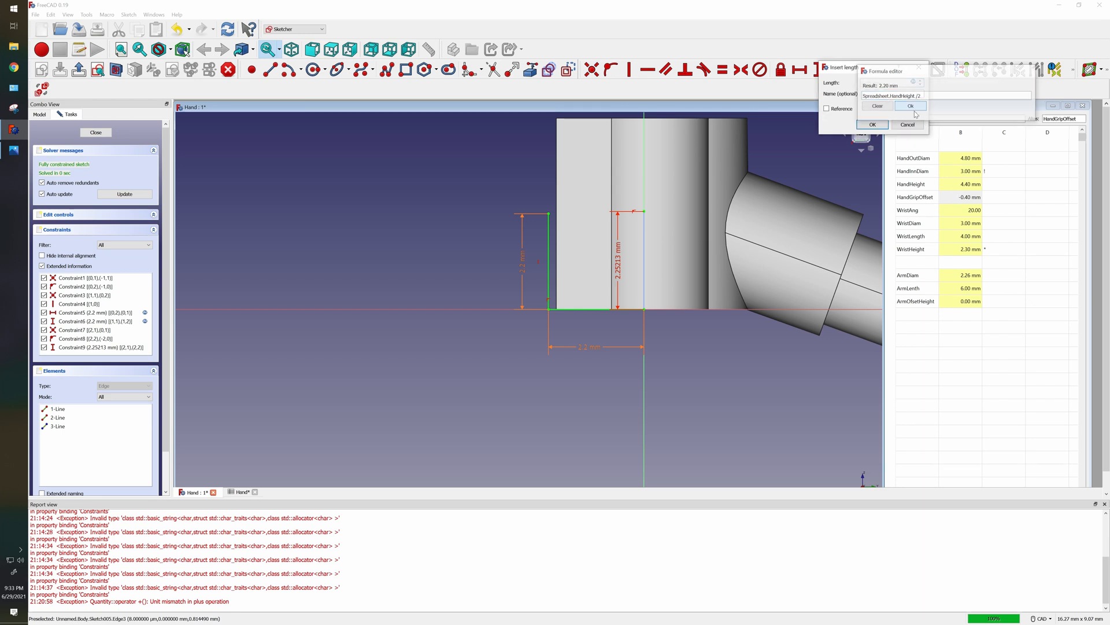
click(874, 125)
key(Escape)
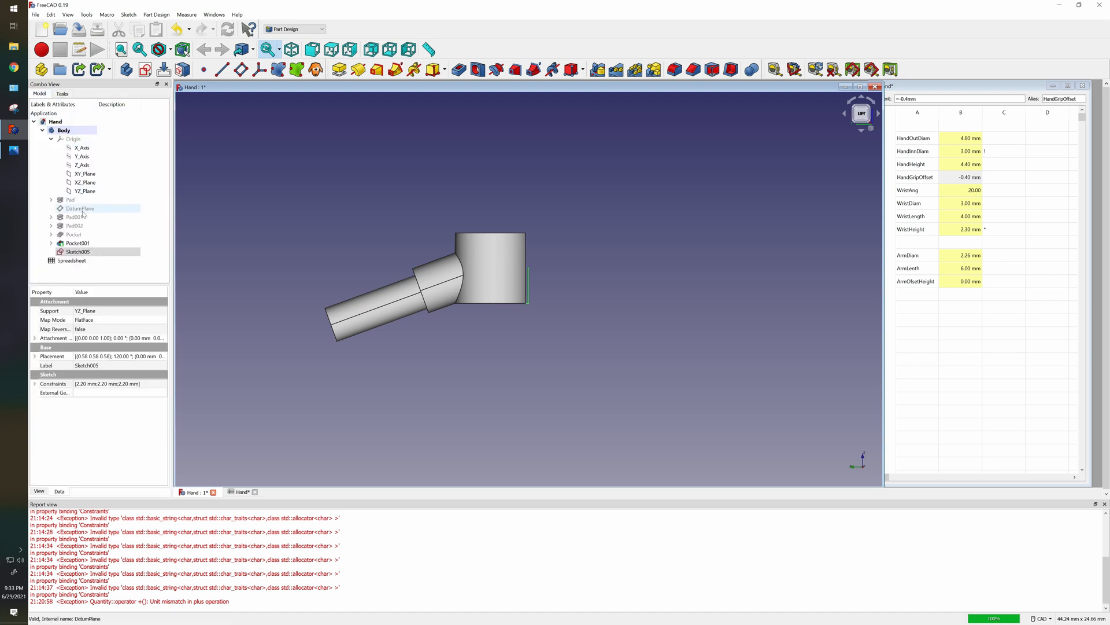
Reopen Sketch005 in section view and reposition the construction line's height dimension to its arm side.
right_click(76, 252)
click(95, 256)
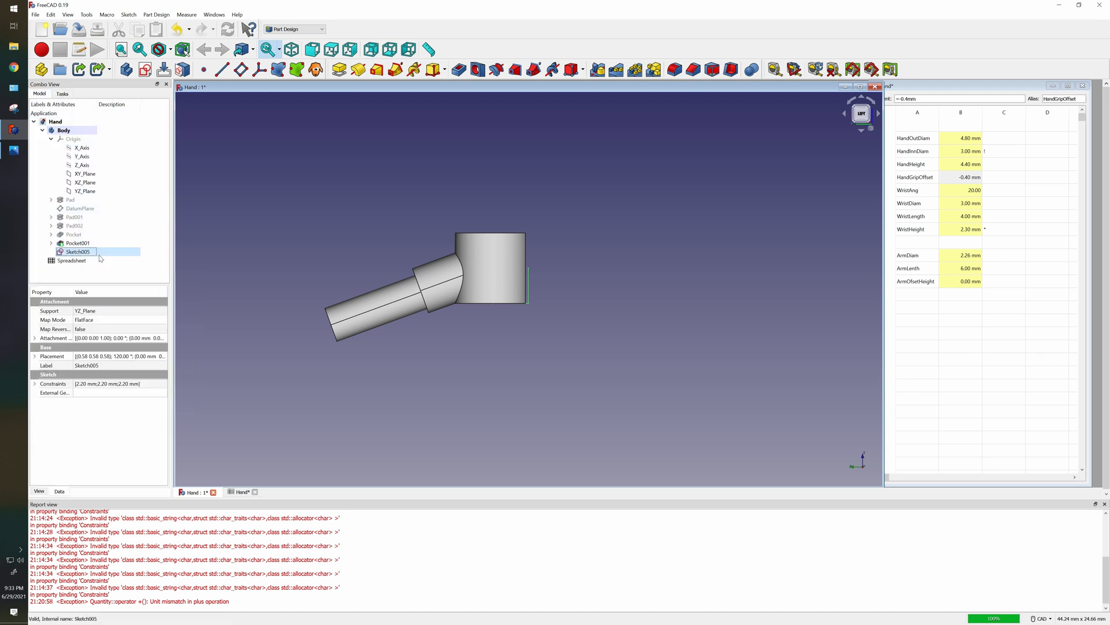
scroll(532, 372, up, 5)
scroll(529, 364, up, 1)
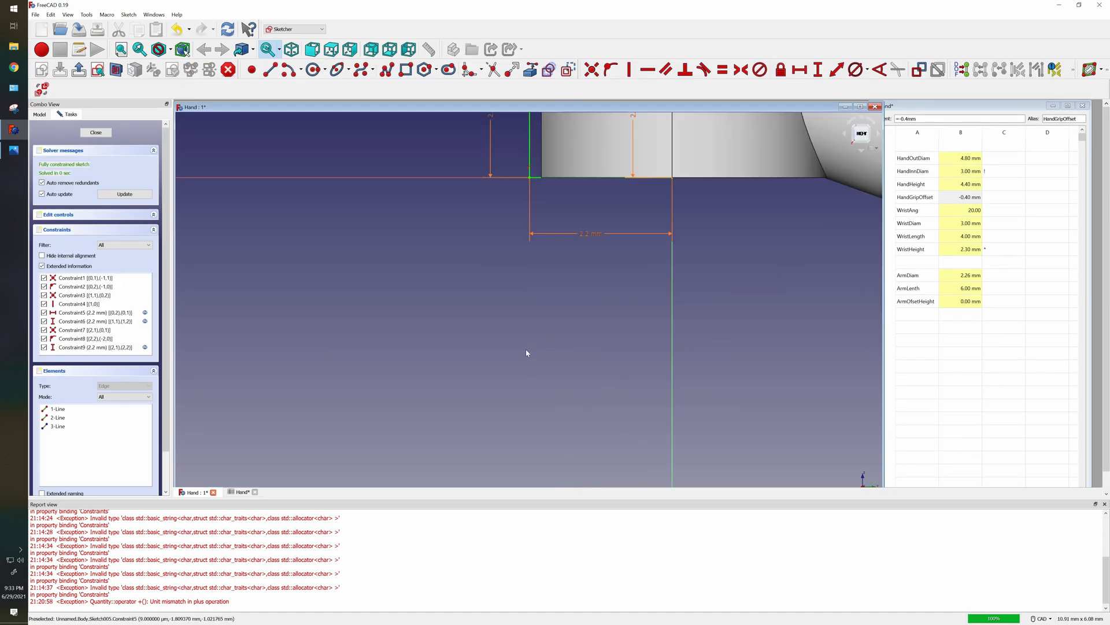
middle_drag(515, 290, 490, 445)
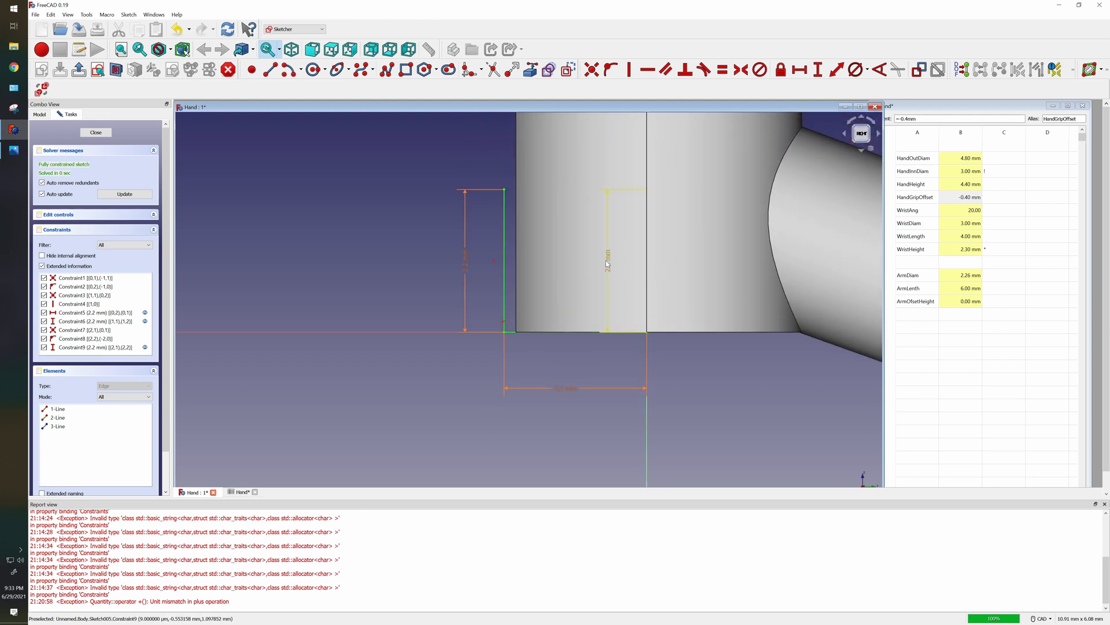
click(116, 69)
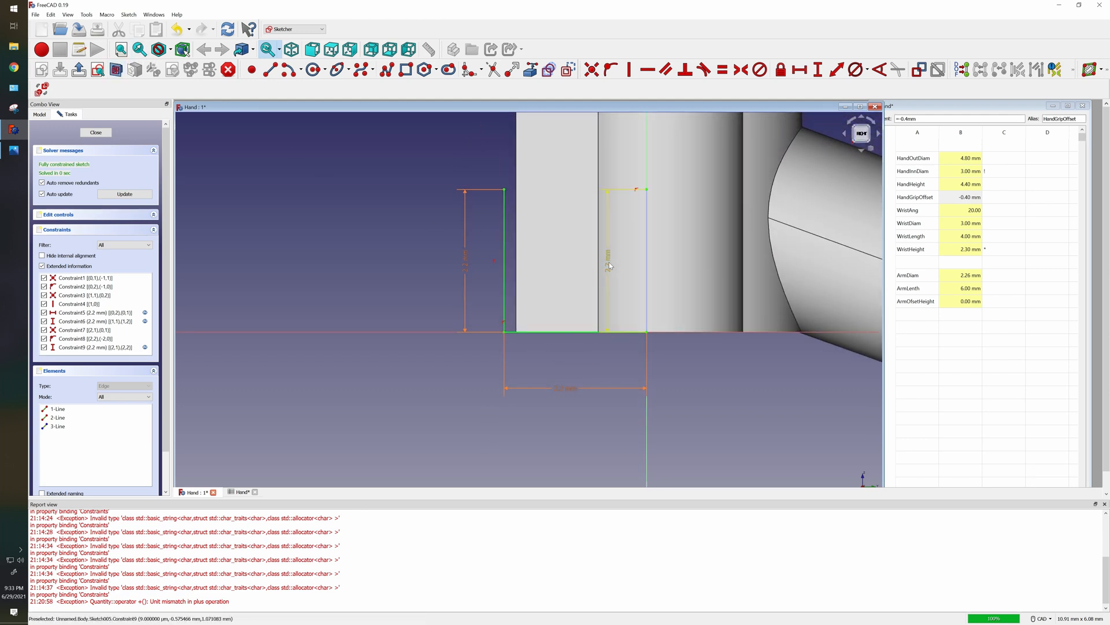
drag(608, 262, 701, 267)
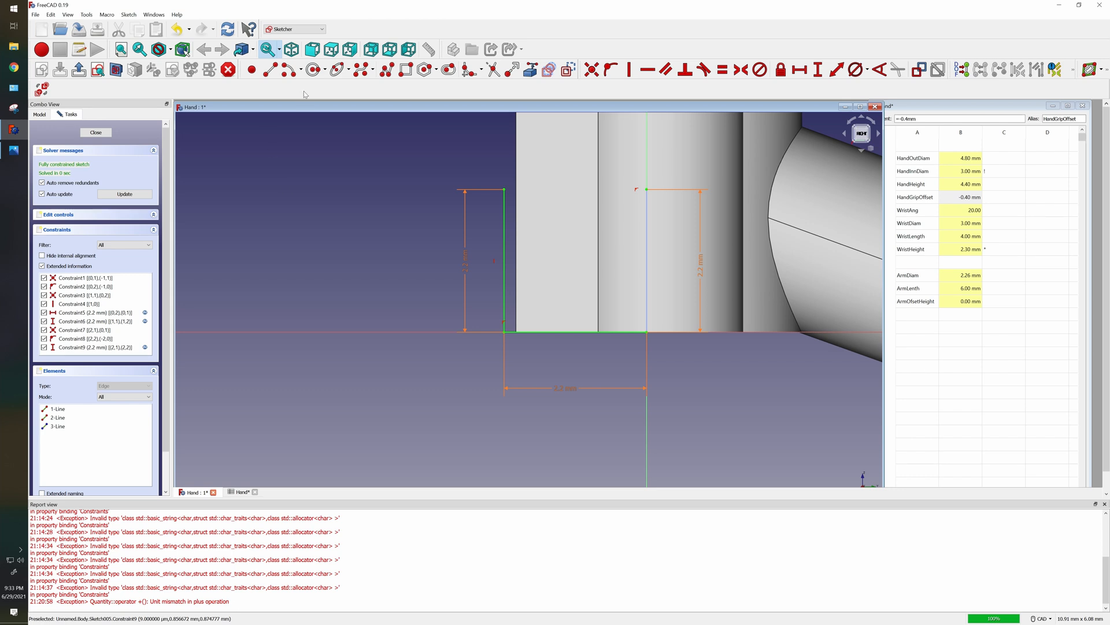
Draw a quarter arc centred on the construction line's upper end, from the origin to the outer vertical line's upper end, and leave the sketch.
click(349, 71)
click(351, 74)
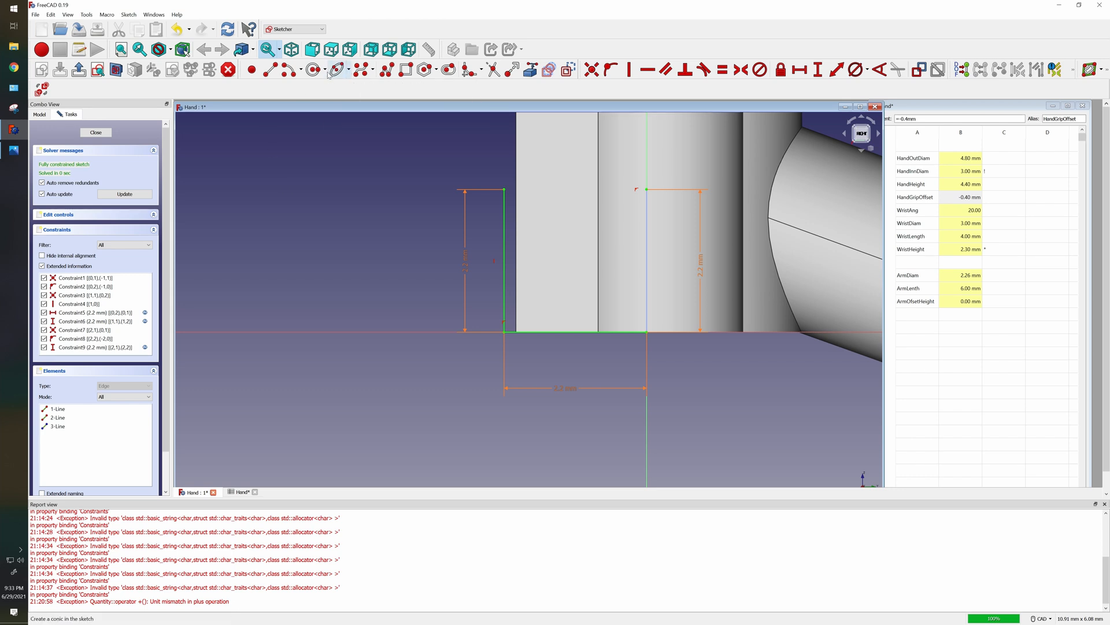
click(325, 71)
click(325, 71)
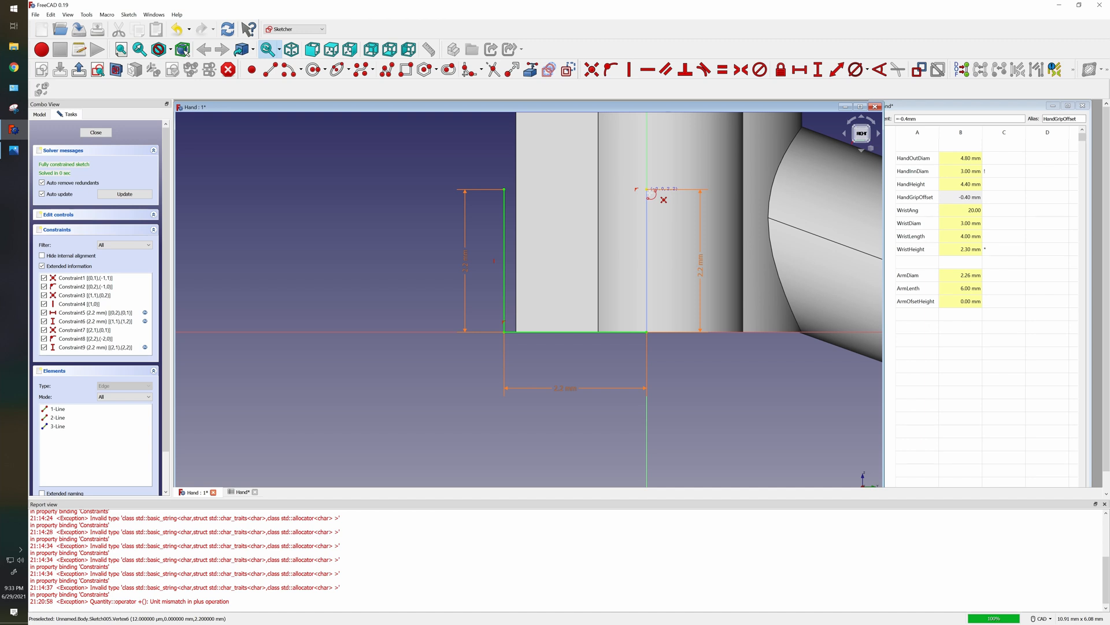
click(647, 189)
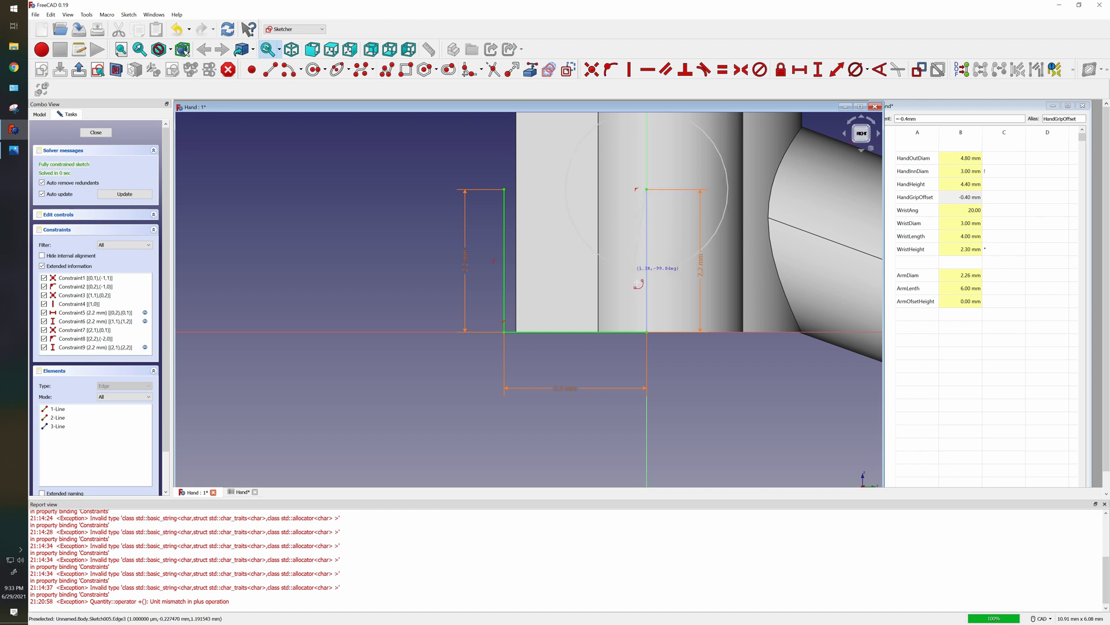
click(650, 334)
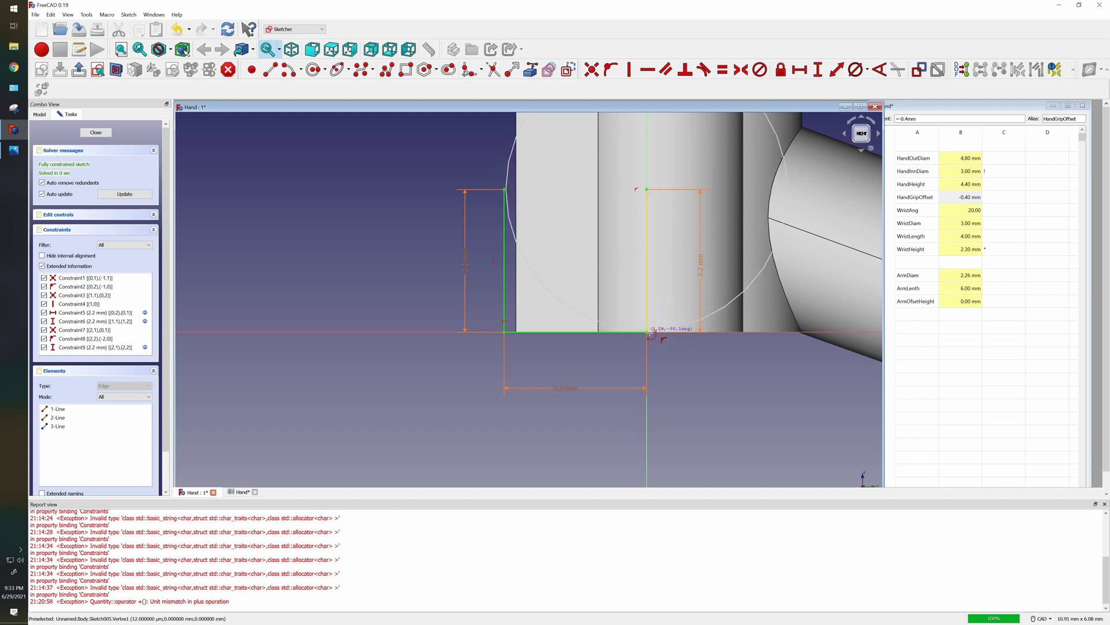
click(506, 191)
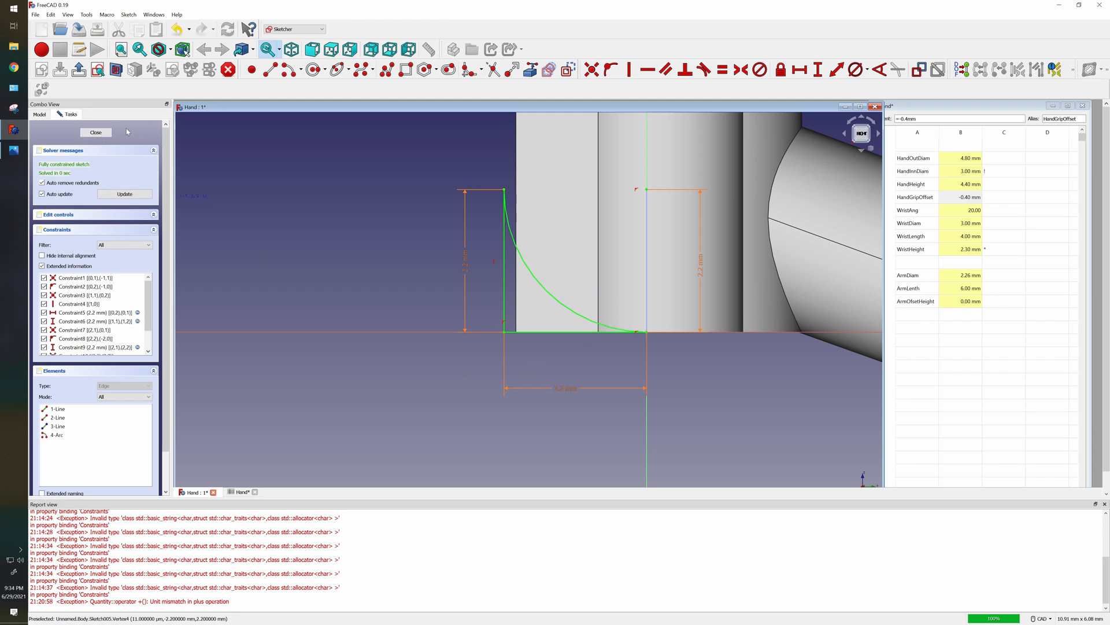
click(95, 133)
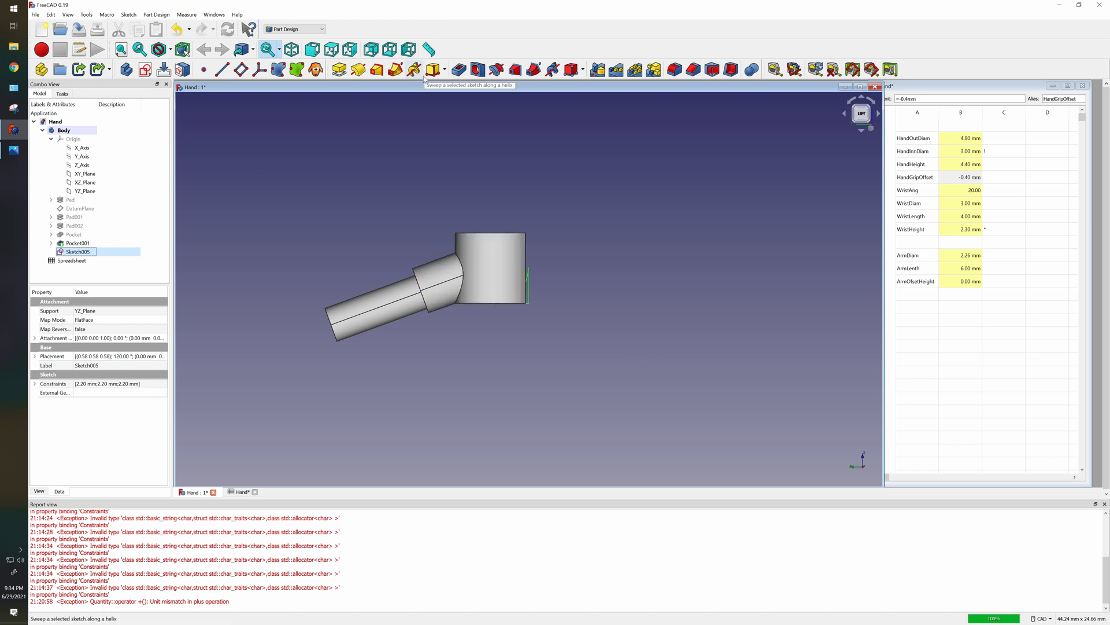
Pocket the arc profile symmetrically to its sketch plane, with the length driven by Spreadsheet.HandOutDiam.
click(459, 69)
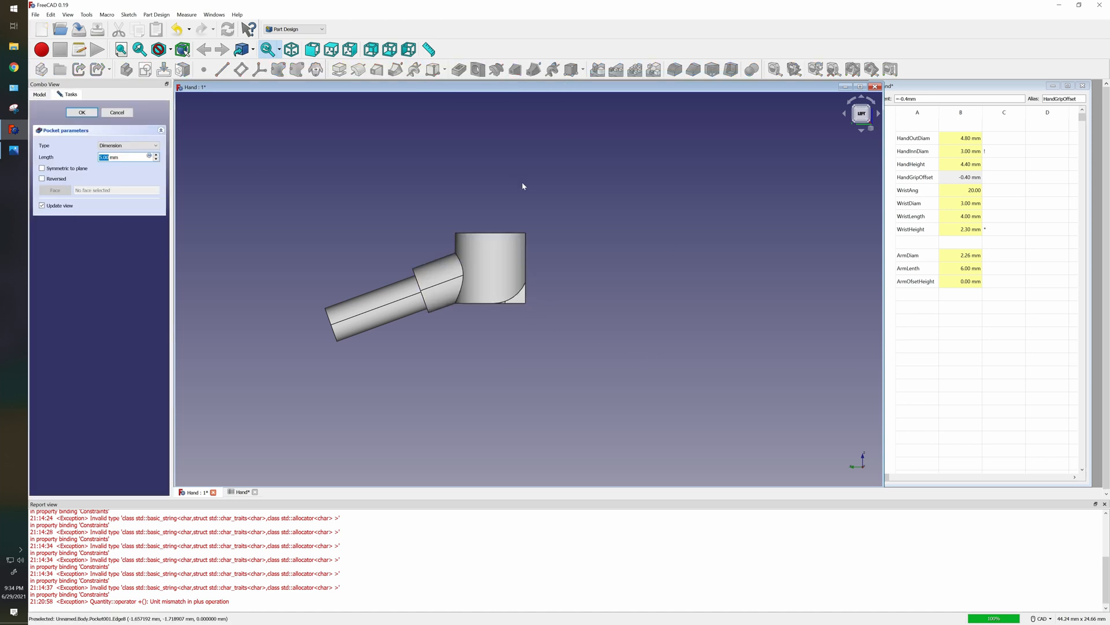
click(42, 168)
click(148, 157)
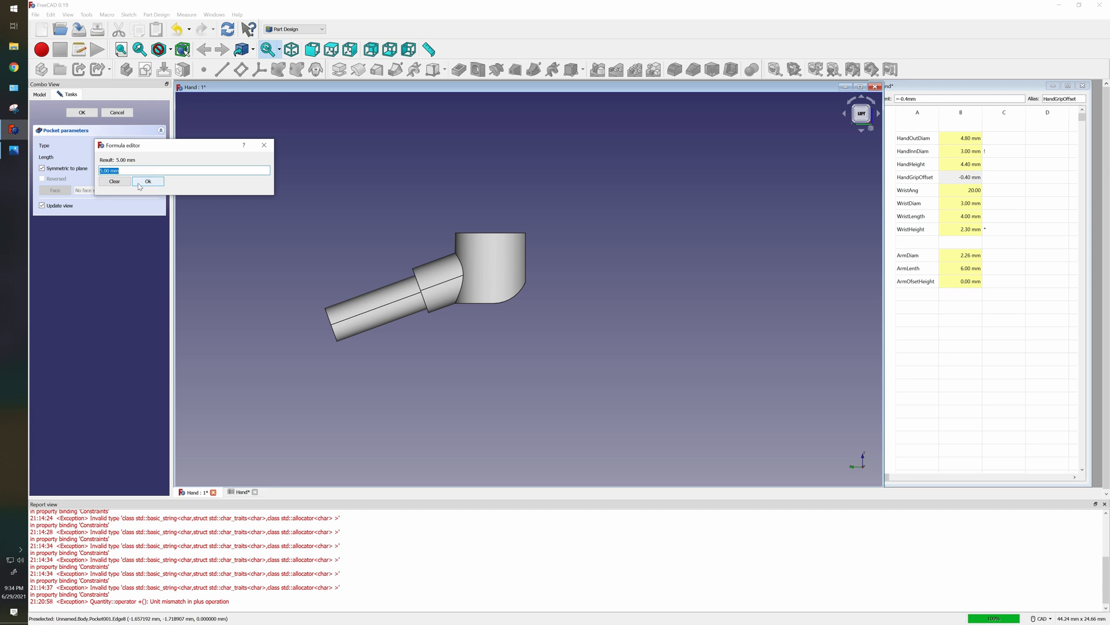
click(142, 182)
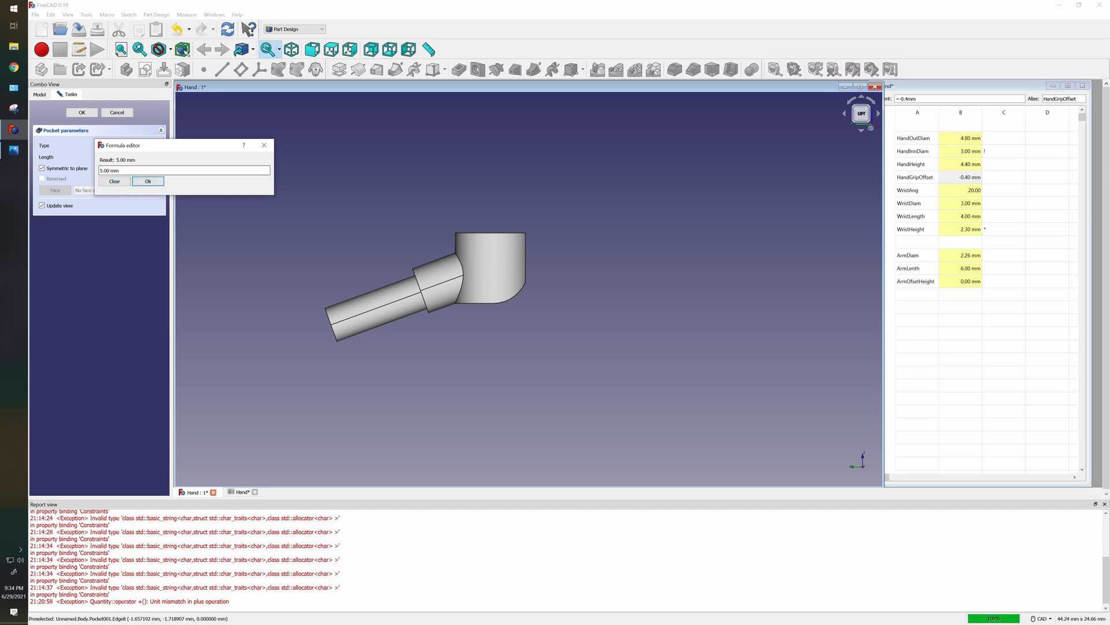
key(Tab)
text(spre)
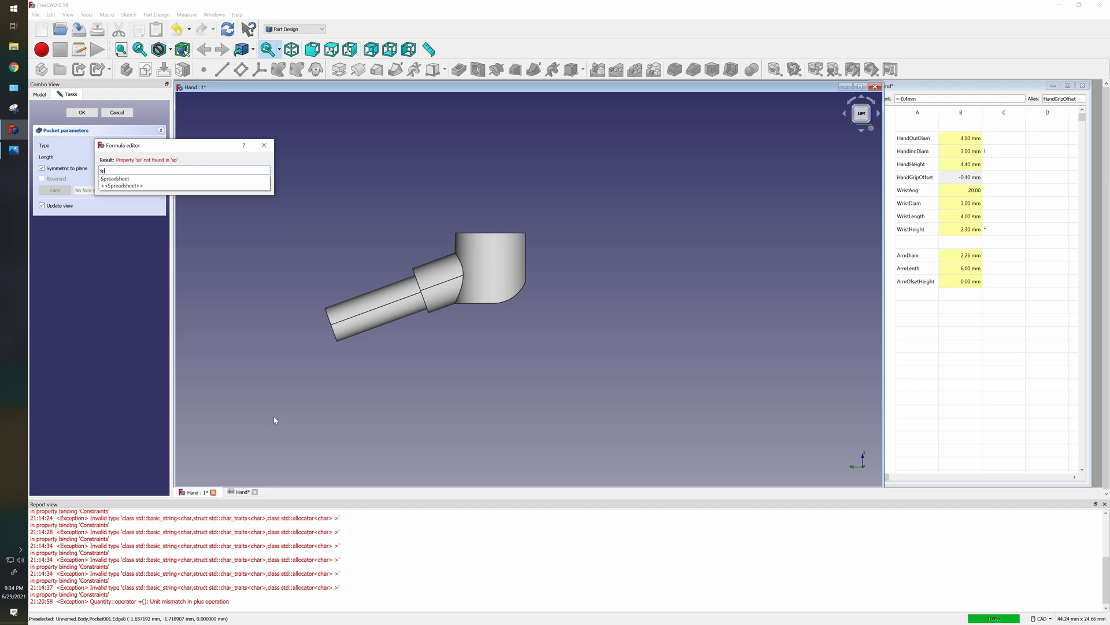
click(131, 179)
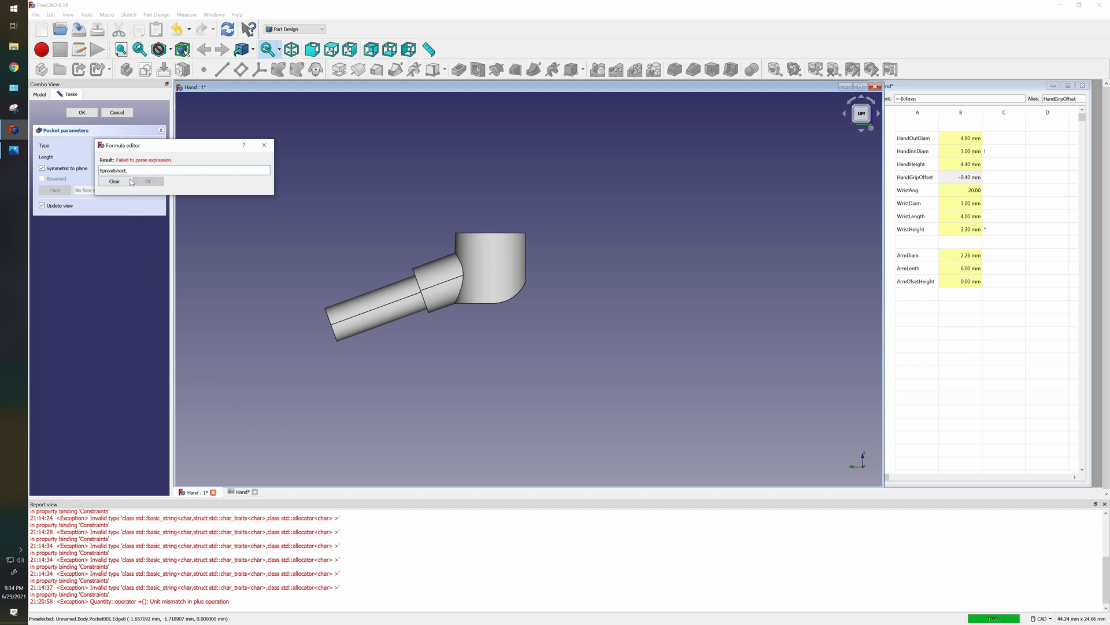
text(hand)
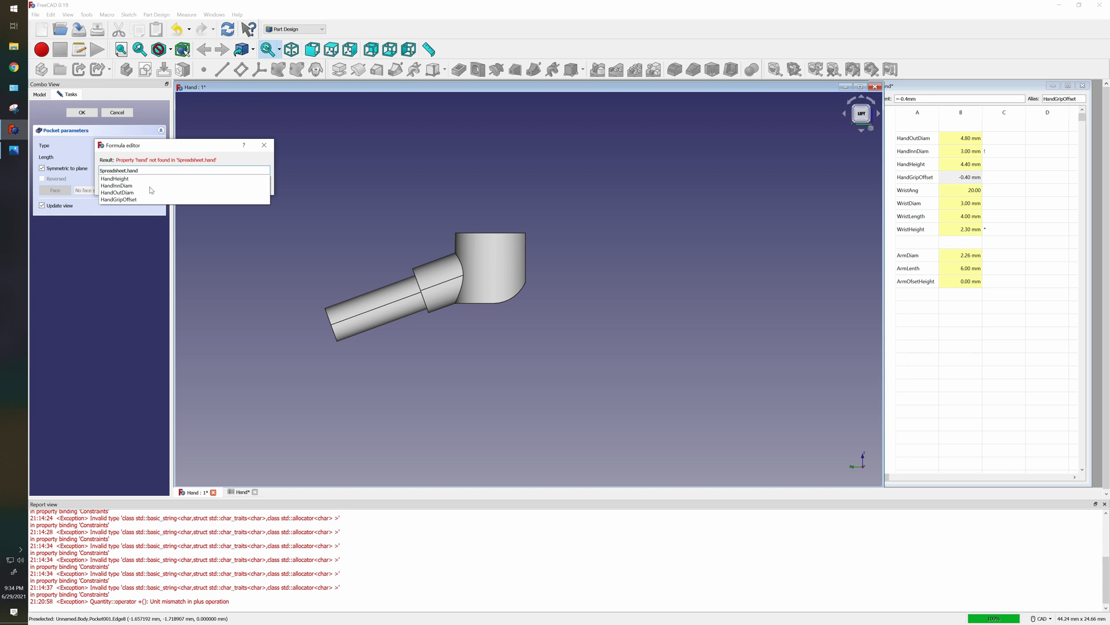
click(133, 193)
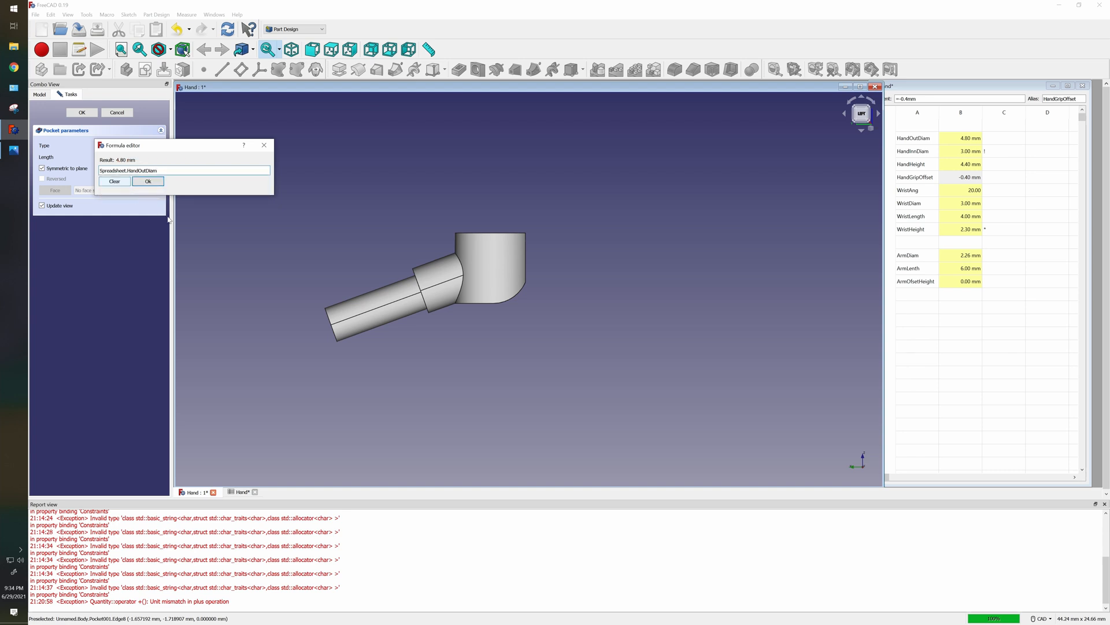
click(157, 188)
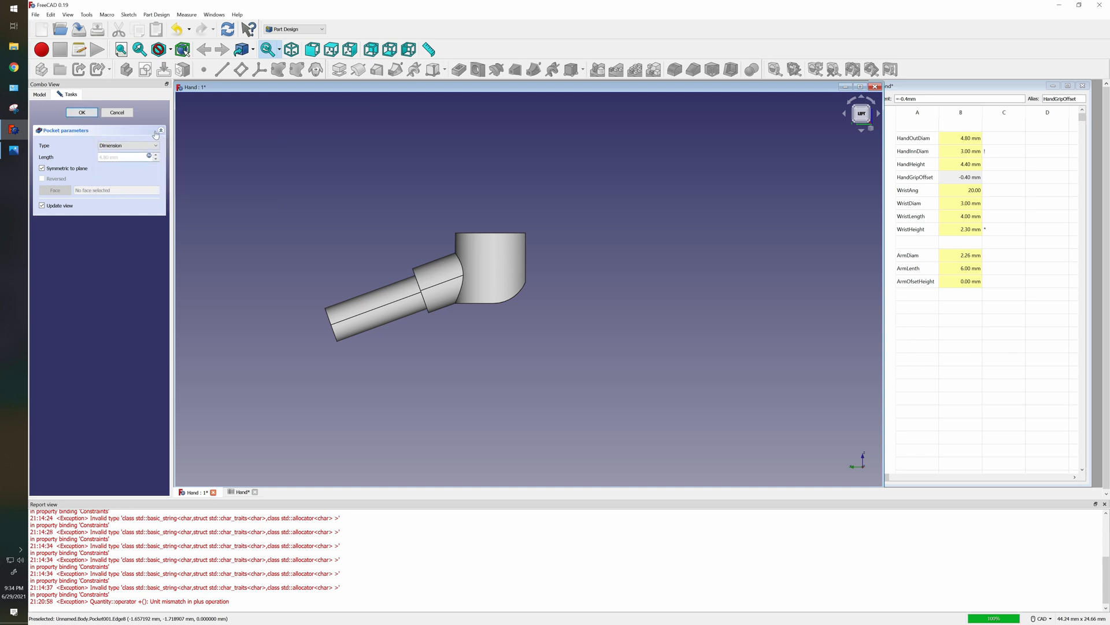
Change the pocket's length formula to Spreadsheet.HandOutDiam + 1mm and finish the pocket.
click(150, 157)
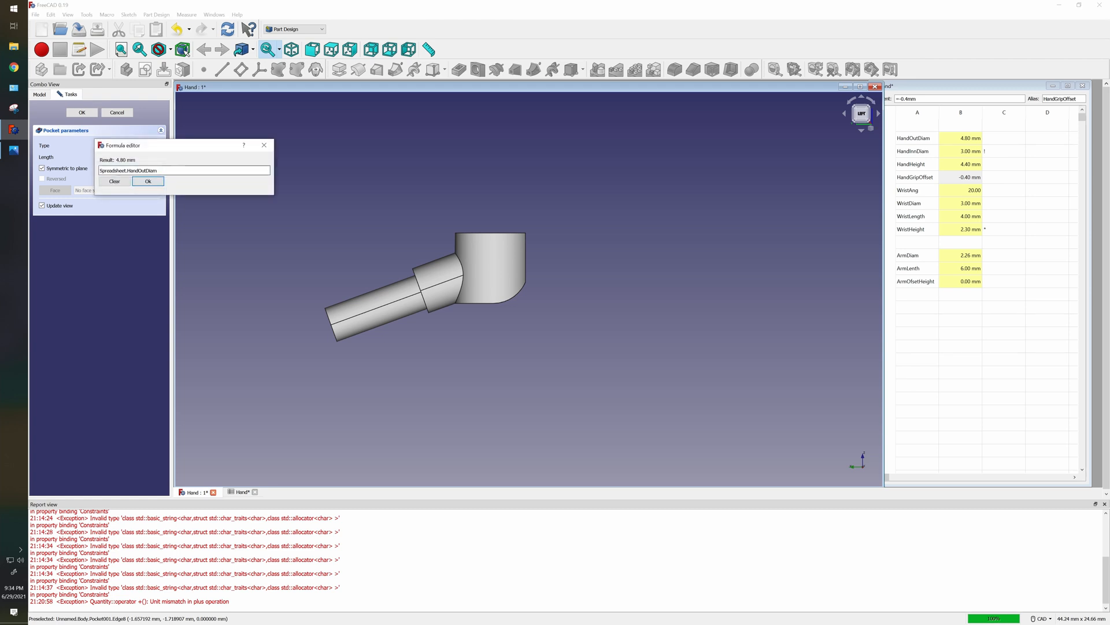
text(+1mm)
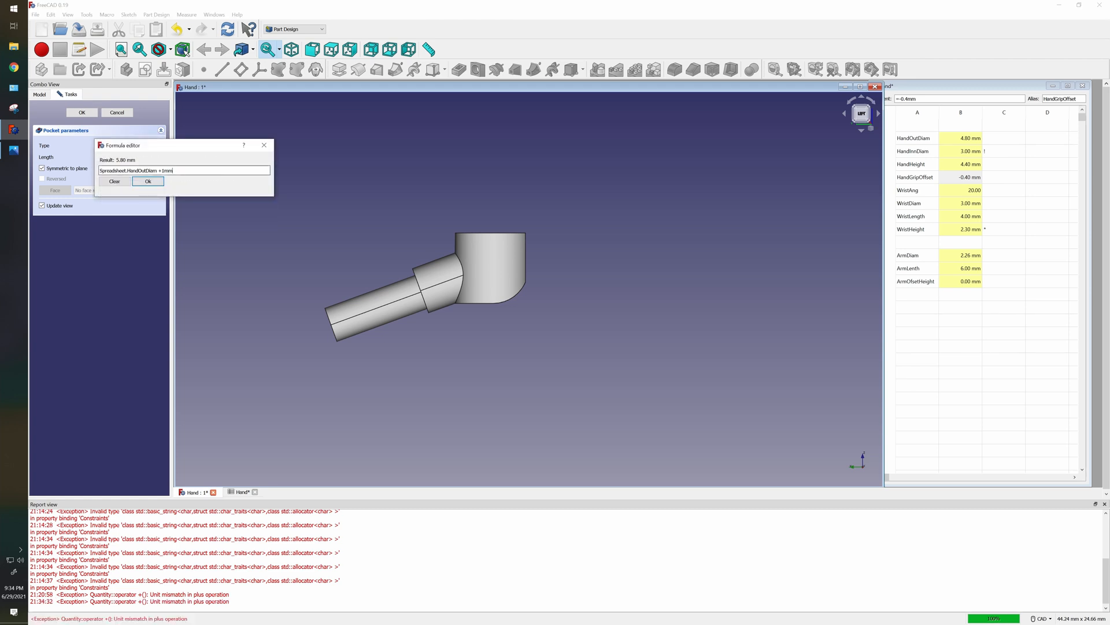
key(Escape)
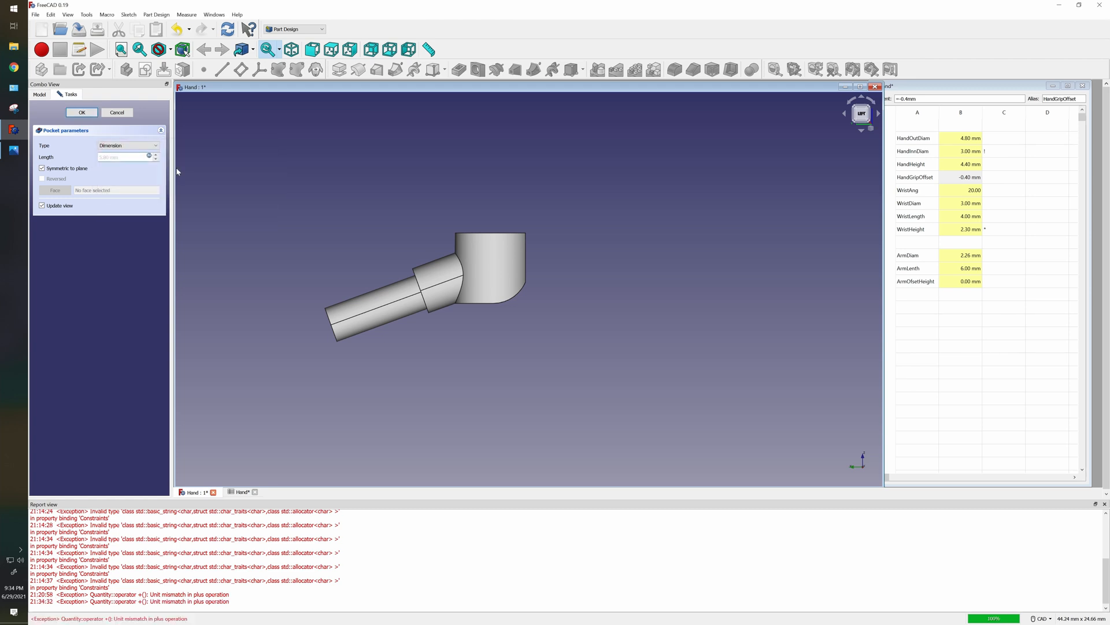
click(81, 112)
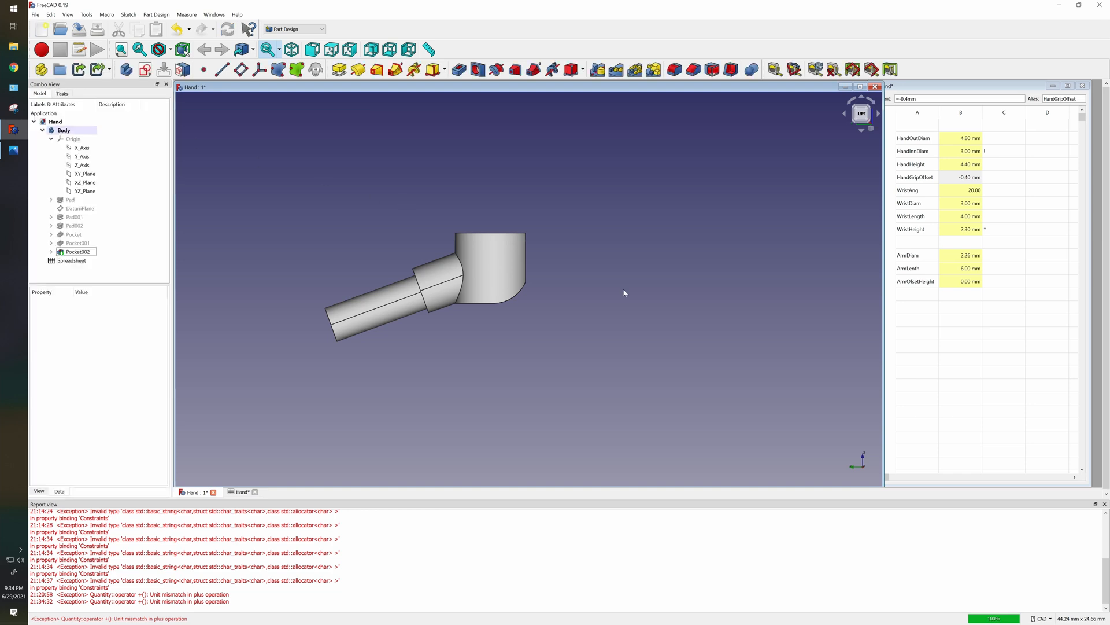
Examine the hand's rounded lower edge and grip opening from the front, above and the arm side.
scroll(624, 292, down, 2)
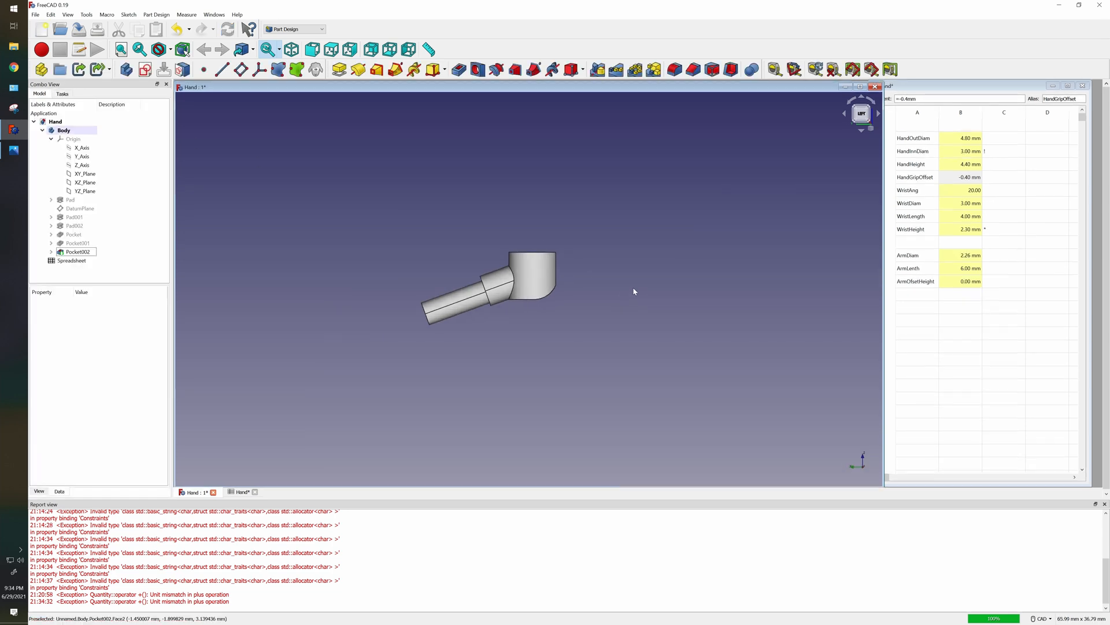
click(877, 116)
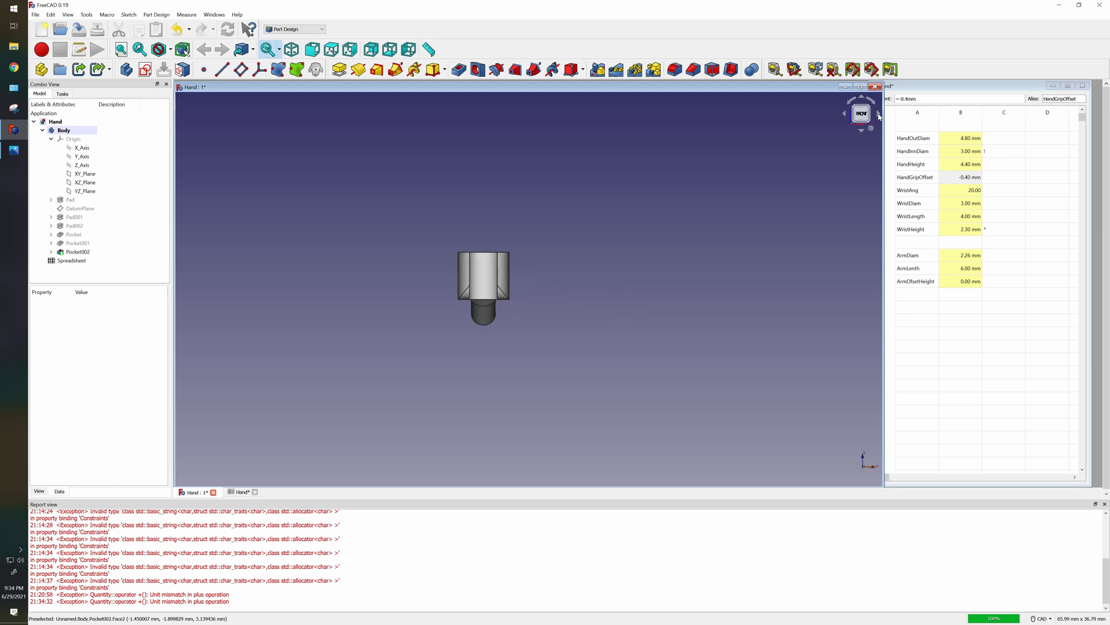
click(863, 132)
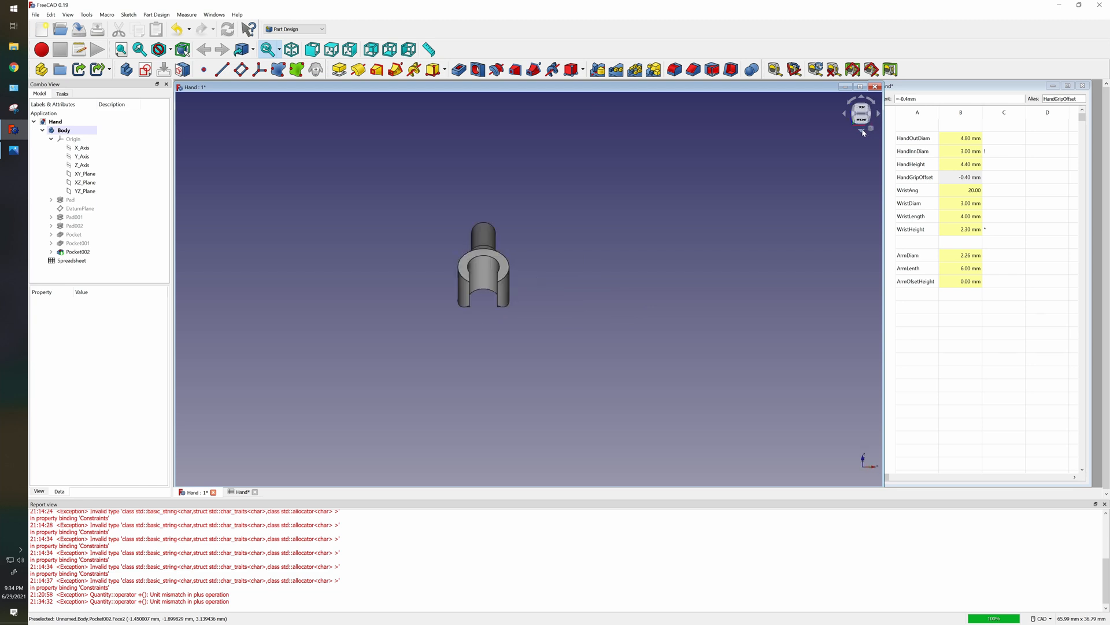
click(863, 133)
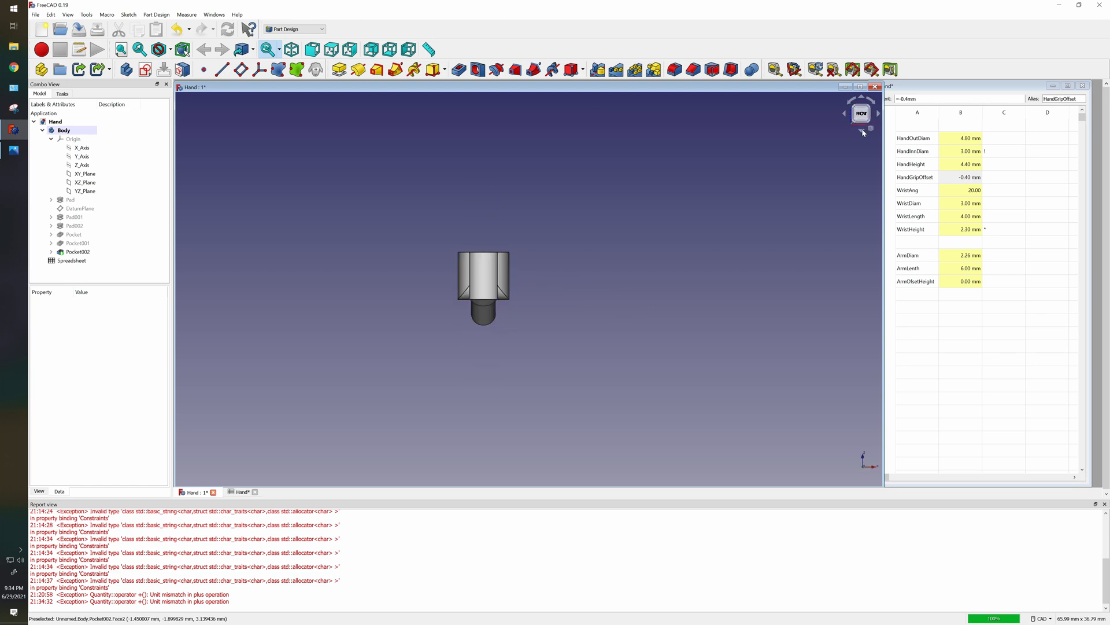
click(863, 133)
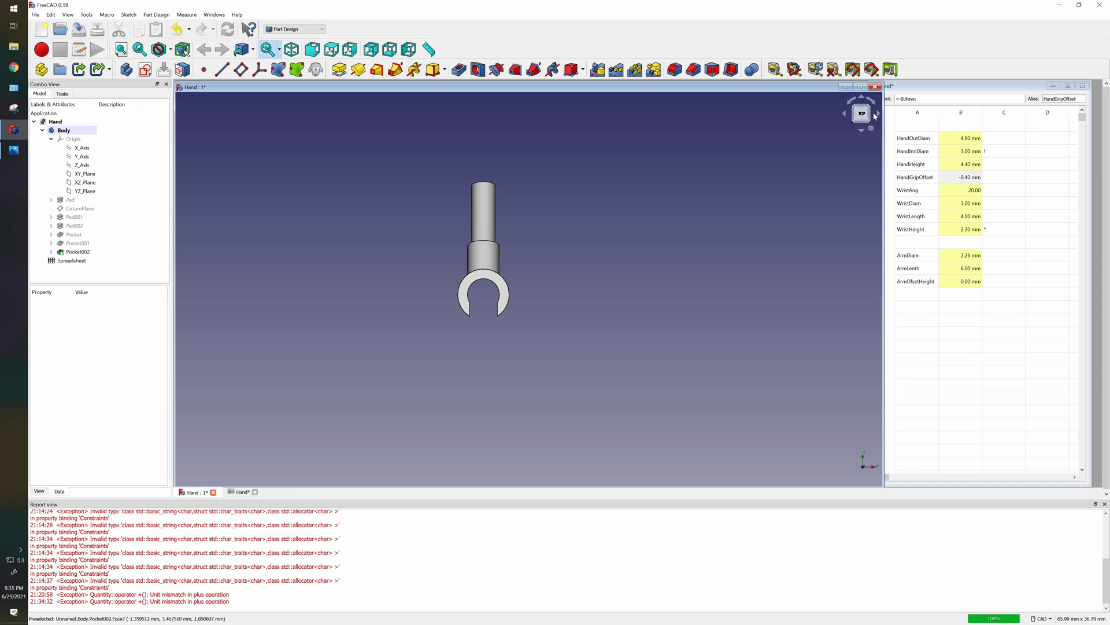
click(862, 131)
click(862, 132)
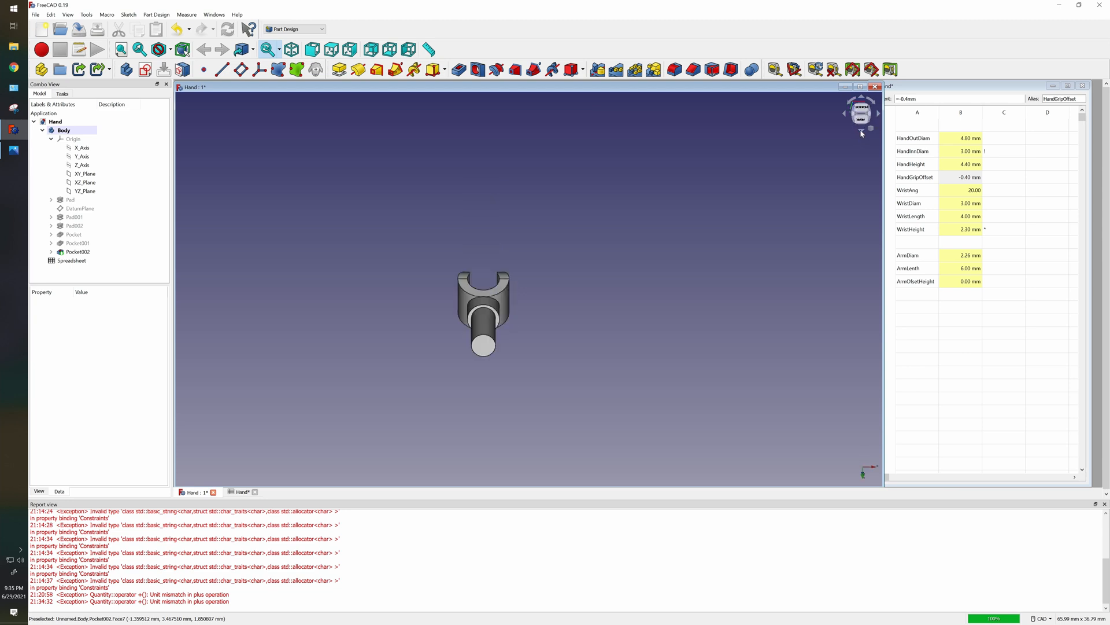